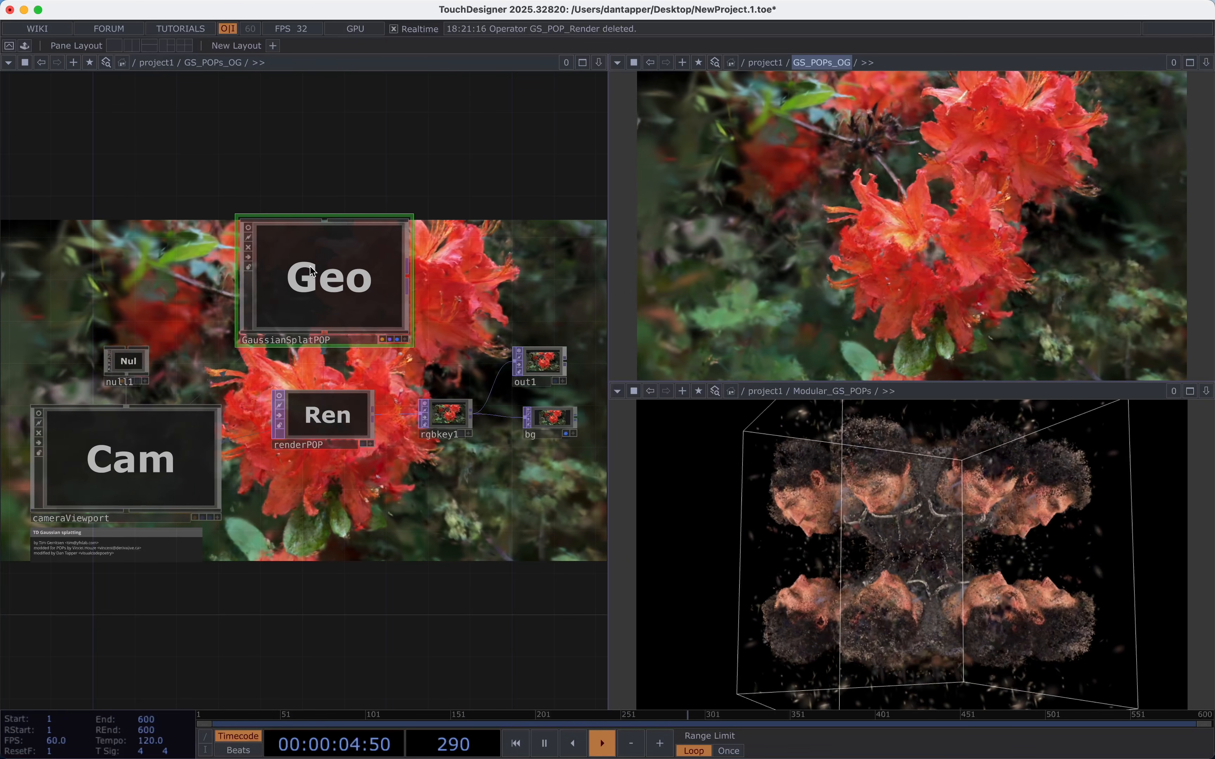
Go from the GaussianSplatPOP network into the Modular_GS_POPs component and inspect the GS_POP_Load file parameters.
{"action": "double_click", "coordinate": [312, 265]}
{"action": "key", "text": "h"}
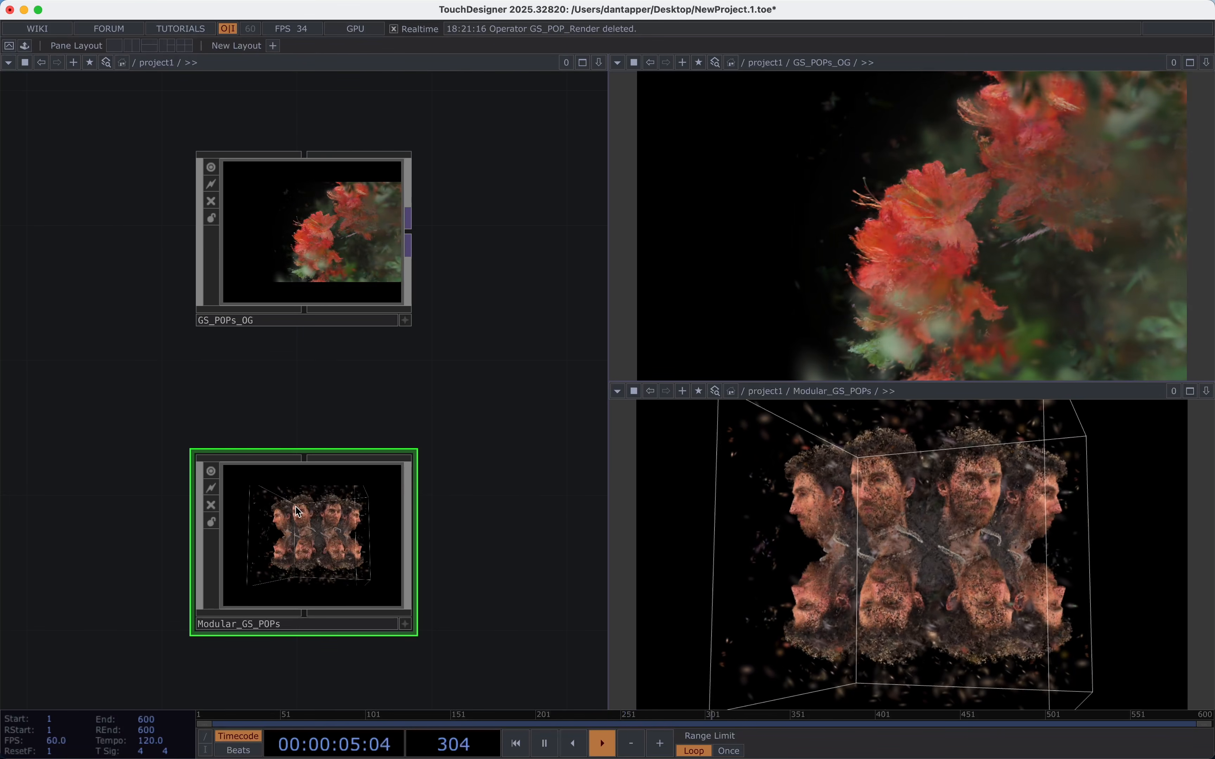
{"action": "key", "text": "i"}
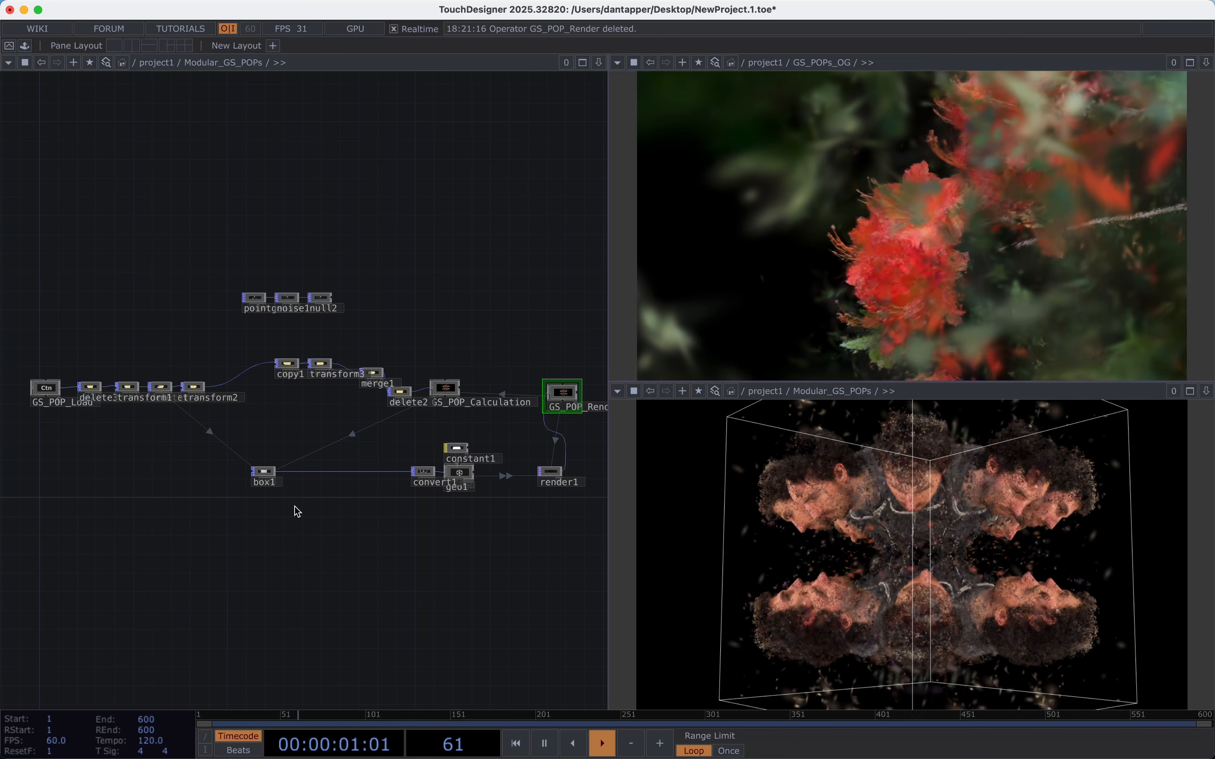
{"action": "left_click", "coordinate": [47, 389]}
{"action": "key", "text": "p"}
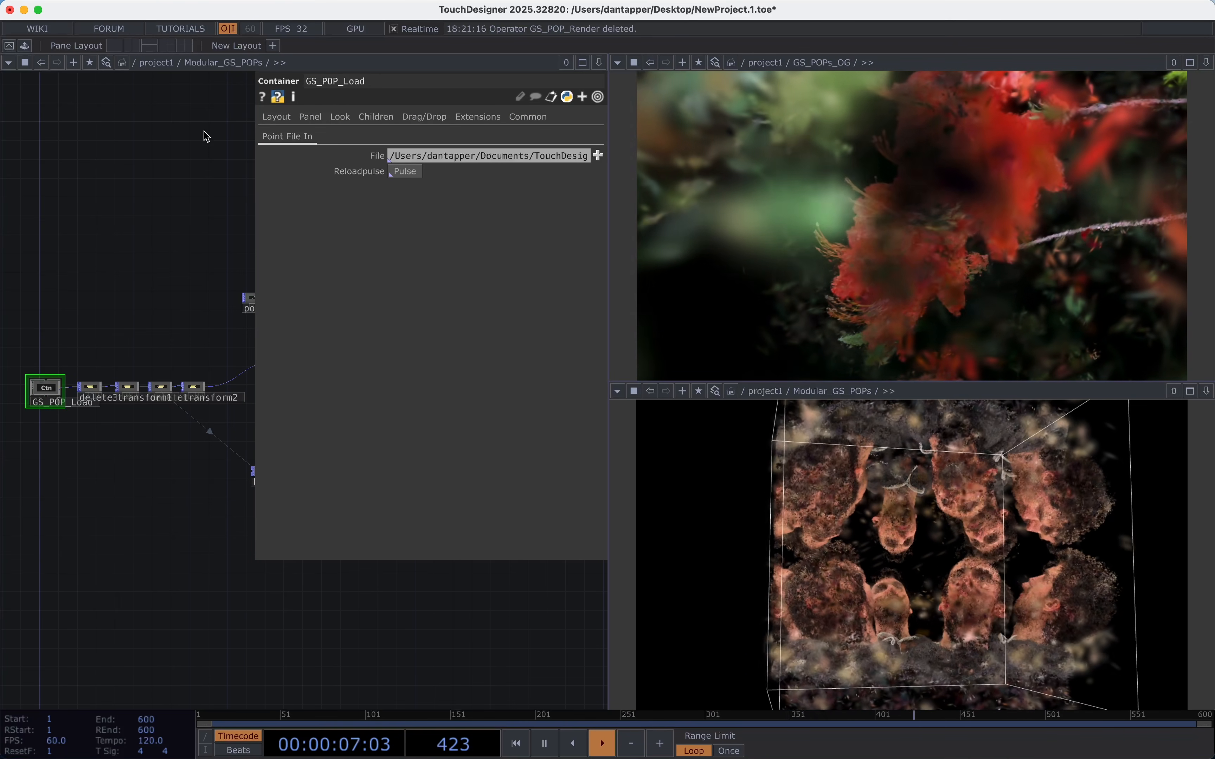
{"action": "key", "text": "p"}
Examine the Modular_GS_POPs operator chain and look through the available POP operators.
{"action": "left_click_drag", "start_coordinate": [83, 242], "coordinate": [412, 544]}
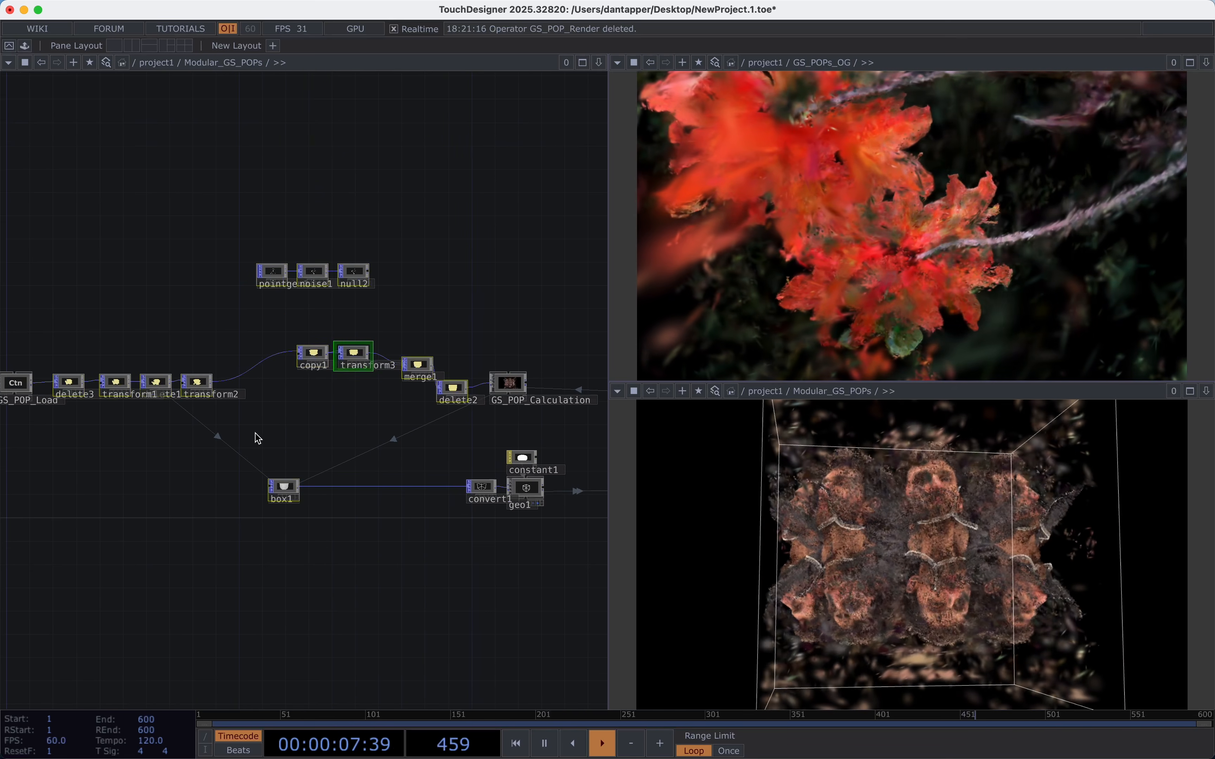
{"action": "key", "text": "Tab"}
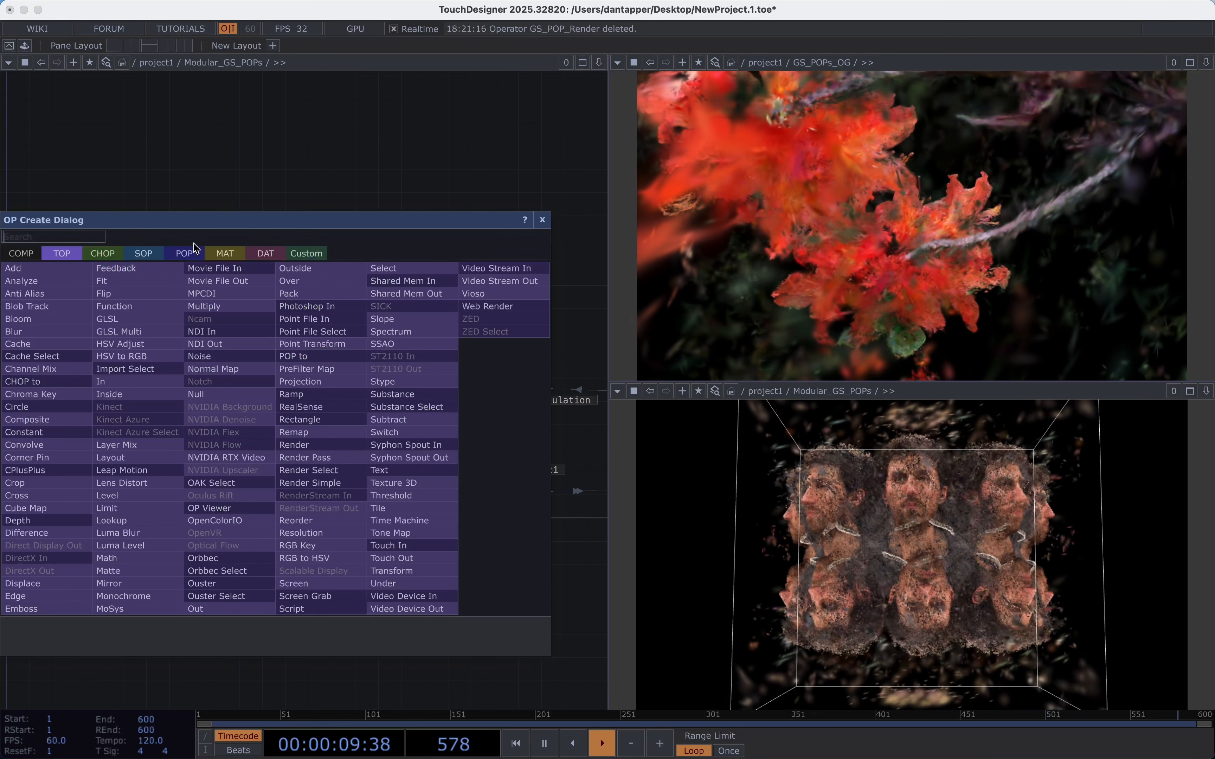
{"action": "left_click", "coordinate": [195, 253]}
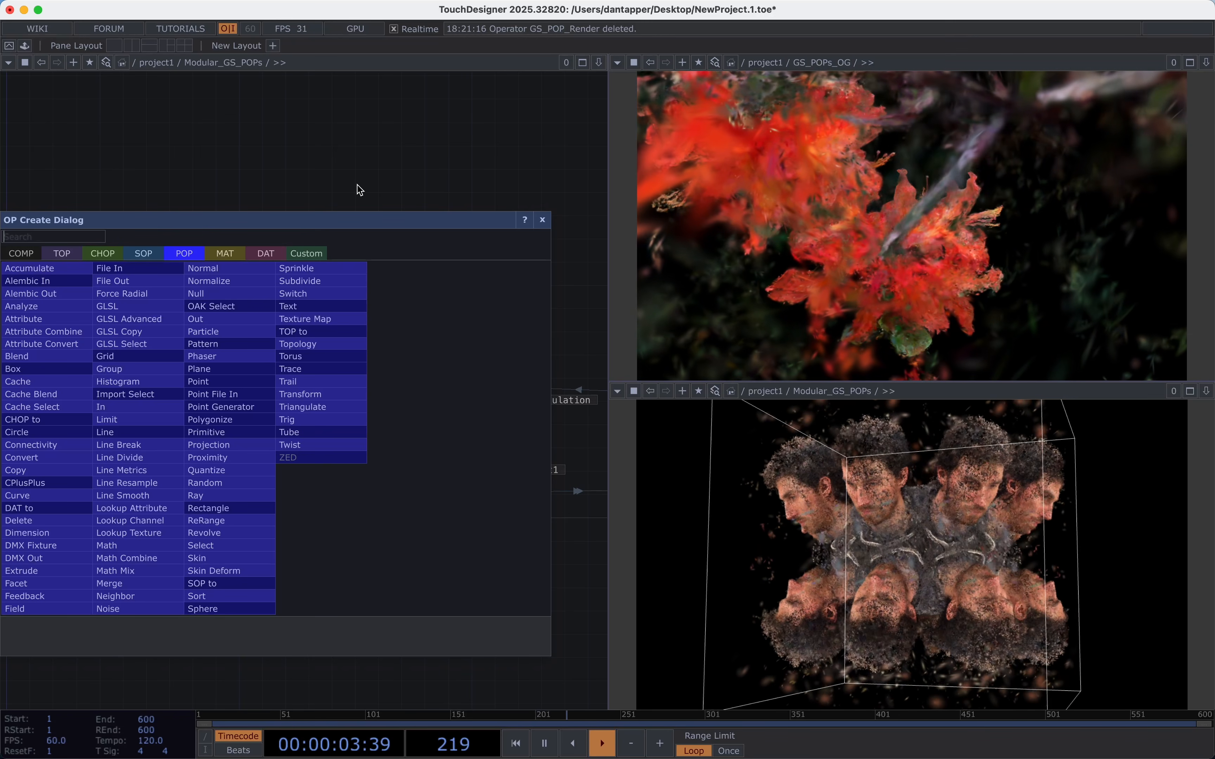
{"action": "key", "text": "Escape"}
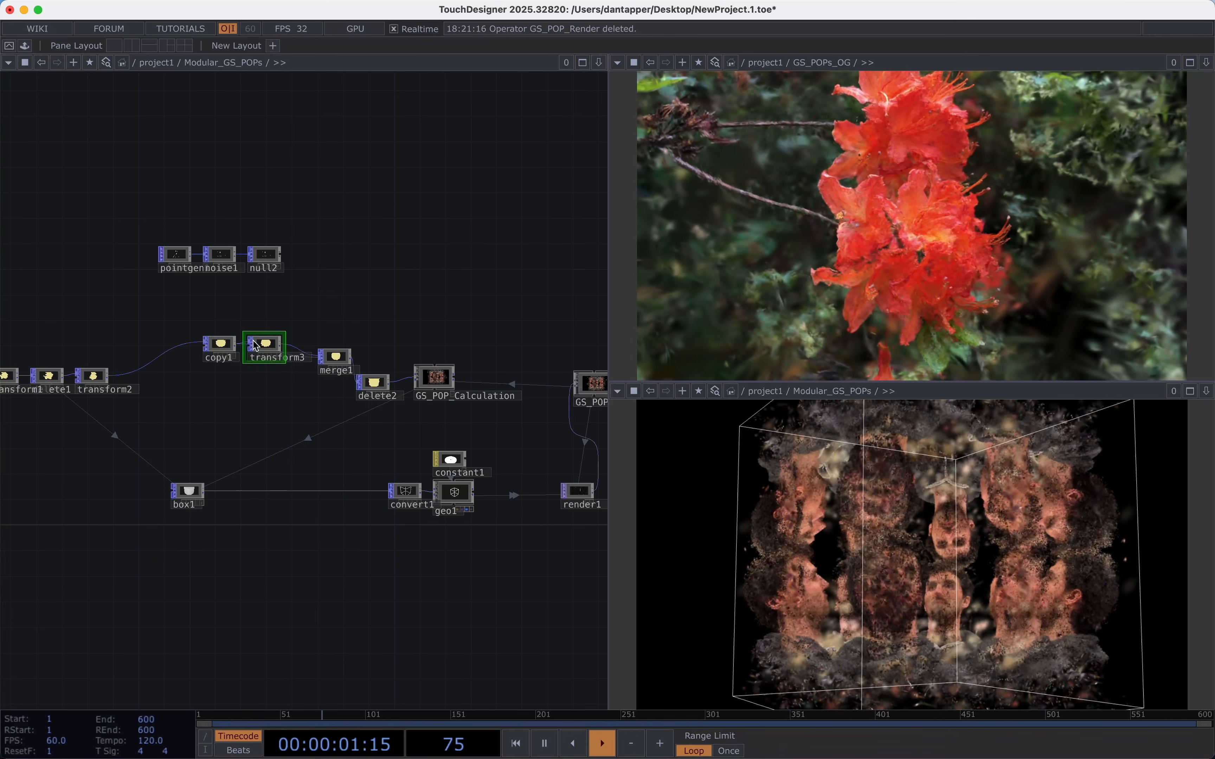
Set the splat size of GS_POP_Calculation to 10.
{"action": "left_click_drag", "start_coordinate": [424, 351], "coordinate": [275, 351]}
{"action": "left_click", "coordinate": [296, 387]}
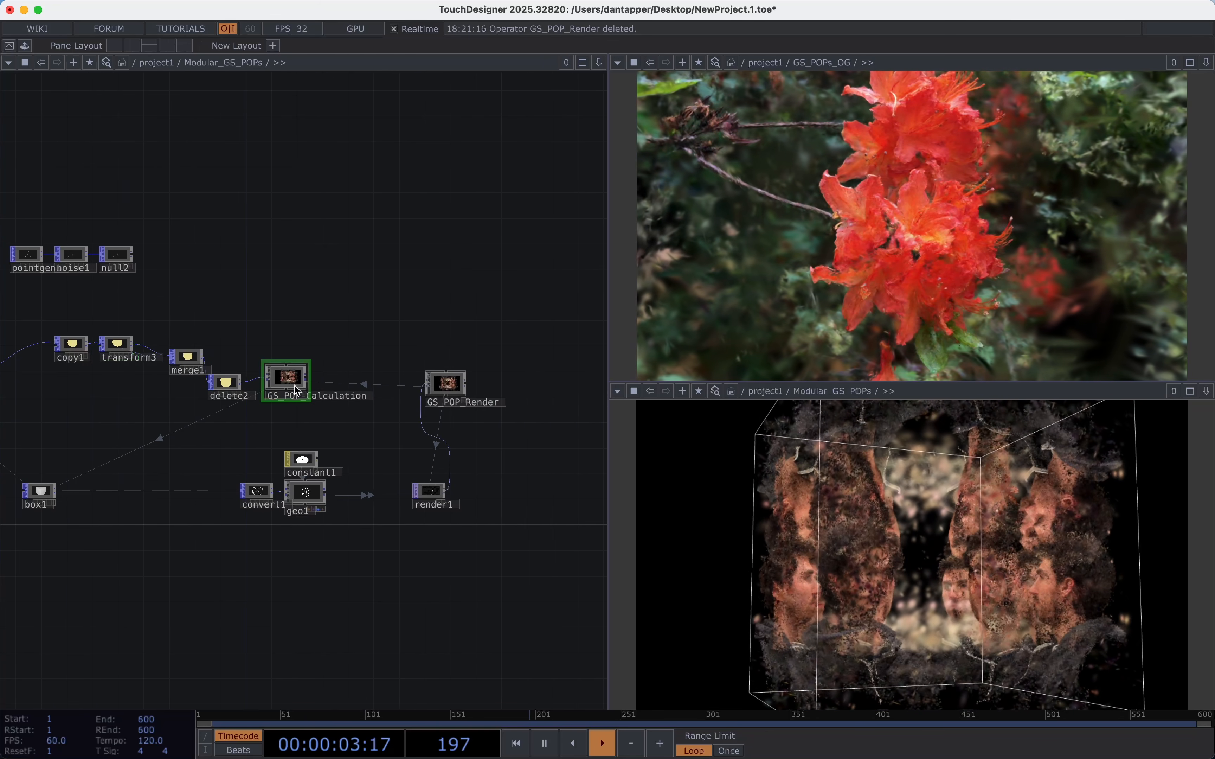
{"action": "key", "text": "p"}
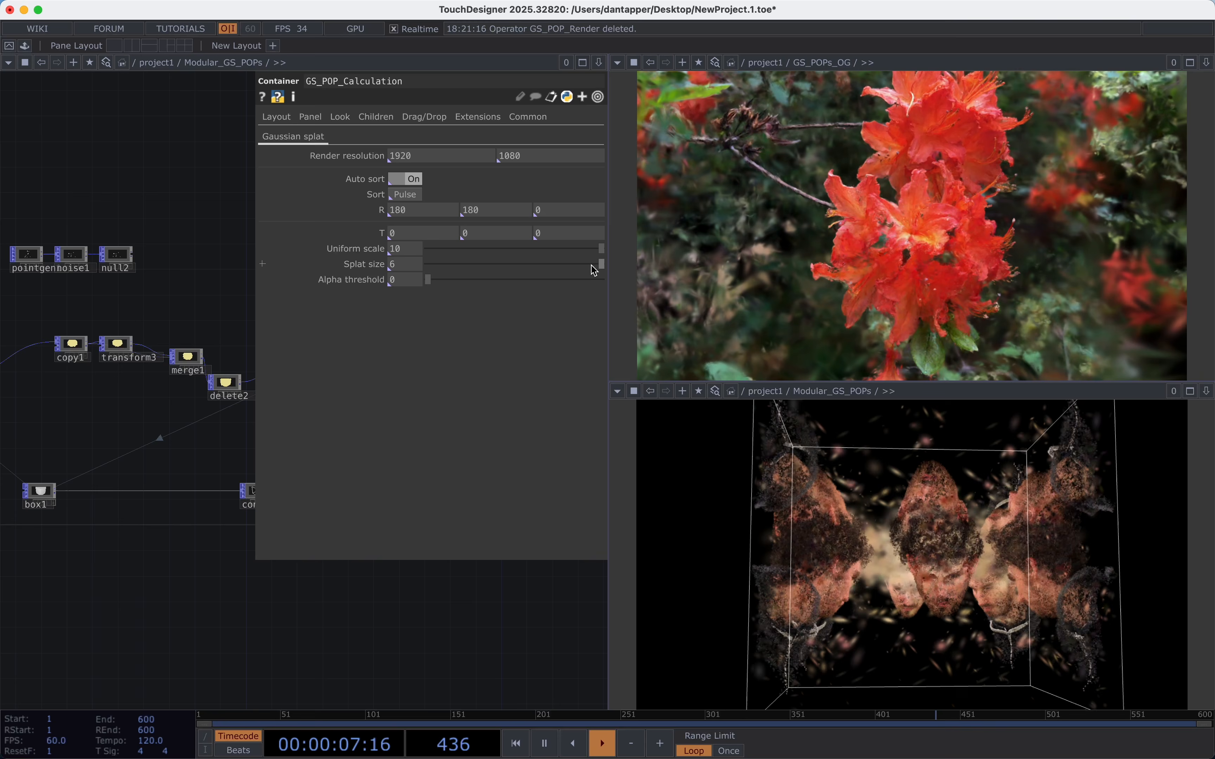
{"action": "left_click_drag", "start_coordinate": [592, 266], "coordinate": [654, 271]}
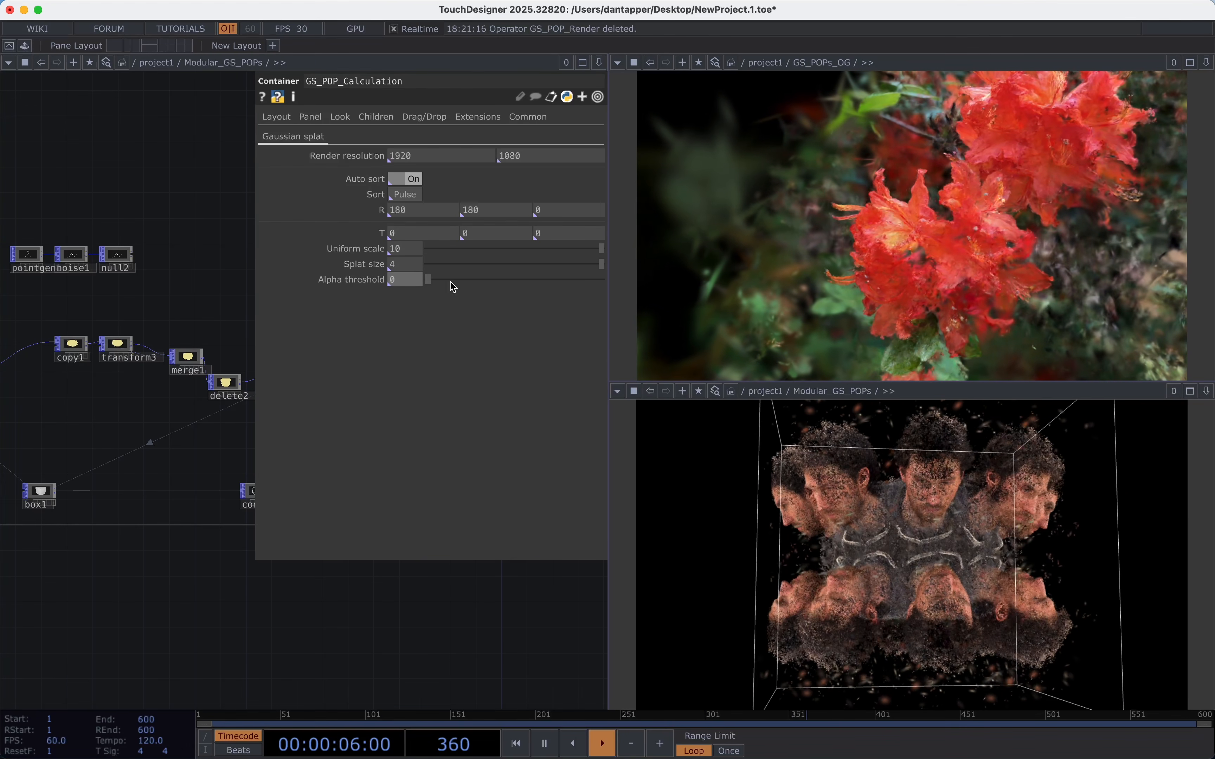
{"action": "left_click_drag", "start_coordinate": [411, 264], "coordinate": [339, 263]}
{"action": "type", "text": "10"}
{"action": "key", "text": "Return"}
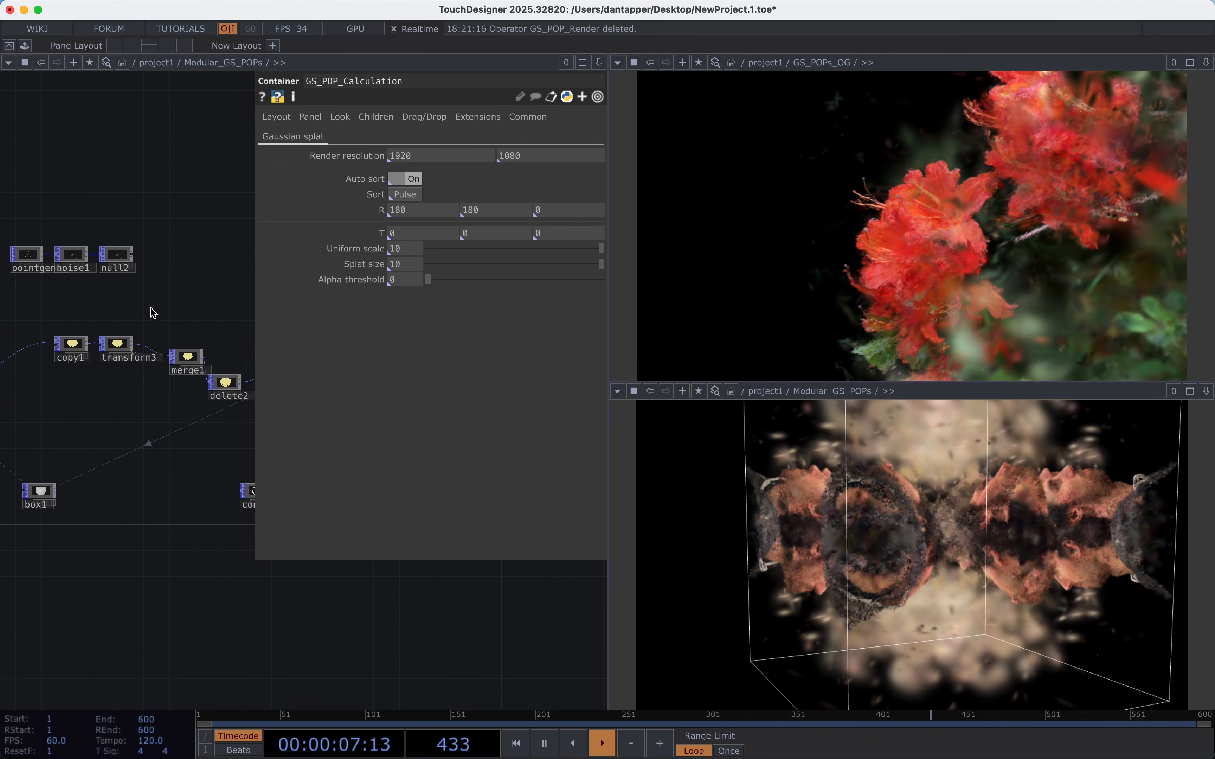
{"action": "key", "text": "p"}
On GS_POP_Render, turn off Auto Rotate and set camera translate X to -3 and rotate X to 8, then adjust the uniform scale.
{"action": "left_click_drag", "start_coordinate": [434, 294], "coordinate": [297, 275]}
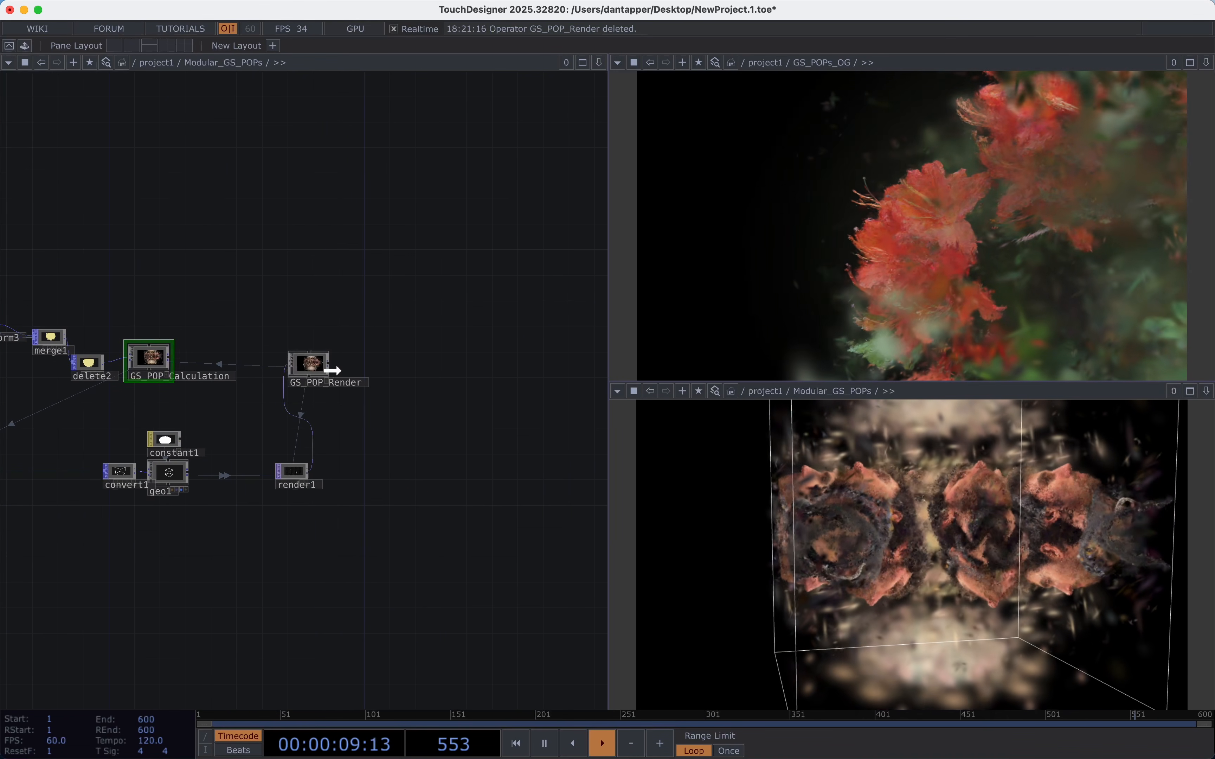
{"action": "left_click_drag", "start_coordinate": [332, 370], "coordinate": [380, 369]}
{"action": "key", "text": "p"}
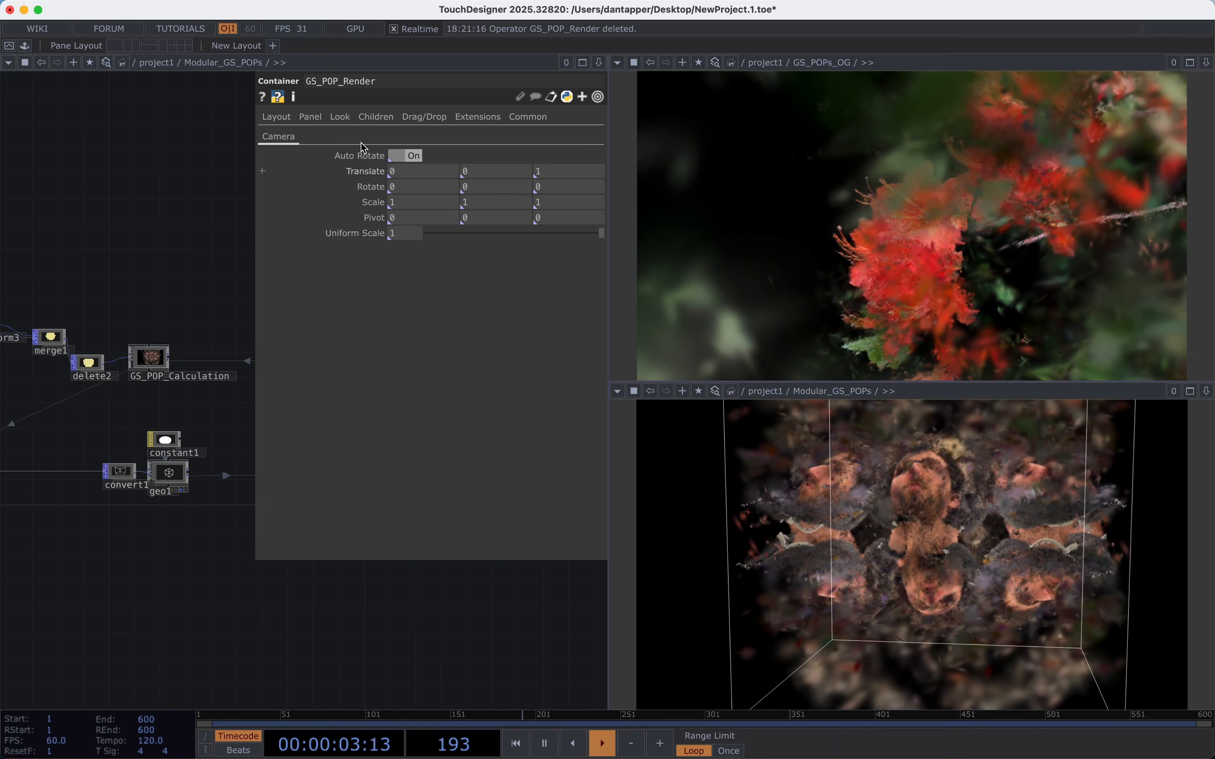
{"action": "left_click", "coordinate": [414, 156]}
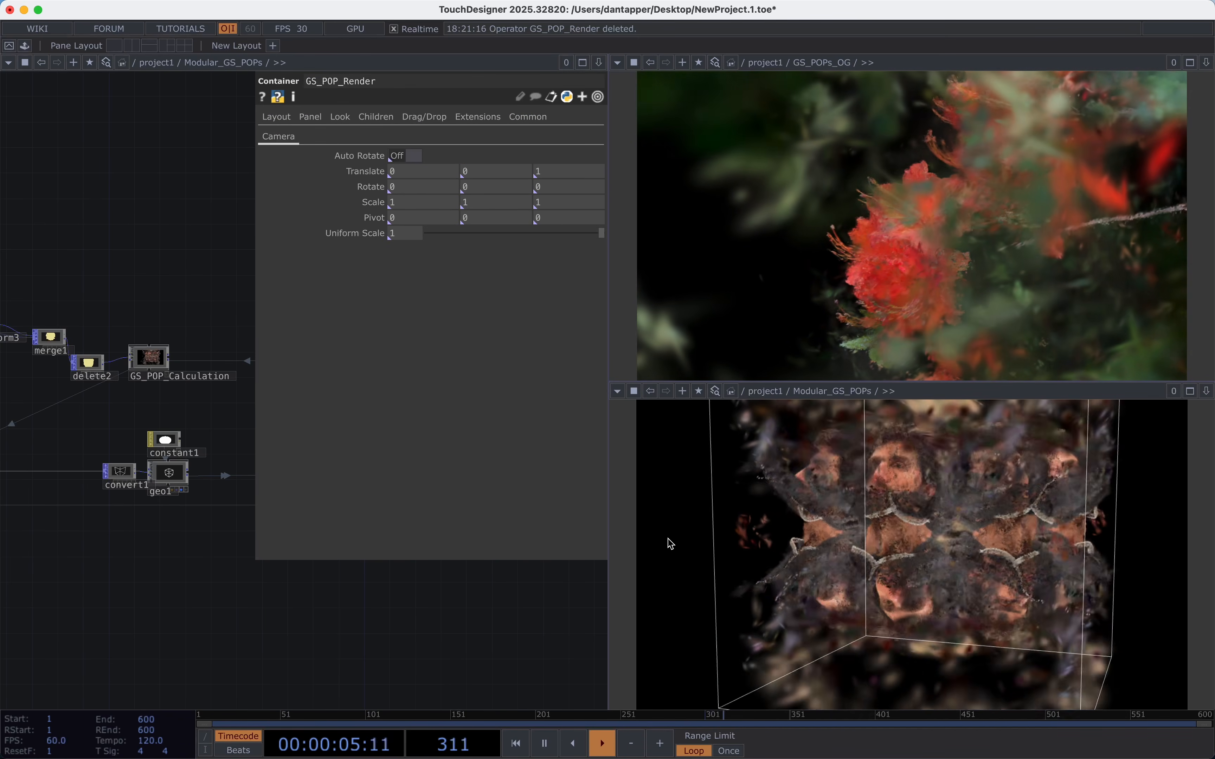
{"action": "left_click", "coordinate": [413, 156]}
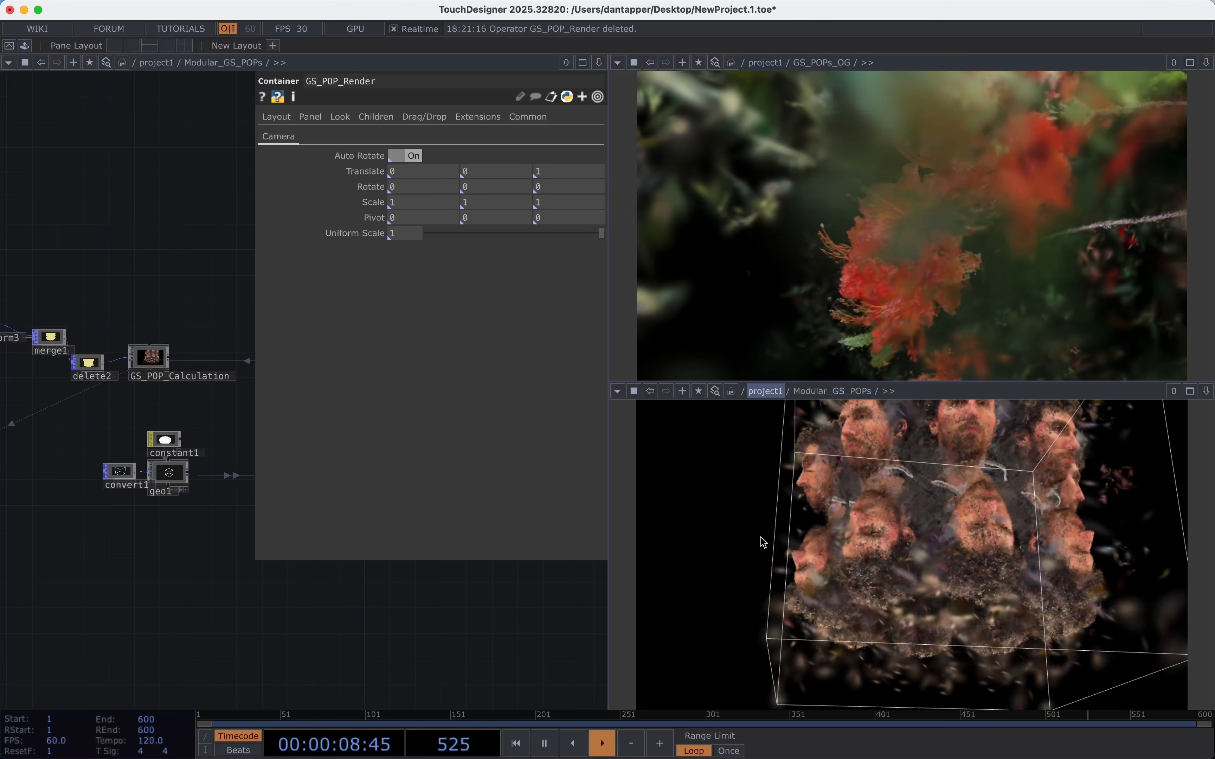
{"action": "left_click", "coordinate": [414, 155]}
{"action": "mouse_move", "coordinate": [422, 171]}
{"action": "left_mouse_down"}
{"action": "mouse_move", "coordinate": [402, 172]}
{"action": "mouse_move", "coordinate": [478, 172]}
{"action": "mouse_move", "coordinate": [346, 171]}
{"action": "mouse_move", "coordinate": [442, 171]}
{"action": "left_mouse_up"}
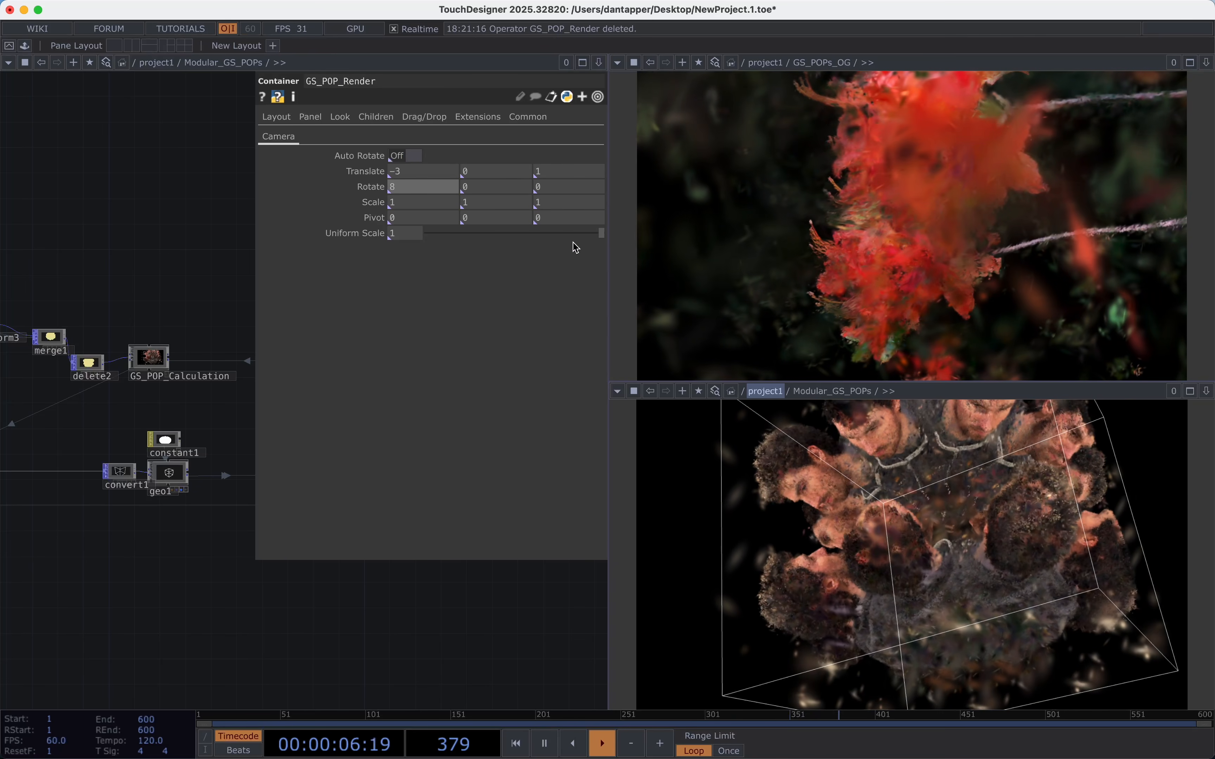
{"action": "left_click_drag", "start_coordinate": [594, 233], "coordinate": [515, 240]}
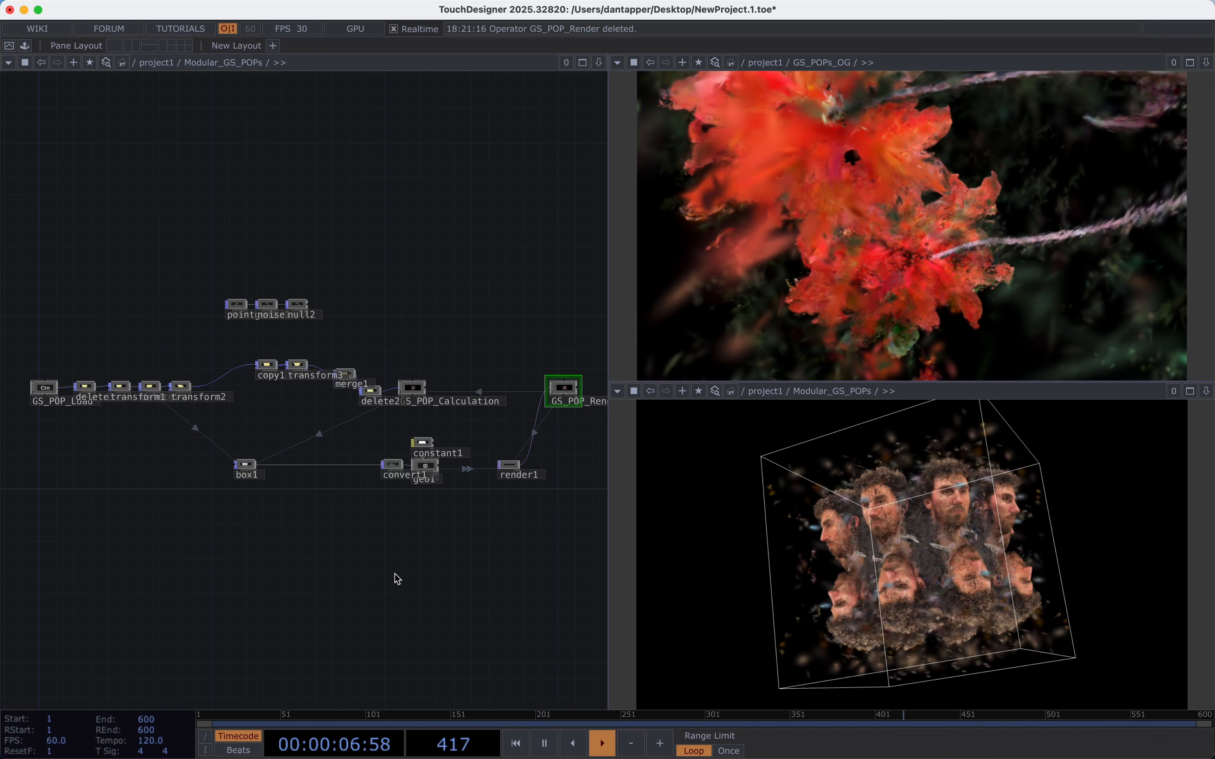
Go into GaussianSplatPOP inside GS_POPs_OG and examine its operator network.
{"action": "scroll", "coordinate": [395, 574], "scroll_direction": "down", "scroll_amount": 5}
{"action": "scroll", "coordinate": [395, 574], "scroll_direction": "down", "scroll_amount": 2}
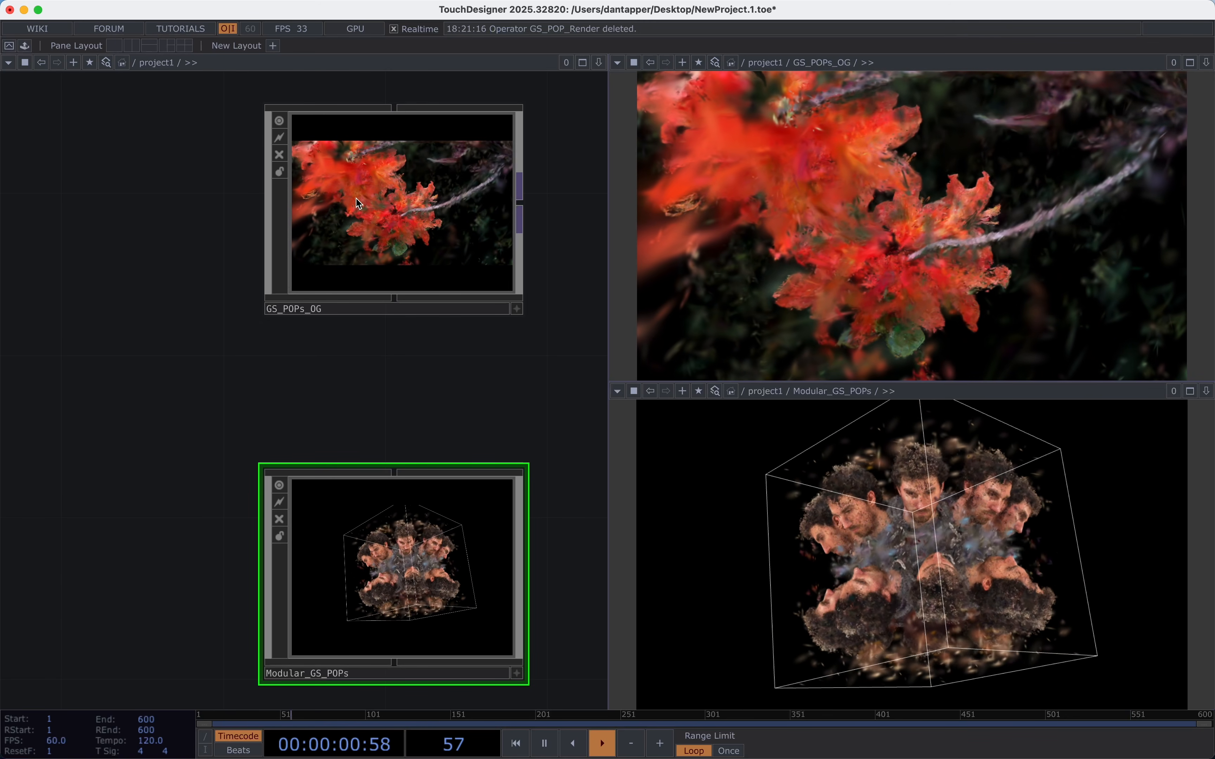
{"action": "scroll", "coordinate": [356, 198], "scroll_direction": "up", "scroll_amount": 5}
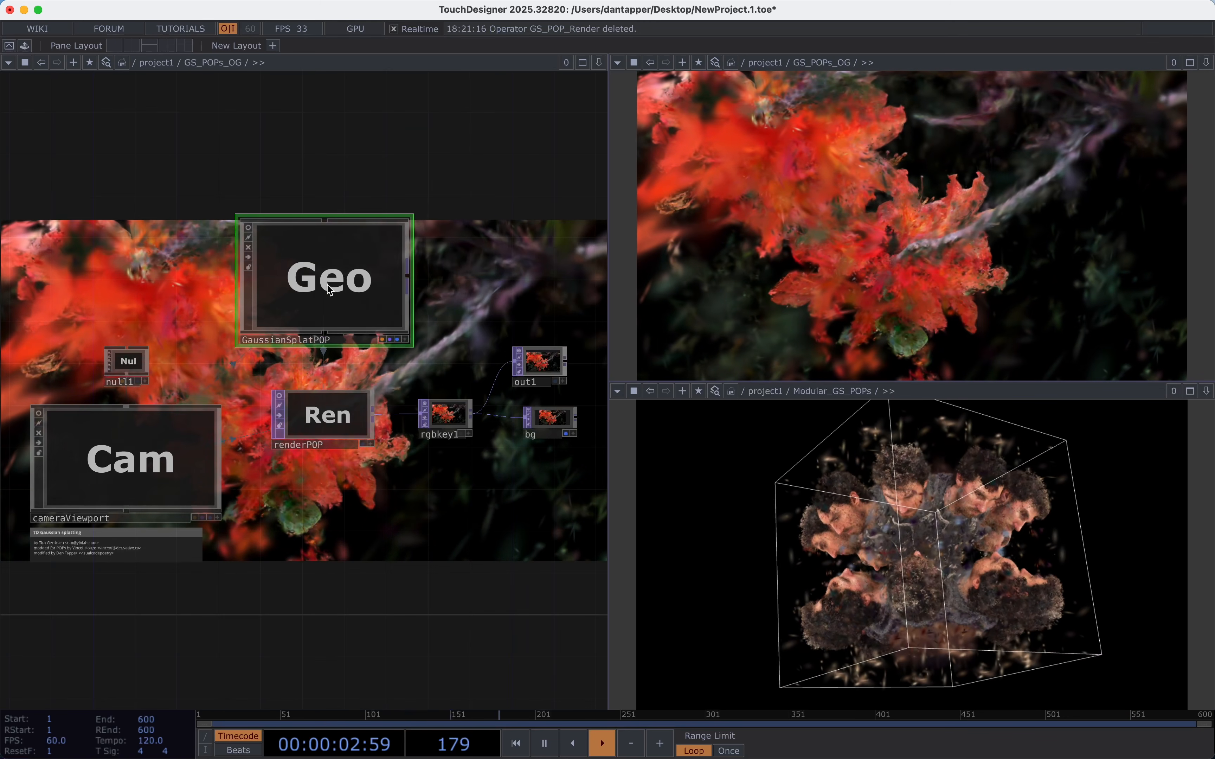
{"action": "scroll", "coordinate": [327, 285], "scroll_direction": "up", "scroll_amount": 3}
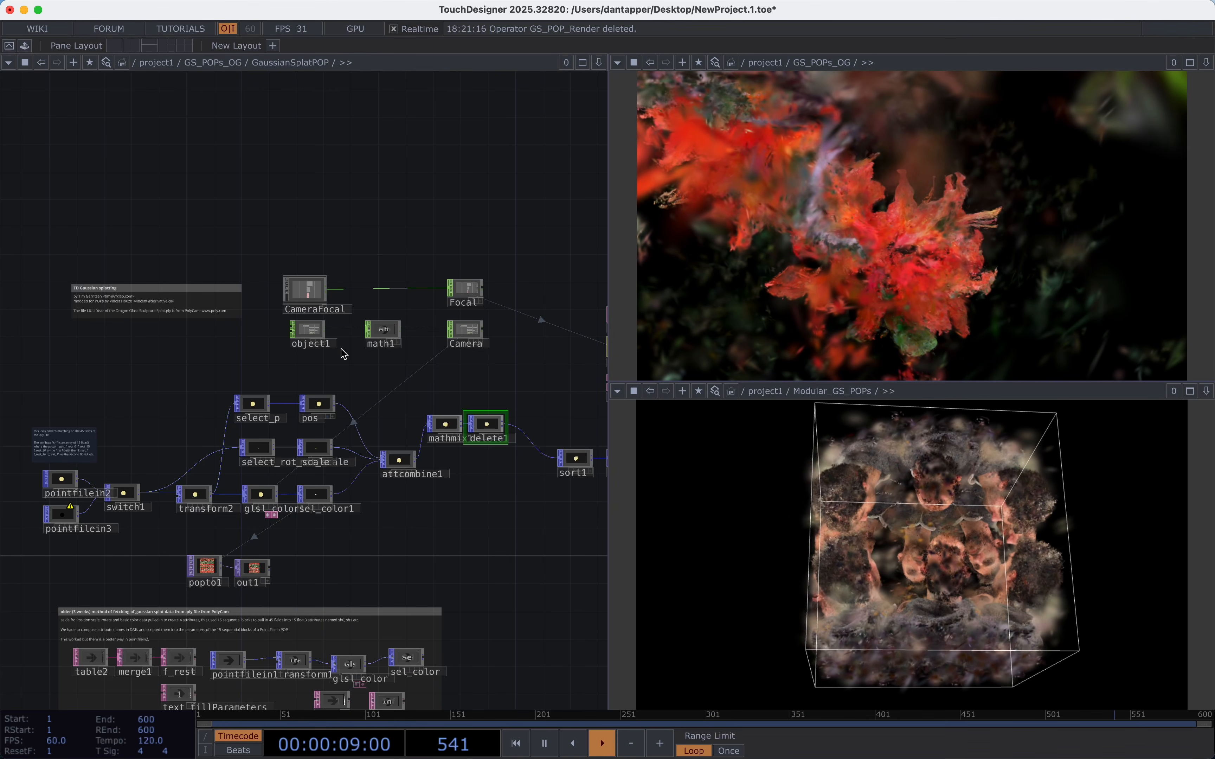
{"action": "scroll", "coordinate": [341, 347], "scroll_direction": "down", "scroll_amount": 3}
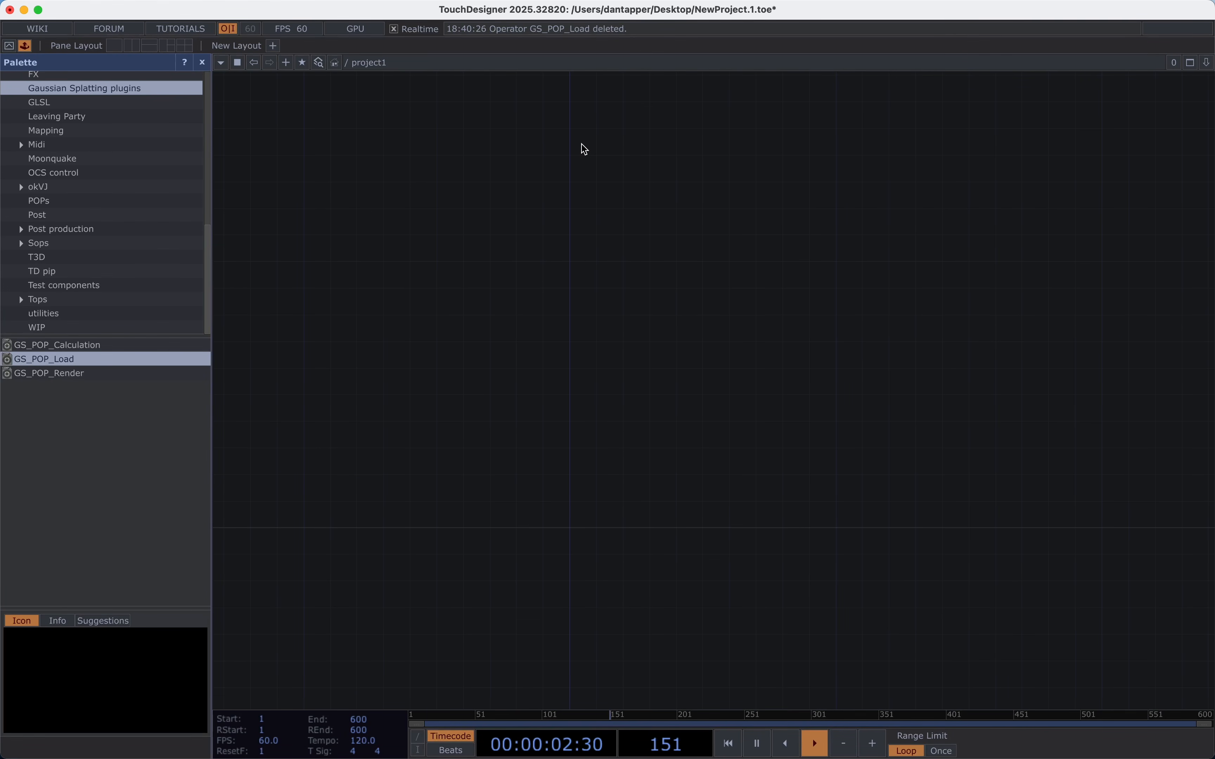
Add the GS_POP_Load component to the empty project and browse the .ply files available for its File parameter.
{"action": "left_click_drag", "start_coordinate": [108, 361], "coordinate": [318, 298]}
{"action": "key", "text": "p"}
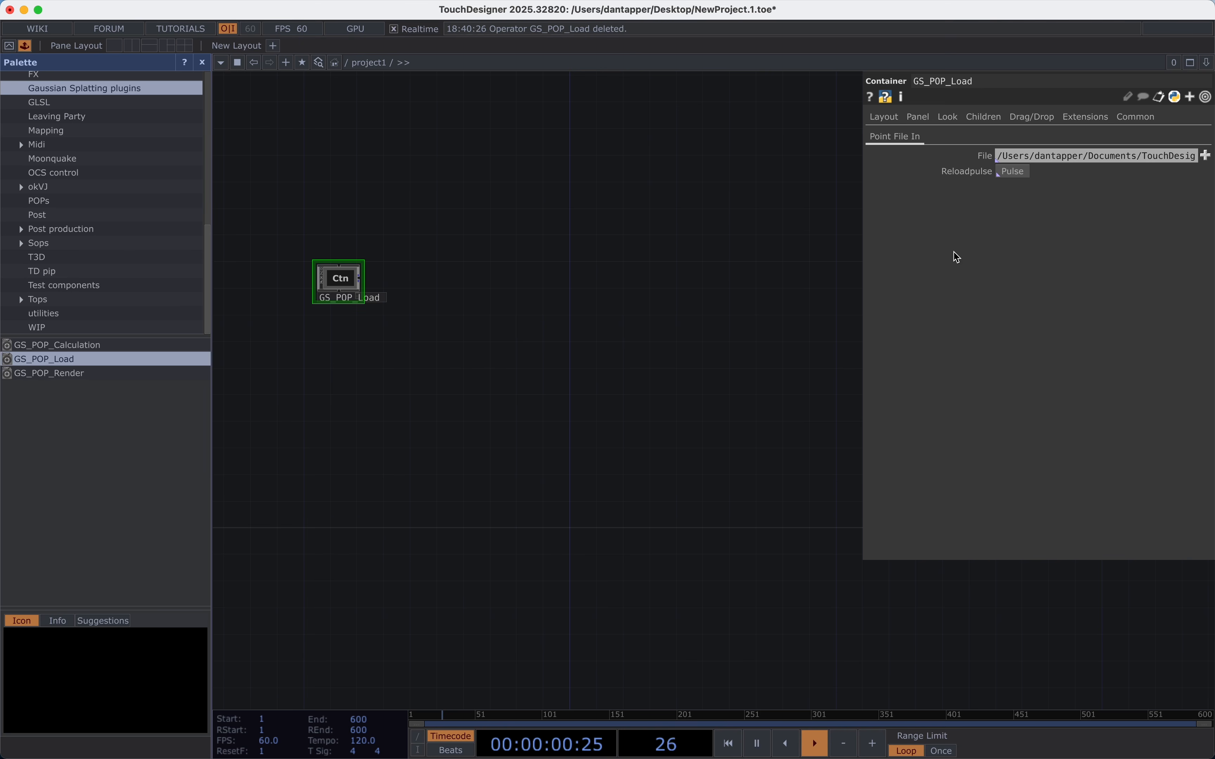
{"action": "left_click", "coordinate": [1207, 156]}
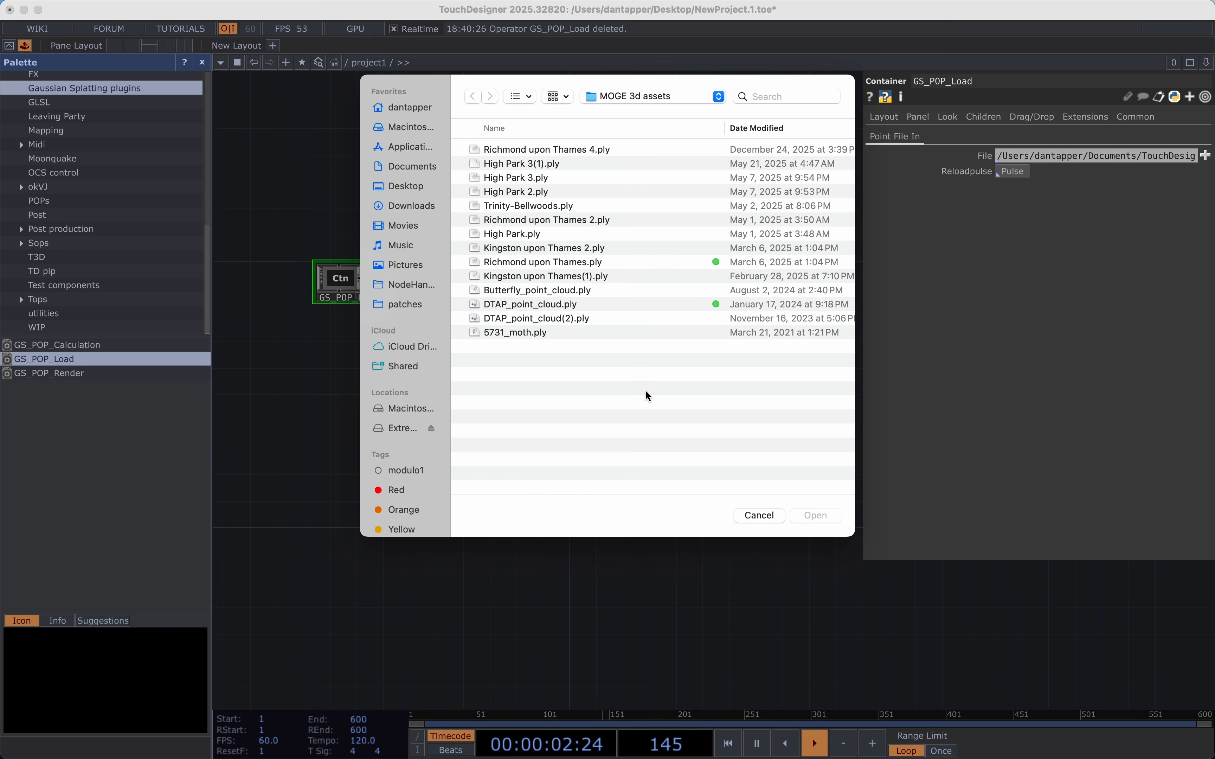
{"action": "left_click", "coordinate": [761, 516]}
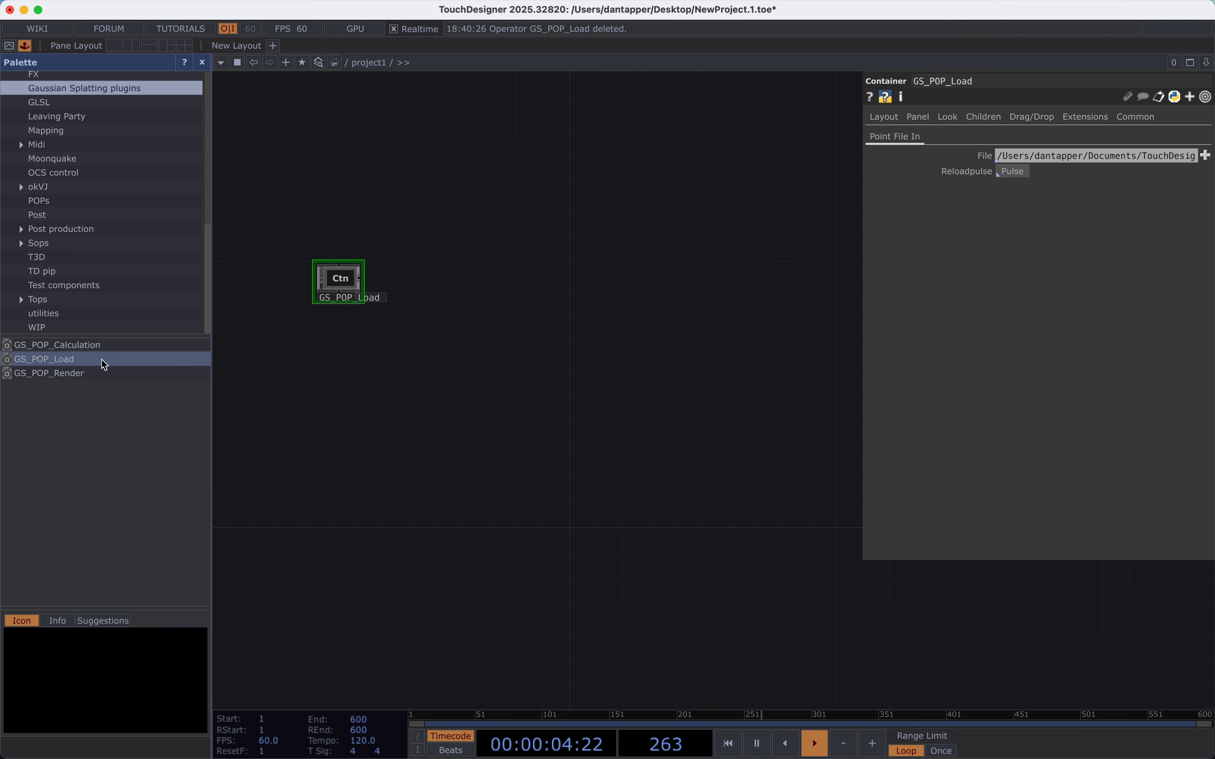
Add GS_POP_Calculation fed by GS_POP_Load, and place GS_POP_Render after it in the network.
{"action": "left_click_drag", "start_coordinate": [86, 343], "coordinate": [432, 286]}
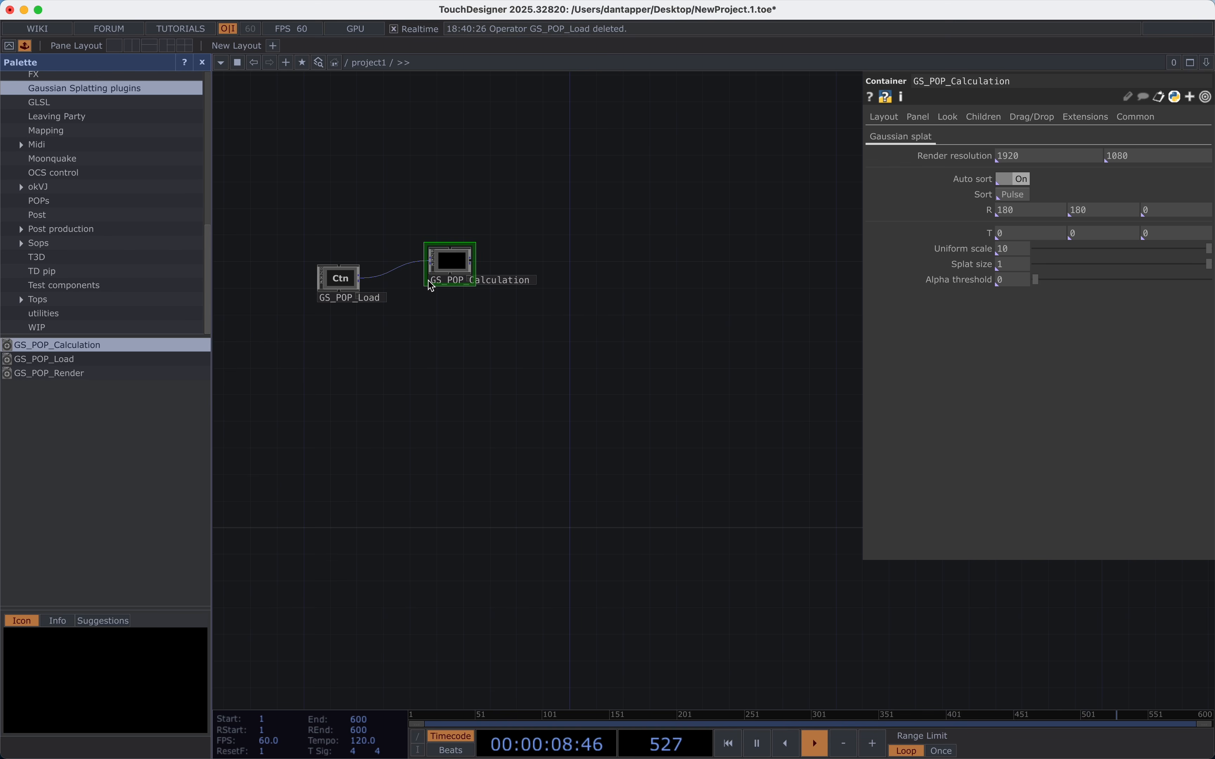
{"action": "left_click_drag", "start_coordinate": [40, 373], "coordinate": [540, 260]}
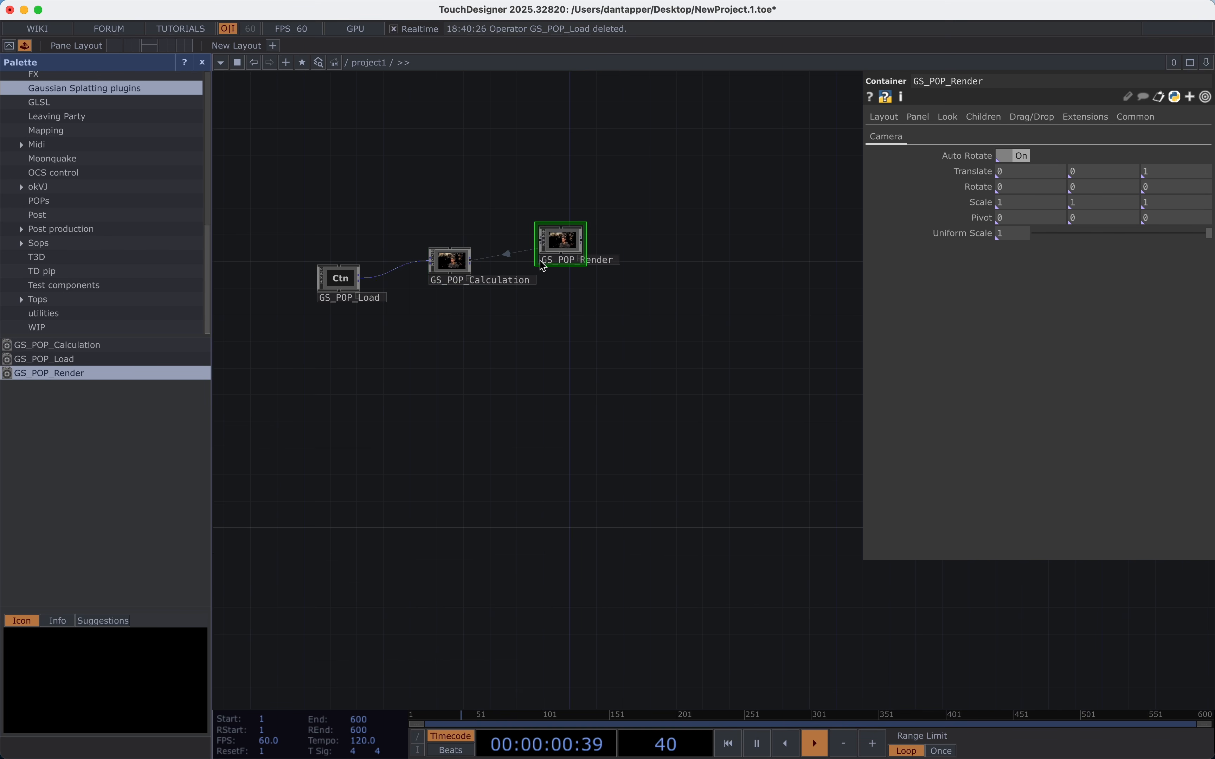
{"action": "left_click", "coordinate": [202, 63]}
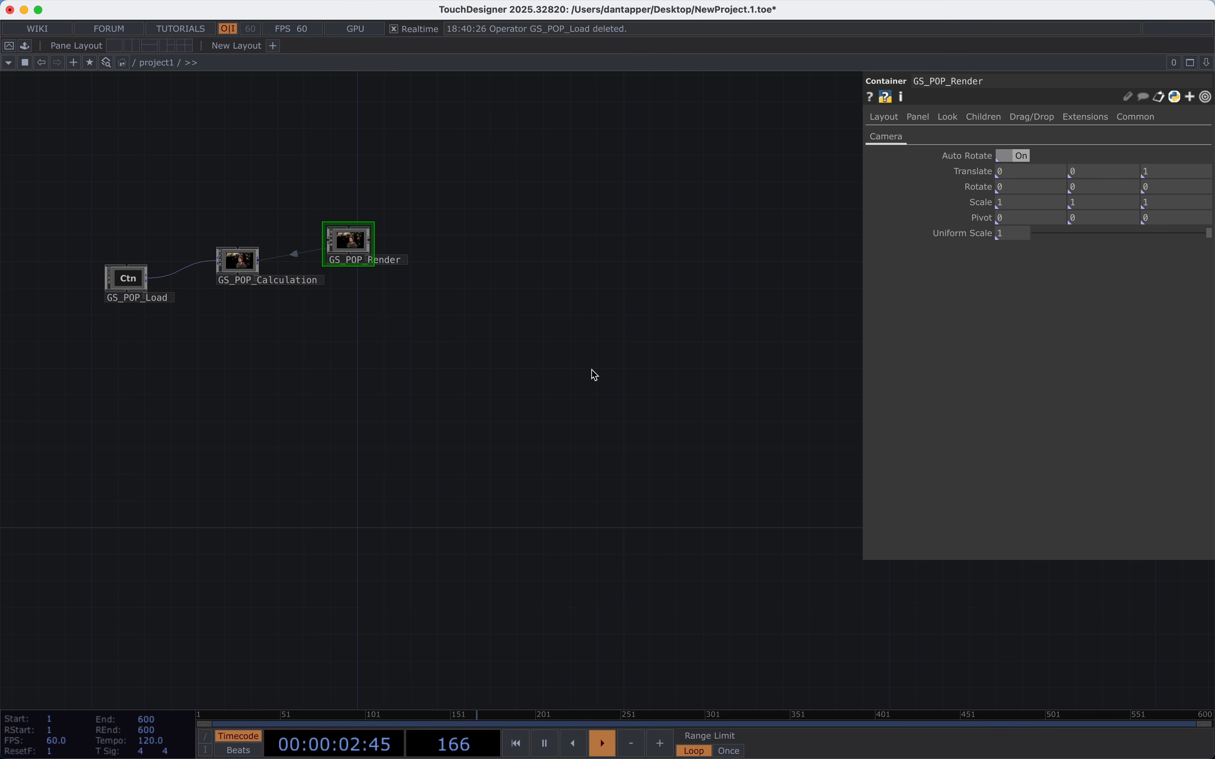
Split the workspace to show the splat render in a second pane beside the network and orbit it to frame the portrait.
{"action": "scroll", "coordinate": [340, 202], "scroll_direction": "up", "scroll_amount": 5}
{"action": "scroll", "coordinate": [341, 202], "scroll_direction": "left", "scroll_amount": 5}
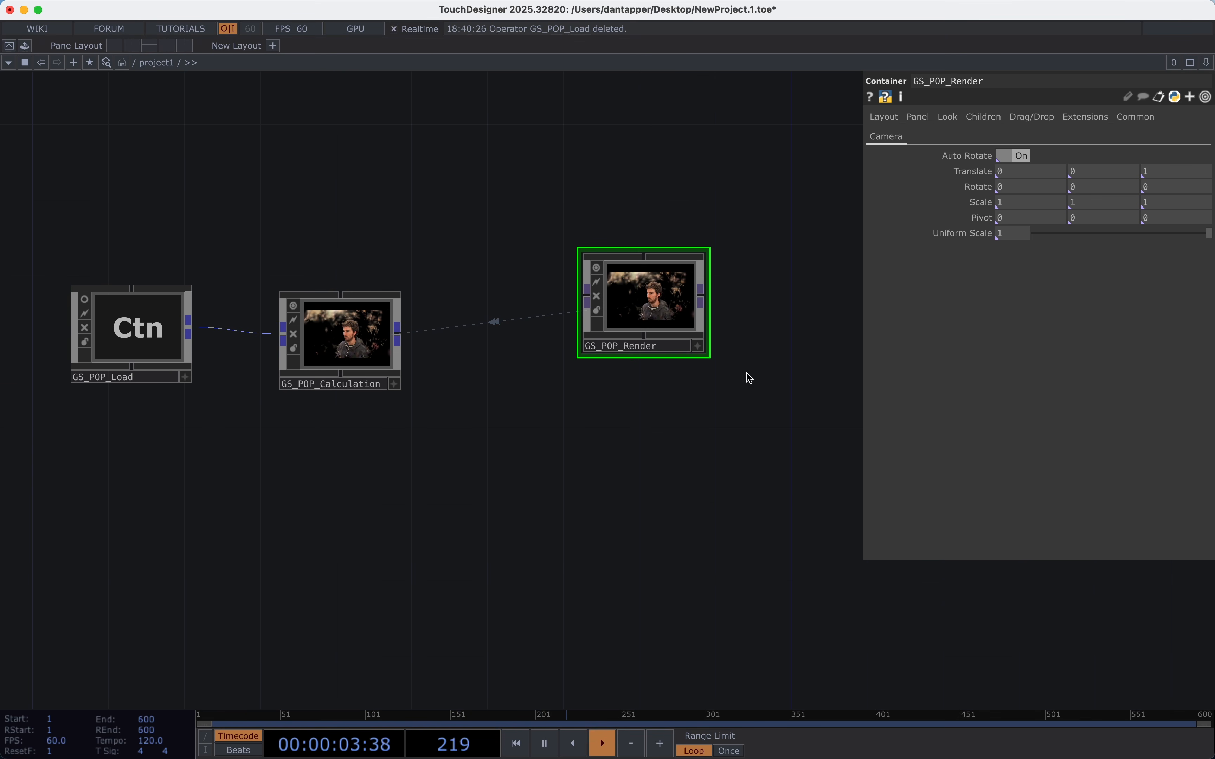
{"action": "key", "text": "p"}
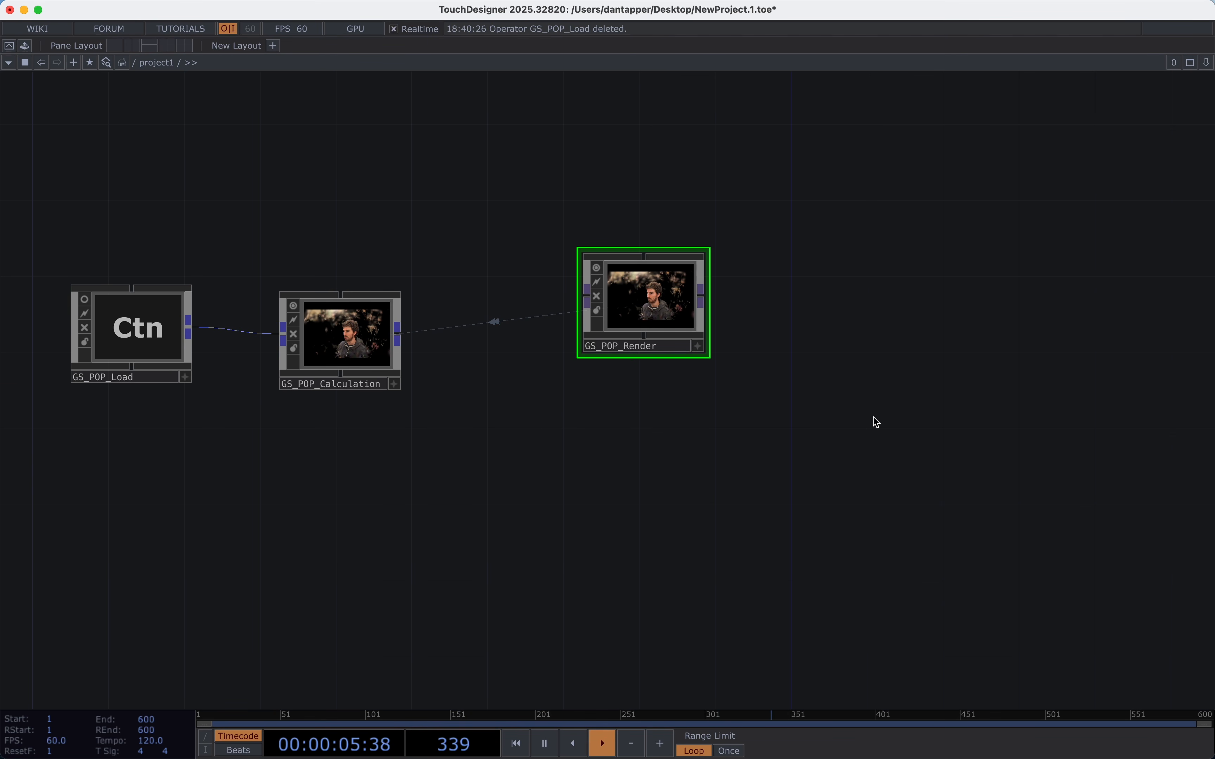
{"action": "key", "text": "alt+["}
{"action": "key", "text": "alt+2"}
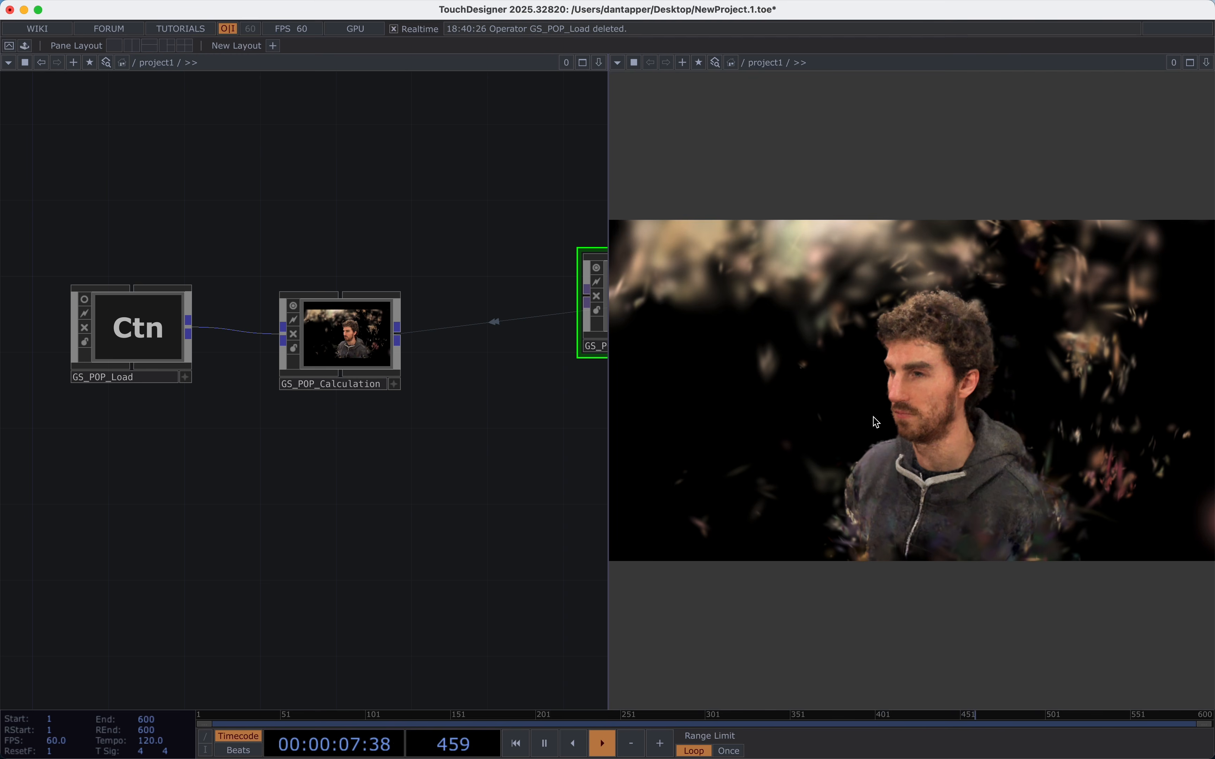
{"action": "left_click_drag", "start_coordinate": [934, 418], "coordinate": [811, 390]}
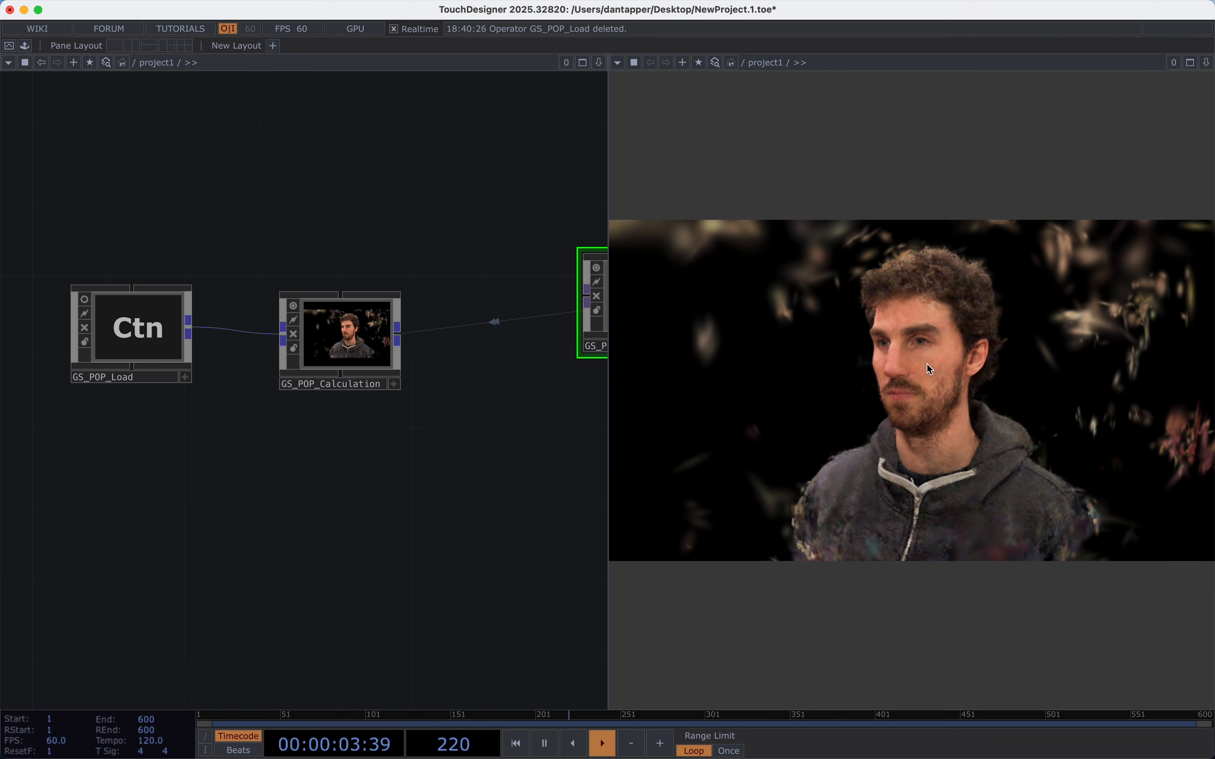
Replace the GS_POP_Load file with the white and yellow flower point cloud.
{"action": "left_click", "coordinate": [126, 325]}
{"action": "key", "text": "p"}
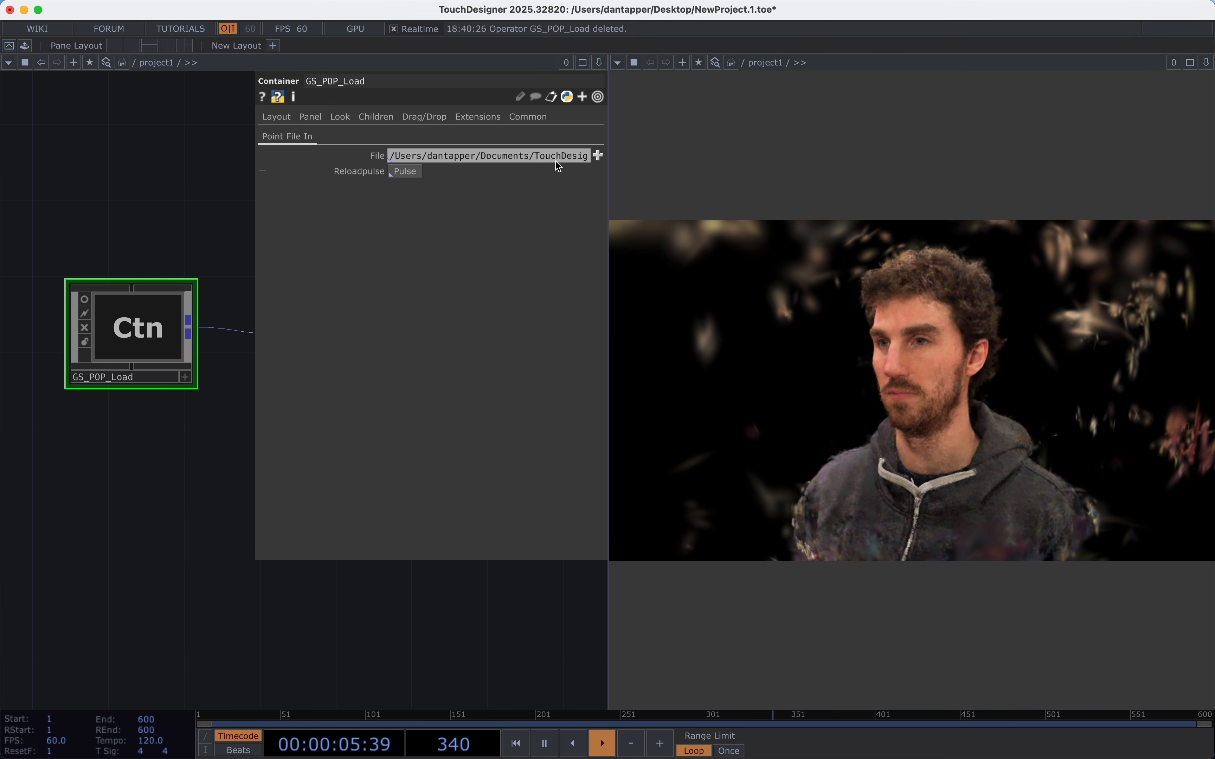
{"action": "left_click", "coordinate": [597, 156]}
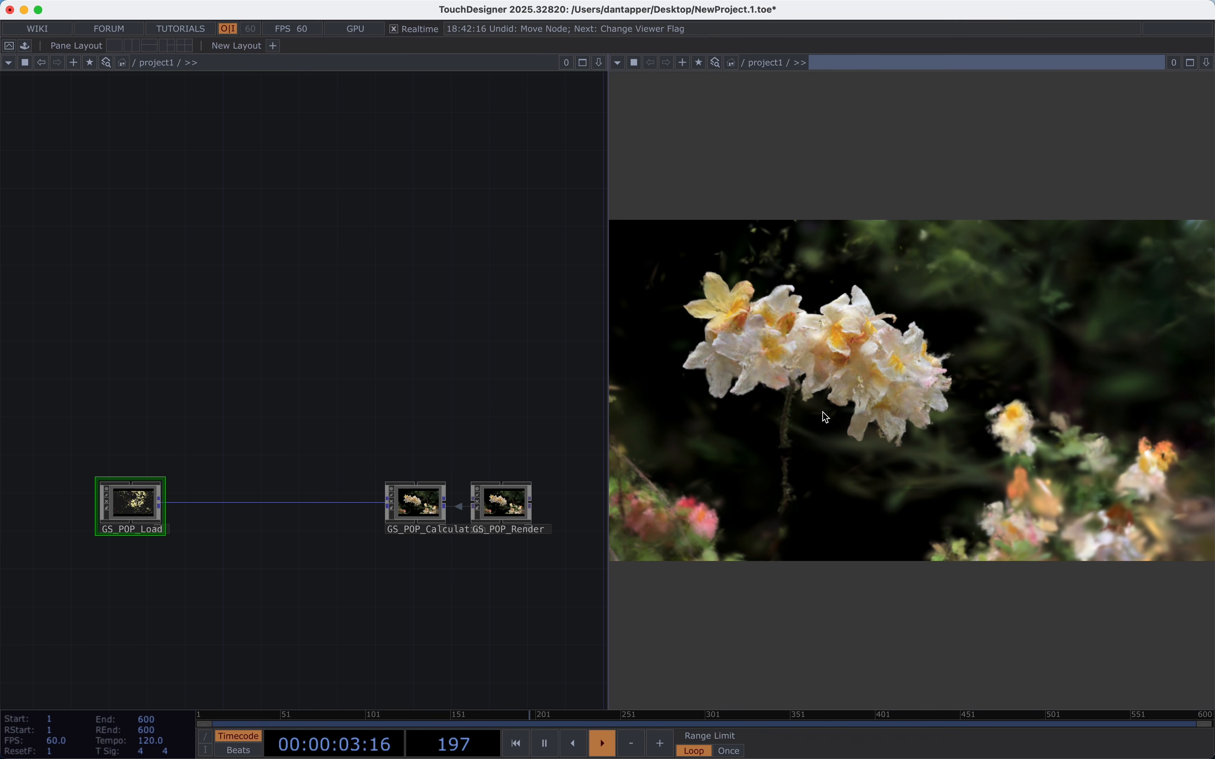
Enter the GS_POP_Load component to view its internal network.
{"action": "left_click_drag", "start_coordinate": [424, 418], "coordinate": [397, 259]}
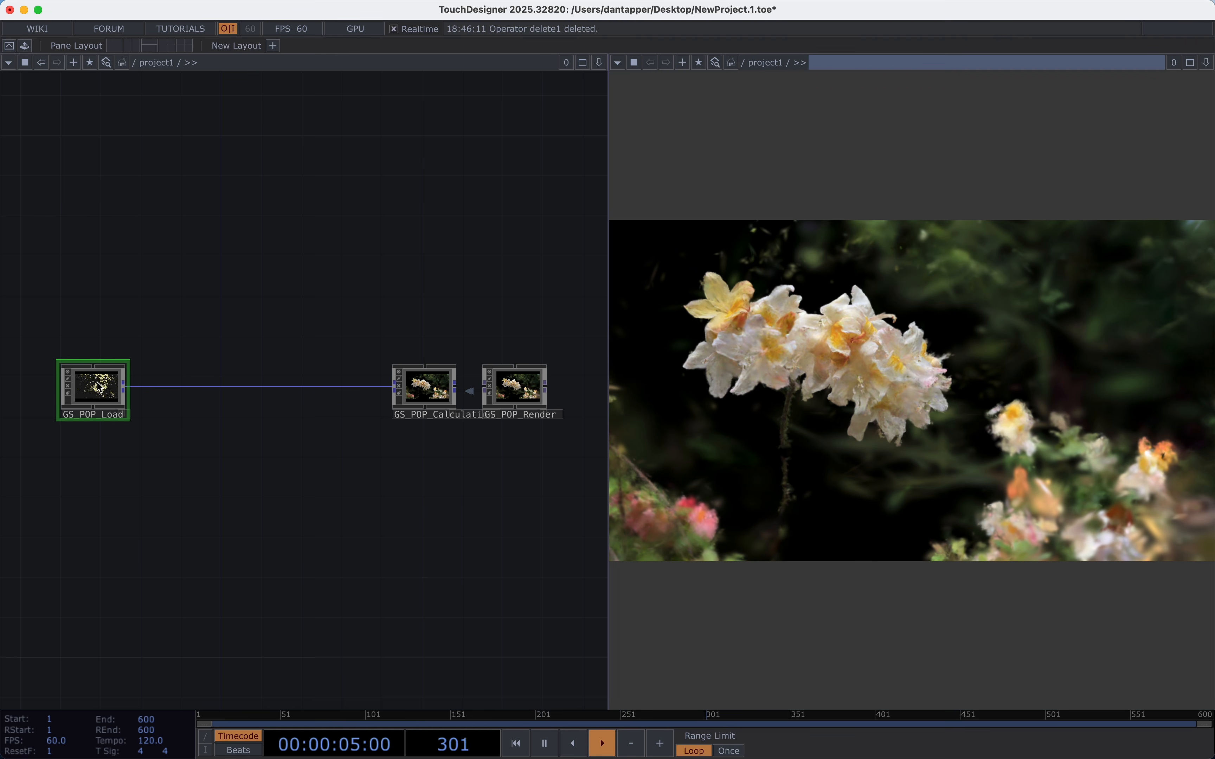
{"action": "key", "text": "i"}
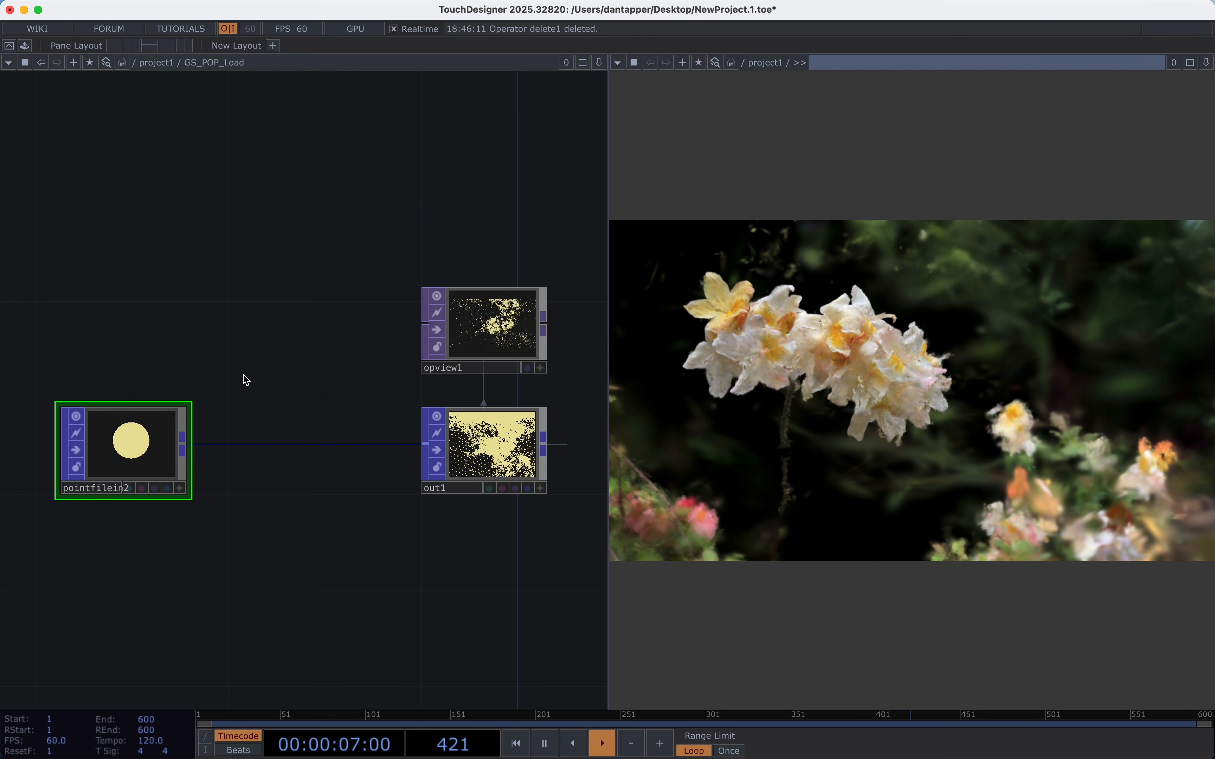
Return to the project network and insert a Delete POP between GS_POP_Load and GS_POP_Calculation.
{"action": "key", "text": "u"}
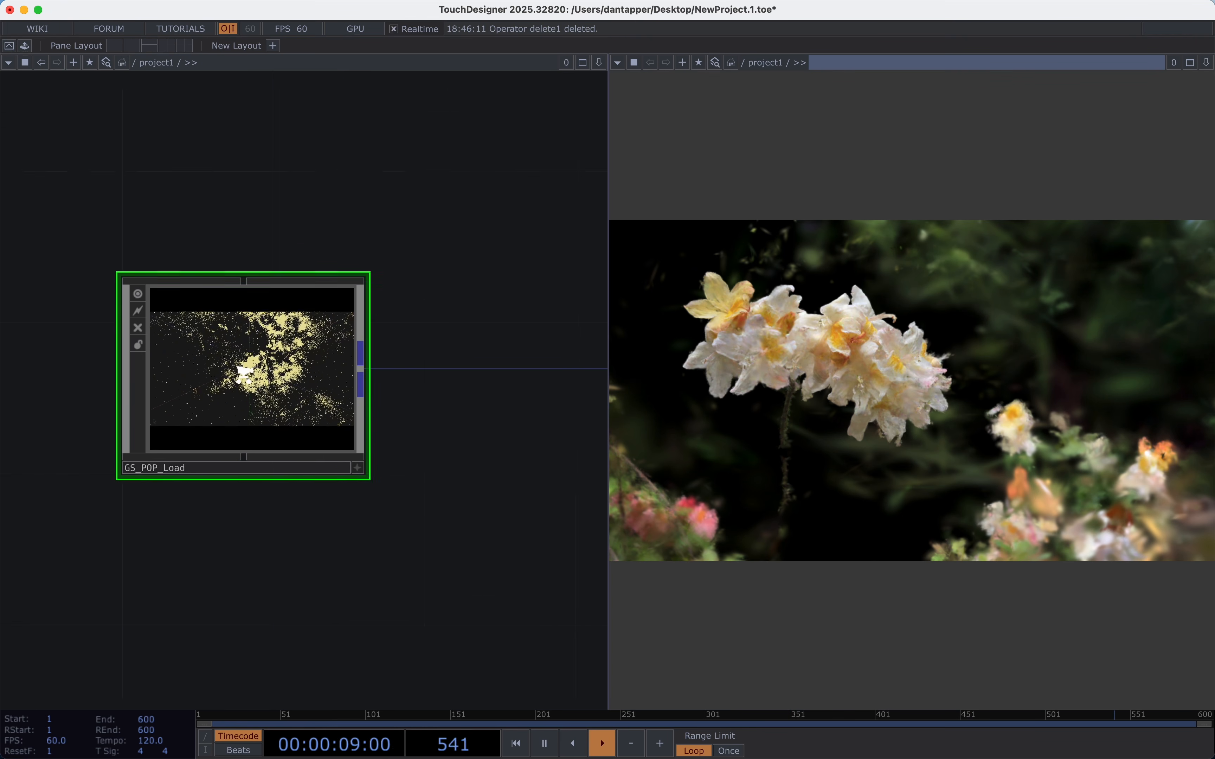
{"action": "scroll", "coordinate": [245, 372], "scroll_direction": "down", "scroll_amount": 3}
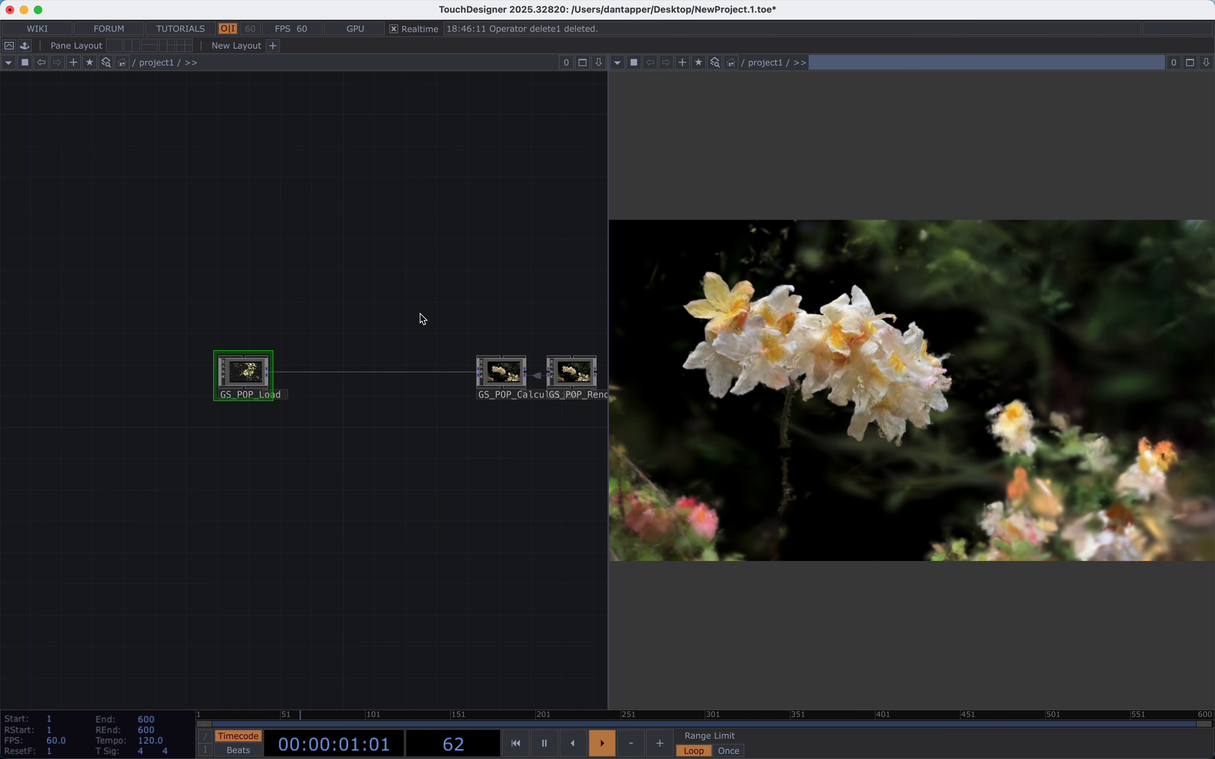
{"action": "left_click_drag", "start_coordinate": [413, 305], "coordinate": [339, 304]}
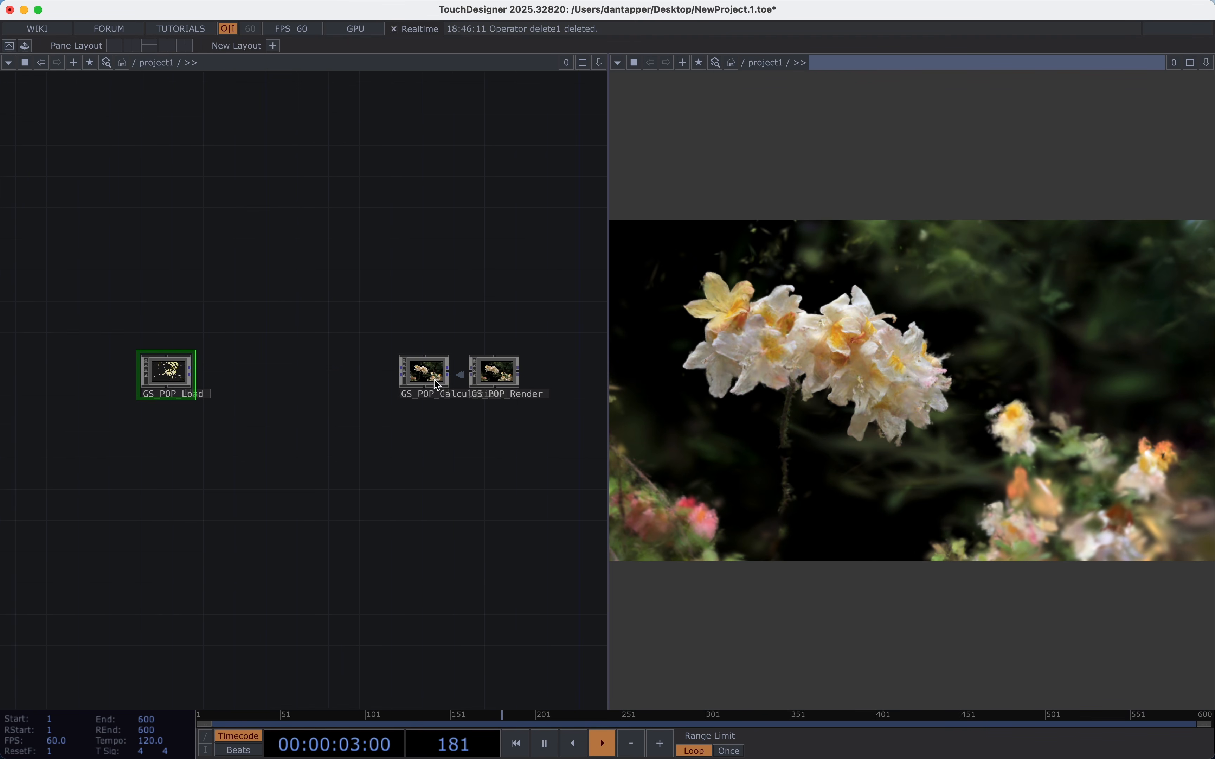
{"action": "right_click", "coordinate": [231, 373]}
{"action": "left_click", "coordinate": [254, 355]}
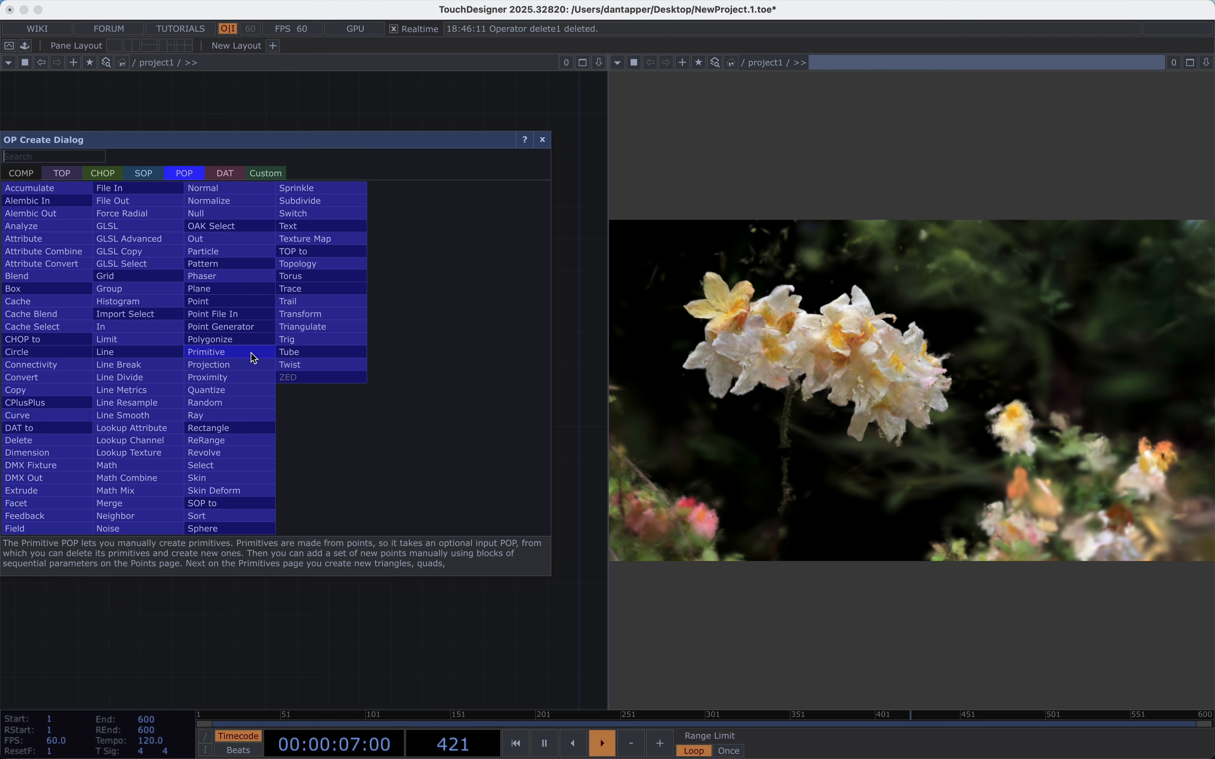
{"action": "type", "text": "de"}
{"action": "left_click", "coordinate": [66, 440]}
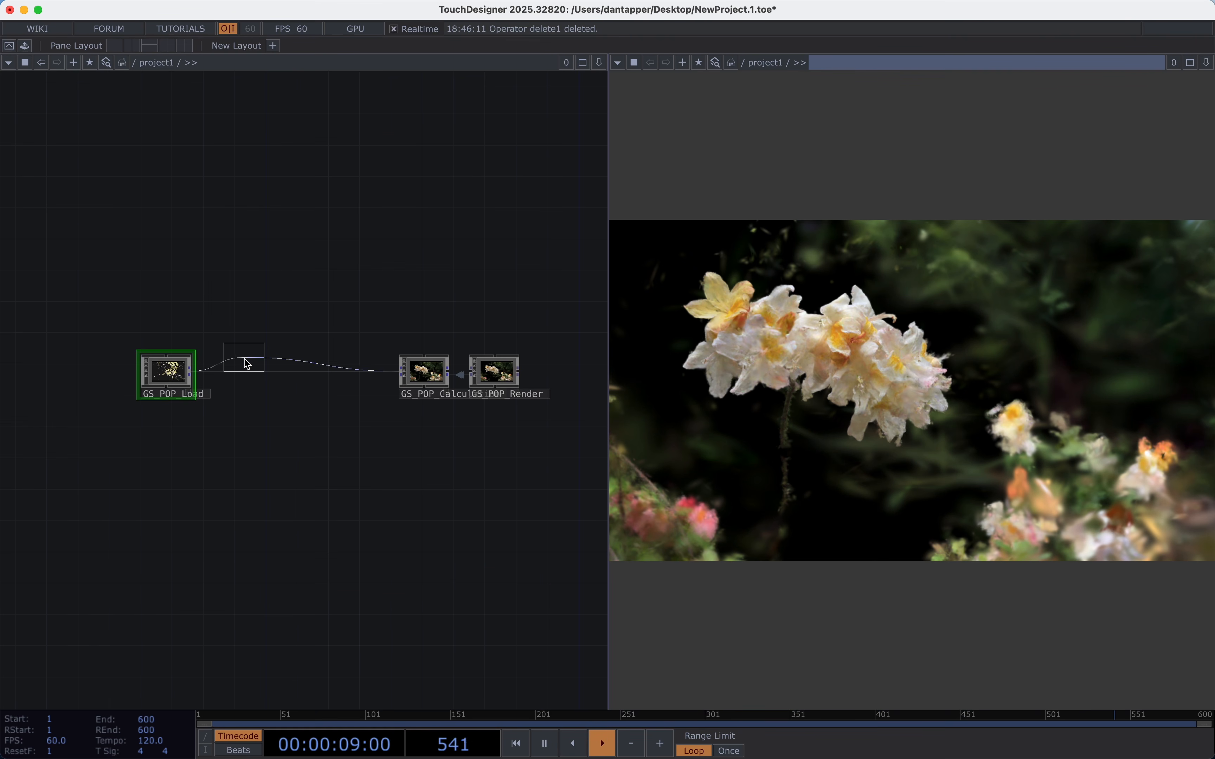
{"action": "left_click", "coordinate": [240, 372]}
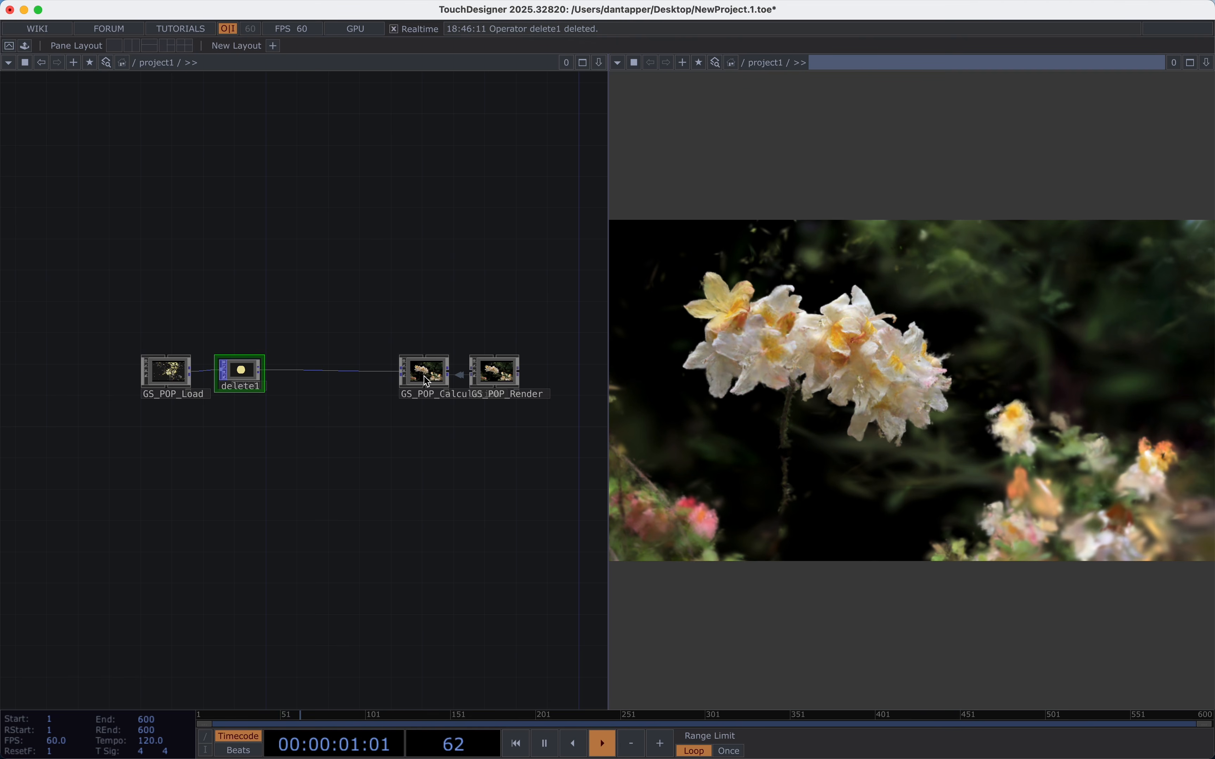
Enable bounding on delete1 and invert it so that only the splats inside the bounding box are kept.
{"action": "scroll", "coordinate": [427, 376], "scroll_direction": "up", "scroll_amount": 3}
{"action": "key", "text": "p"}
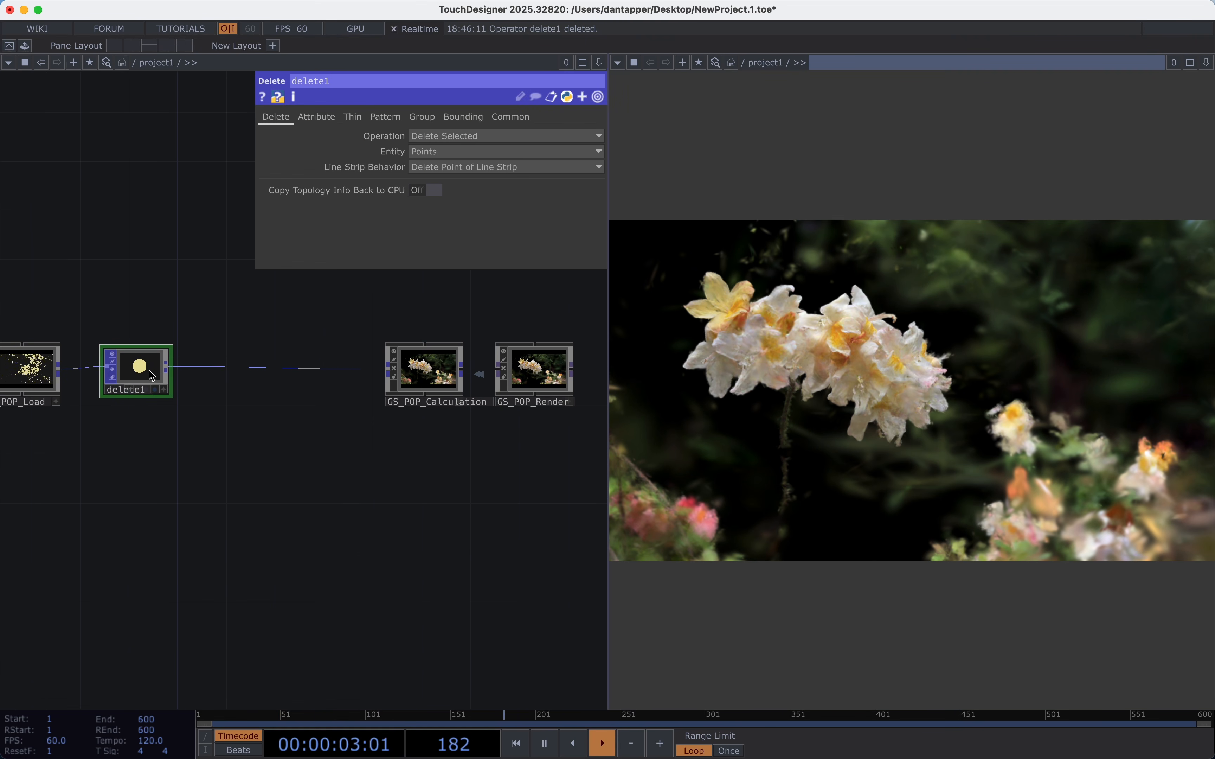
{"action": "left_click", "coordinate": [464, 117]}
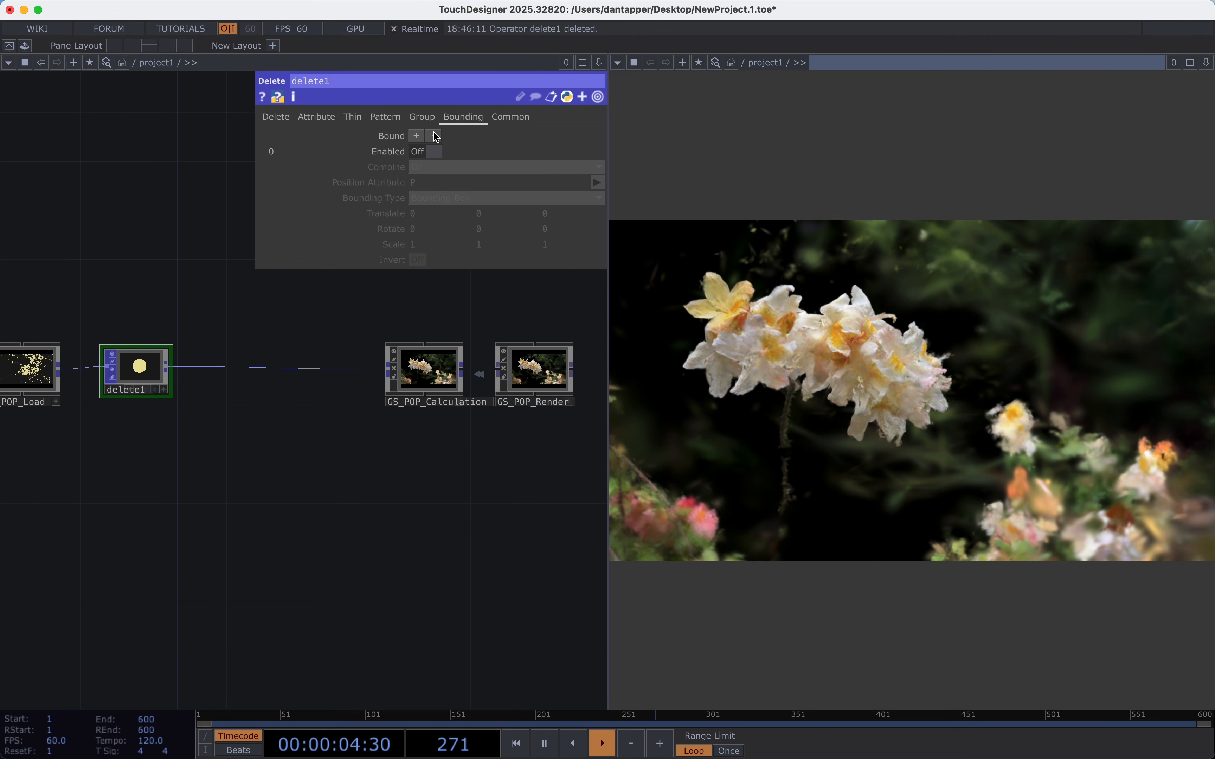
{"action": "left_click", "coordinate": [436, 152]}
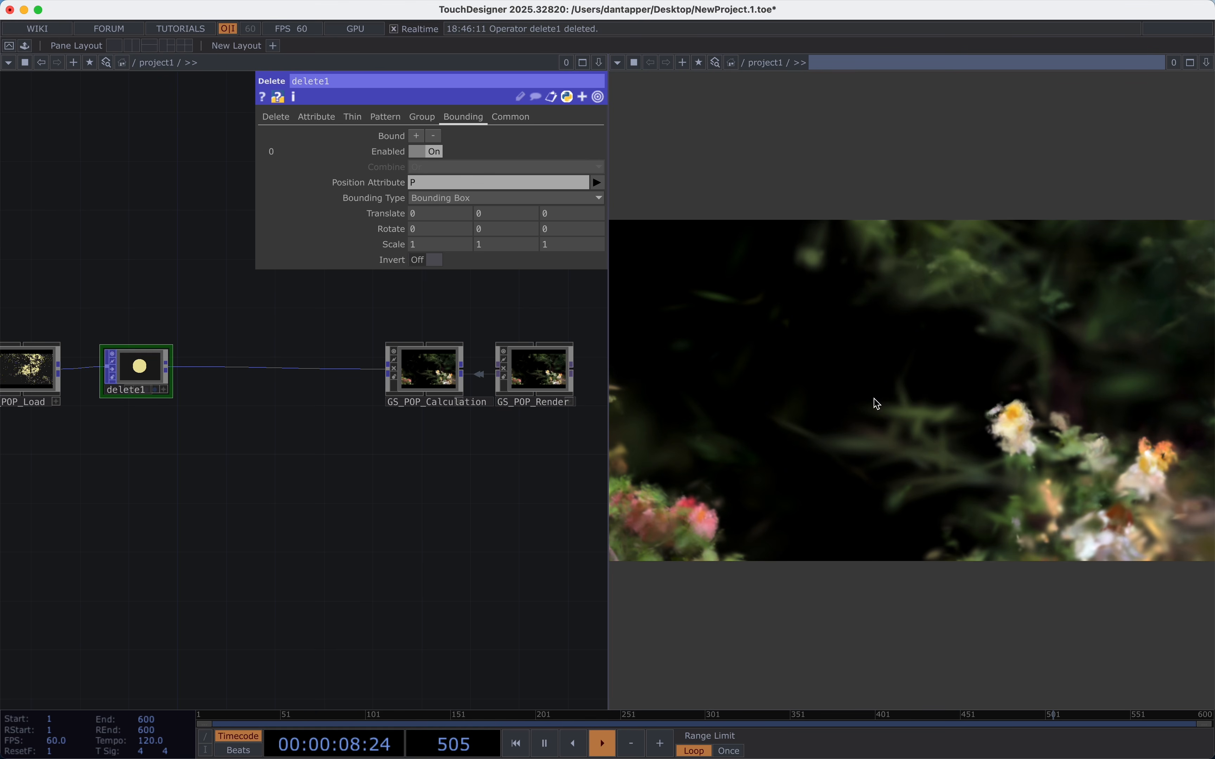
{"action": "left_click", "coordinate": [434, 260]}
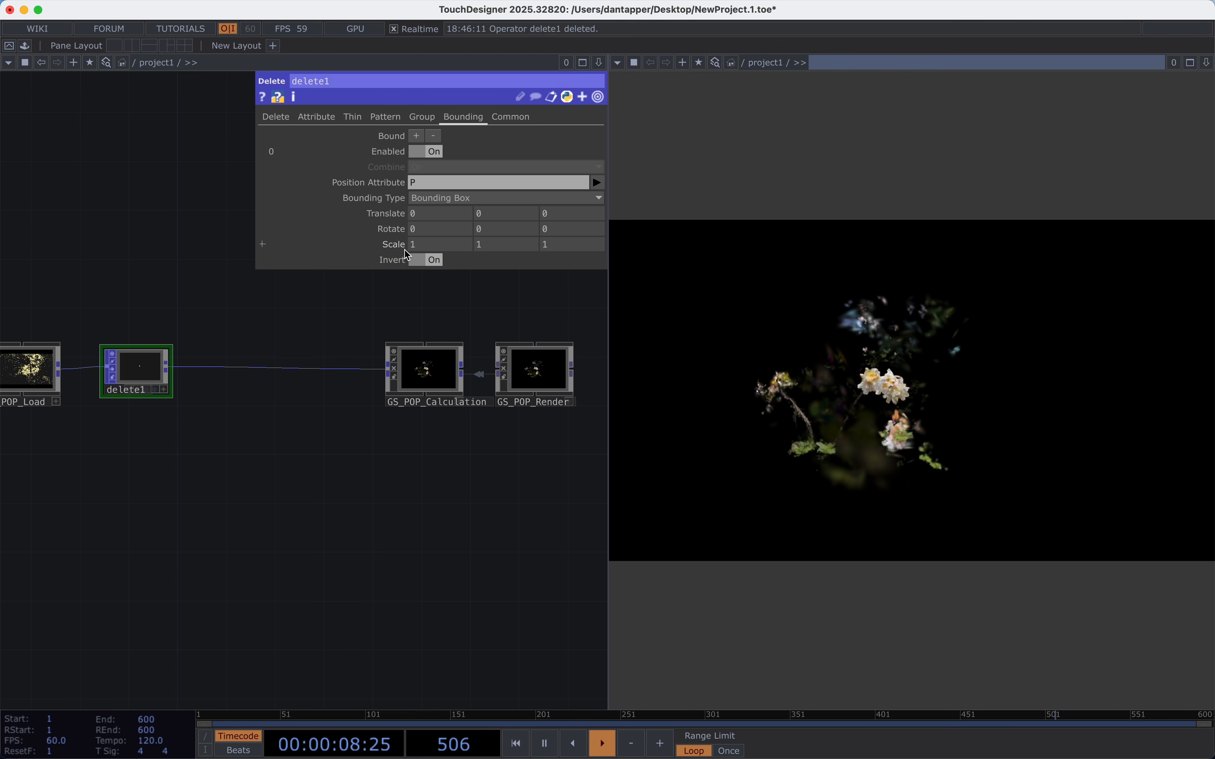
Scale the delete1 bound to 0.6 on all axes and change its bounding type to Bounding Sphere.
{"action": "left_click_drag", "start_coordinate": [393, 246], "coordinate": [372, 248]}
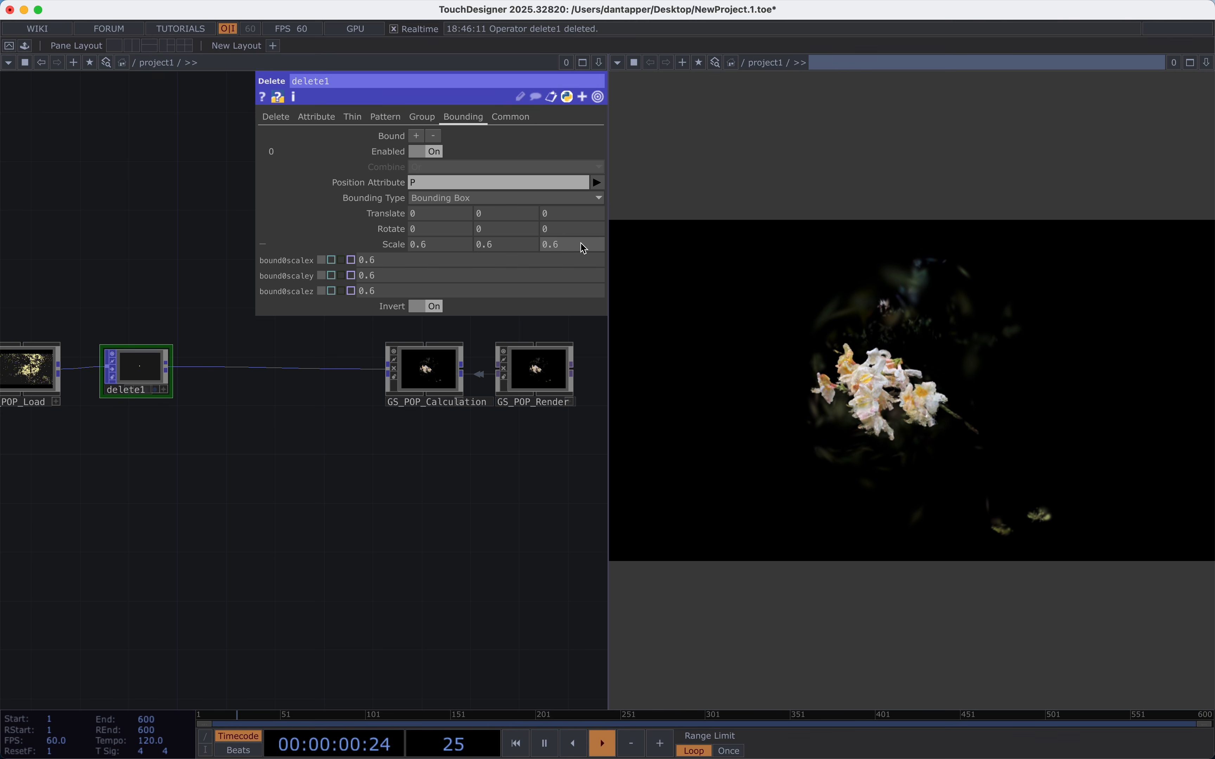
{"action": "left_click", "coordinate": [540, 199]}
{"action": "left_click", "coordinate": [464, 227]}
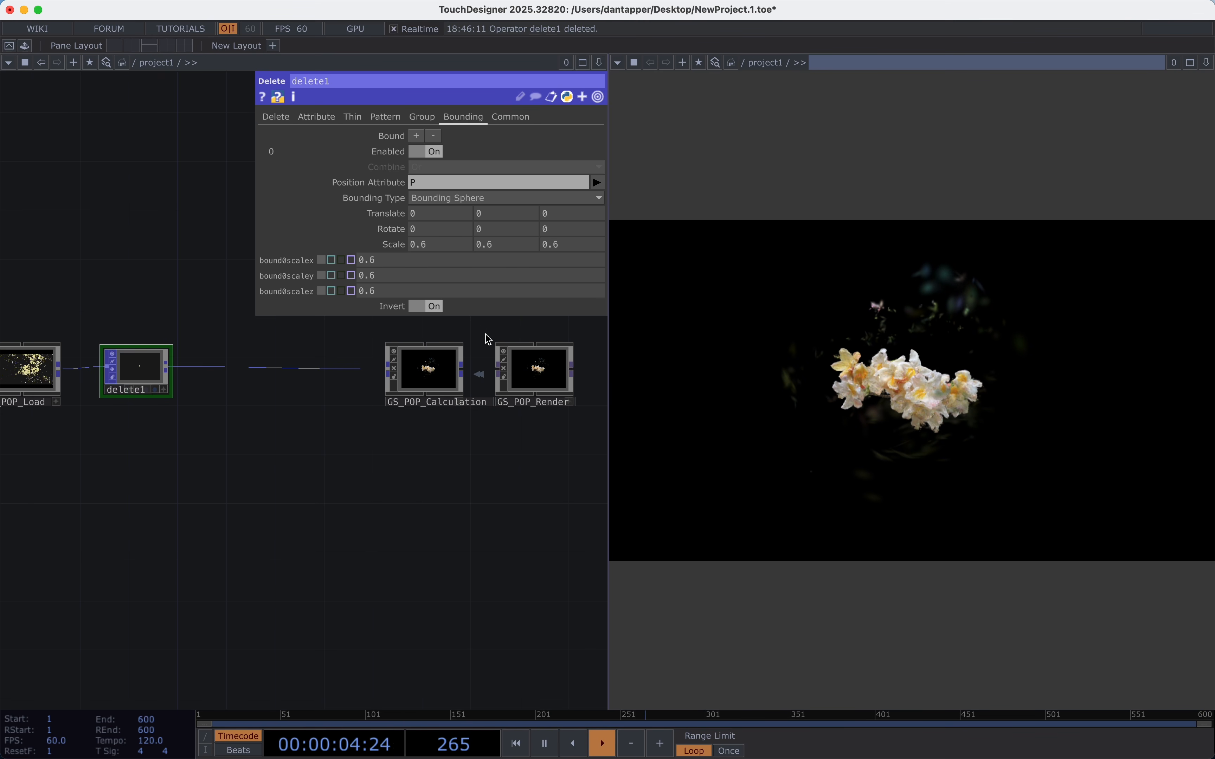
{"action": "left_click", "coordinate": [399, 244]}
{"action": "middle_click_drag", "start_coordinate": [402, 249], "coordinate": [259, 197]}
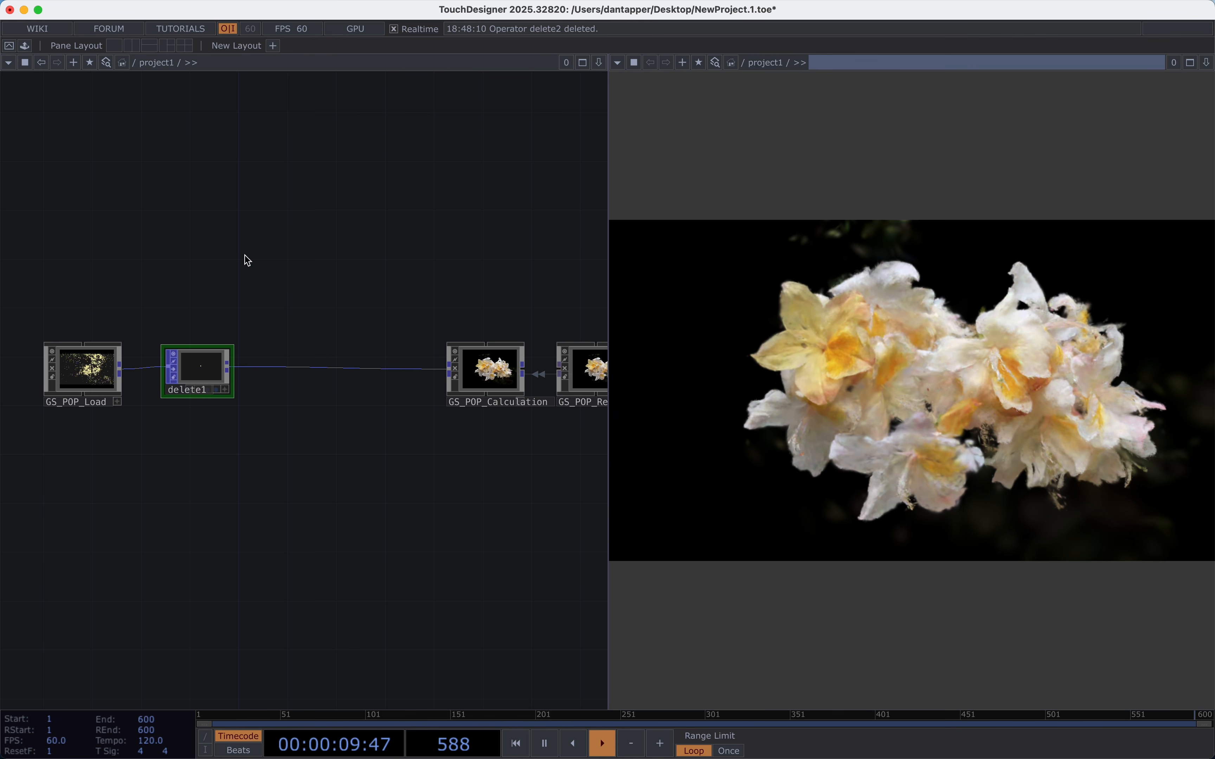
Insert a second Delete POP between delete1 and GS_POP_Calculation.
{"action": "right_click", "coordinate": [256, 368]}
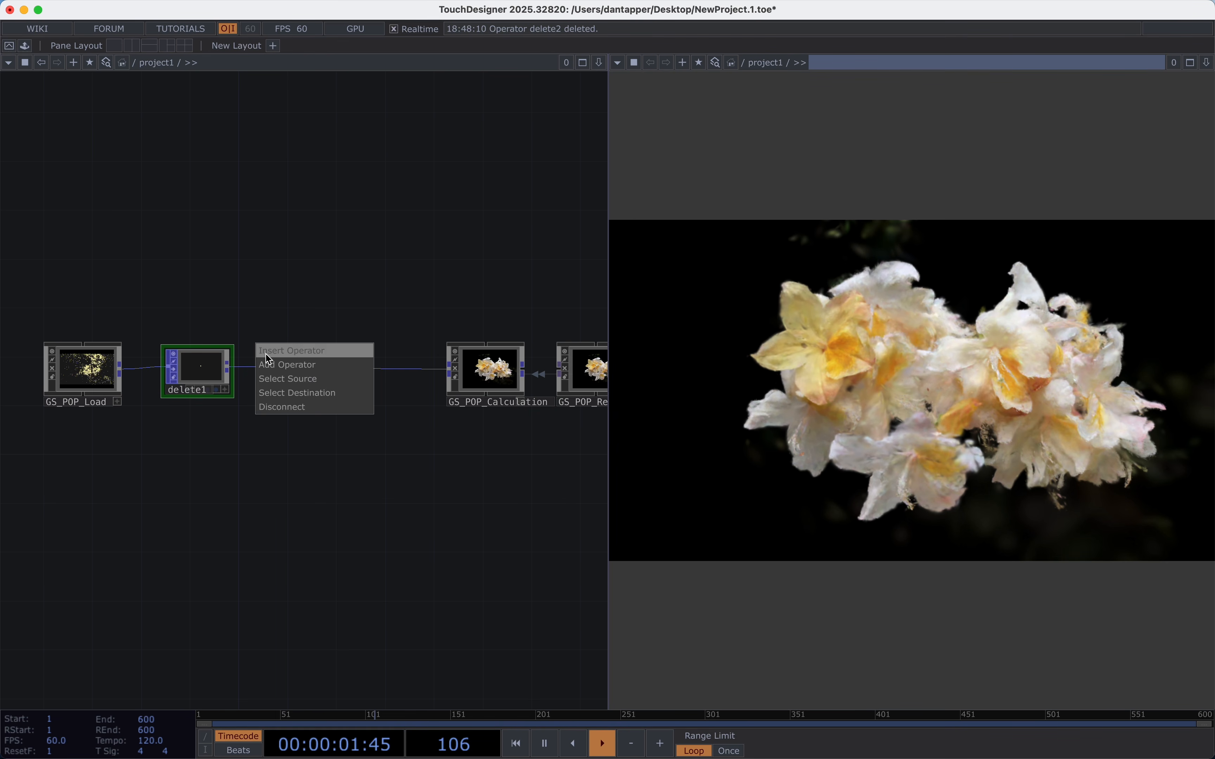
{"action": "left_click", "coordinate": [265, 354]}
{"action": "type", "text": "de"}
{"action": "left_click", "coordinate": [68, 440]}
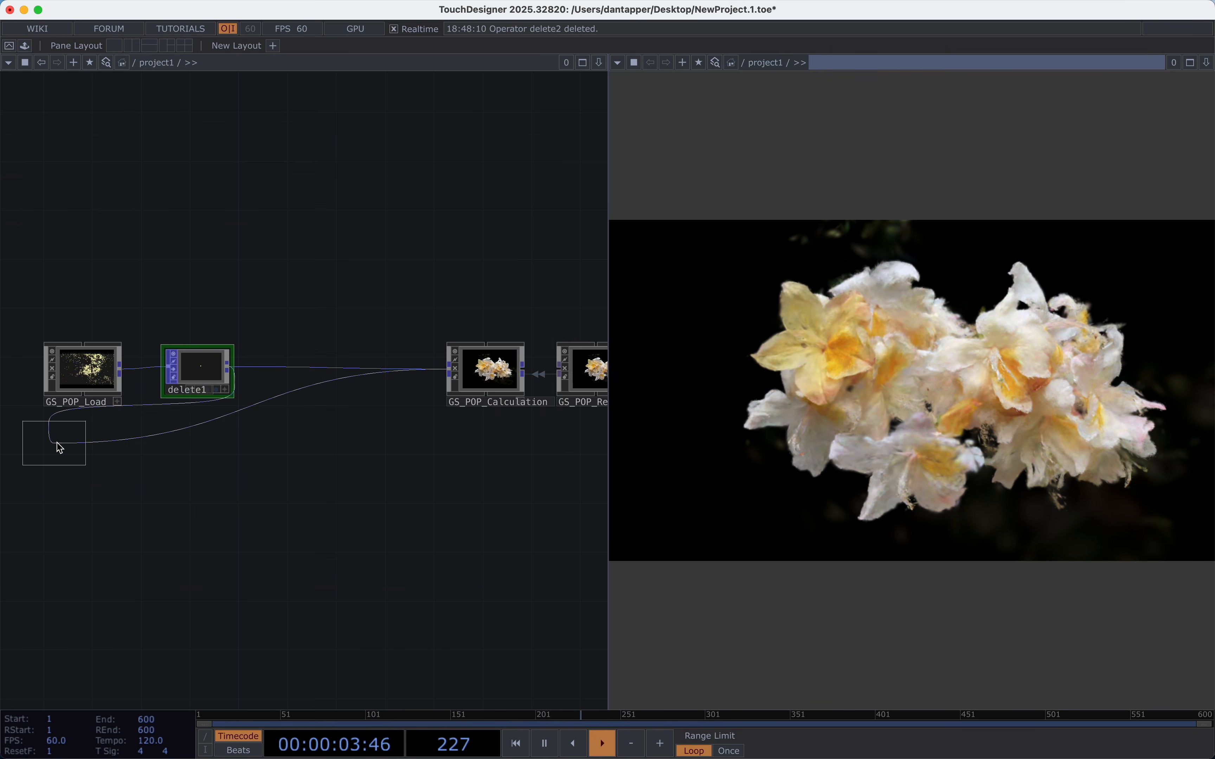
{"action": "left_click", "coordinate": [282, 372]}
Enable thinning on delete2 and set Thin Random to 0.221.
{"action": "key", "text": "p"}
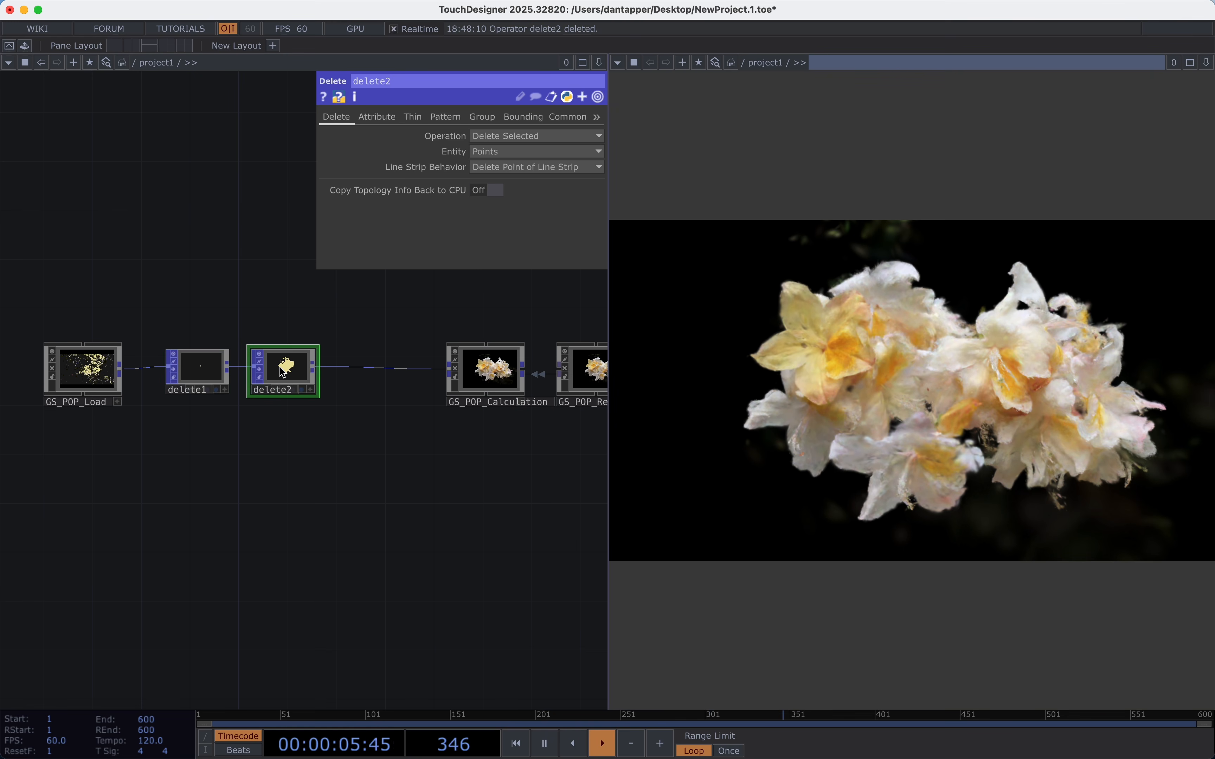
{"action": "left_click", "coordinate": [413, 116]}
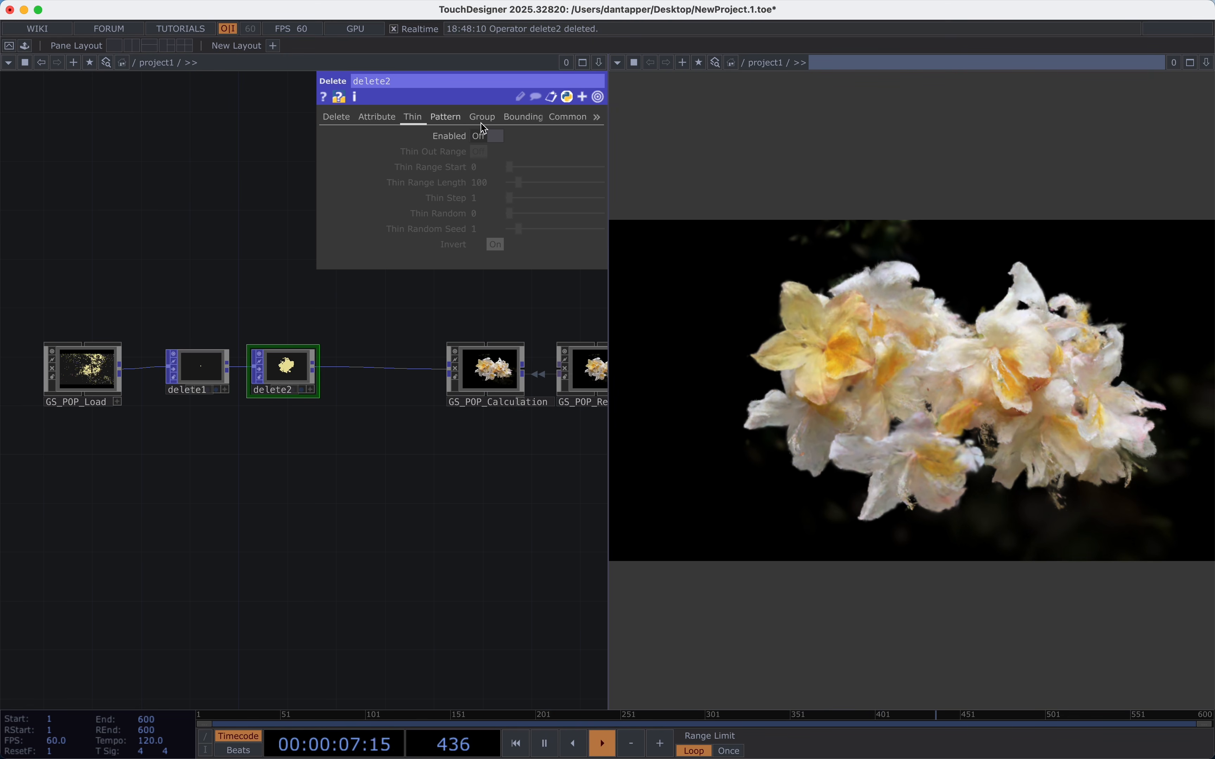
{"action": "left_click", "coordinate": [501, 136]}
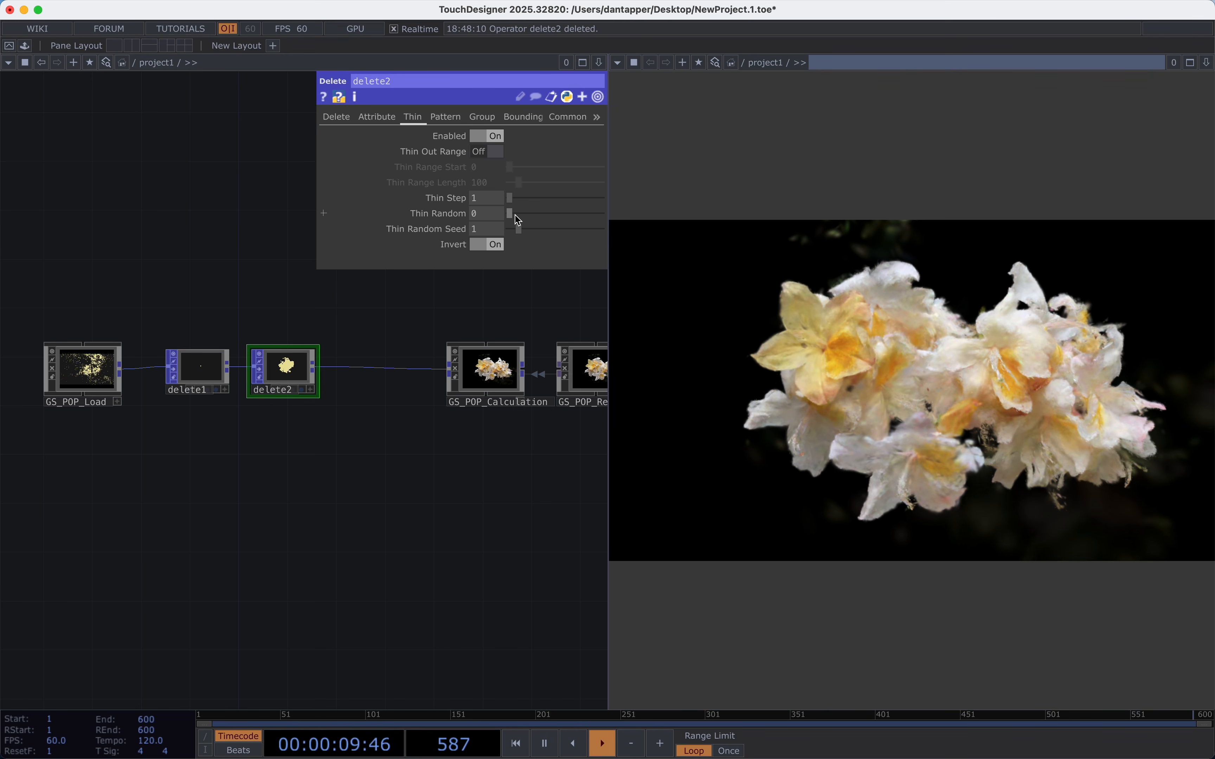
{"action": "left_click_drag", "start_coordinate": [515, 215], "coordinate": [543, 216]}
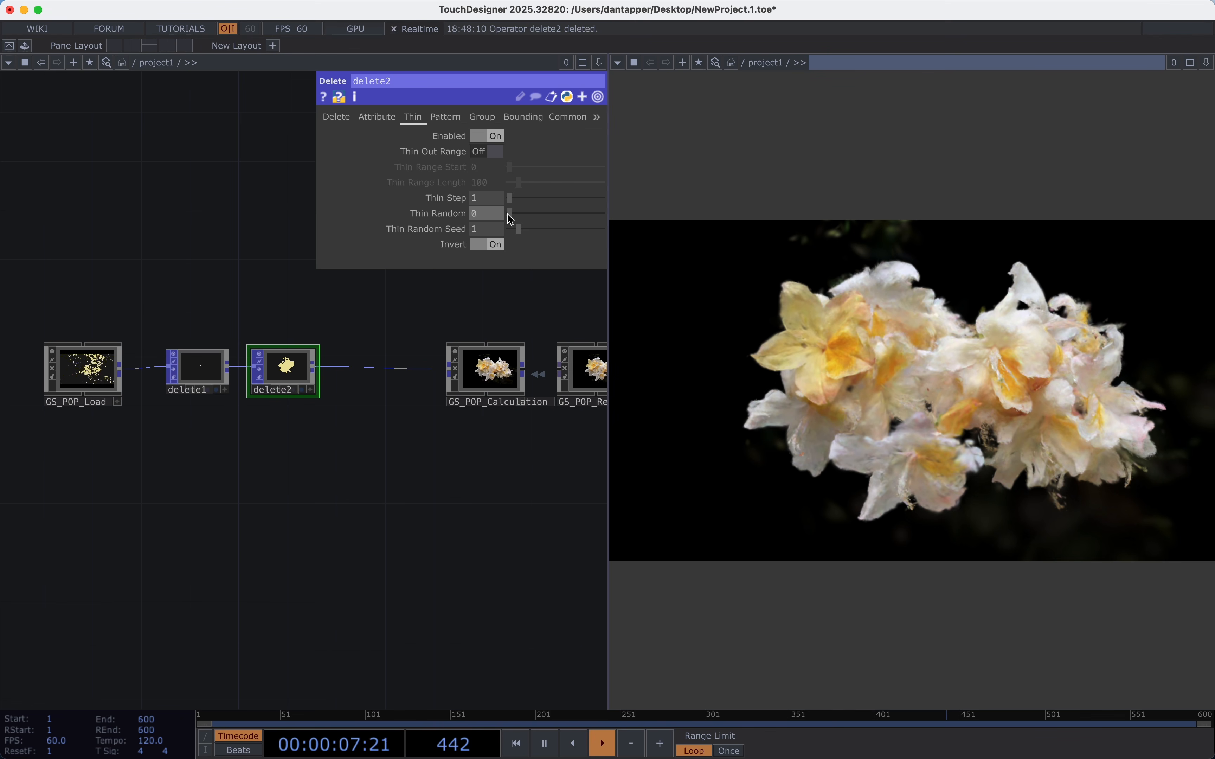
{"action": "mouse_move", "coordinate": [516, 216]}
{"action": "left_mouse_down"}
{"action": "mouse_move", "coordinate": [577, 224]}
{"action": "mouse_move", "coordinate": [515, 225]}
{"action": "mouse_move", "coordinate": [530, 218]}
{"action": "left_mouse_up"}
Set the splat size of GS_POP_Calculation to 1.45.
{"action": "left_click_drag", "start_coordinate": [524, 321], "coordinate": [370, 329]}
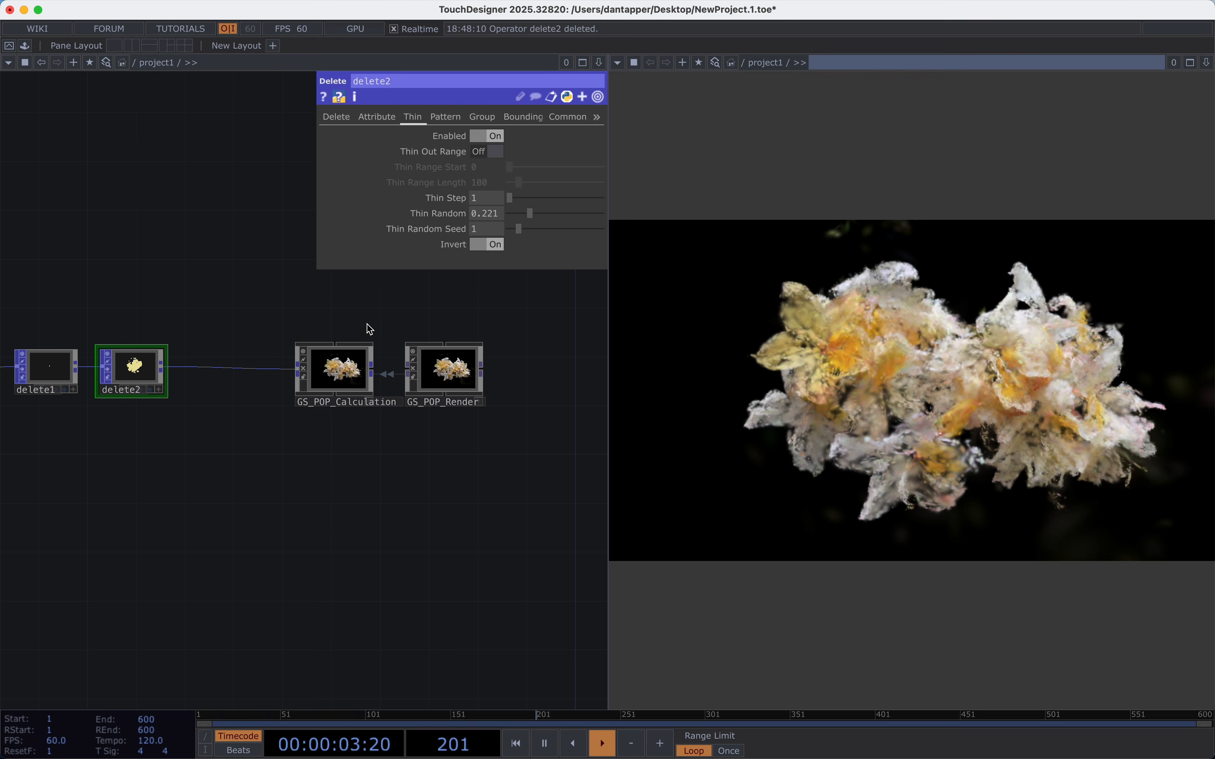
{"action": "left_click", "coordinate": [438, 378]}
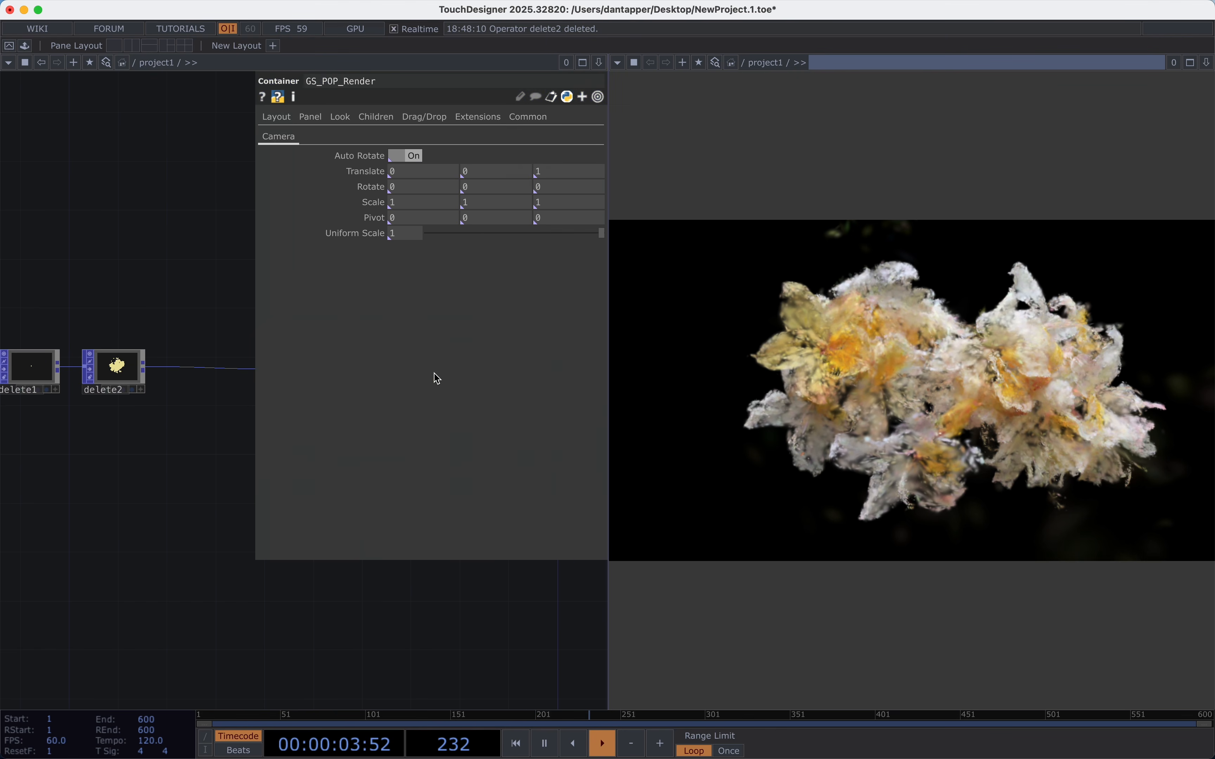
{"action": "left_click", "coordinate": [189, 203]}
{"action": "left_click", "coordinate": [319, 364]}
{"action": "key", "text": "p"}
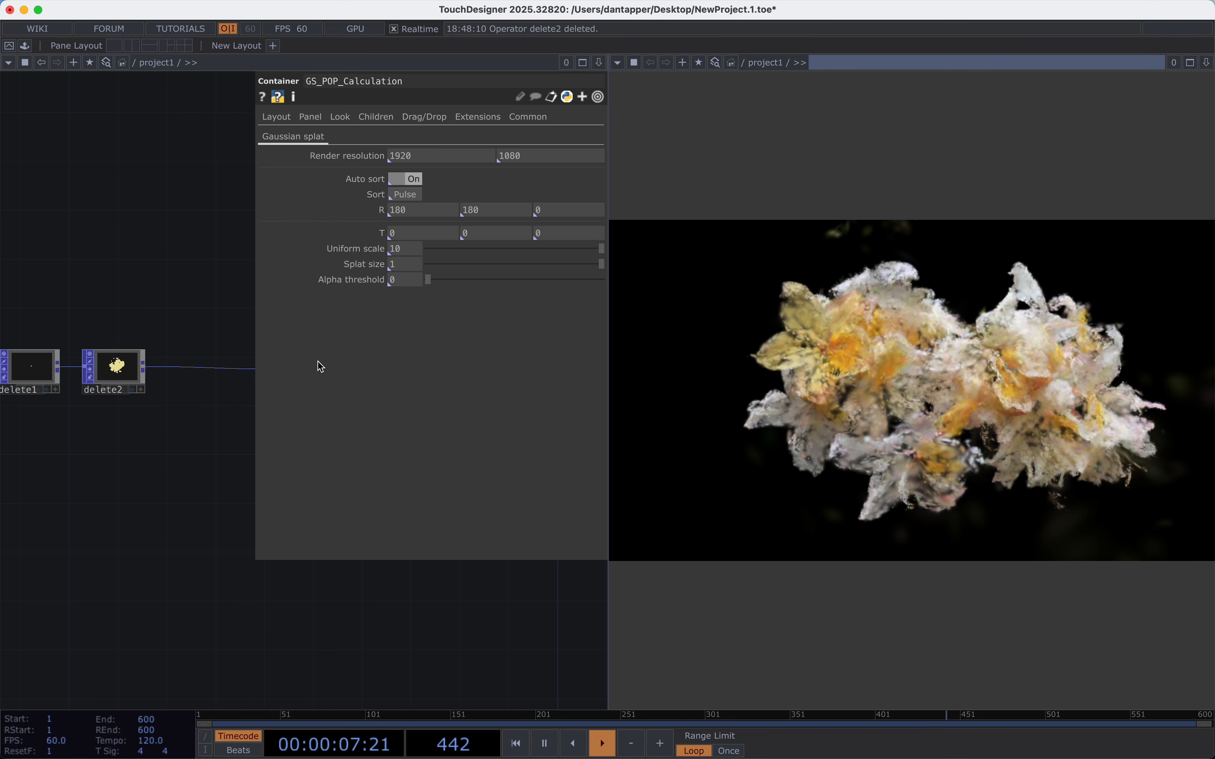
{"action": "mouse_move", "coordinate": [409, 267]}
{"action": "left_mouse_down"}
{"action": "mouse_move", "coordinate": [422, 249]}
{"action": "mouse_move", "coordinate": [408, 249]}
{"action": "mouse_move", "coordinate": [409, 280]}
{"action": "mouse_move", "coordinate": [422, 280]}
{"action": "mouse_move", "coordinate": [409, 243]}
{"action": "left_mouse_up"}
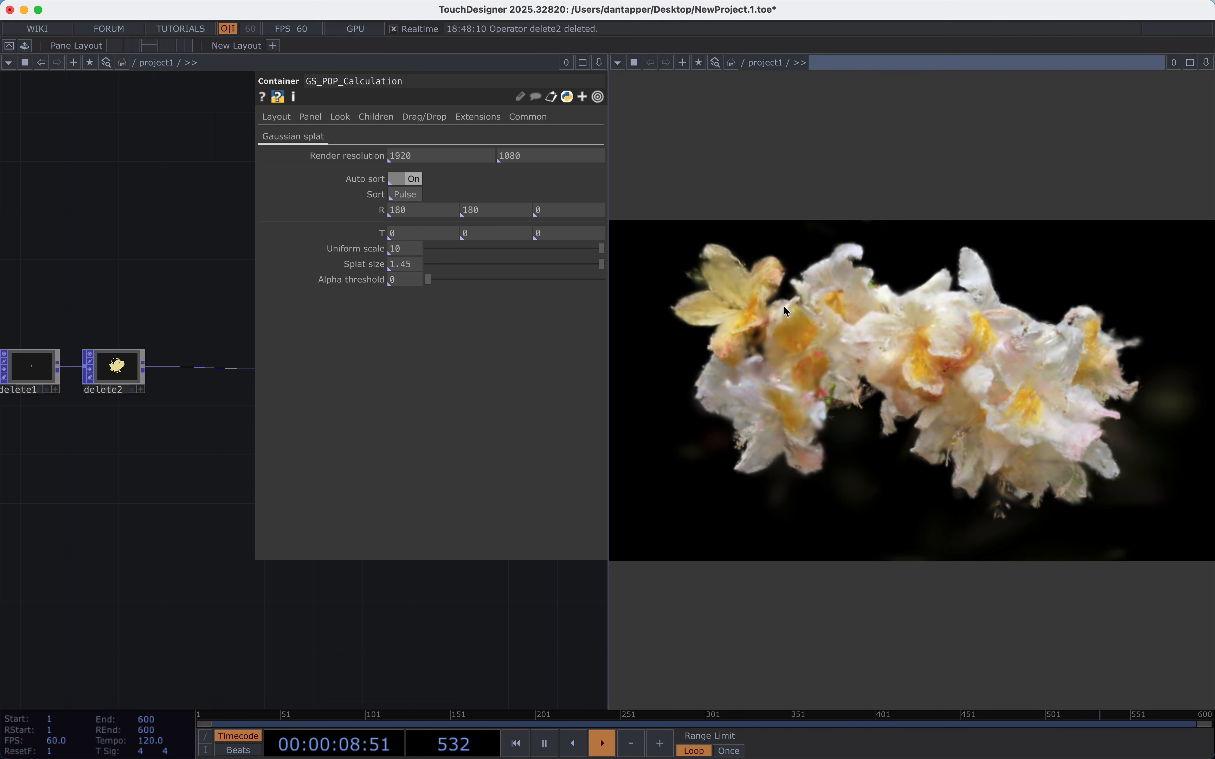
Adjust the alpha threshold of GS_POP_Calculation and orbit the flower render to inspect the effect.
{"action": "left_click_drag", "start_coordinate": [776, 346], "coordinate": [874, 384]}
{"action": "middle_click_drag", "start_coordinate": [874, 385], "coordinate": [877, 323]}
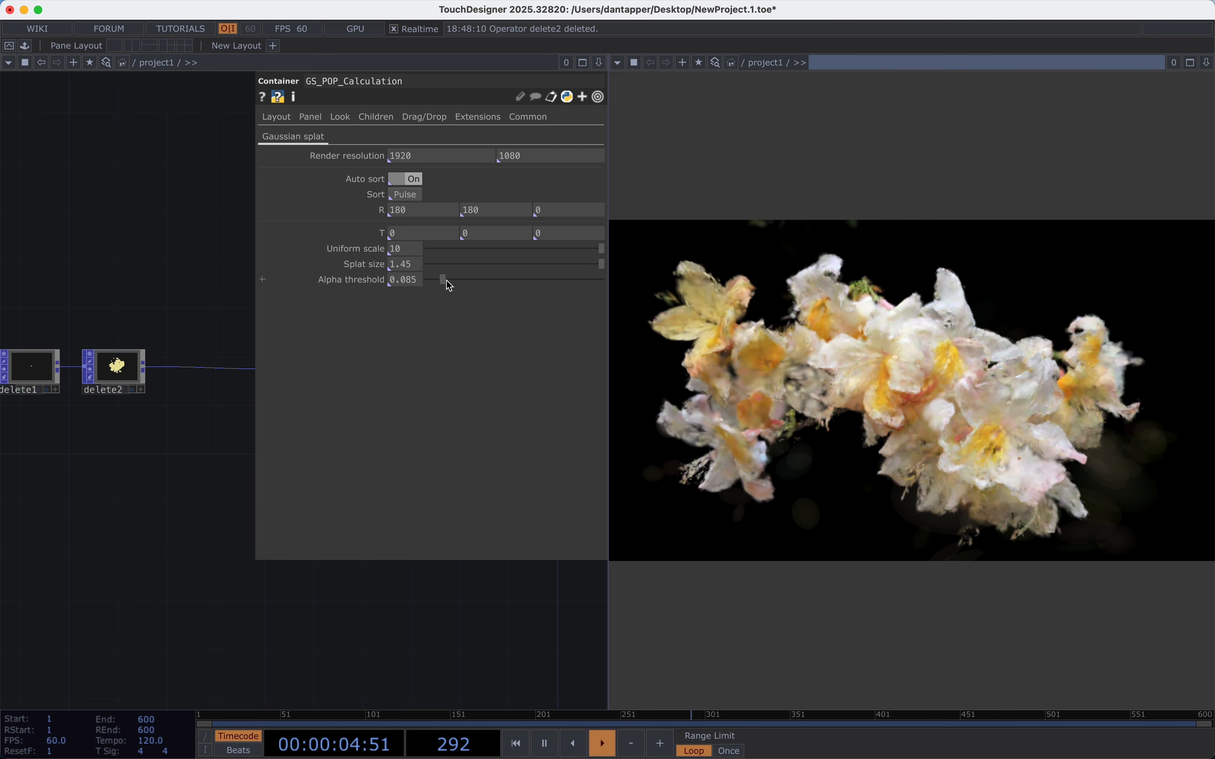
{"action": "mouse_move", "coordinate": [446, 279]}
{"action": "left_mouse_down"}
{"action": "mouse_move", "coordinate": [469, 279]}
{"action": "mouse_move", "coordinate": [455, 280]}
{"action": "left_mouse_up"}
{"action": "left_click_drag", "start_coordinate": [870, 409], "coordinate": [924, 412]}
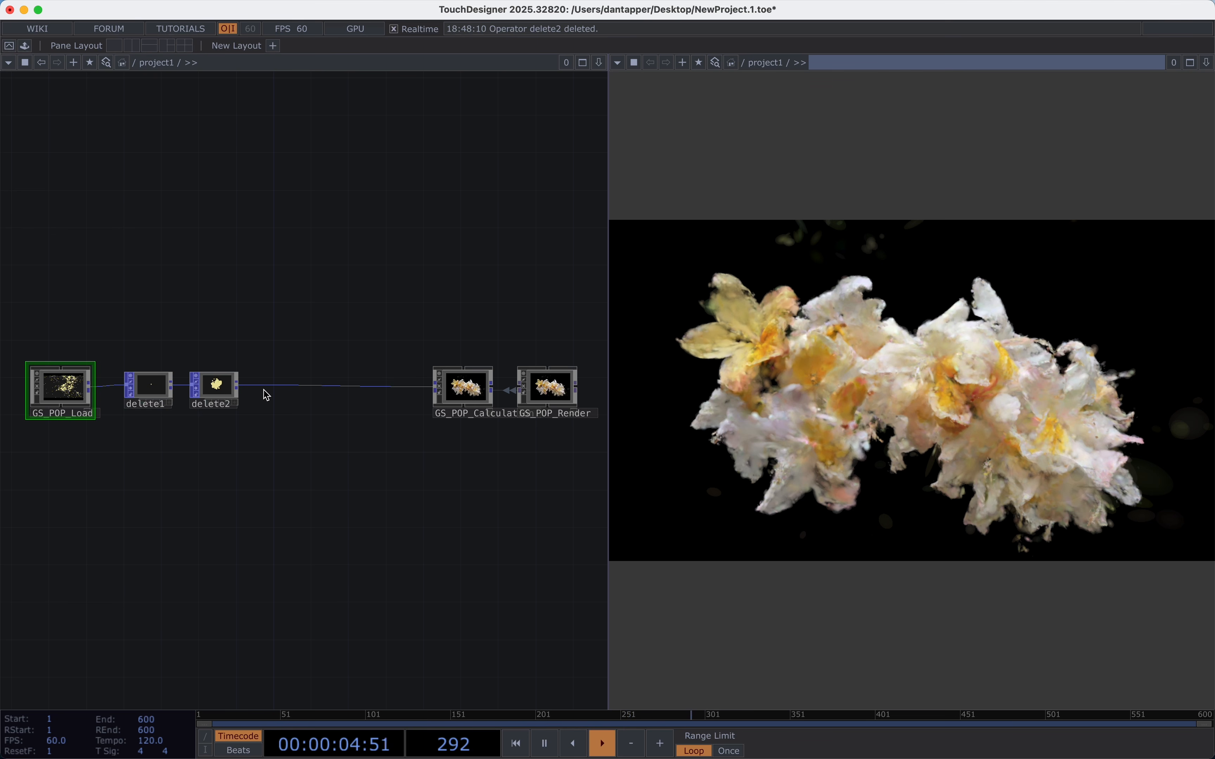
Insert a Transform POP between delete2 and GS_POP_Calculation.
{"action": "right_click", "coordinate": [258, 386]}
{"action": "left_click", "coordinate": [275, 369]}
{"action": "type", "text": "tr"}
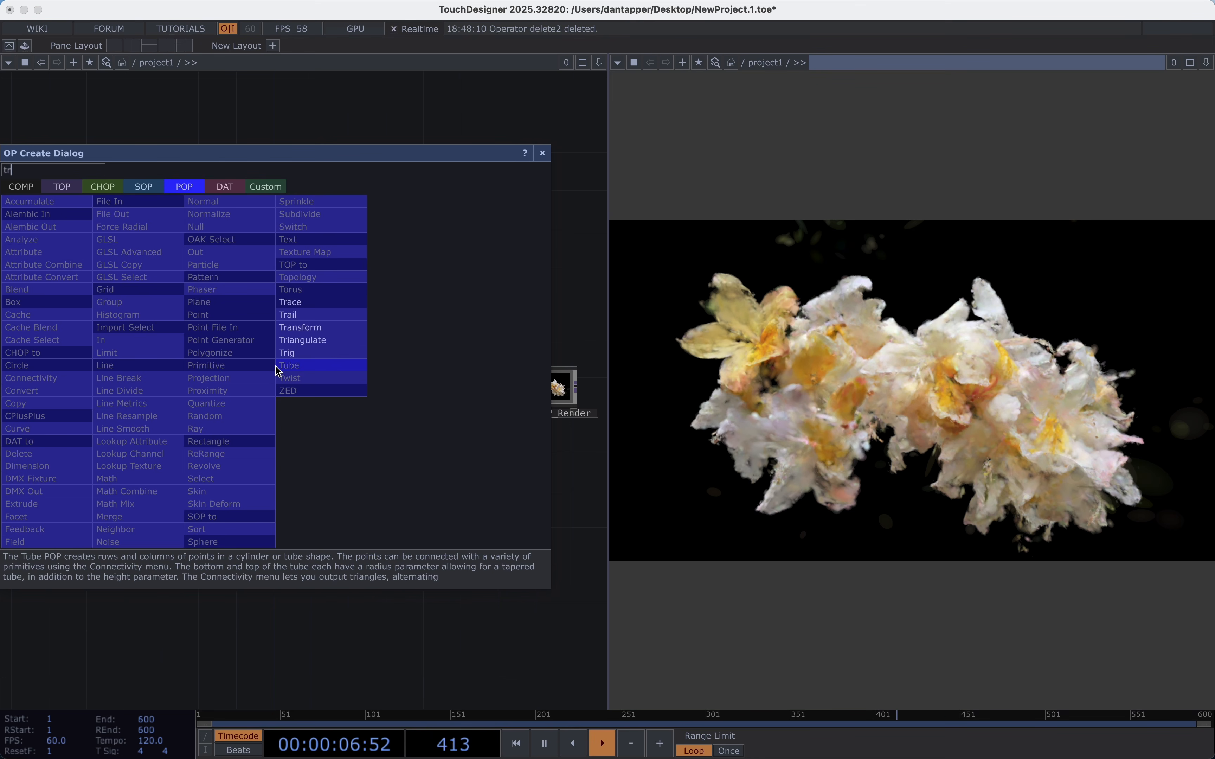
{"action": "left_click", "coordinate": [294, 333]}
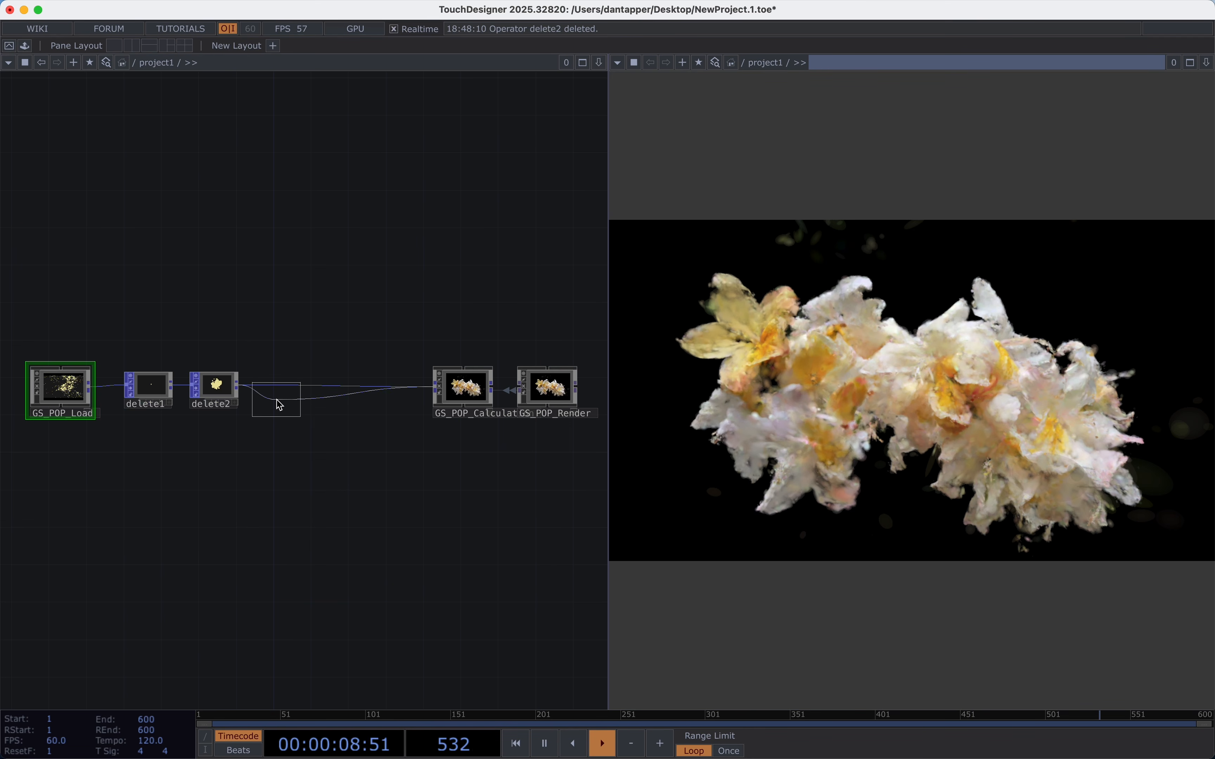
{"action": "left_click", "coordinate": [291, 396]}
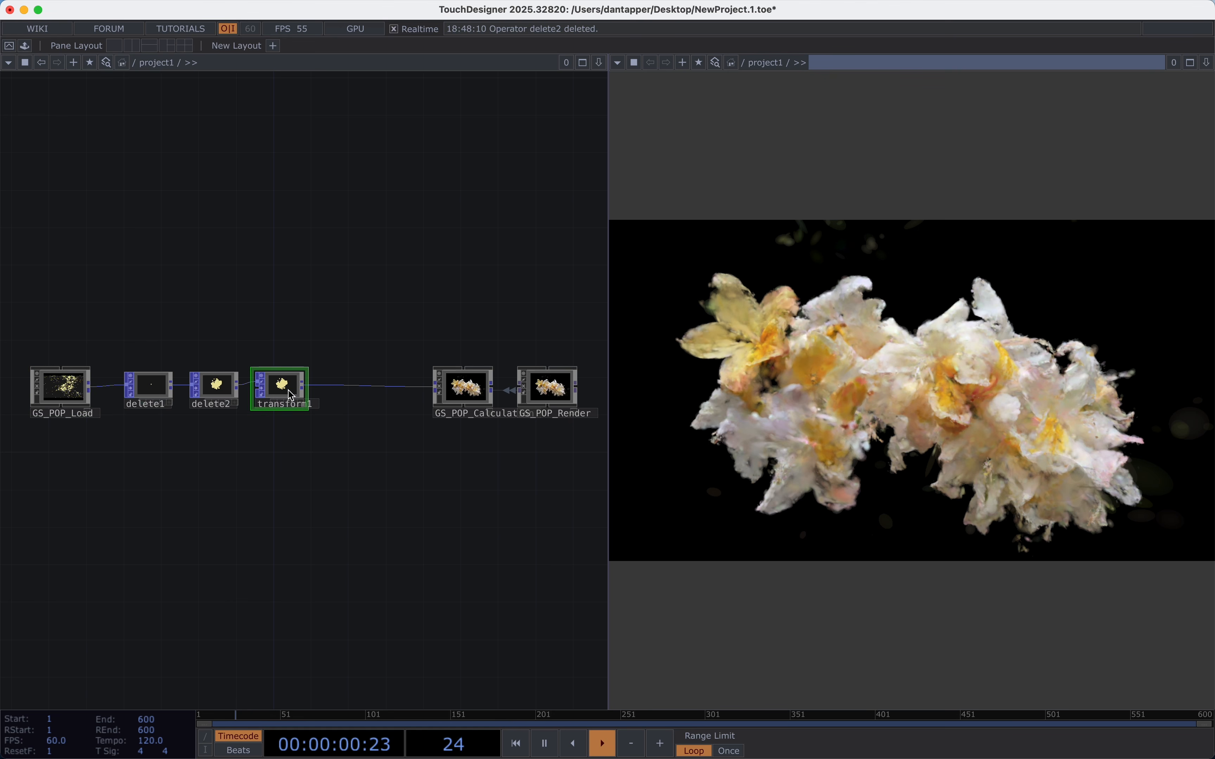
Insert a Copy POP between transform1 and GS_POP_Calculation.
{"action": "right_click", "coordinate": [340, 388]}
{"action": "left_click", "coordinate": [365, 372]}
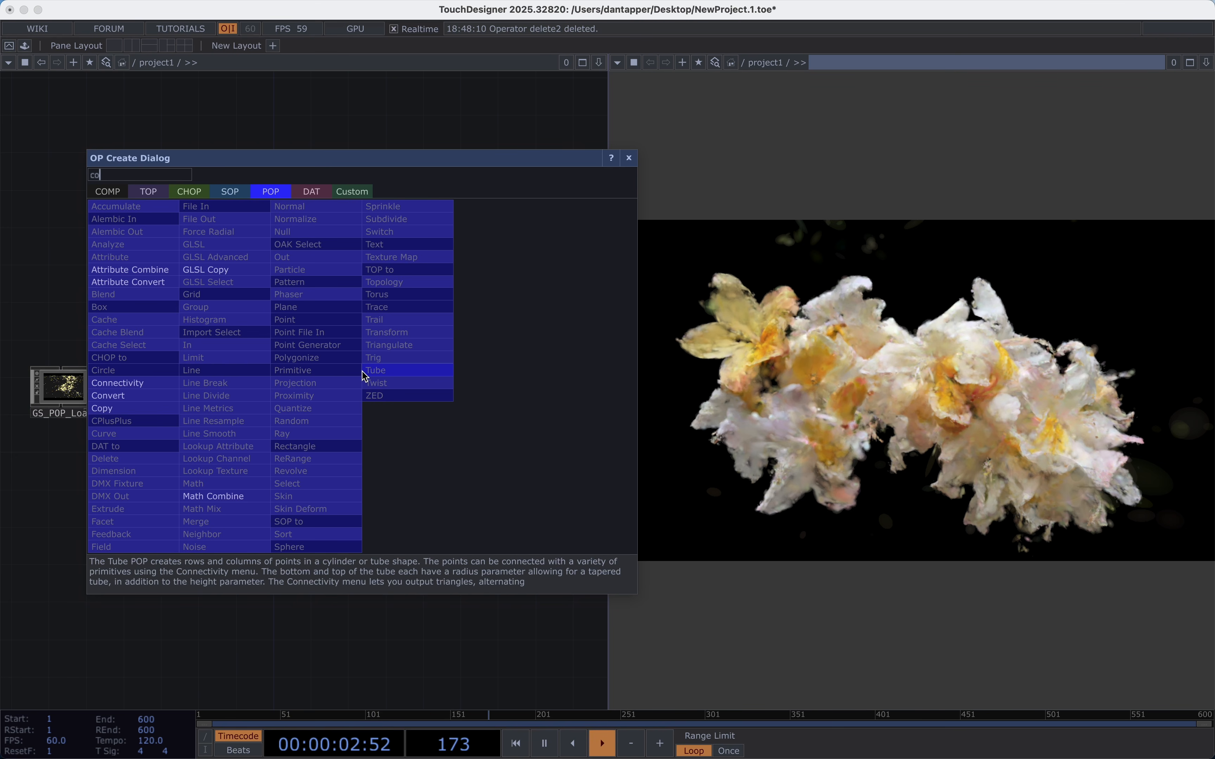
{"action": "left_click", "coordinate": [108, 396]}
{"action": "left_click", "coordinate": [351, 395]}
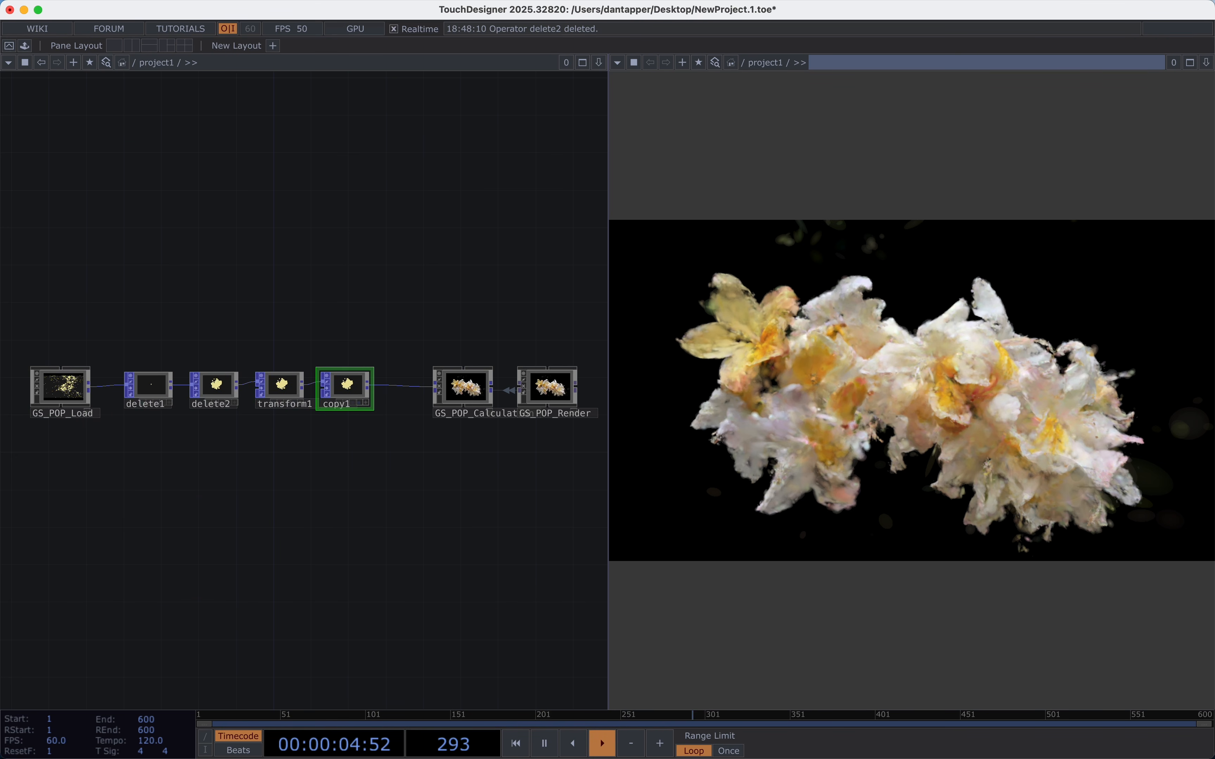
Set the number of copies on copy1 to 4.
{"action": "key", "text": "p"}
{"action": "left_click", "coordinate": [444, 136]}
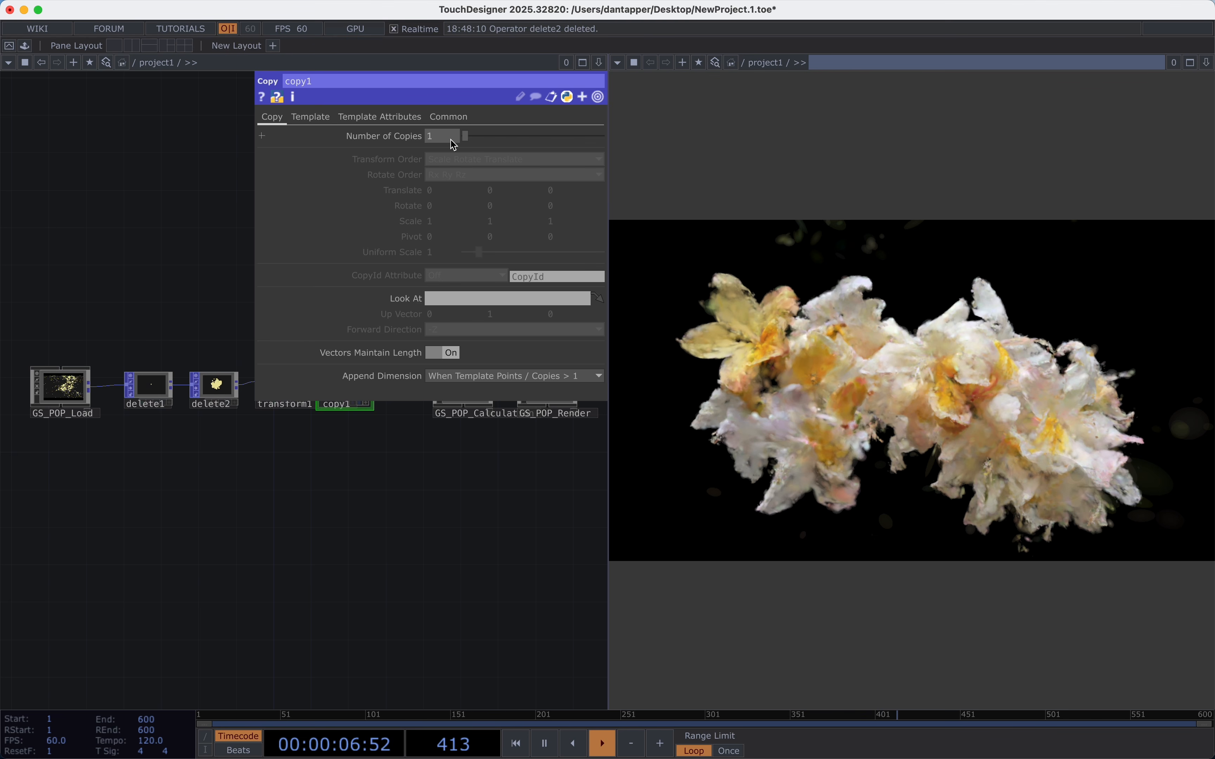
{"action": "type", "text": "4"}
{"action": "key", "text": "Return"}
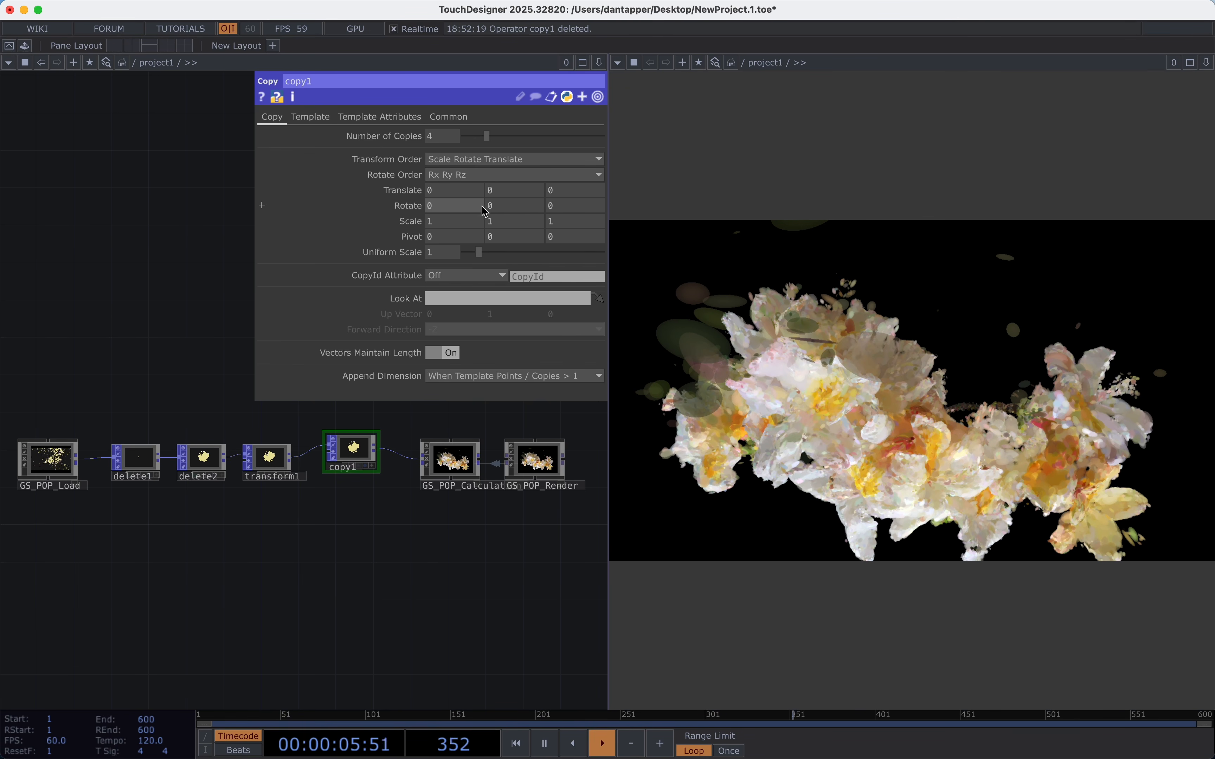
Set the X rotation of copy1 to the expression 360 / me.par.ncy, checking the scripting name of Number of Copies.
{"action": "middle_click_drag", "start_coordinate": [511, 207], "coordinate": [452, 178]}
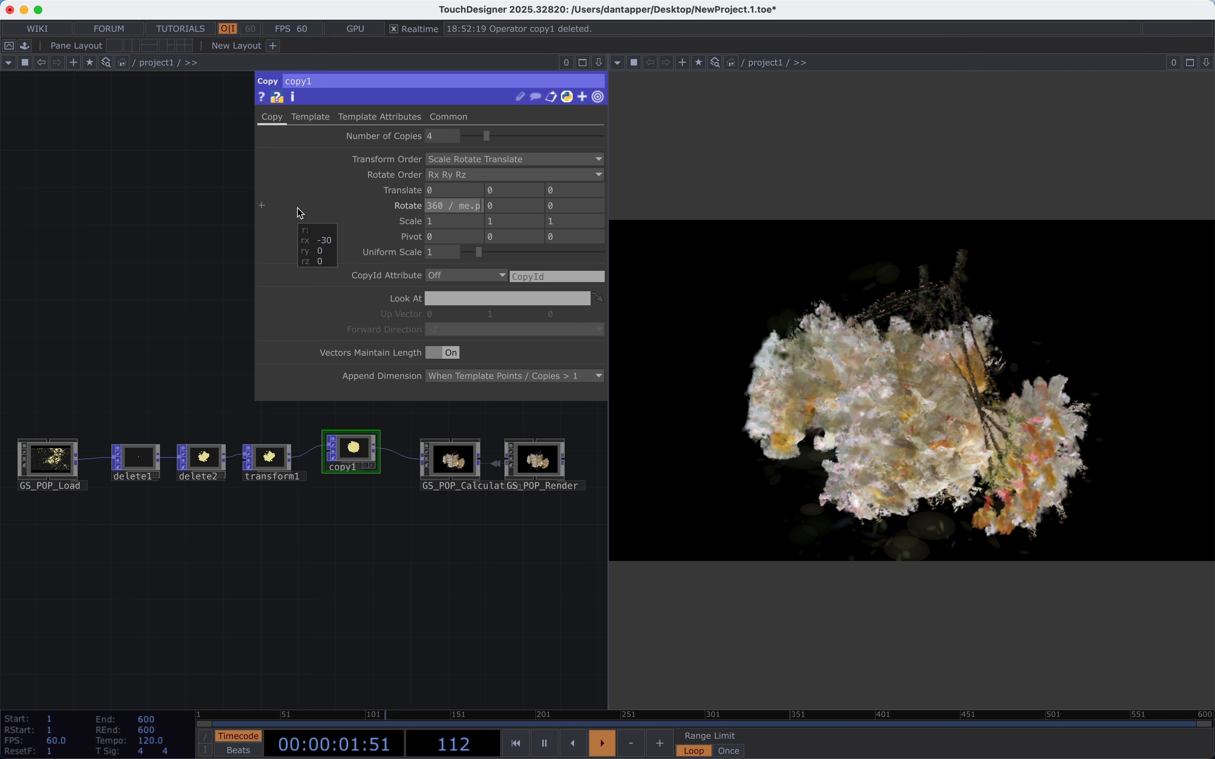
{"action": "type", "text": "ar.c"}
{"action": "key", "text": "BackSpace"}
{"action": "type", "text": "ncy"}
{"action": "left_click", "coordinate": [360, 135]}
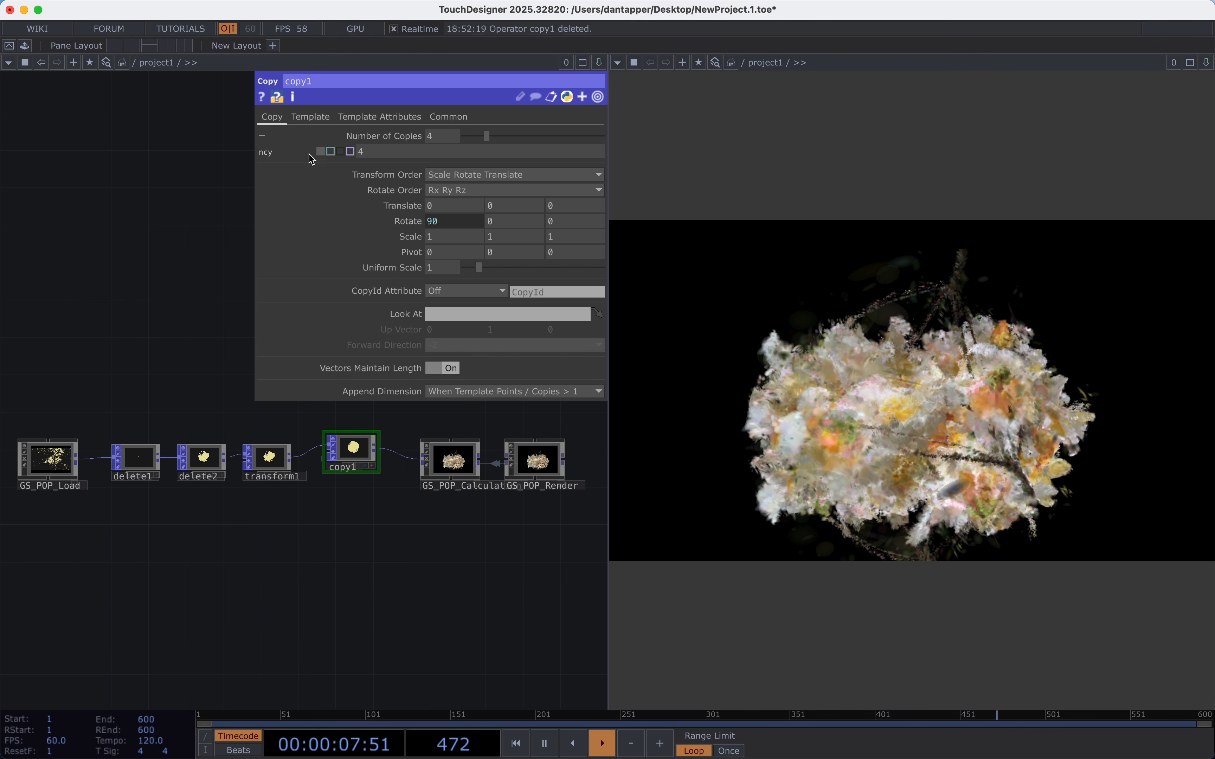
{"action": "left_click", "coordinate": [402, 136]}
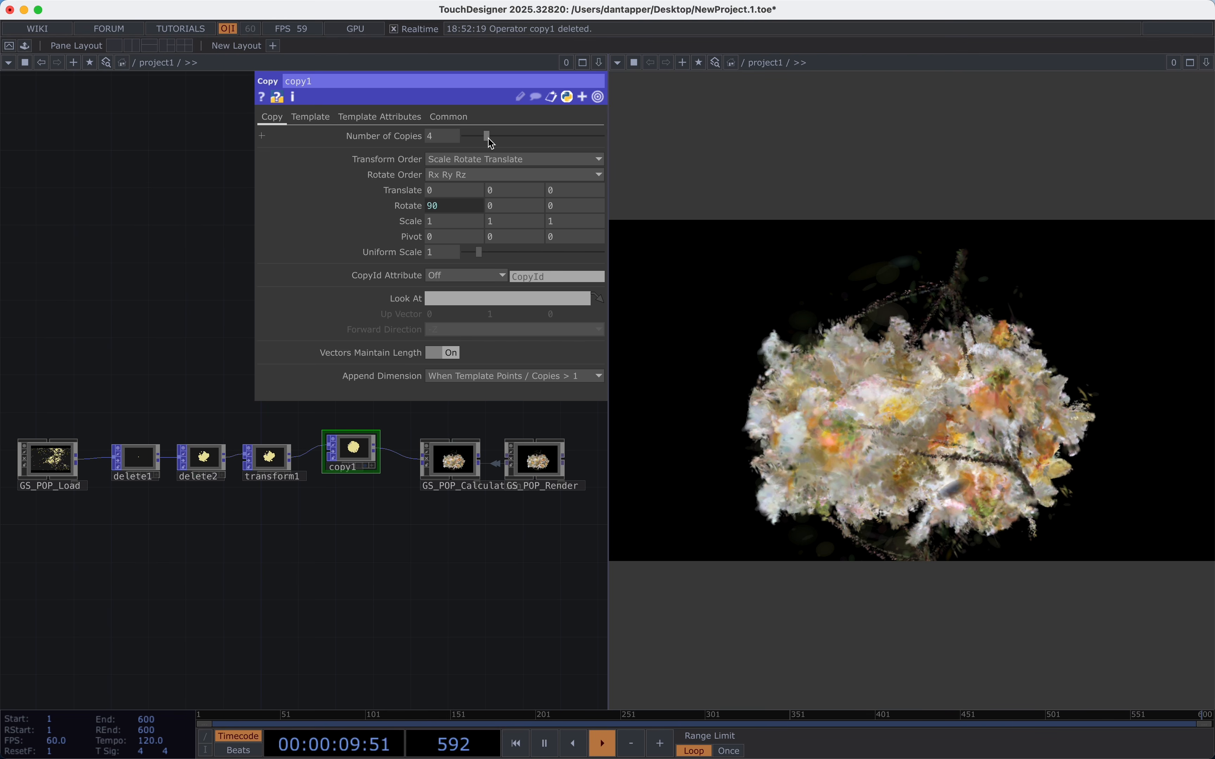
Set the number of copies on copy1 to 3 and reuse the X rotation expression 360 / me.par.ncy for the Z rotation.
{"action": "left_click_drag", "start_coordinate": [491, 144], "coordinate": [450, 143]}
{"action": "left_click", "coordinate": [452, 210]}
{"action": "left_click_drag", "start_coordinate": [488, 221], "coordinate": [212, 220]}
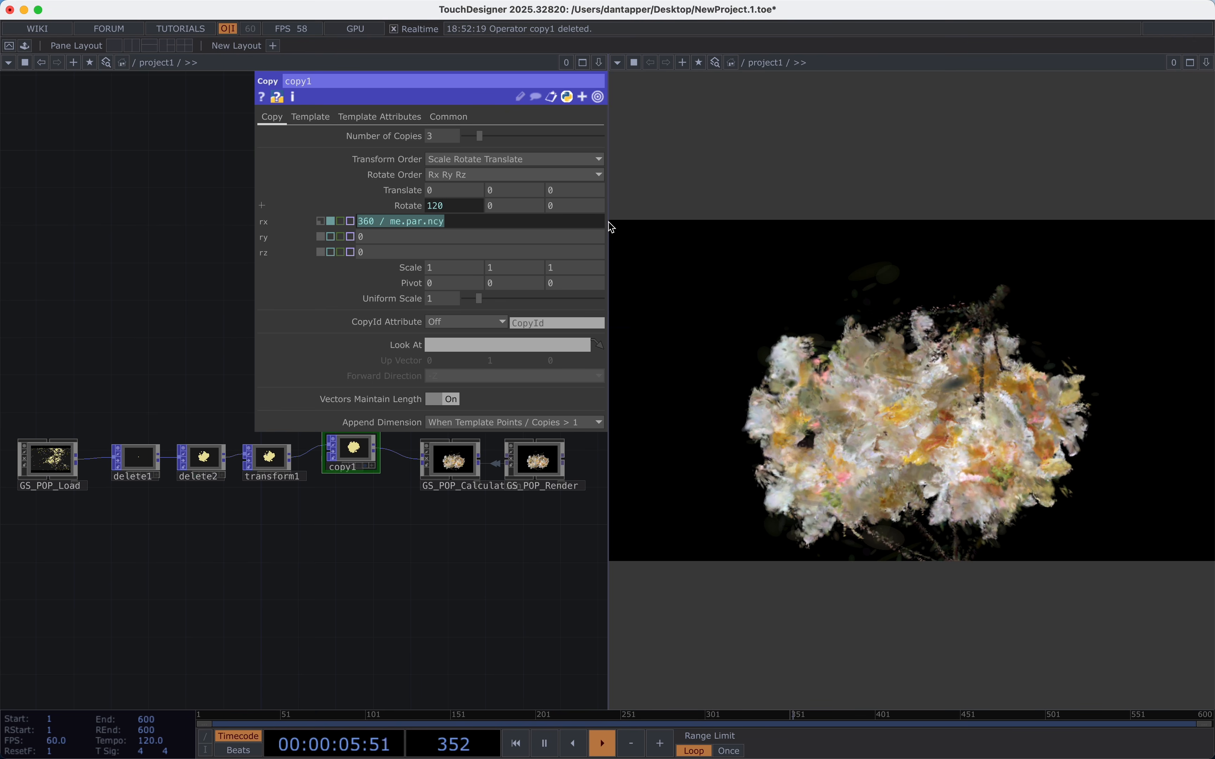
{"action": "key", "text": "super+c"}
{"action": "left_click", "coordinate": [577, 208]}
{"action": "key", "text": "super+v"}
{"action": "key", "text": "Return"}
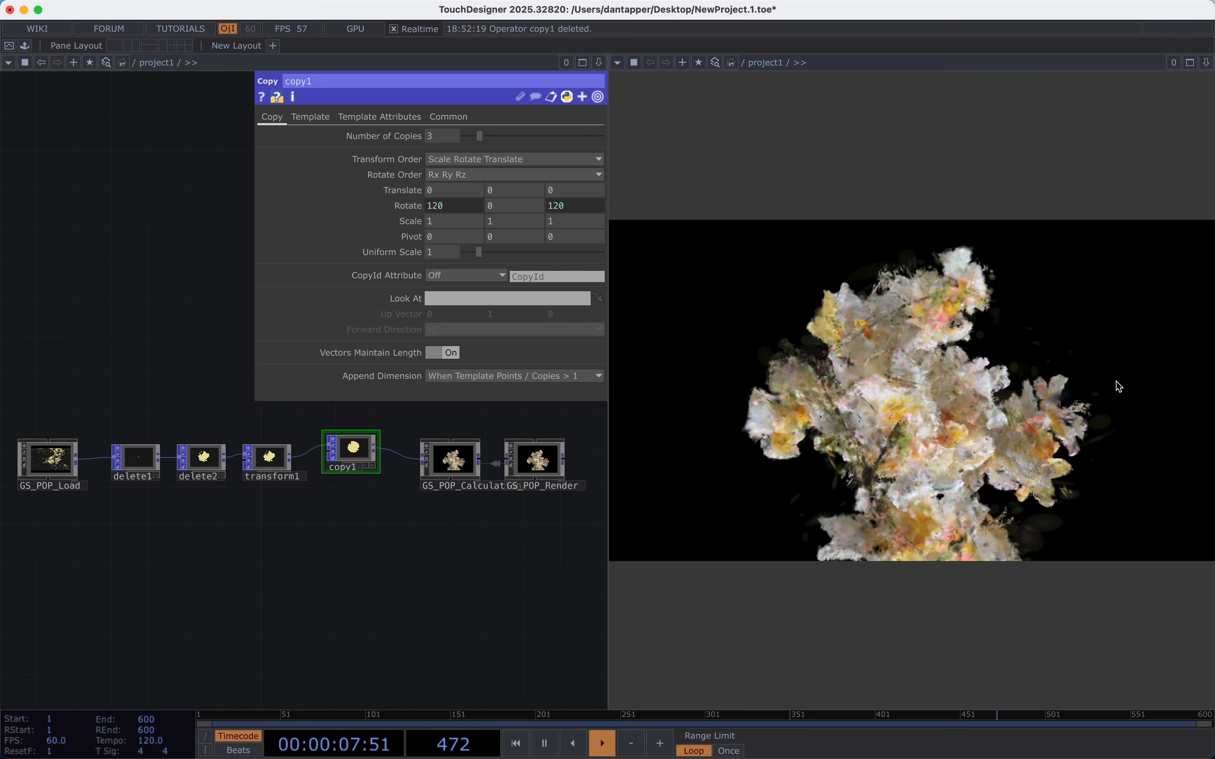
Set the number of copies on copy1 to 8 and drive its Y rotation with the X rotation expression scaled to give 11.25.
{"action": "left_click", "coordinate": [460, 206]}
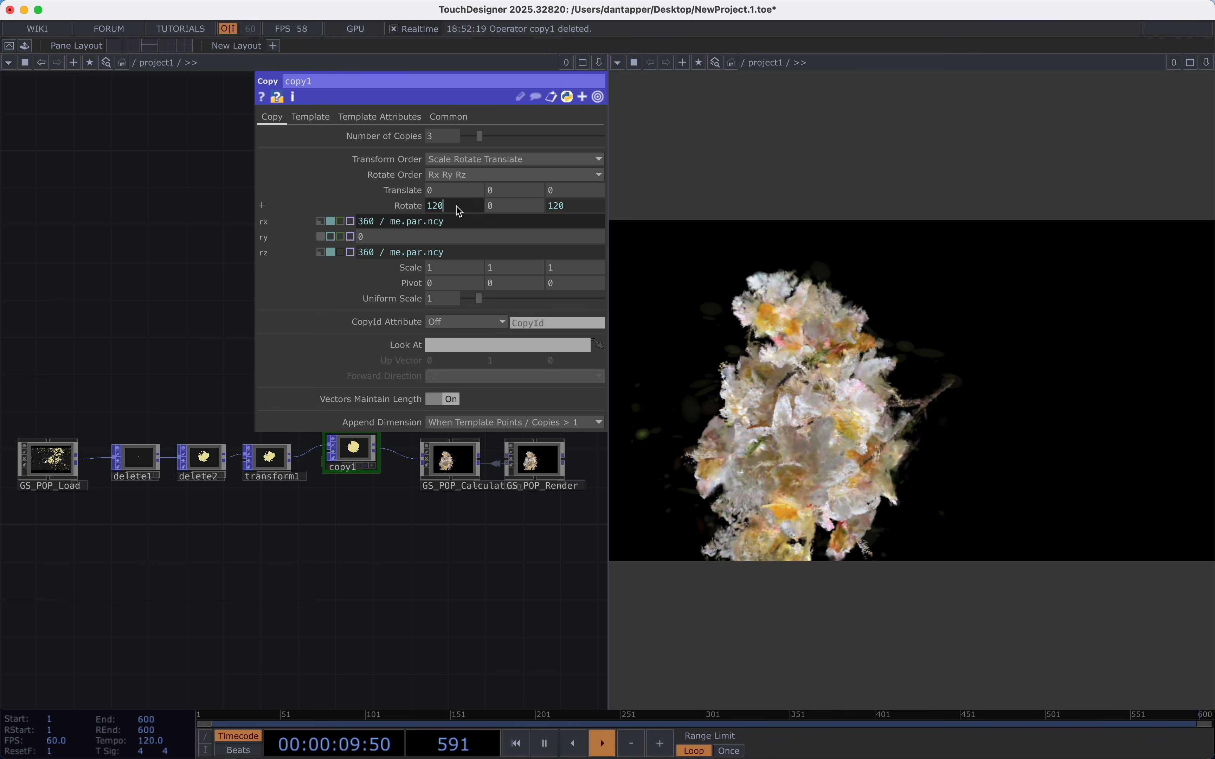
{"action": "left_click_drag", "start_coordinate": [481, 136], "coordinate": [517, 147]}
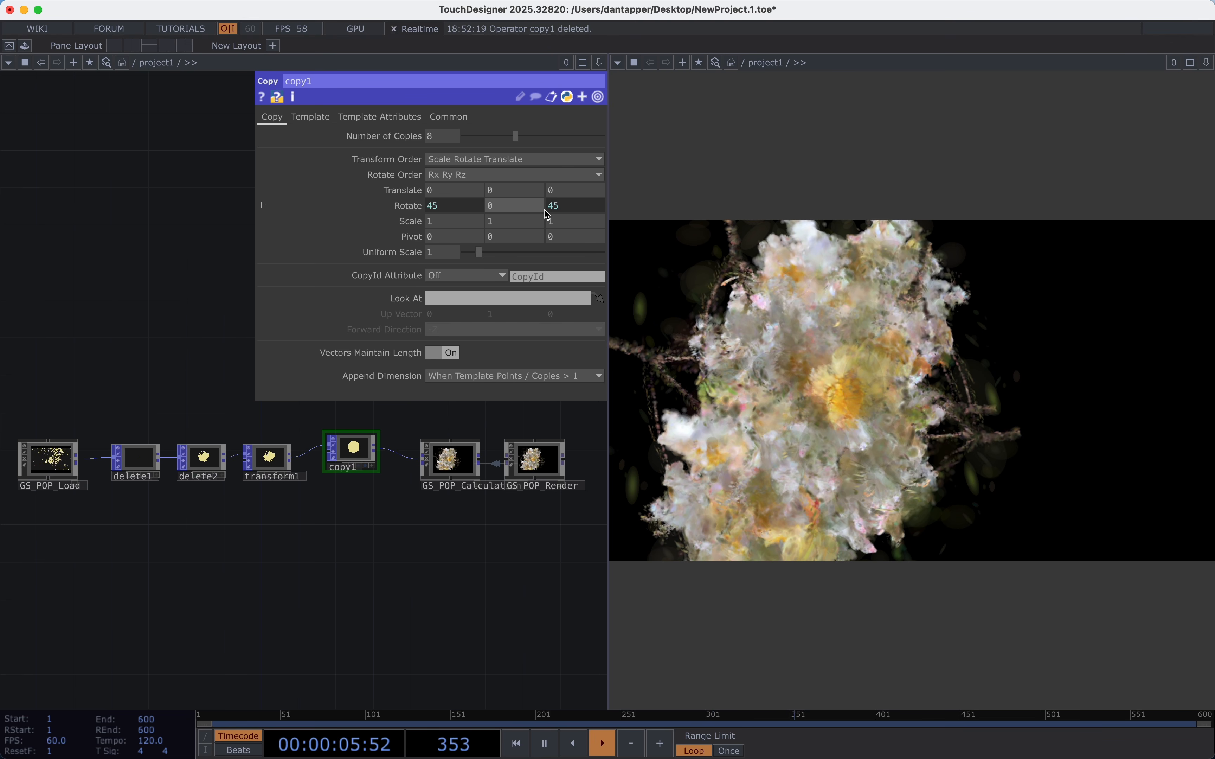
{"action": "left_click", "coordinate": [554, 207]}
{"action": "left_click_drag", "start_coordinate": [465, 220], "coordinate": [255, 217]}
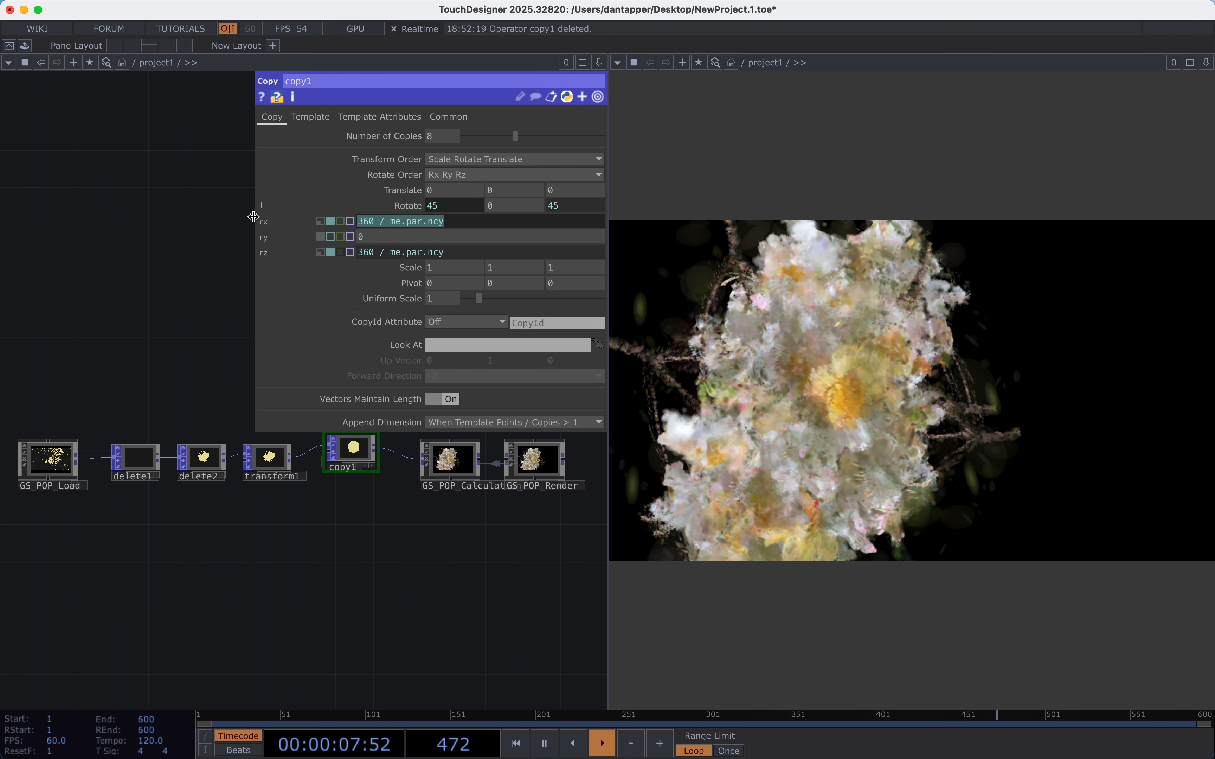
{"action": "left_click", "coordinate": [505, 204]}
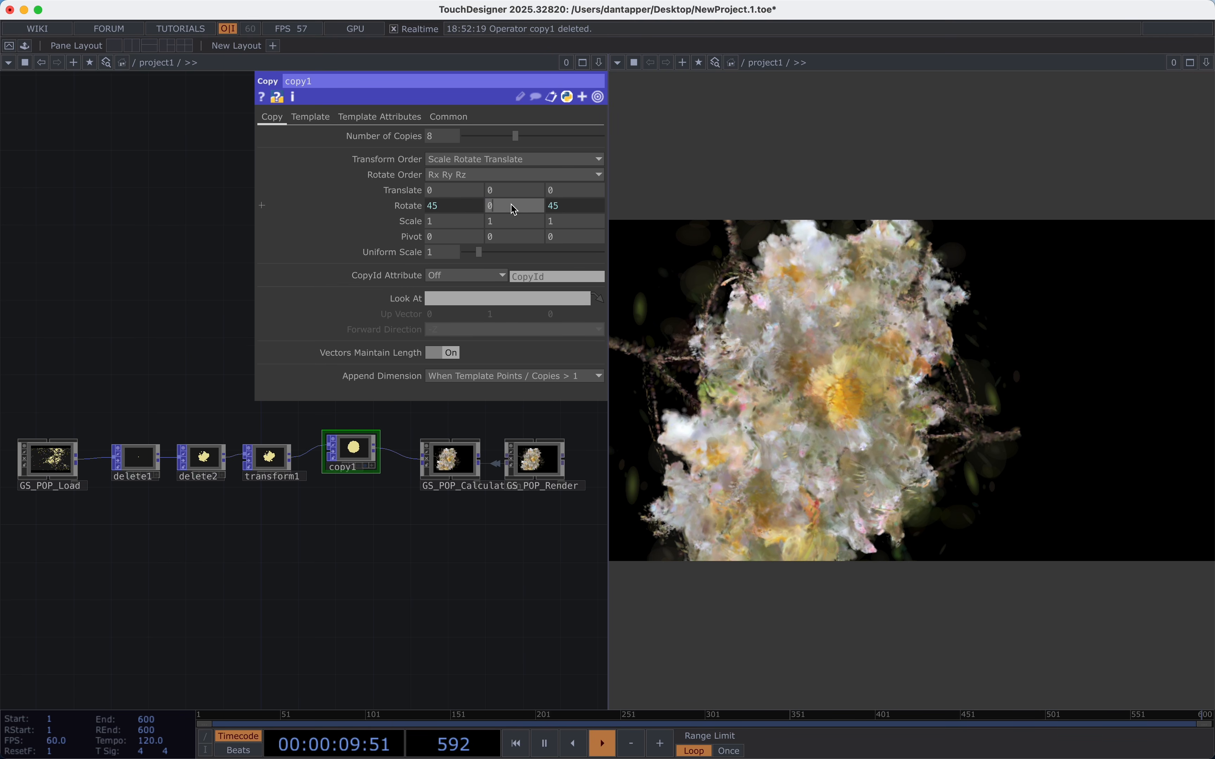
{"action": "left_click_drag", "start_coordinate": [512, 204], "coordinate": [455, 203]}
{"action": "key", "text": "super+v"}
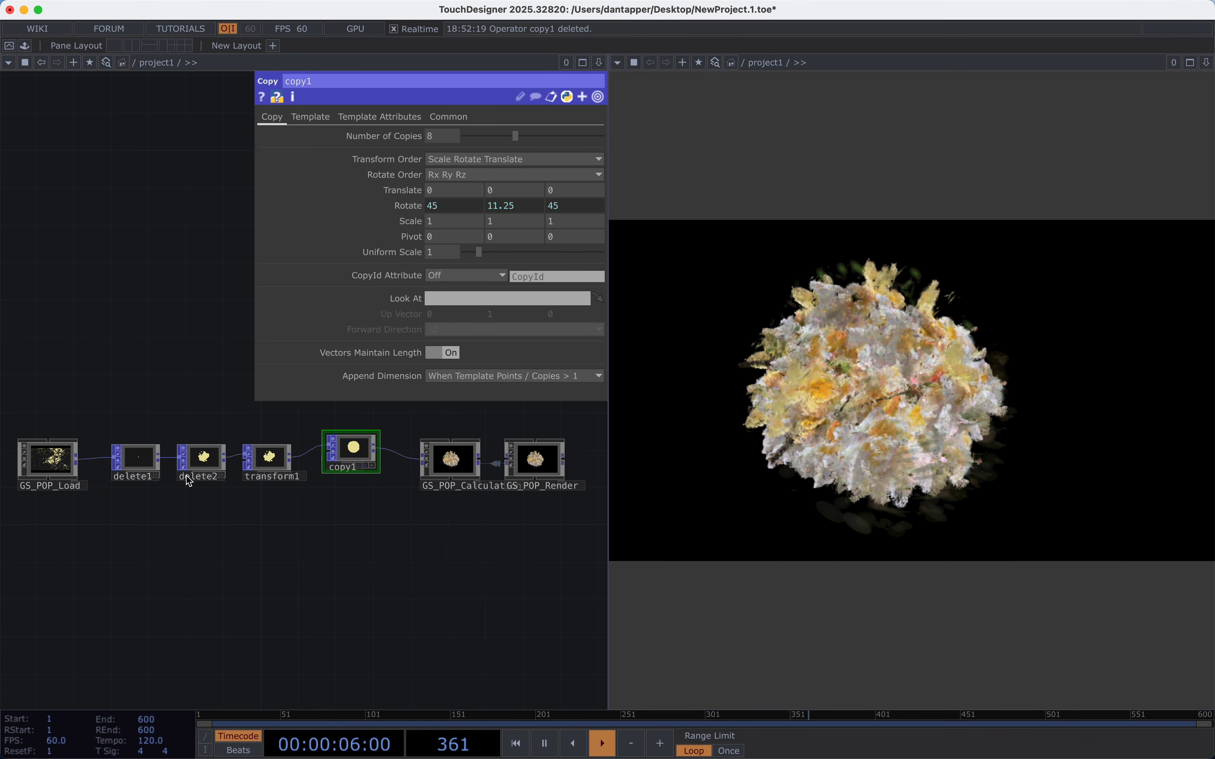
Set the splat size of GS_POP_Calculation to 1 and try raising its alpha threshold to 1.
{"action": "left_click", "coordinate": [464, 461]}
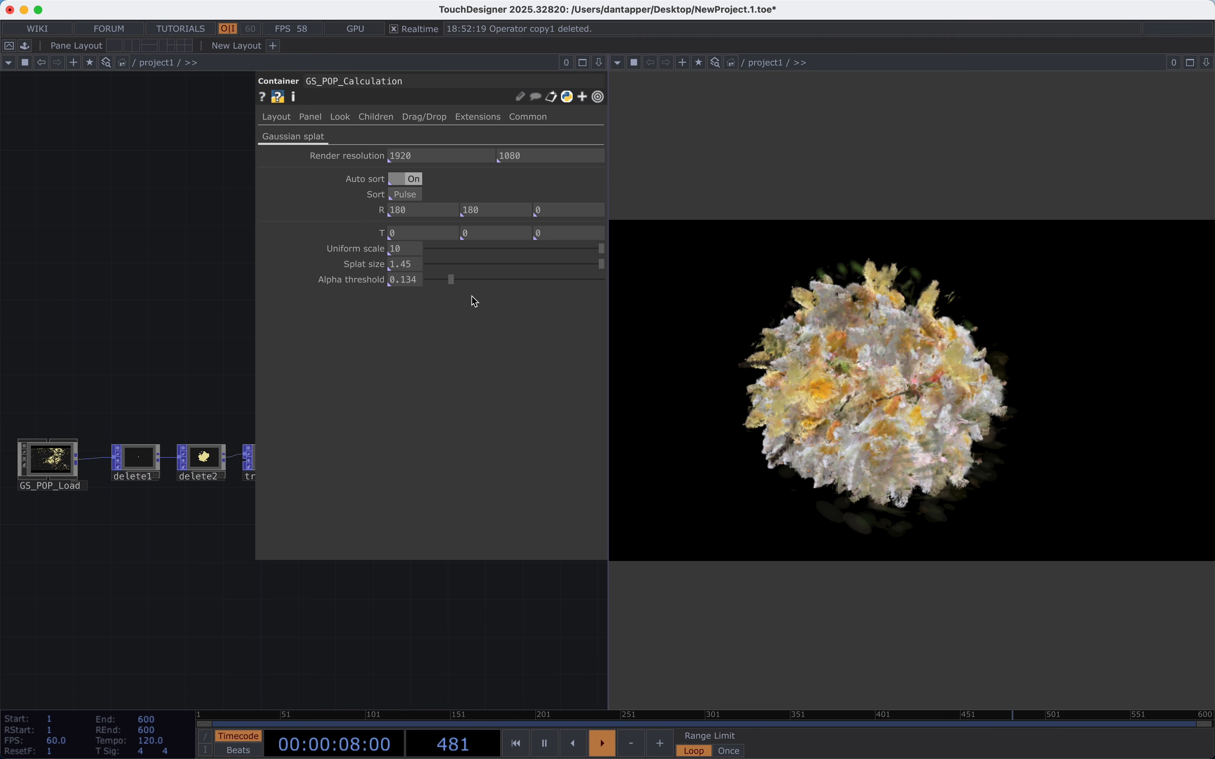
{"action": "key", "text": "BackSpace"}
{"action": "key", "text": "BackSpace"}
{"action": "key", "text": "BackSpace"}
{"action": "left_click", "coordinate": [168, 274]}
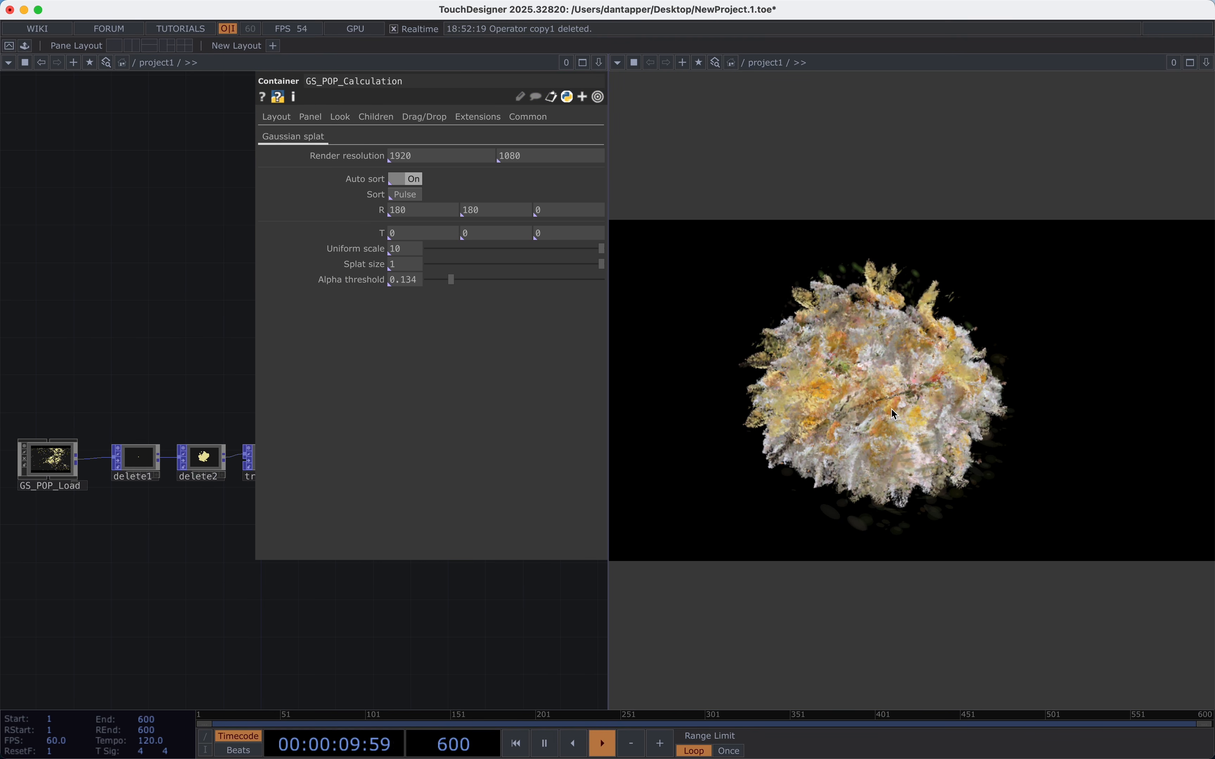
{"action": "left_click_drag", "start_coordinate": [451, 280], "coordinate": [404, 295]}
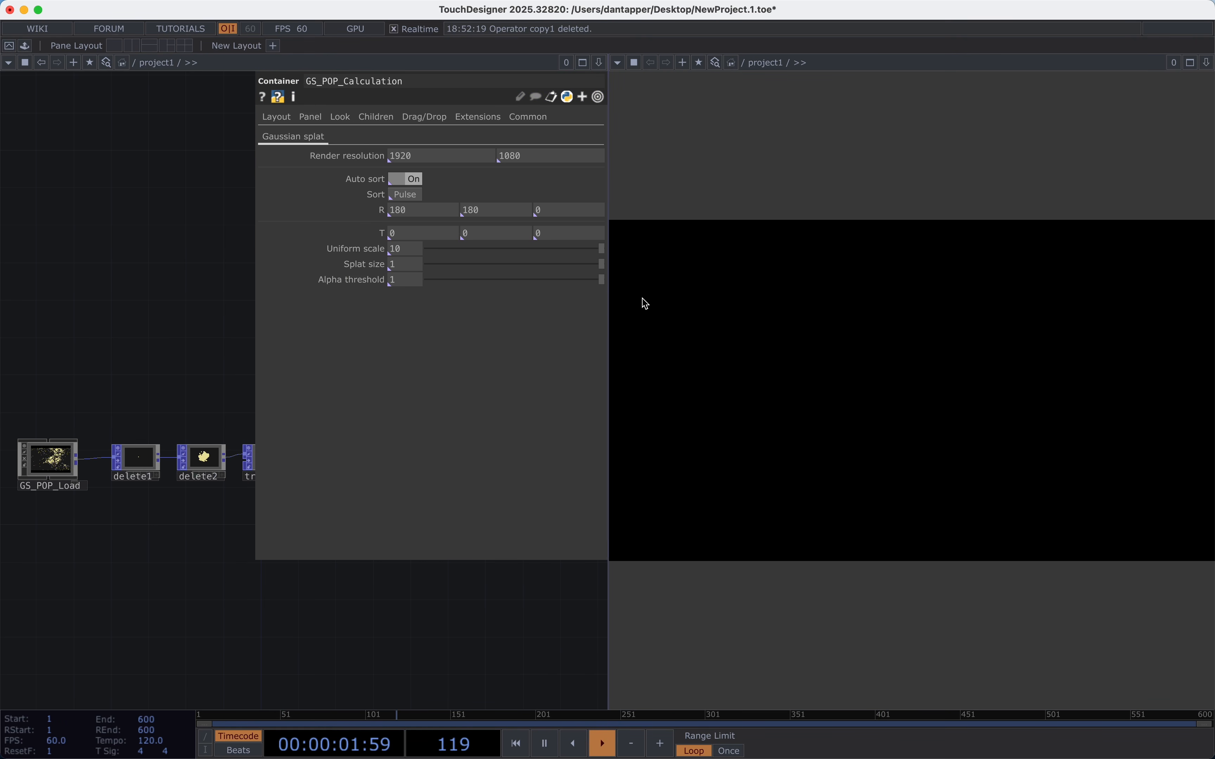
Set the translation of transform1 to 0.07, 0.19, 0.23 and its Y rotation to 28.
{"action": "left_click", "coordinate": [53, 458]}
{"action": "left_click", "coordinate": [202, 458]}
{"action": "scroll", "coordinate": [168, 469], "scroll_direction": "up", "scroll_amount": 3}
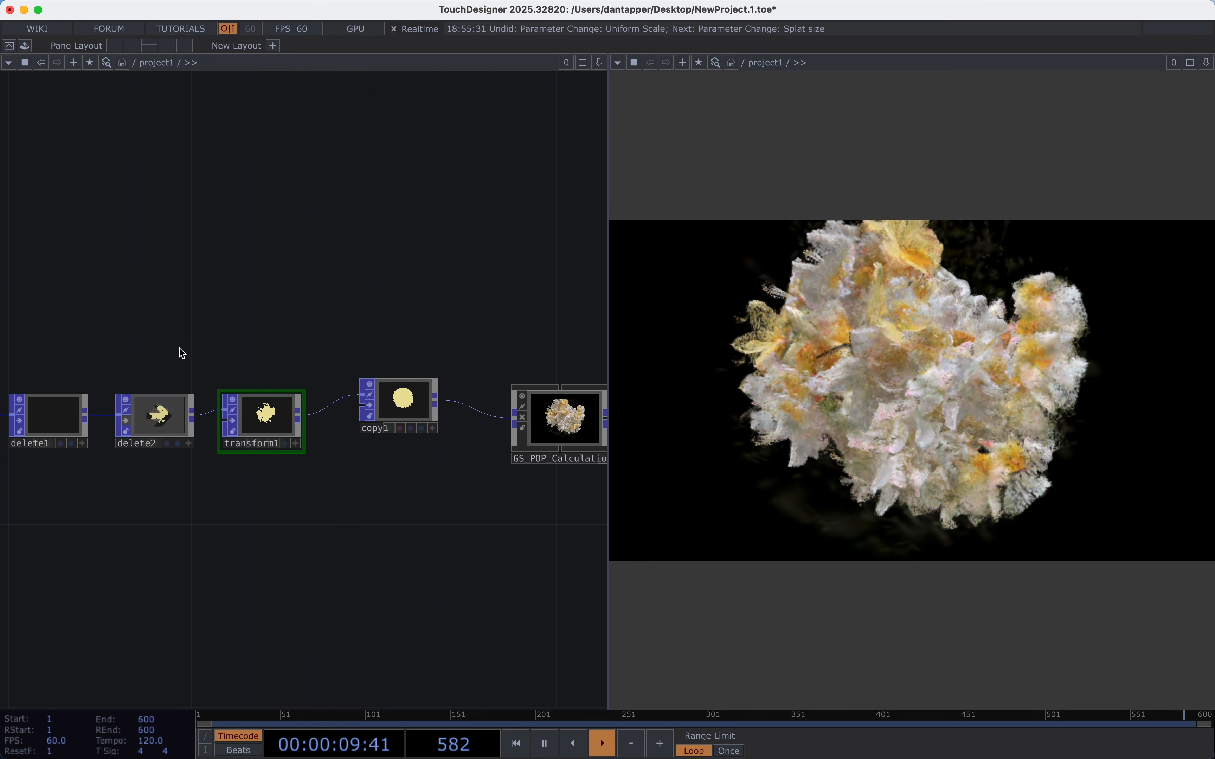
{"action": "key", "text": "p"}
{"action": "middle_click", "coordinate": [574, 261]}
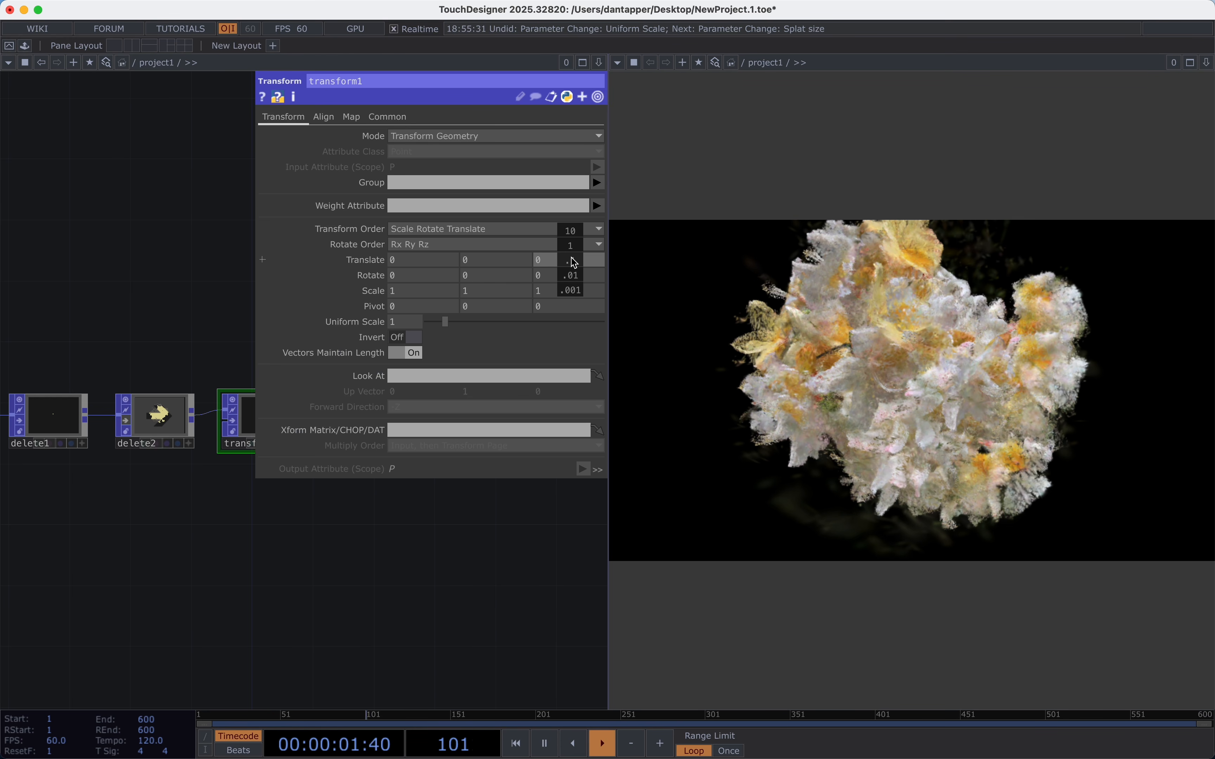
{"action": "middle_click_drag", "start_coordinate": [578, 262], "coordinate": [703, 278]}
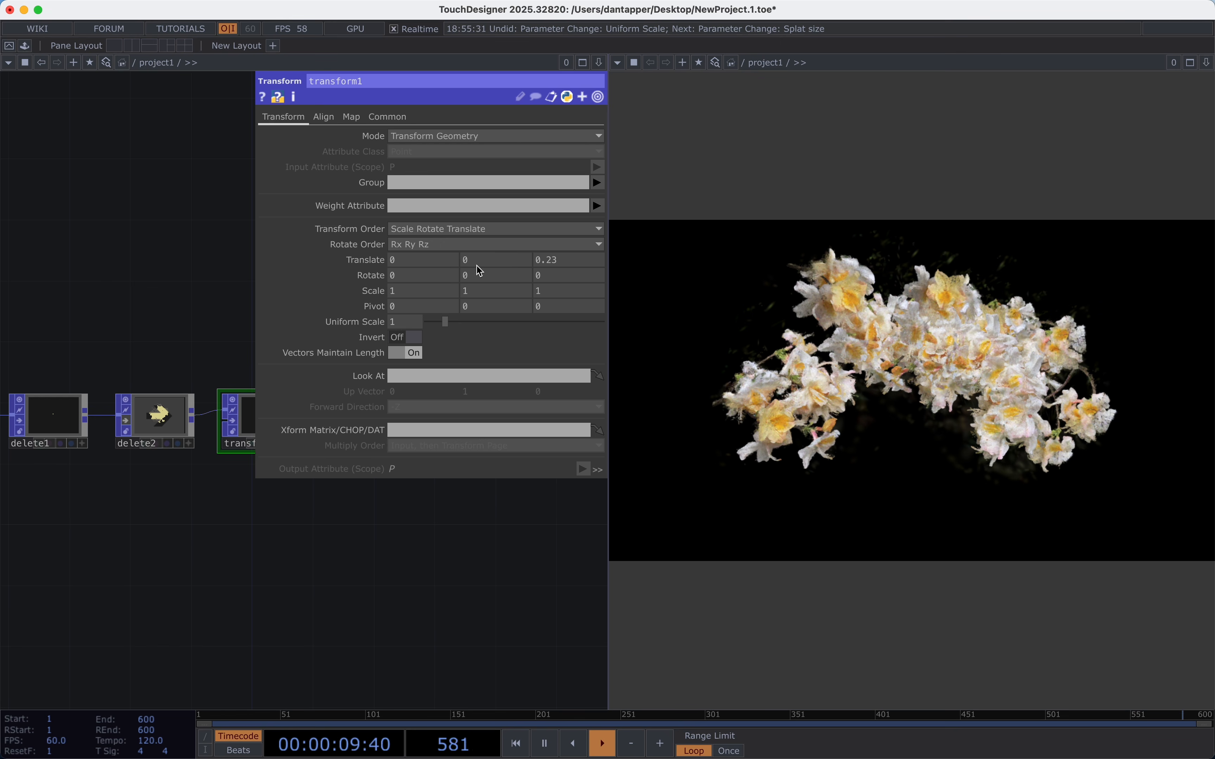
{"action": "middle_click_drag", "start_coordinate": [477, 259], "coordinate": [421, 241]}
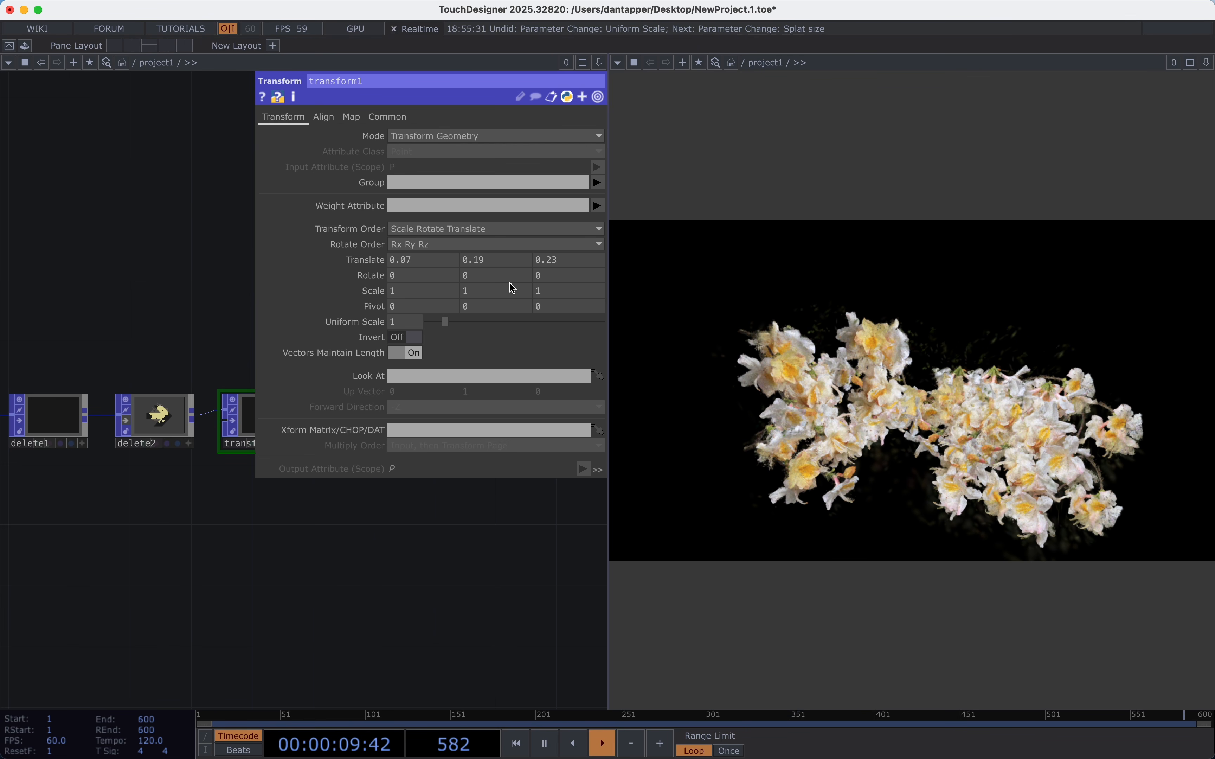
{"action": "mouse_move", "coordinate": [510, 282]}
{"action": "middle_mouse_down"}
{"action": "mouse_move", "coordinate": [499, 255]}
{"action": "mouse_move", "coordinate": [499, 272]}
{"action": "middle_mouse_up"}
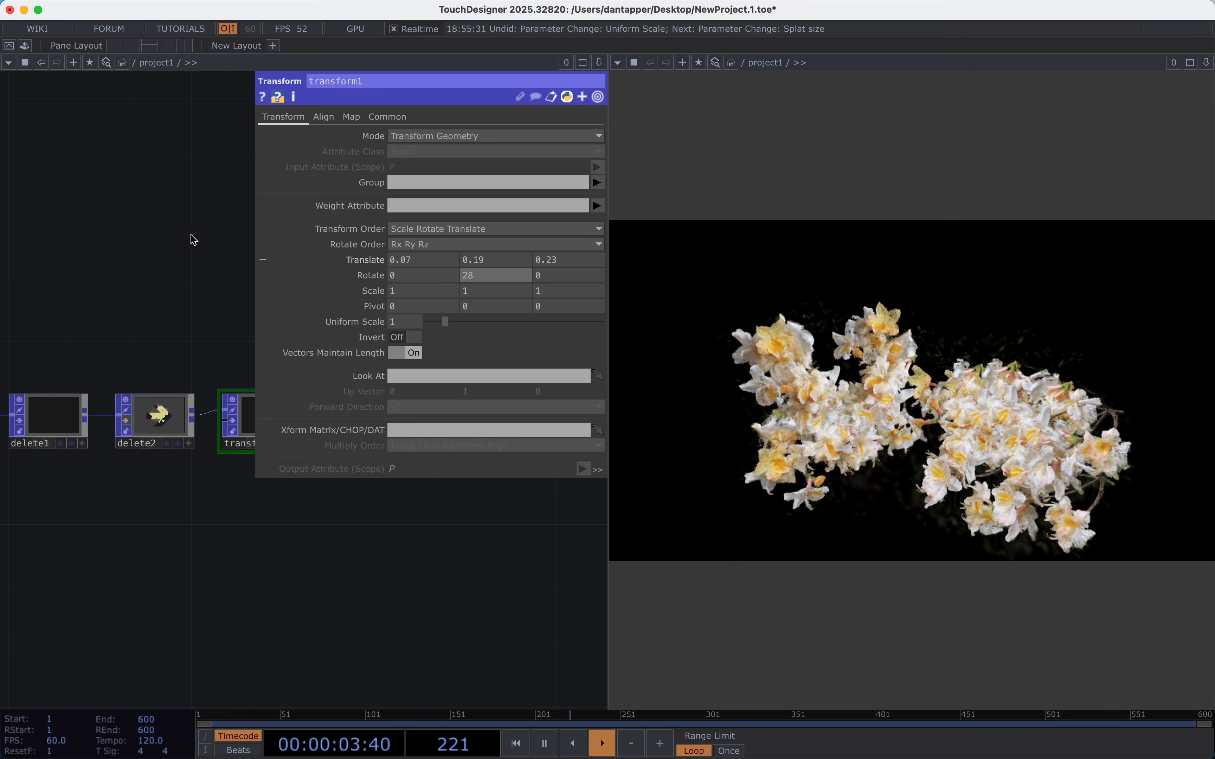
{"action": "key", "text": "p"}
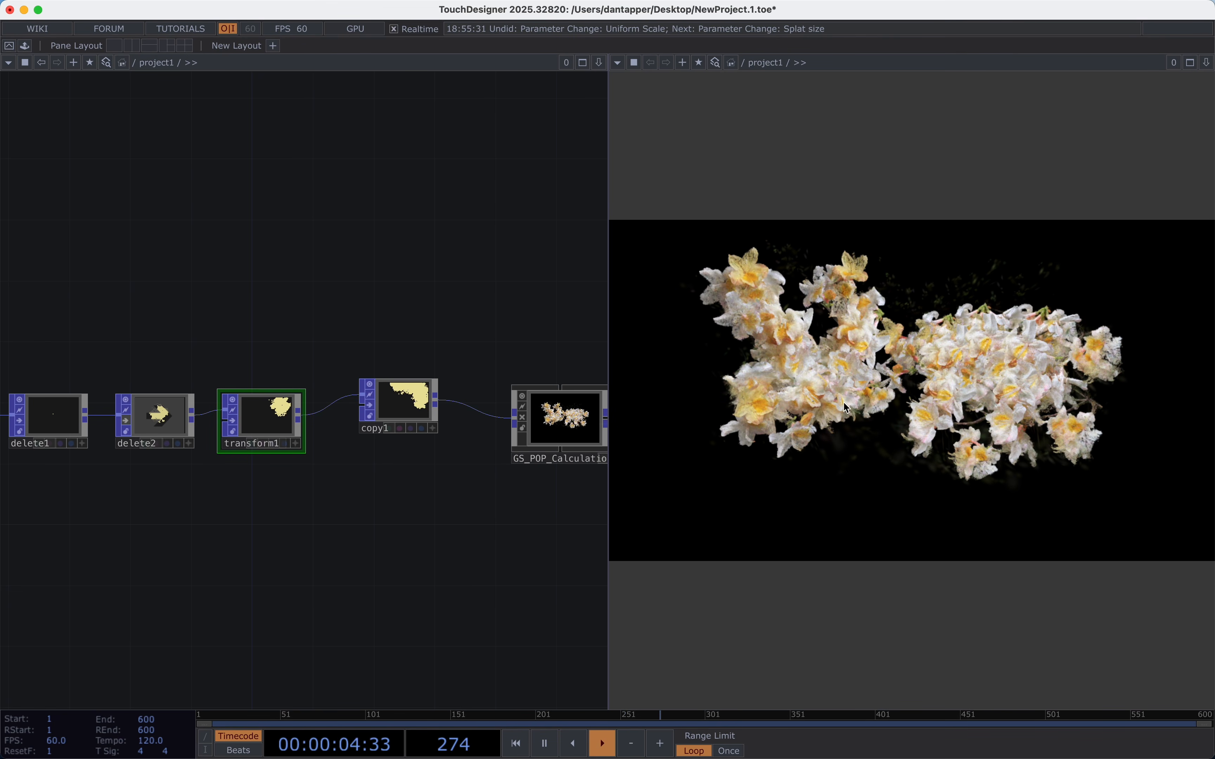
Vary the number of copies on copy1.
{"action": "left_click", "coordinate": [408, 403]}
{"action": "key", "text": "p"}
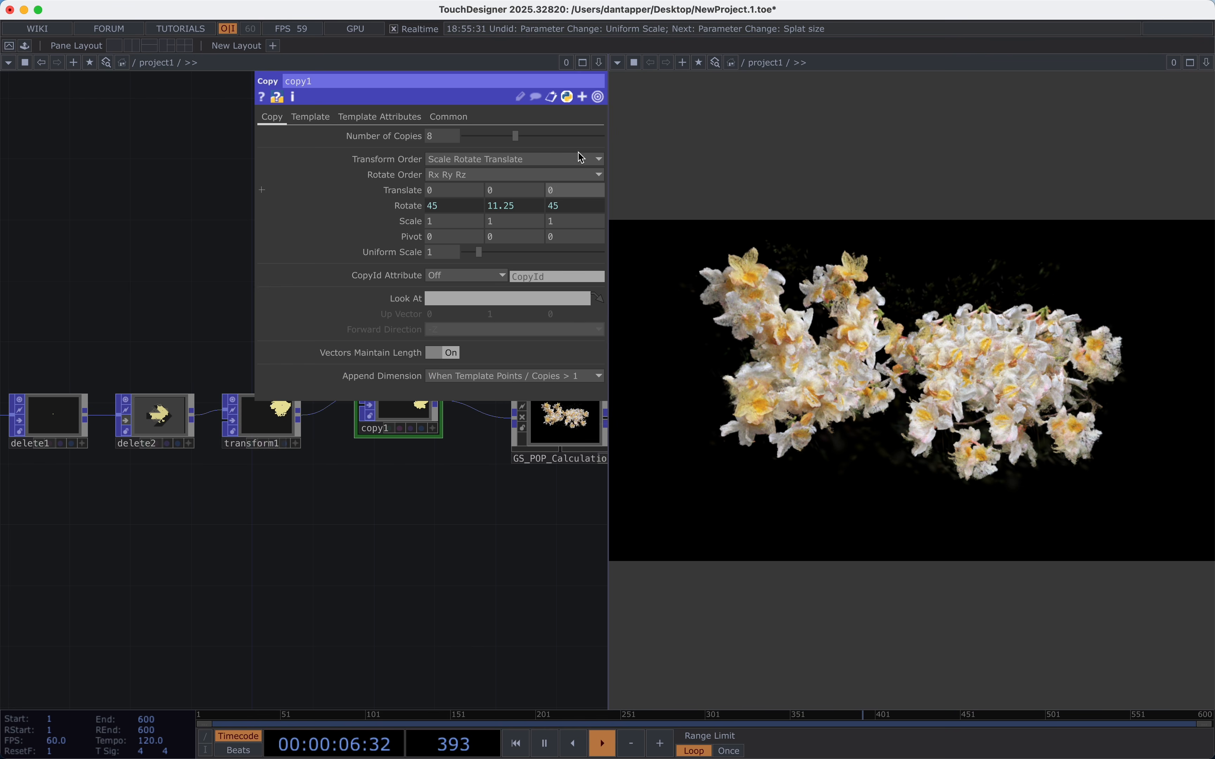
{"action": "left_click_drag", "start_coordinate": [562, 141], "coordinate": [485, 166]}
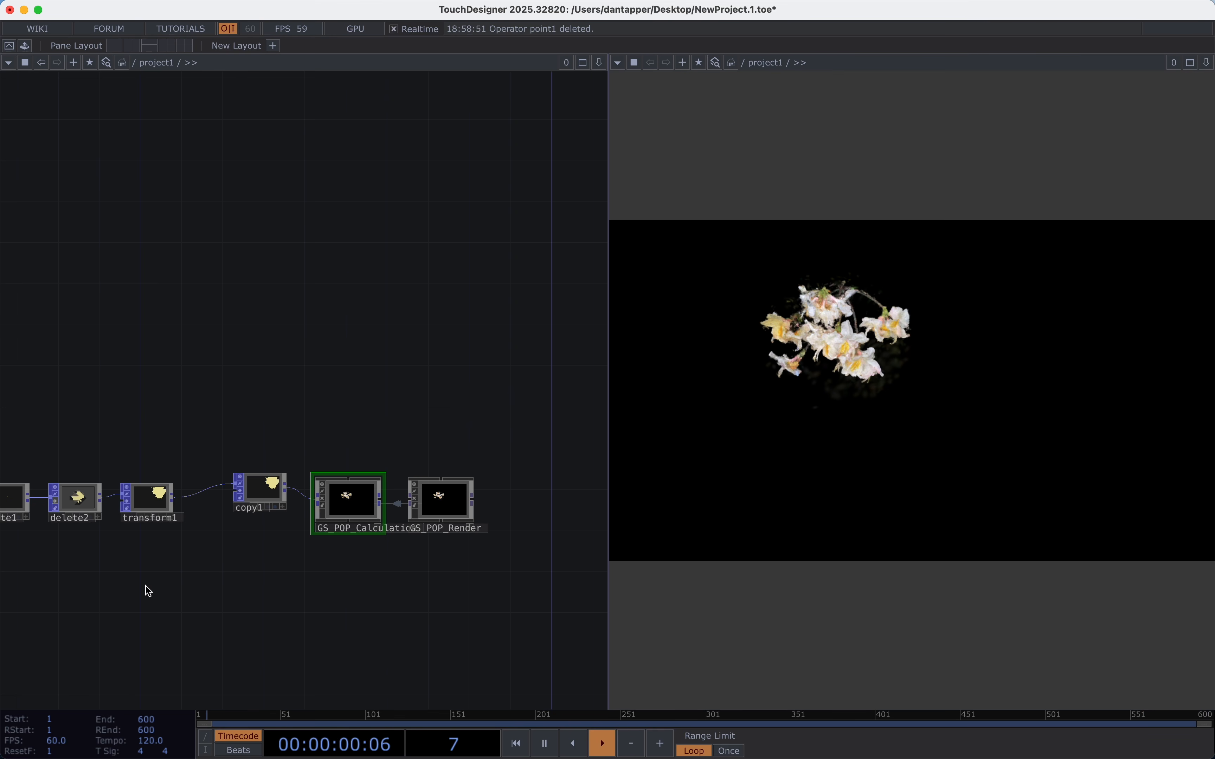
Add a Point POP below transform1 and show its parameters.
{"action": "scroll", "coordinate": [245, 508], "scroll_direction": "up", "scroll_amount": 4}
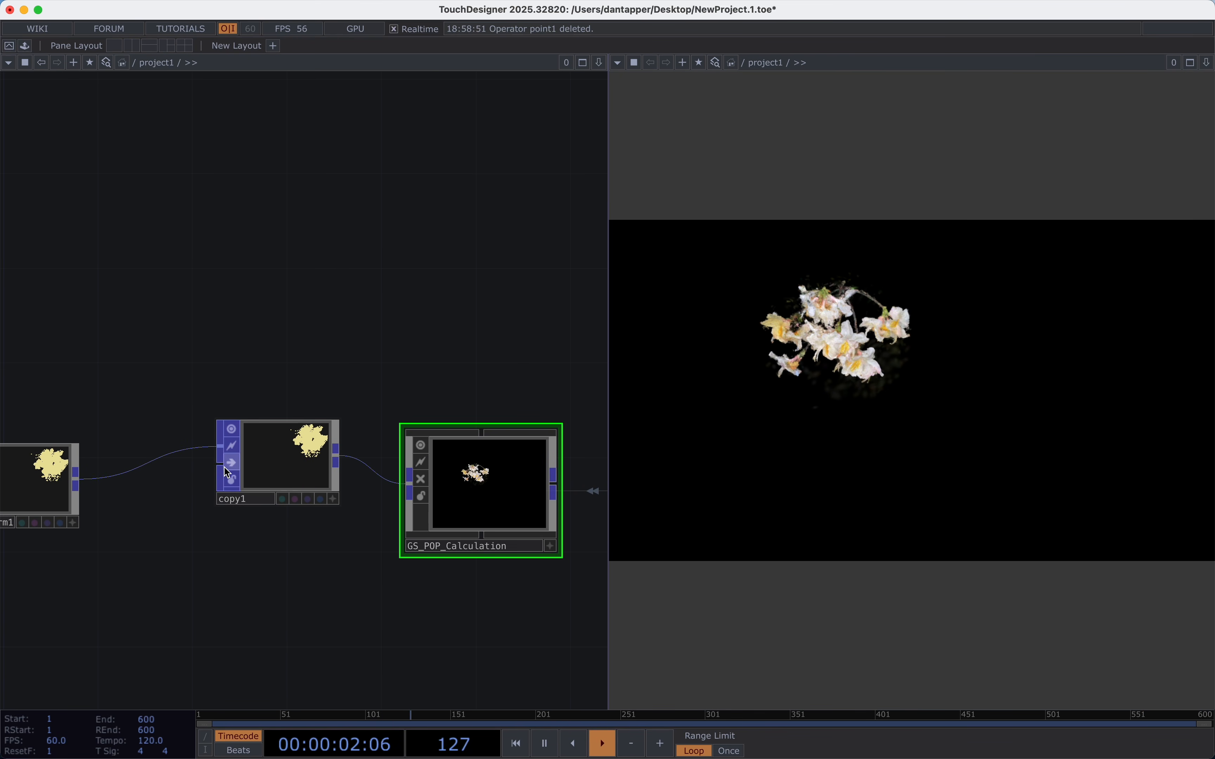
{"action": "scroll", "coordinate": [219, 466], "scroll_direction": "down", "scroll_amount": 5}
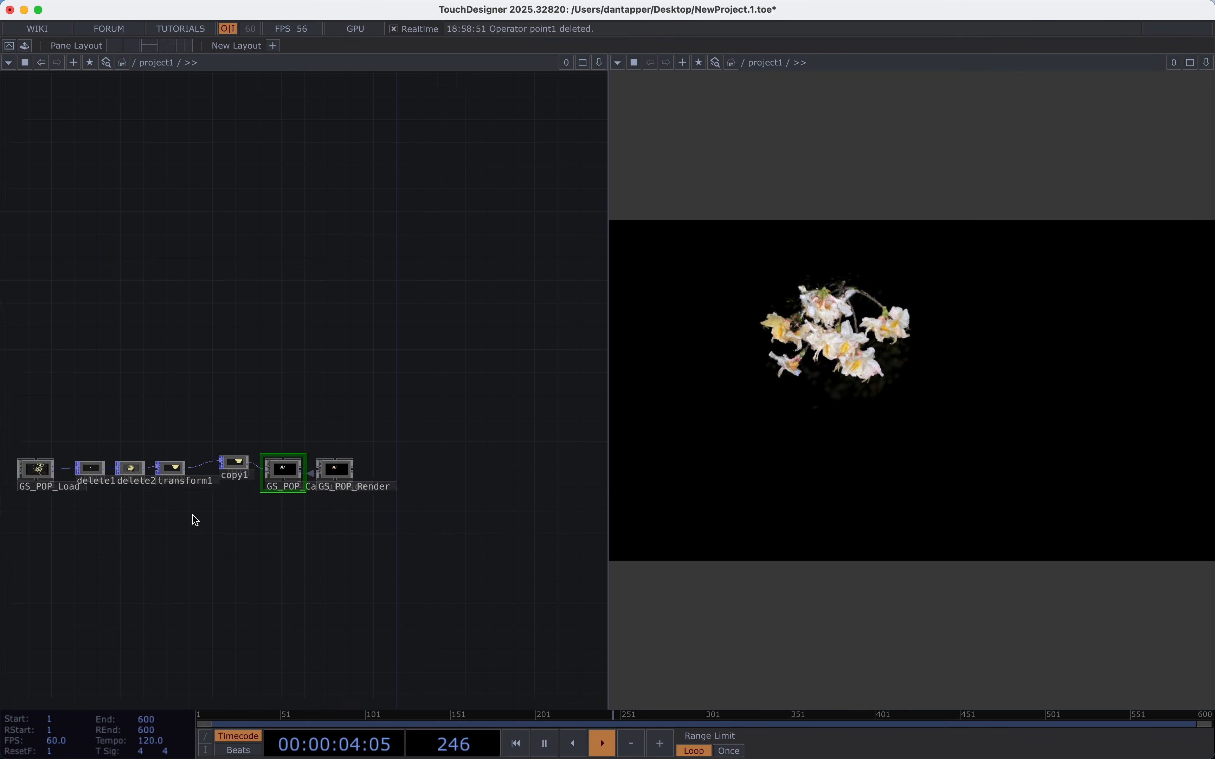
{"action": "key", "text": "Tab"}
{"action": "type", "text": "po"}
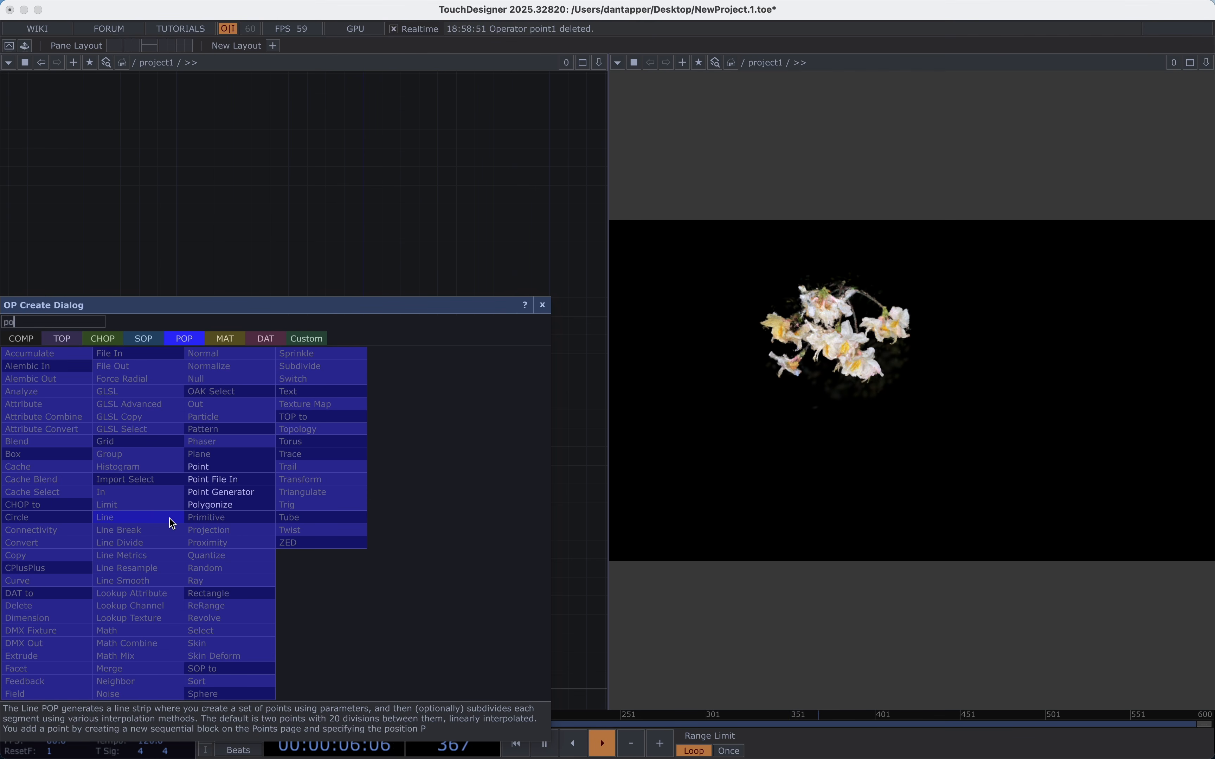
{"action": "left_click", "coordinate": [205, 468]}
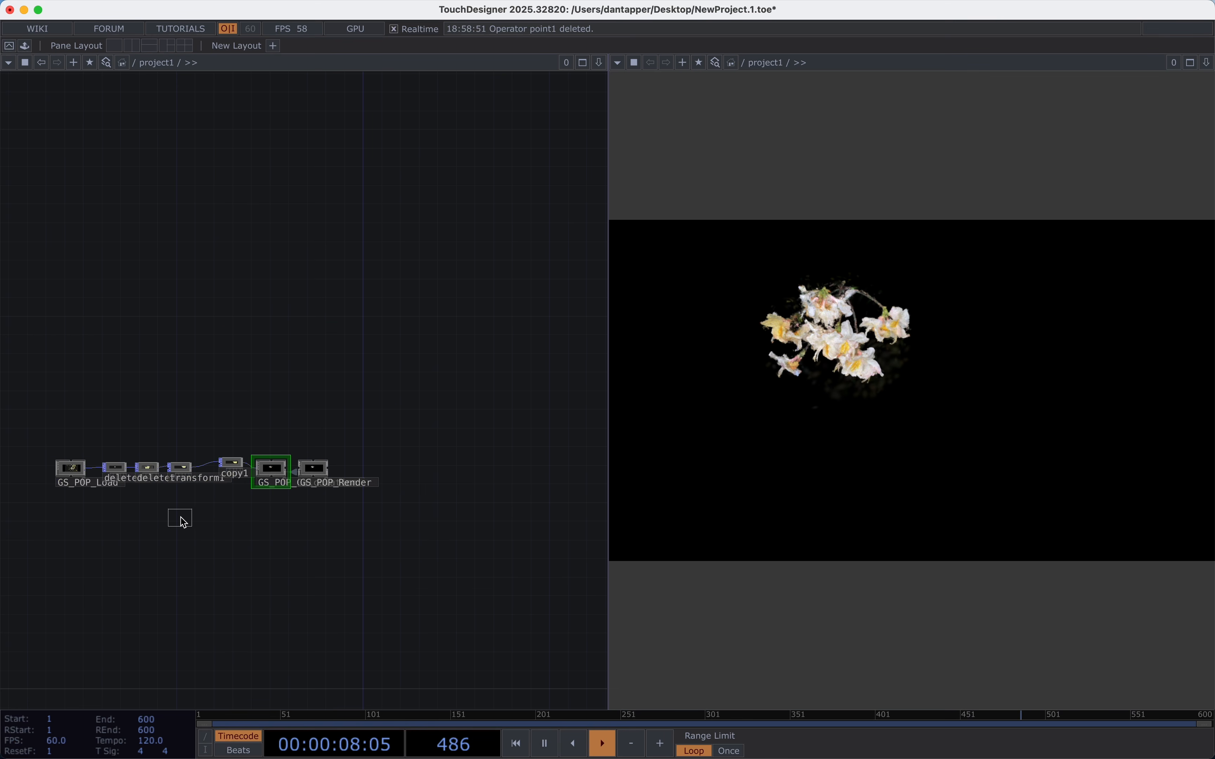
{"action": "left_click", "coordinate": [183, 521]}
{"action": "scroll", "coordinate": [182, 519], "scroll_direction": "up", "scroll_amount": 5}
{"action": "key", "text": "p"}
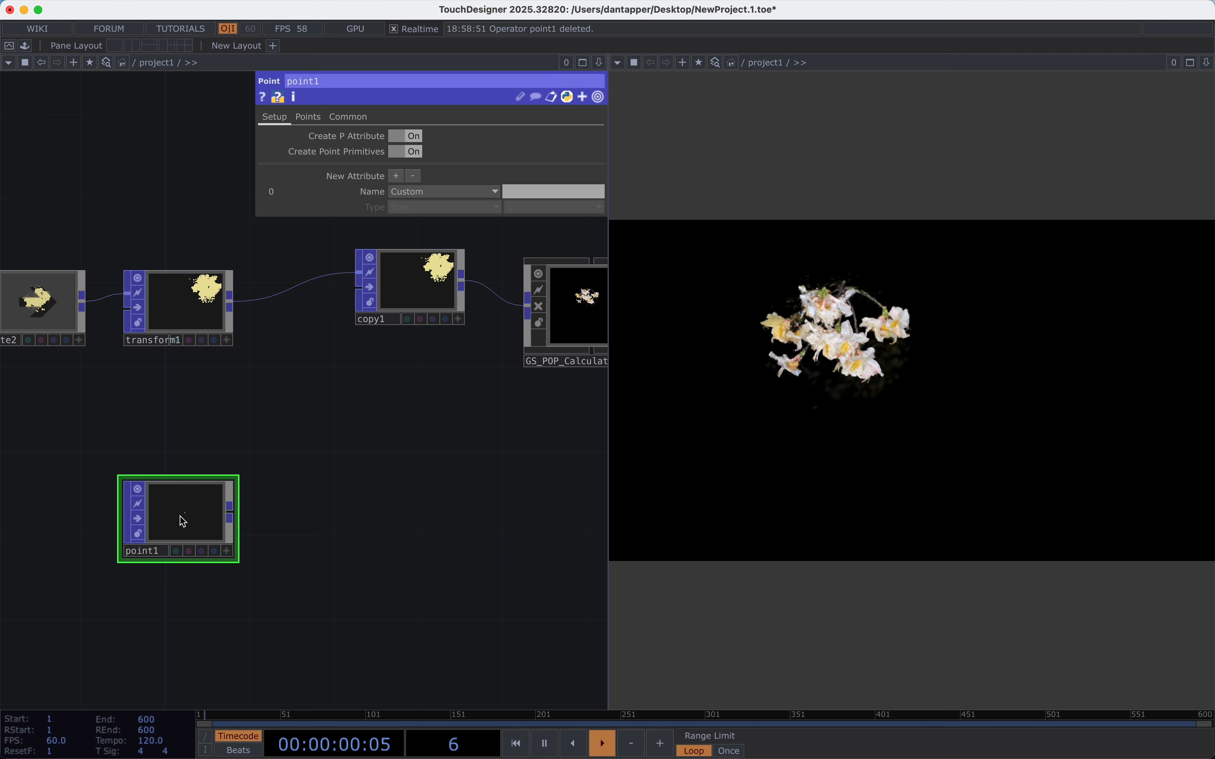
Extend point1 to six points and connect it to the second input of copy1.
{"action": "left_click", "coordinate": [319, 116]}
{"action": "left_click", "coordinate": [396, 136]}
{"action": "left_click", "coordinate": [397, 135]}
{"action": "left_click", "coordinate": [396, 136]}
{"action": "left_click", "coordinate": [396, 136]}
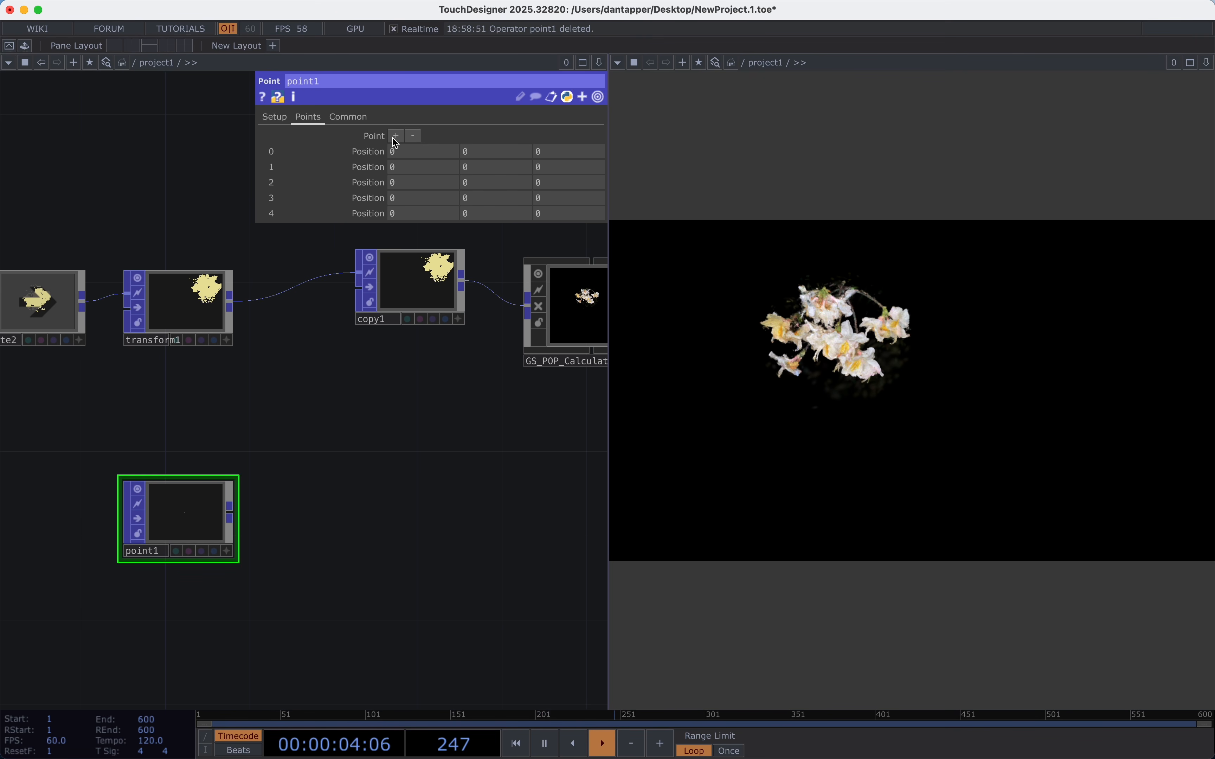
{"action": "left_click", "coordinate": [396, 135]}
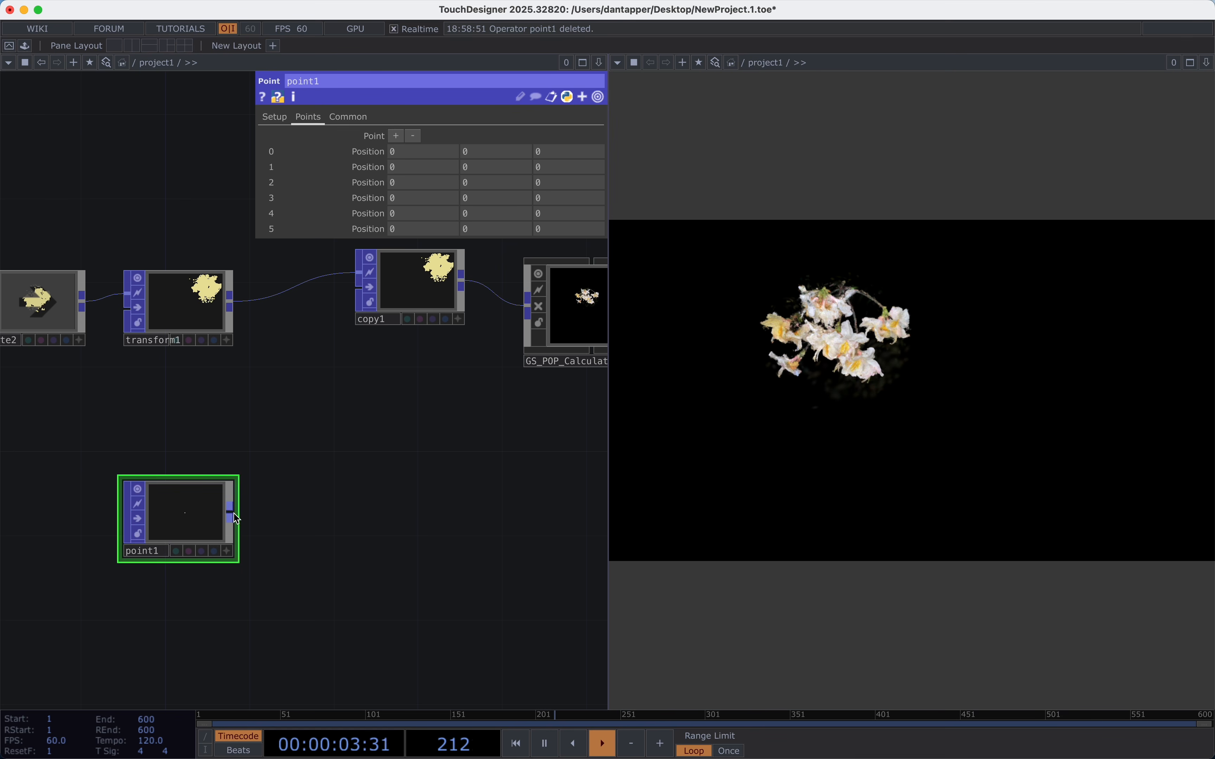
{"action": "left_click_drag", "start_coordinate": [230, 512], "coordinate": [356, 331]}
{"action": "left_click_drag", "start_coordinate": [356, 331], "coordinate": [359, 286]}
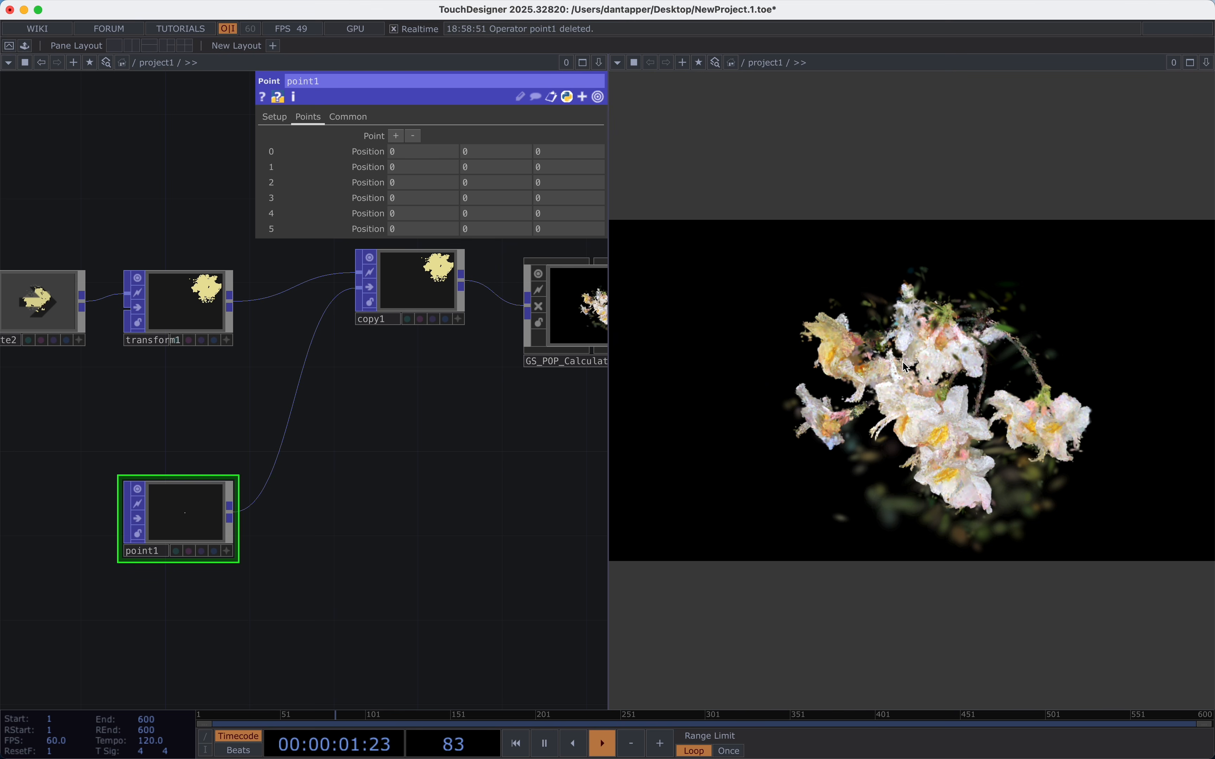
Insert a Pattern POP between point1 and copy1.
{"action": "right_click", "coordinate": [269, 479]}
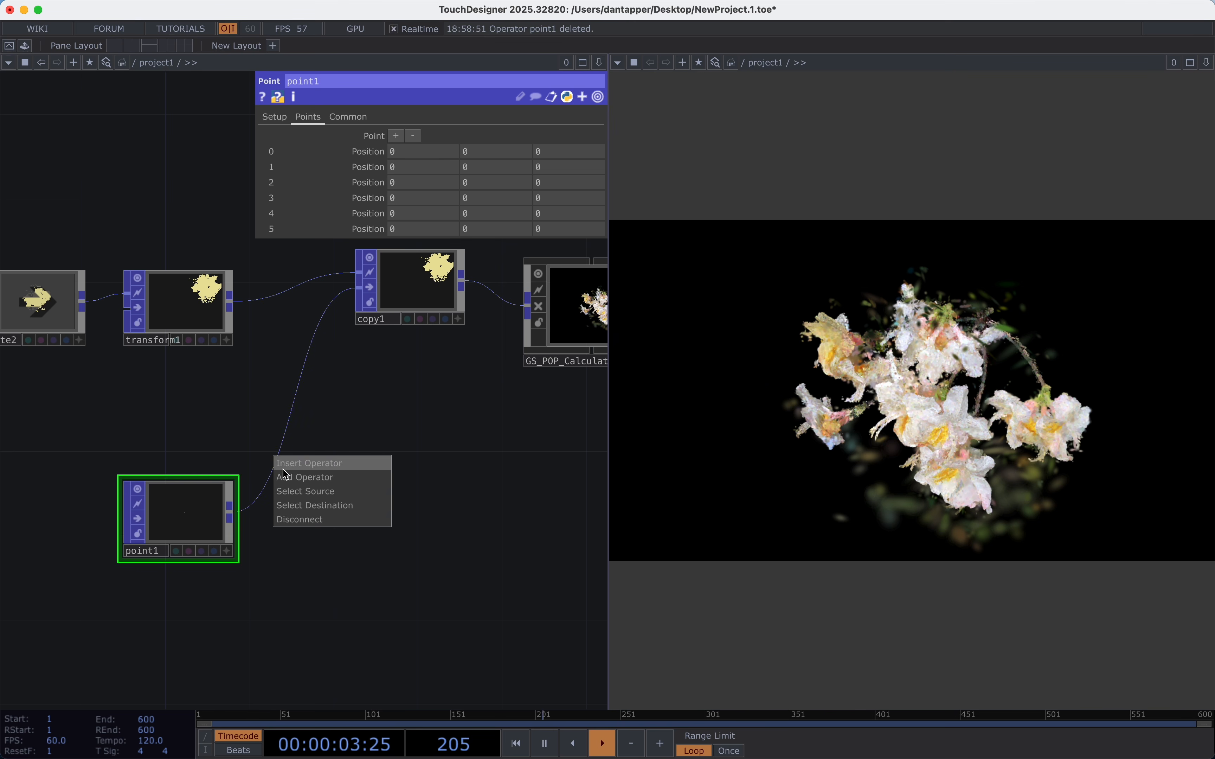
{"action": "left_click", "coordinate": [283, 469]}
{"action": "type", "text": "pa"}
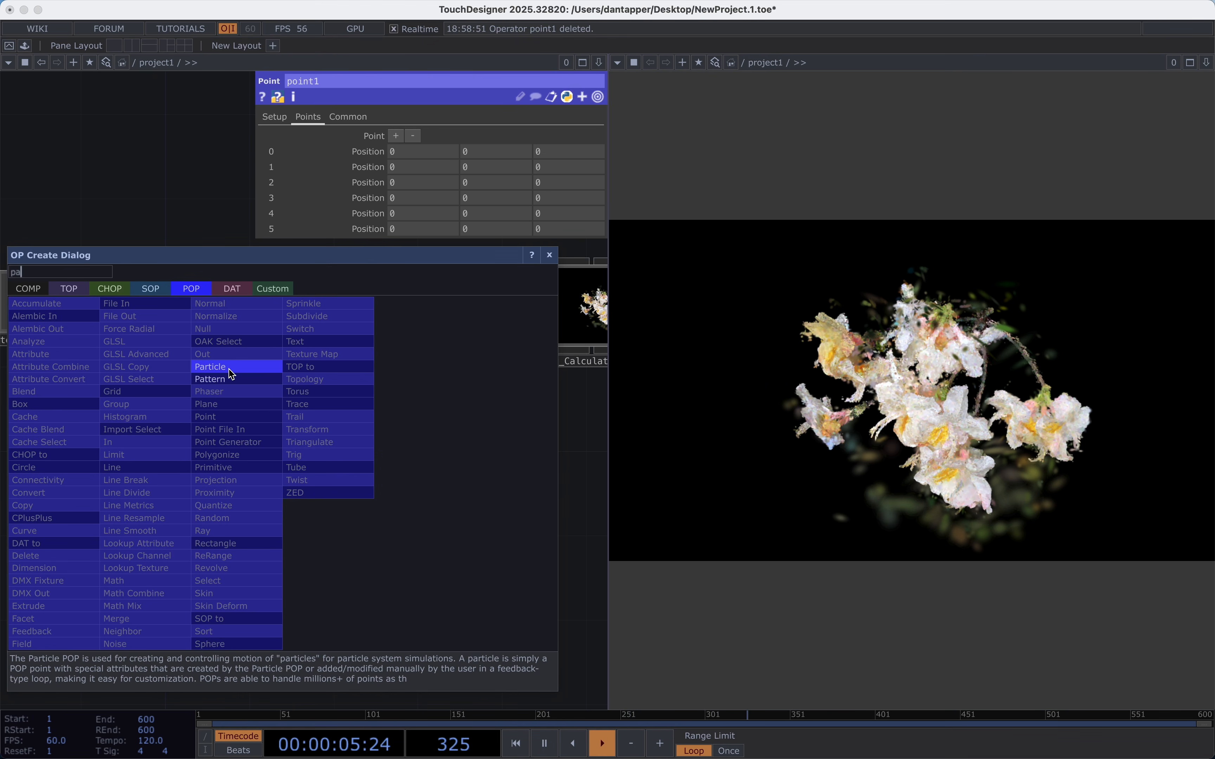
{"action": "left_click", "coordinate": [223, 379]}
{"action": "left_click", "coordinate": [314, 512]}
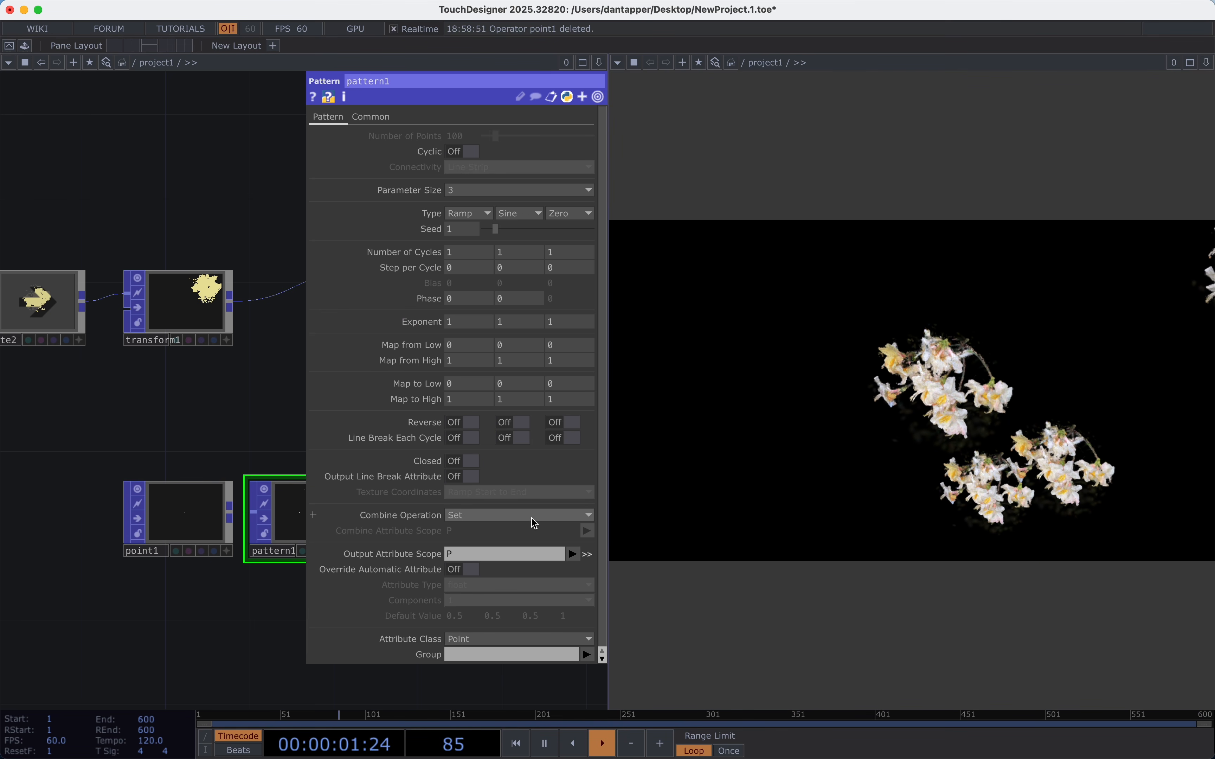
Set the output attribute scope of pattern1 to Rotate and enable Override Automatic Attribute.
{"action": "left_click", "coordinate": [535, 553]}
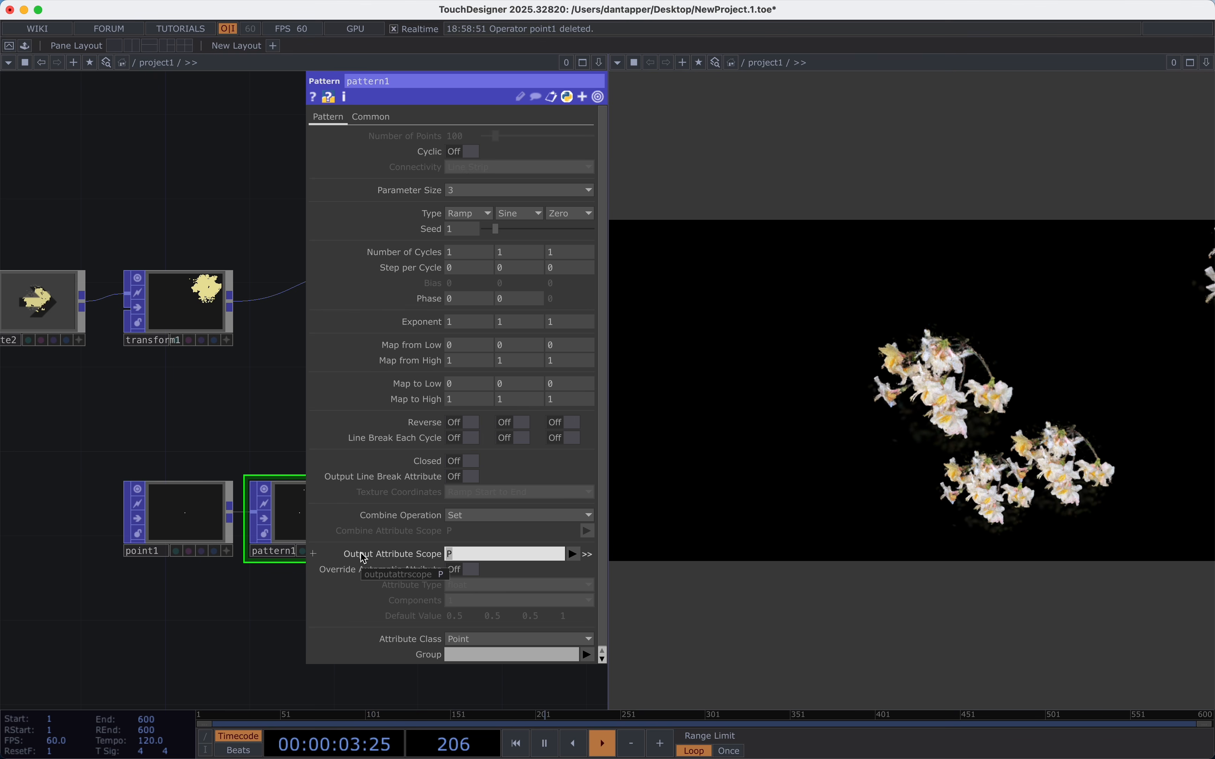
{"action": "type", "text": "Rotate"}
{"action": "key", "text": "Return"}
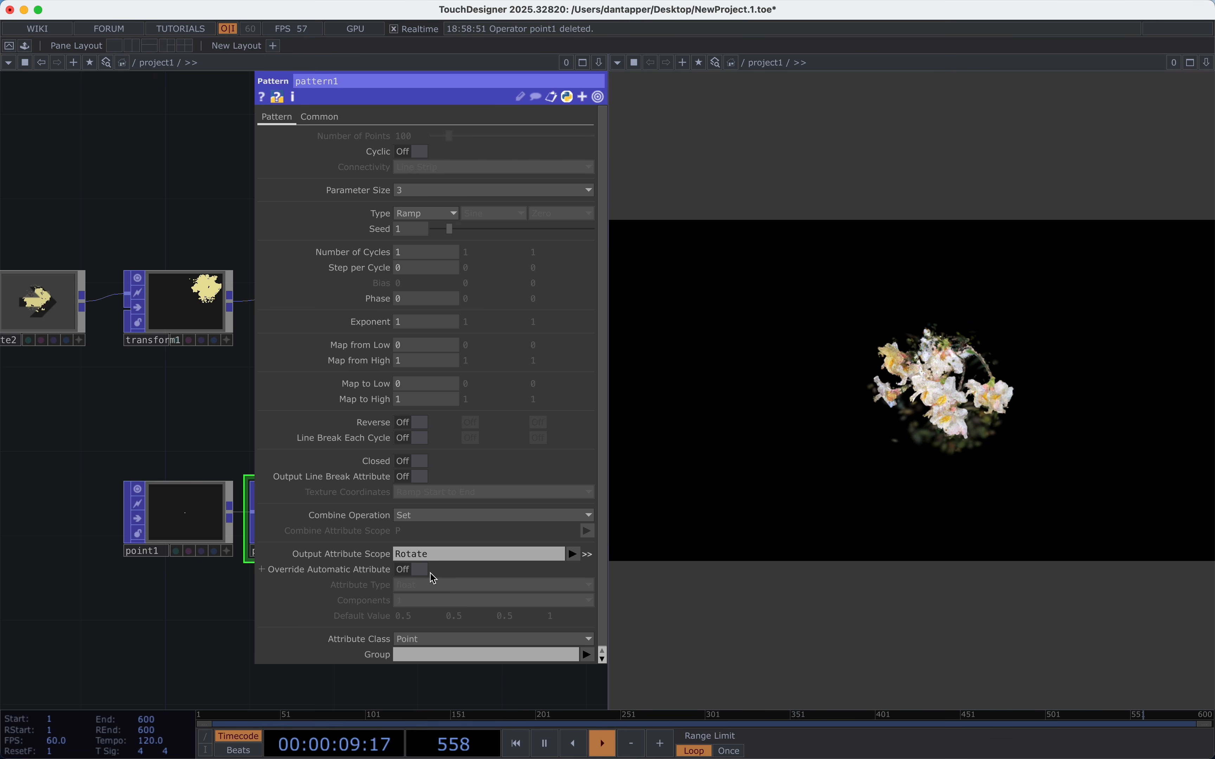
{"action": "left_click", "coordinate": [422, 569]}
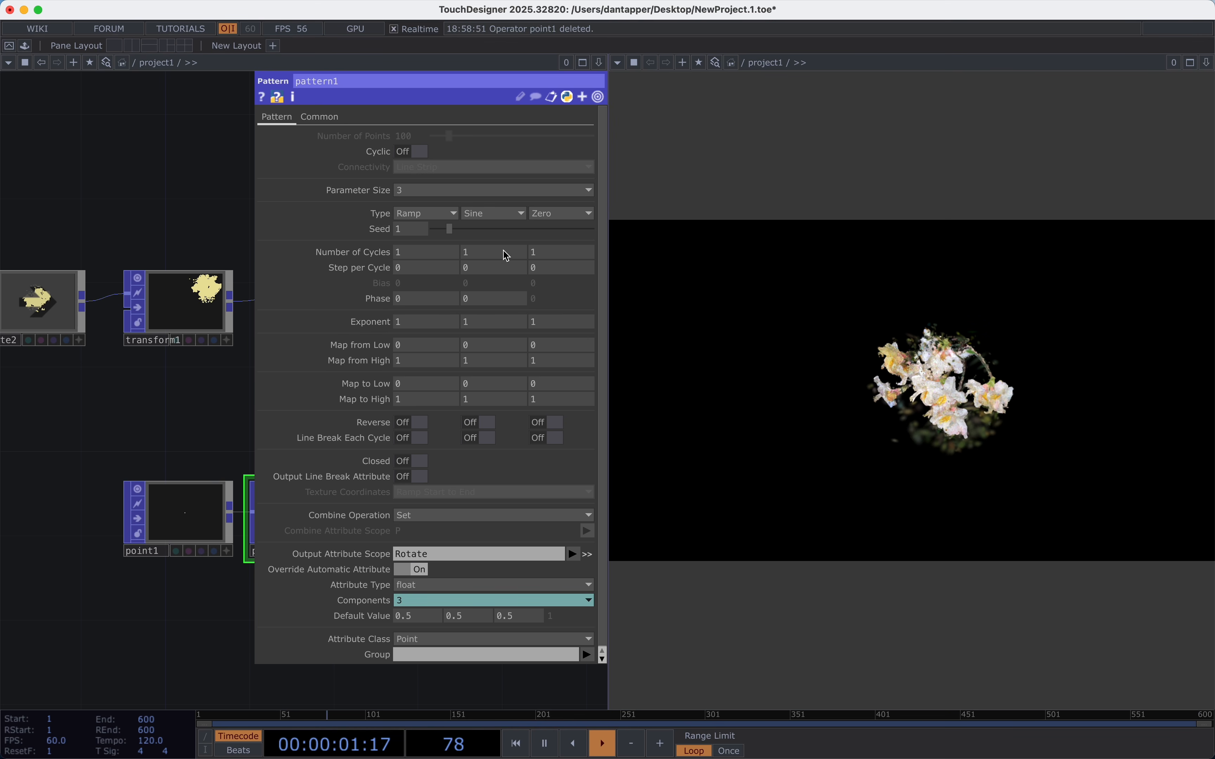
Set the Template Rotate attribute of copy1 to Rotate.
{"action": "left_click_drag", "start_coordinate": [206, 213], "coordinate": [58, 222]}
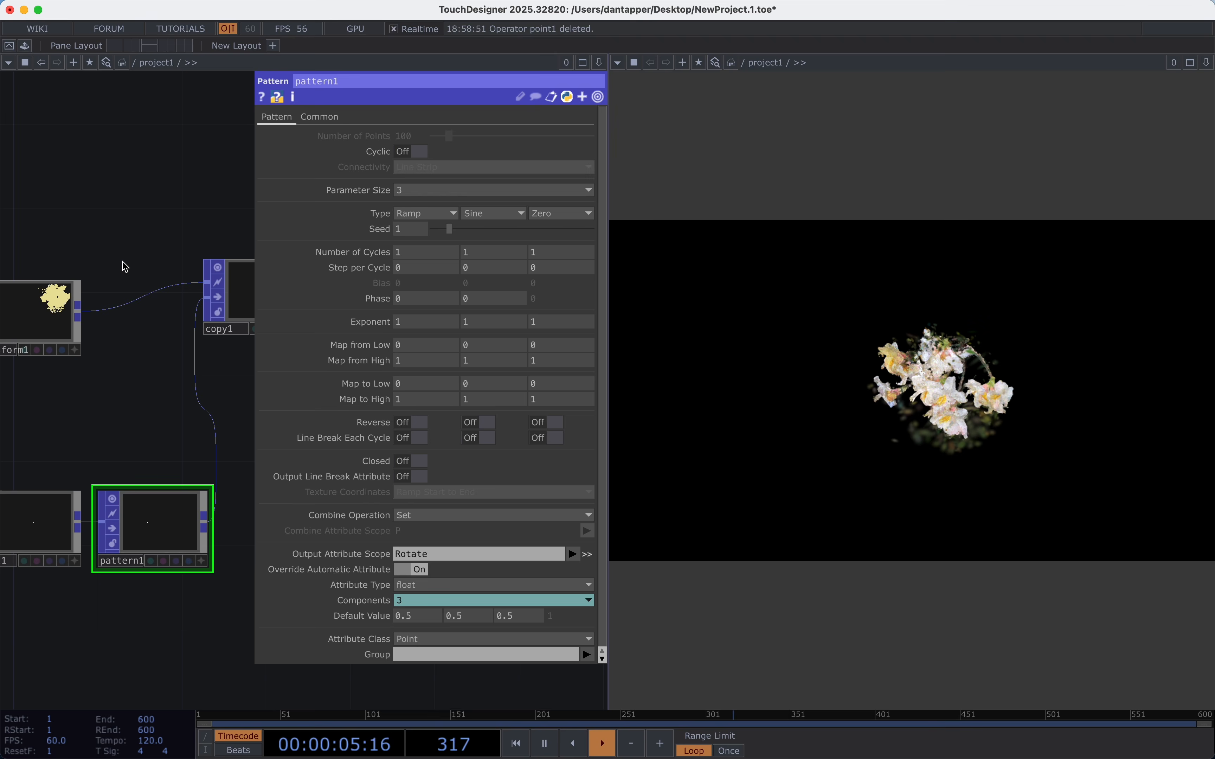
{"action": "key", "text": "p"}
{"action": "left_click", "coordinate": [257, 285]}
{"action": "key", "text": "p"}
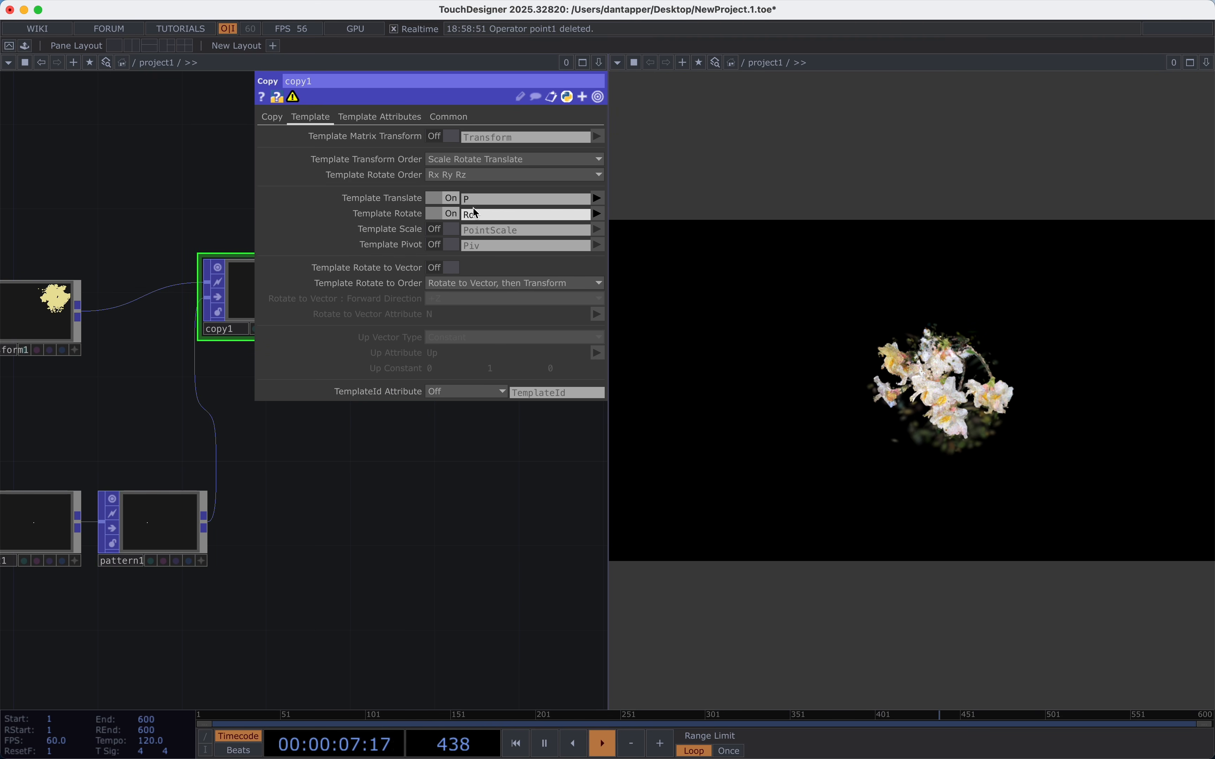
{"action": "left_click", "coordinate": [598, 215]}
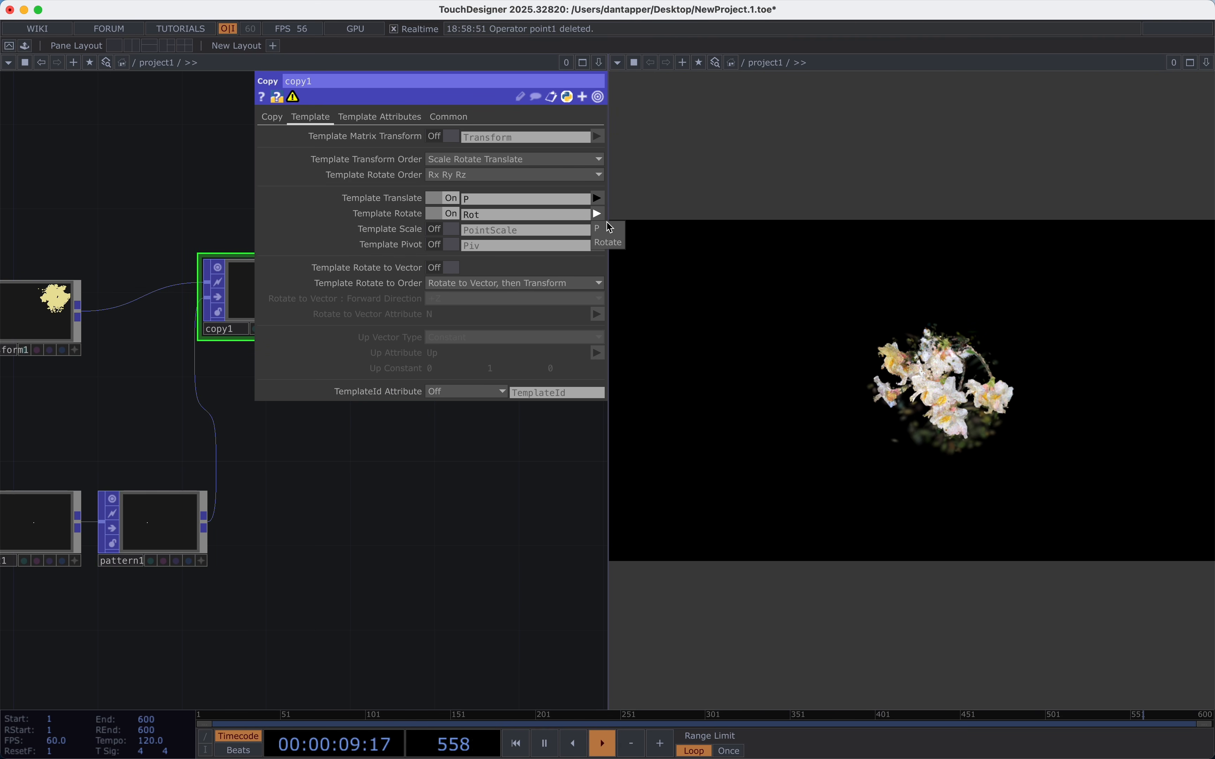
{"action": "left_click", "coordinate": [608, 243]}
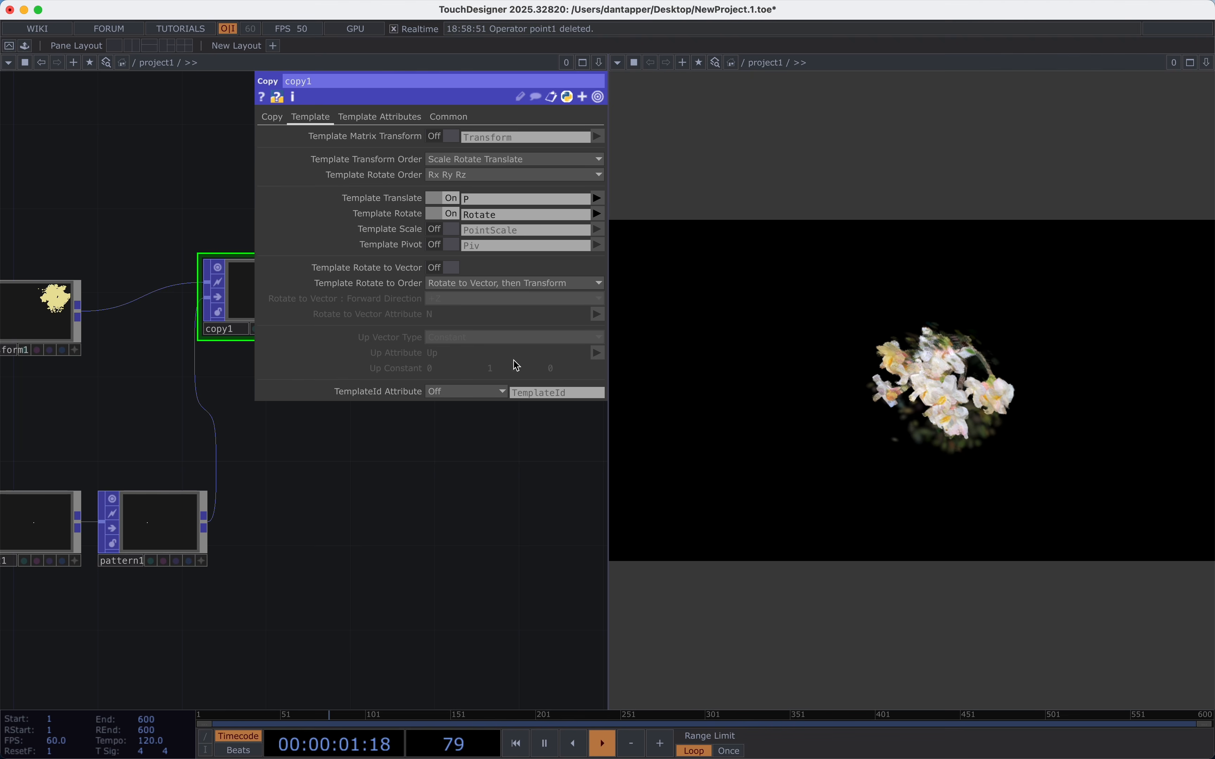
Set the three pattern types of pattern1 to Sine, Cosine and Triangle.
{"action": "left_click", "coordinate": [159, 545]}
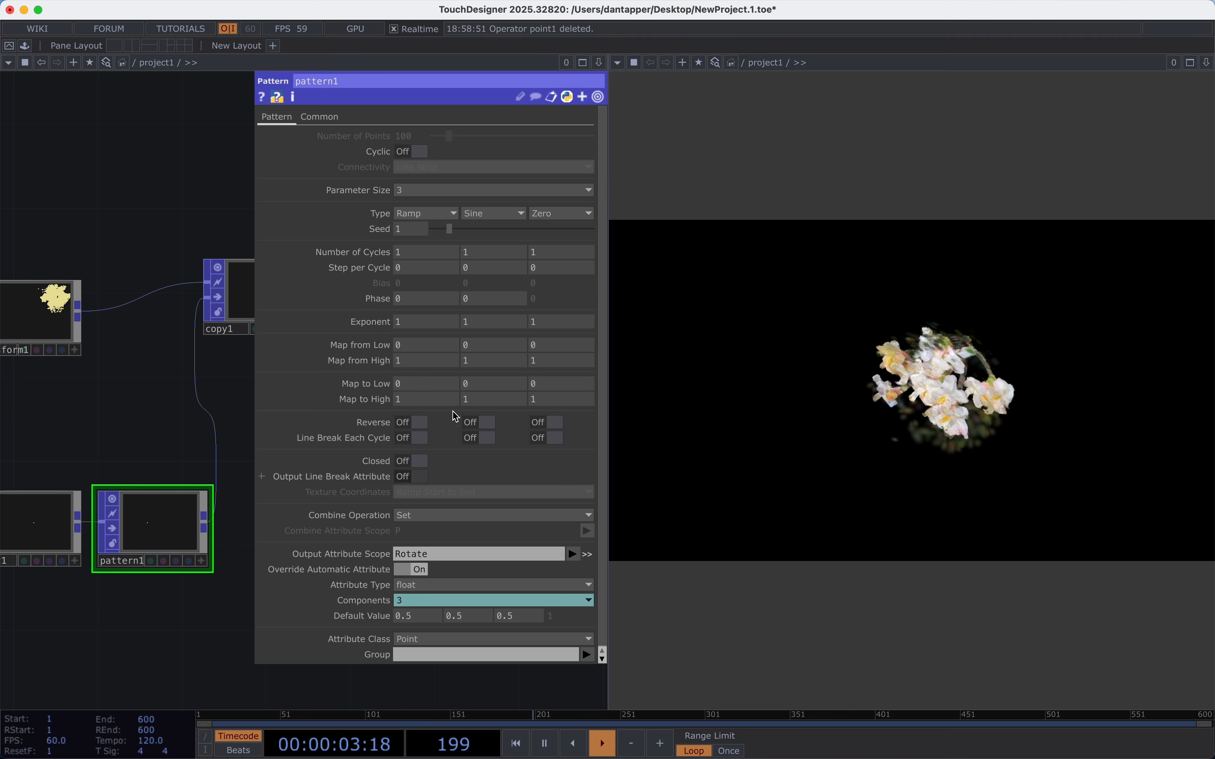
{"action": "left_click", "coordinate": [429, 213]}
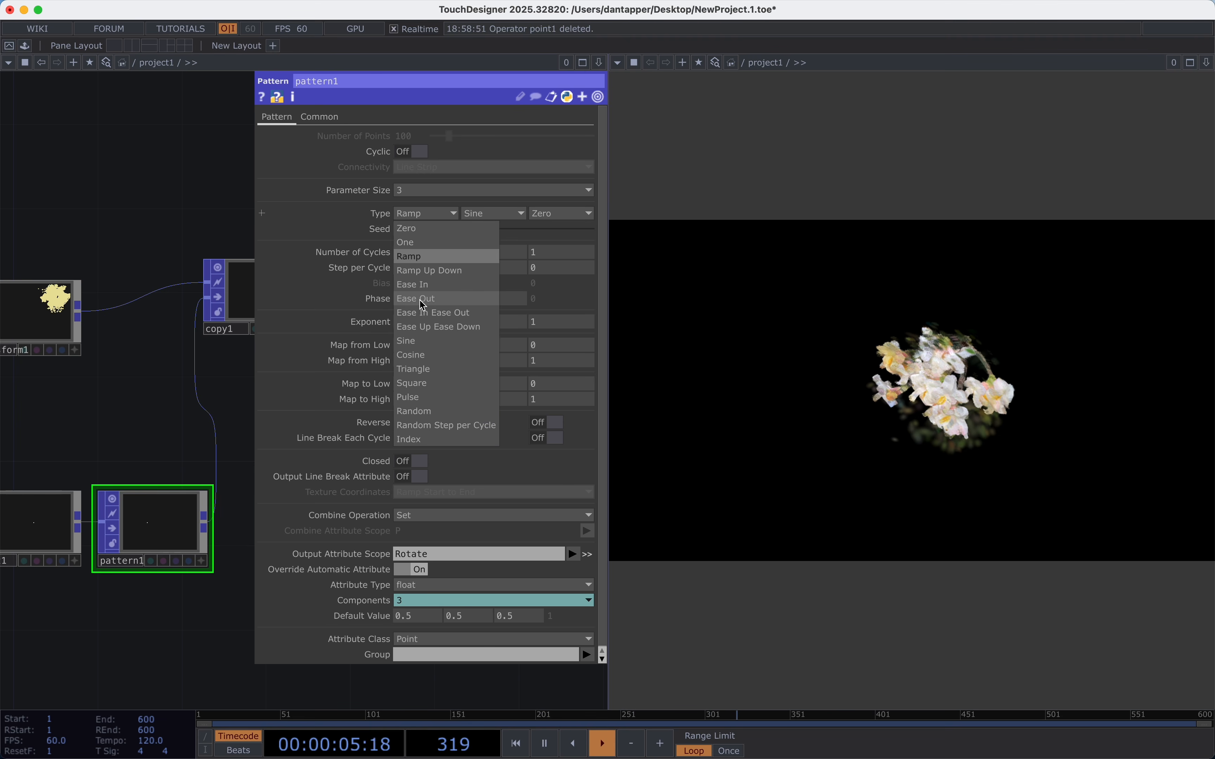
{"action": "left_click", "coordinate": [421, 341]}
{"action": "left_click", "coordinate": [494, 213]}
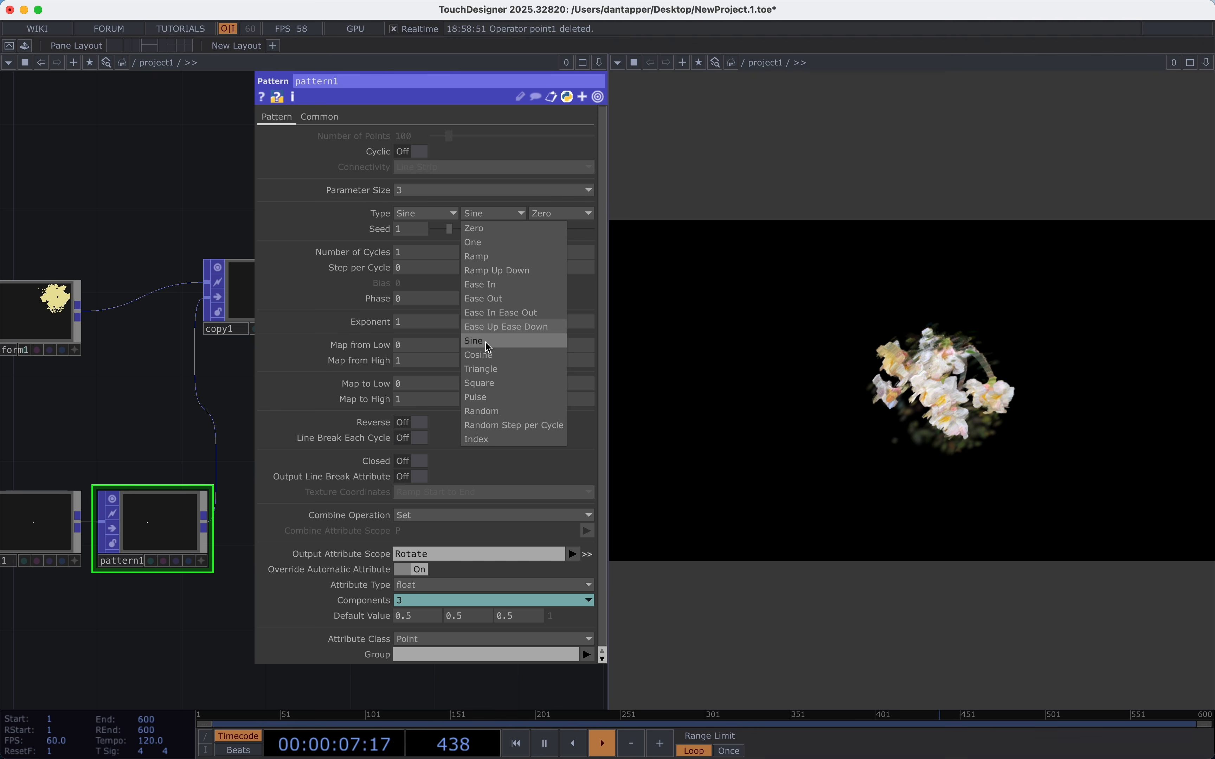
{"action": "left_click", "coordinate": [486, 355]}
{"action": "left_click", "coordinate": [552, 214]}
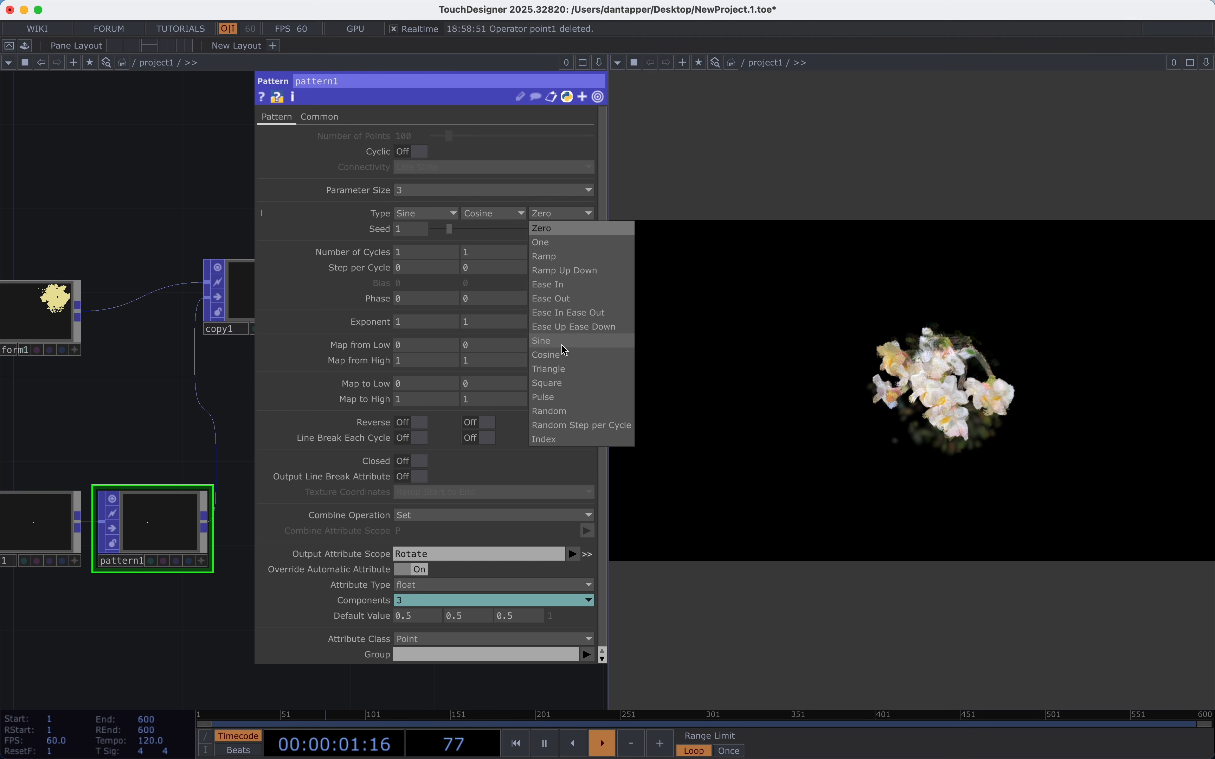
{"action": "left_click", "coordinate": [558, 371]}
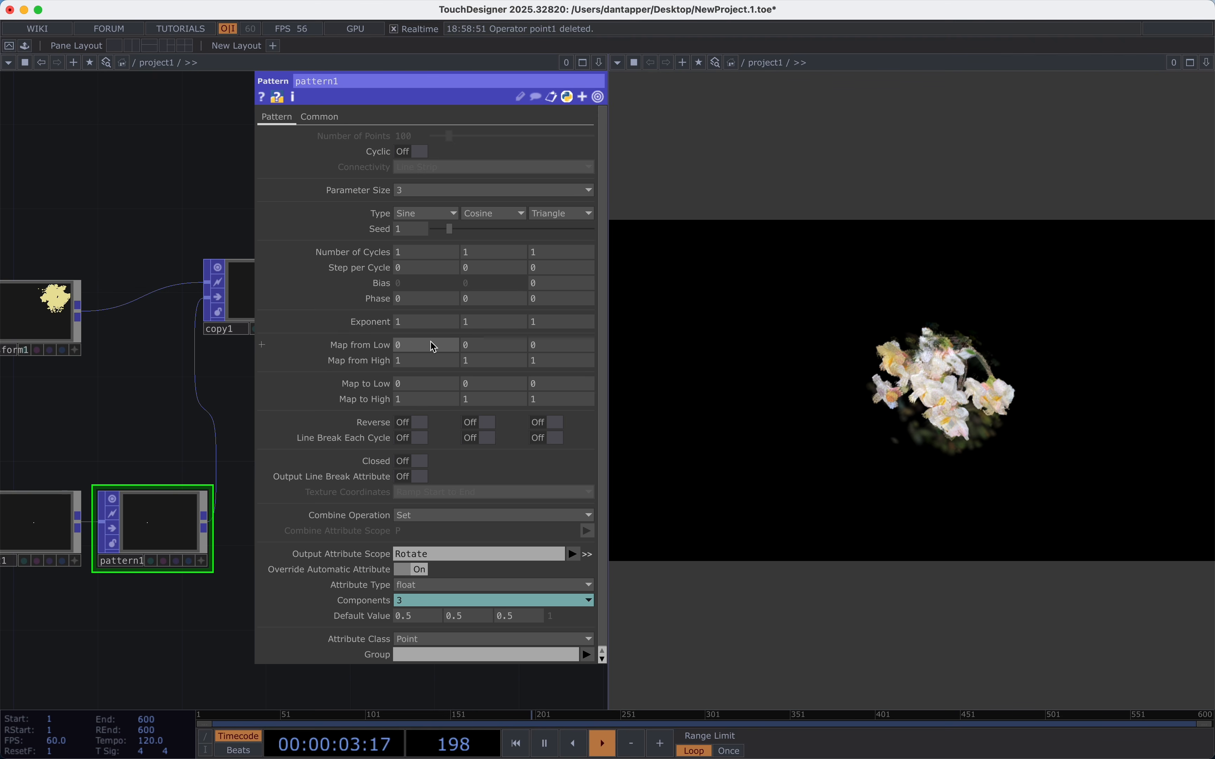
Set all three Map from Low values of pattern1 to -1.
{"action": "type", "text": "-"}
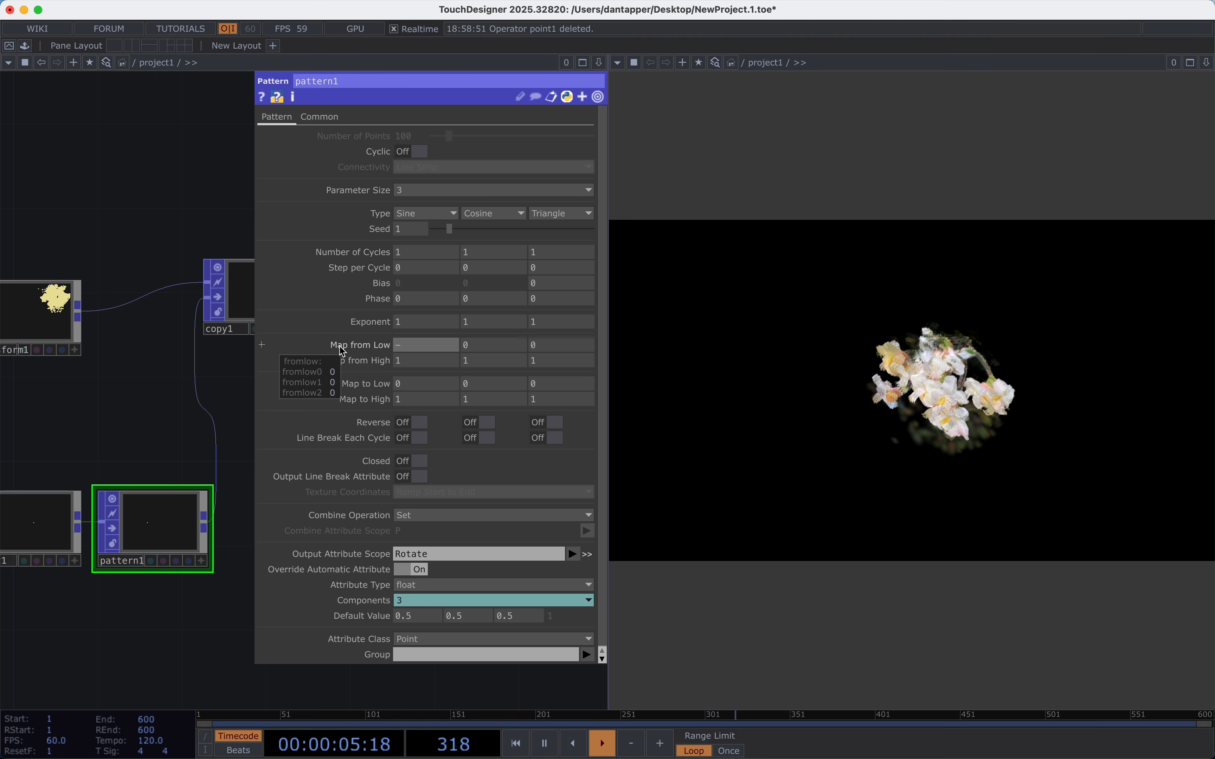
{"action": "type", "text": "1"}
{"action": "key", "text": "Tab"}
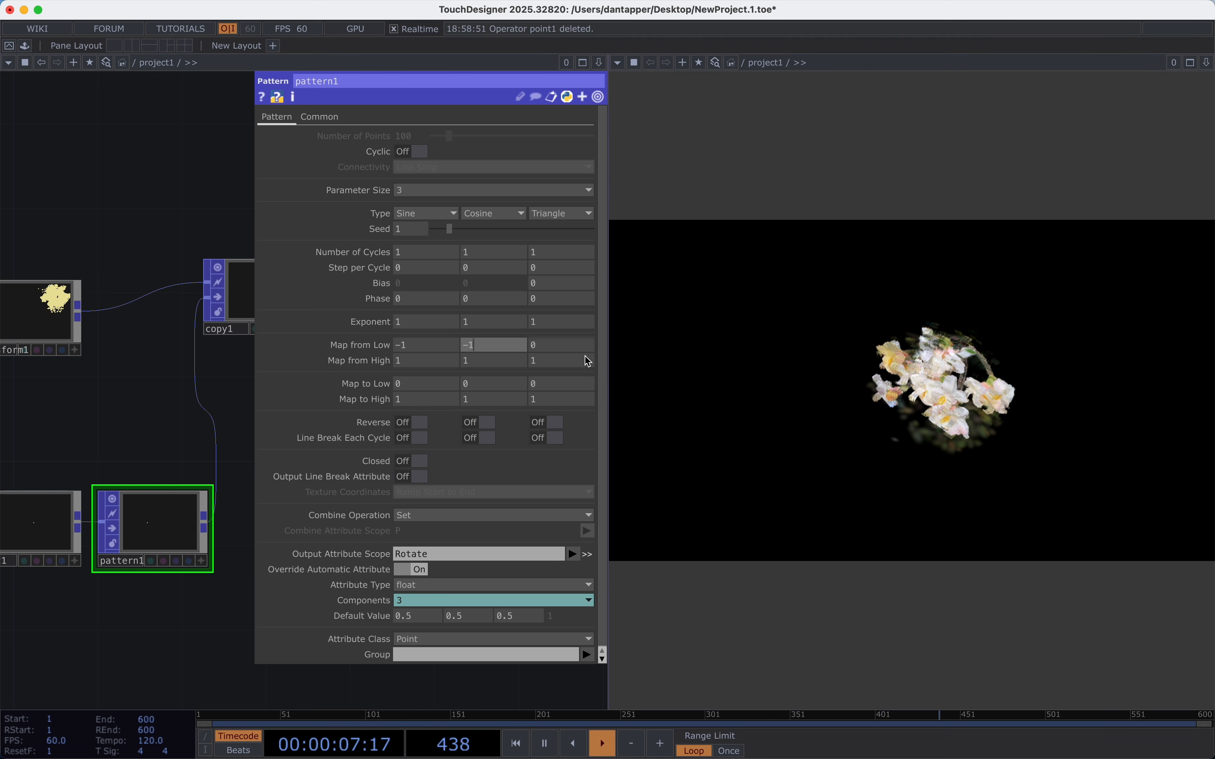
{"action": "key", "text": "Tab"}
{"action": "type", "text": "-1"}
{"action": "key", "text": "Return"}
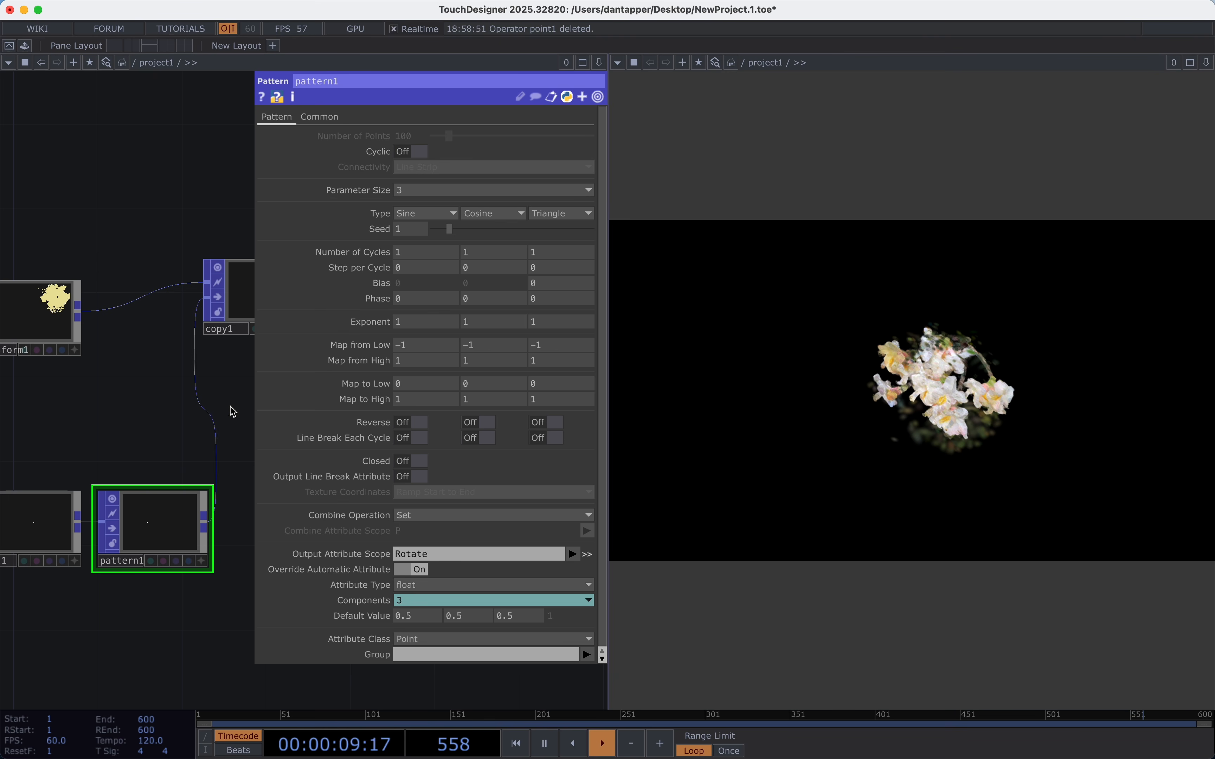
Set all three Map to High values of pattern1 to 360.
{"action": "left_click", "coordinate": [412, 400]}
{"action": "type", "text": "36"}
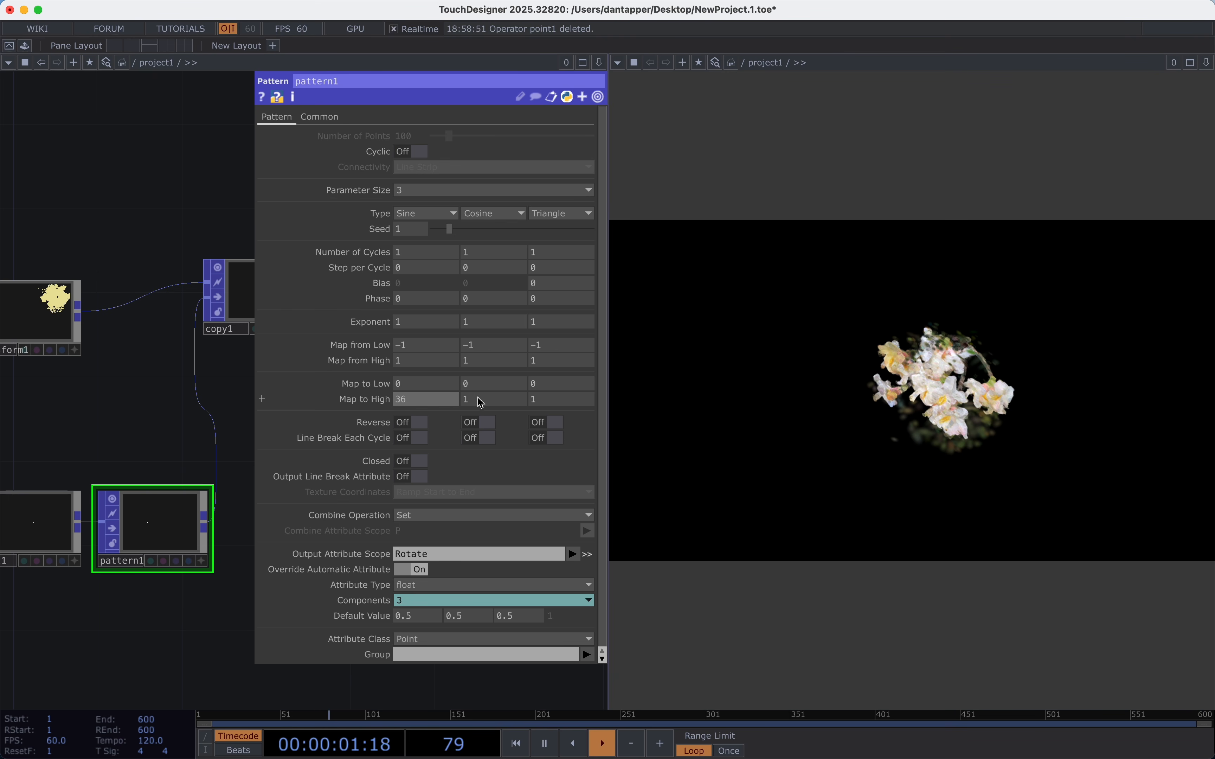
{"action": "type", "text": "0"}
{"action": "key", "text": "Tab"}
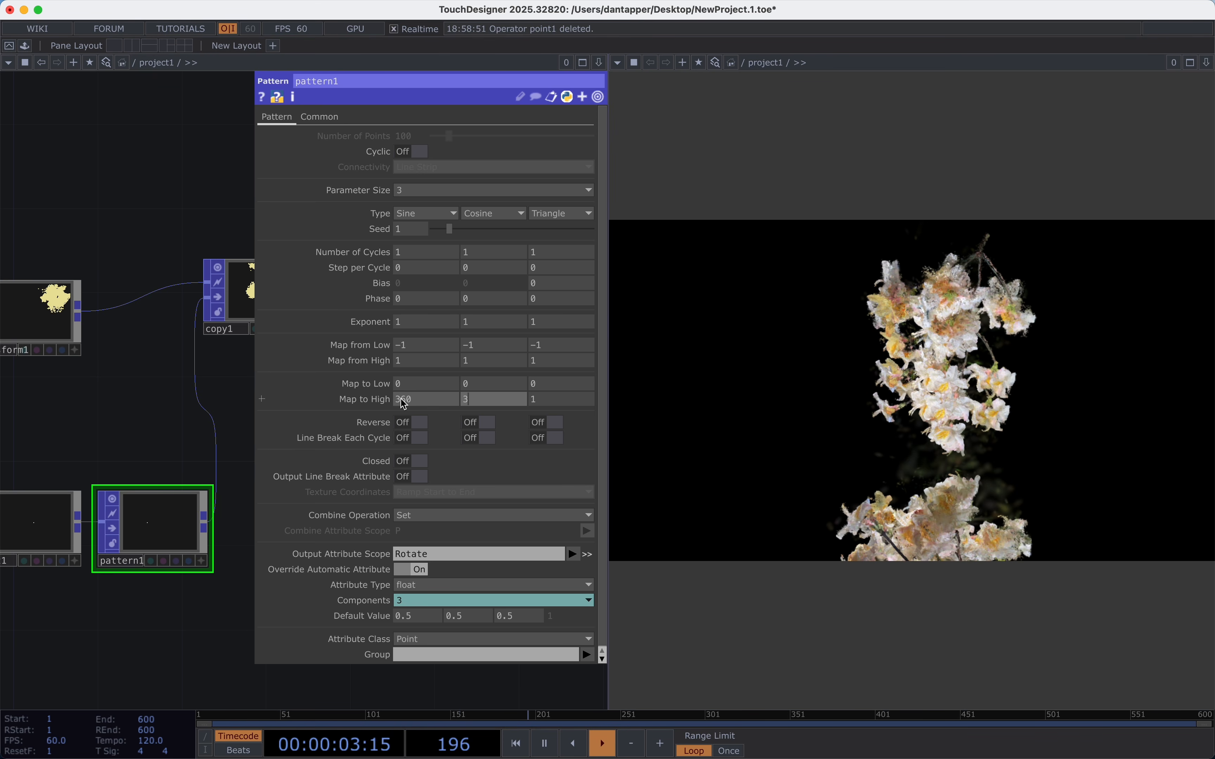
{"action": "type", "text": "360"}
{"action": "key", "text": "Tab"}
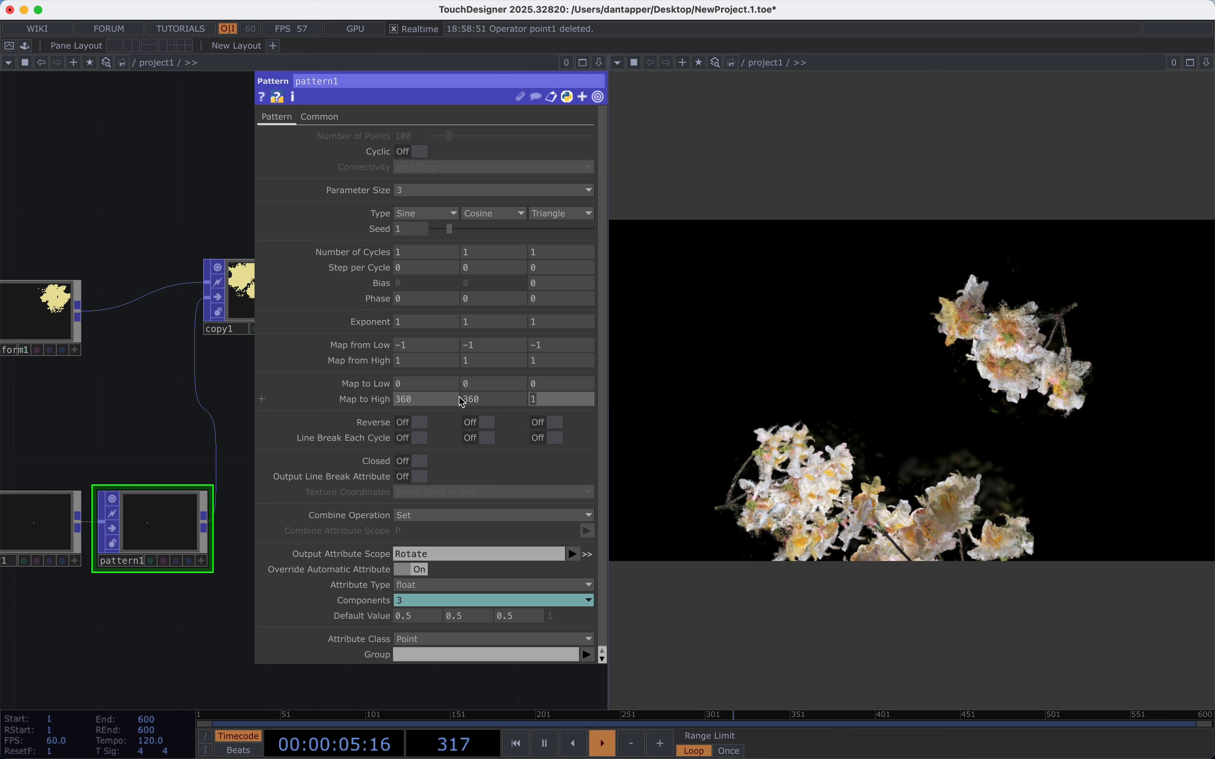
{"action": "left_click", "coordinate": [156, 194]}
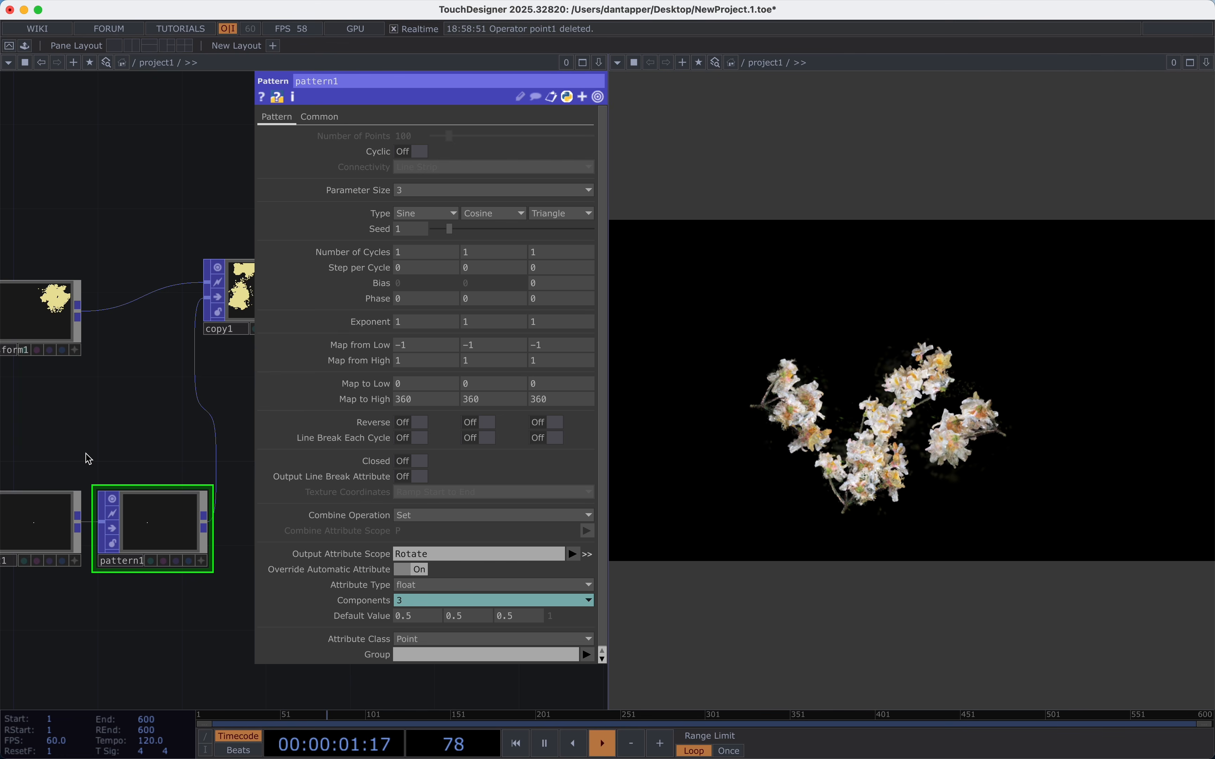
Reset the X, Y and Z translation of transform1 to 0.
{"action": "key", "text": "p"}
{"action": "left_click_drag", "start_coordinate": [85, 454], "coordinate": [303, 447]}
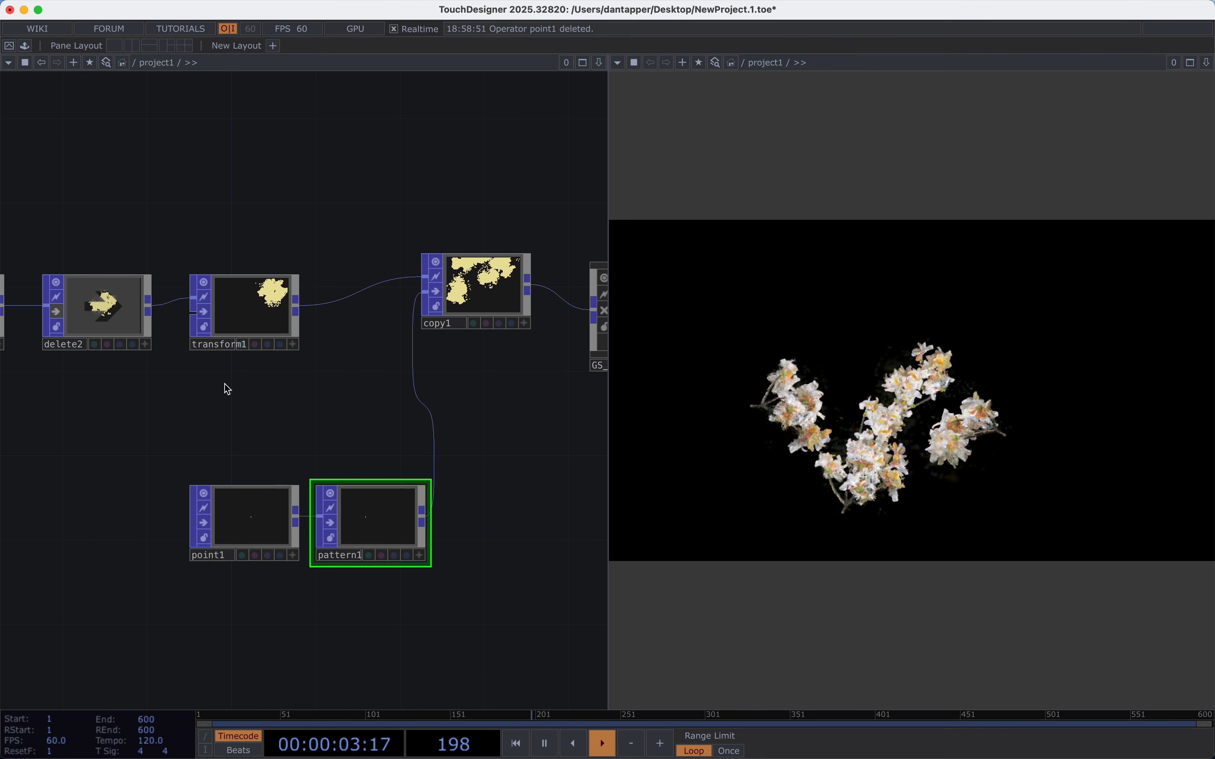
{"action": "left_click", "coordinate": [238, 309]}
{"action": "key", "text": "p"}
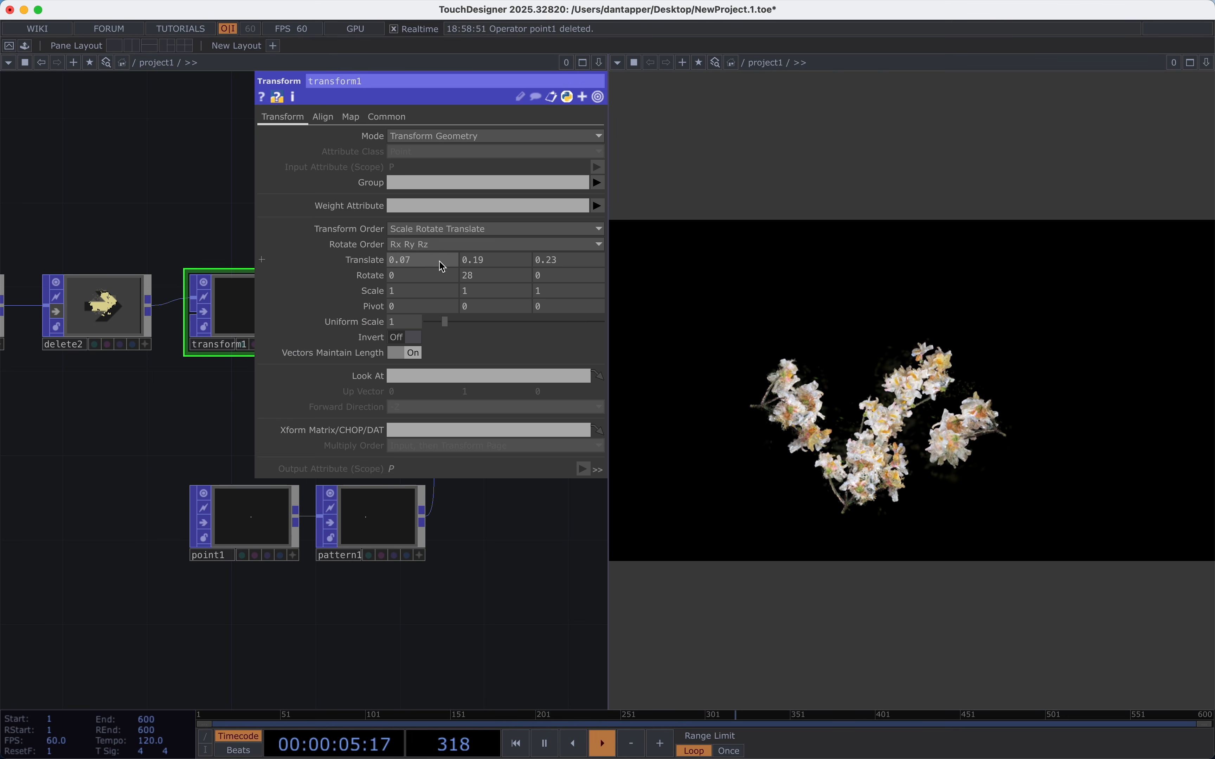
{"action": "left_click_drag", "start_coordinate": [440, 263], "coordinate": [349, 259]}
{"action": "type", "text": "0"}
{"action": "left_click_drag", "start_coordinate": [507, 262], "coordinate": [447, 260]}
{"action": "type", "text": "0"}
{"action": "left_click_drag", "start_coordinate": [586, 266], "coordinate": [537, 261]}
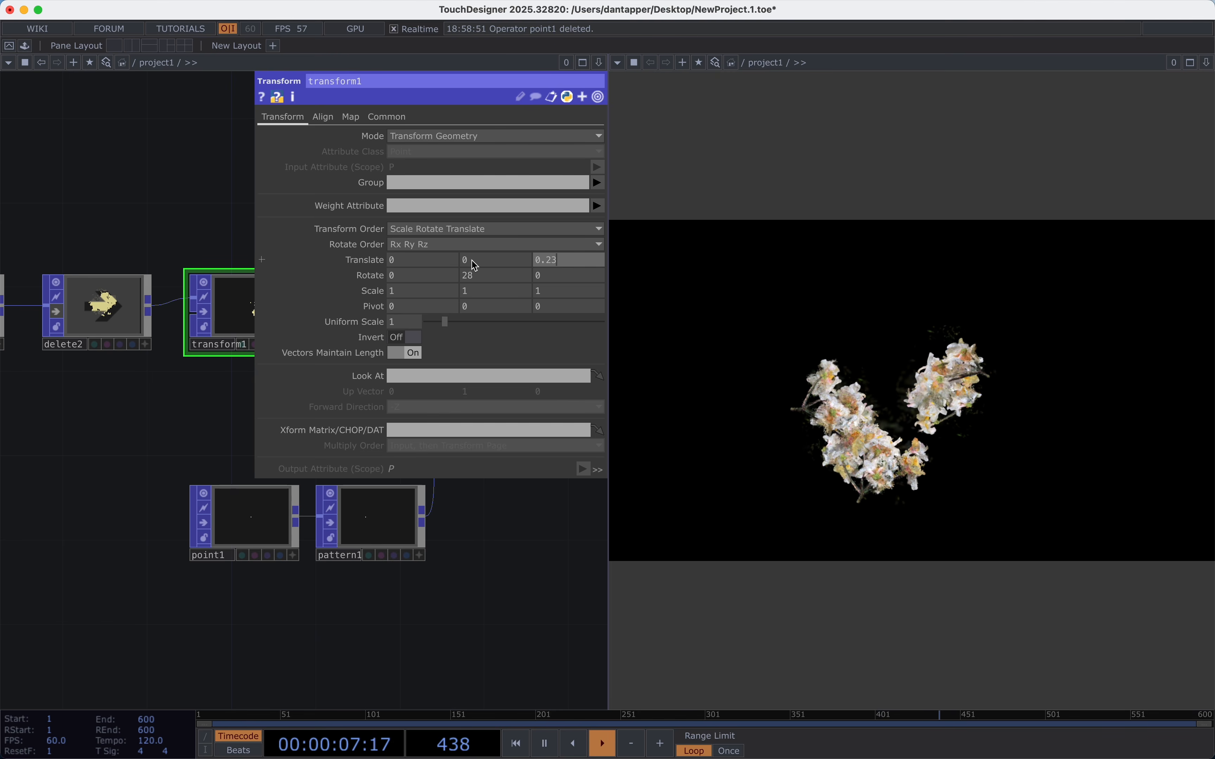
{"action": "type", "text": "0"}
{"action": "key", "text": "Return"}
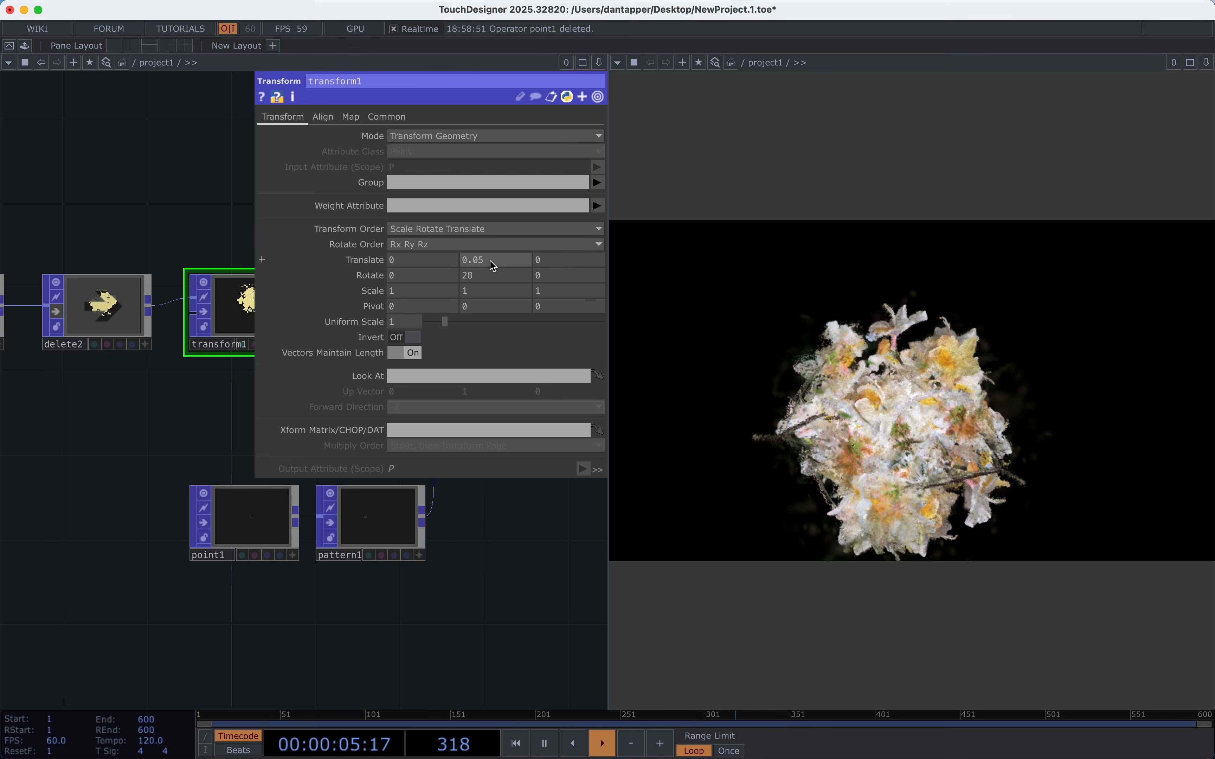
Adjust transform1 to a Y translation of -0.19, a Y rotation of -74 and a Z rotation of 14.
{"action": "mouse_move", "coordinate": [490, 260]}
{"action": "middle_mouse_down"}
{"action": "mouse_move", "coordinate": [490, 246]}
{"action": "mouse_move", "coordinate": [467, 245]}
{"action": "mouse_move", "coordinate": [483, 246]}
{"action": "mouse_move", "coordinate": [492, 272]}
{"action": "mouse_move", "coordinate": [491, 238]}
{"action": "mouse_move", "coordinate": [492, 300]}
{"action": "mouse_move", "coordinate": [485, 239]}
{"action": "middle_mouse_up"}
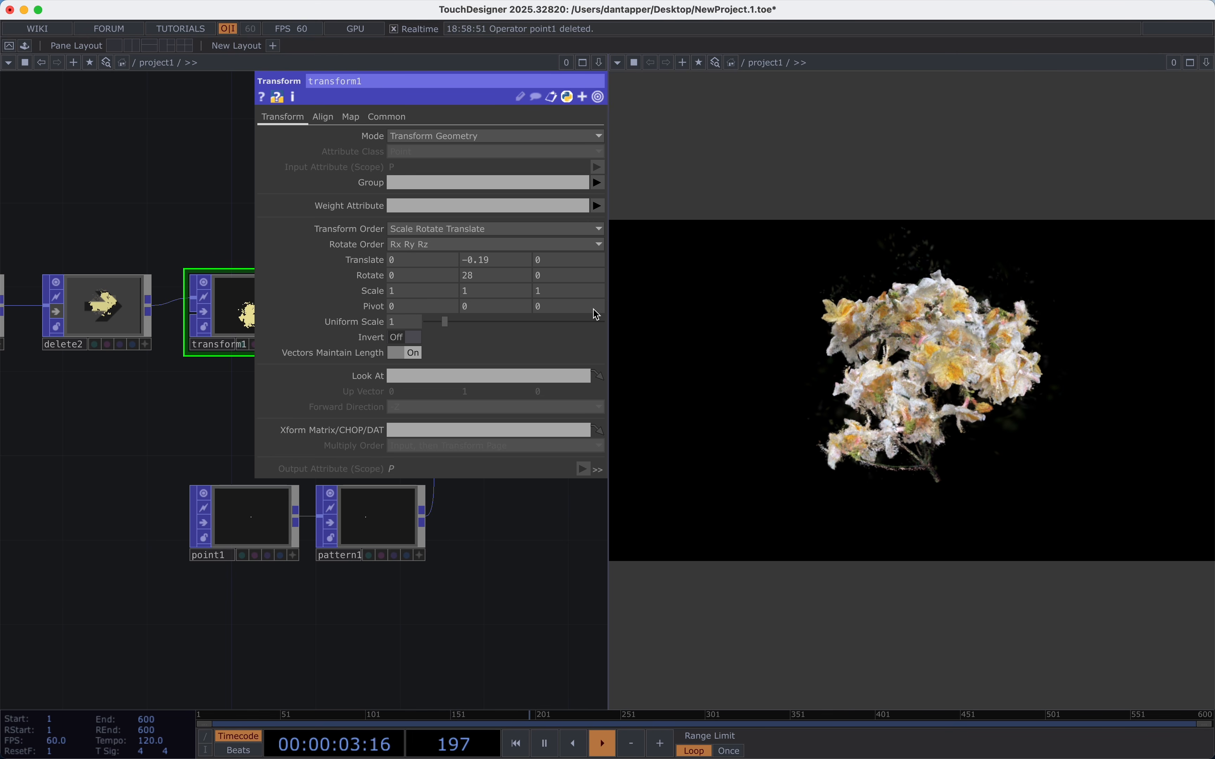
{"action": "middle_click_drag", "start_coordinate": [559, 276], "coordinate": [426, 260]}
{"action": "middle_click_drag", "start_coordinate": [509, 259], "coordinate": [464, 260]}
{"action": "left_click_drag", "start_coordinate": [510, 255], "coordinate": [2, 208]}
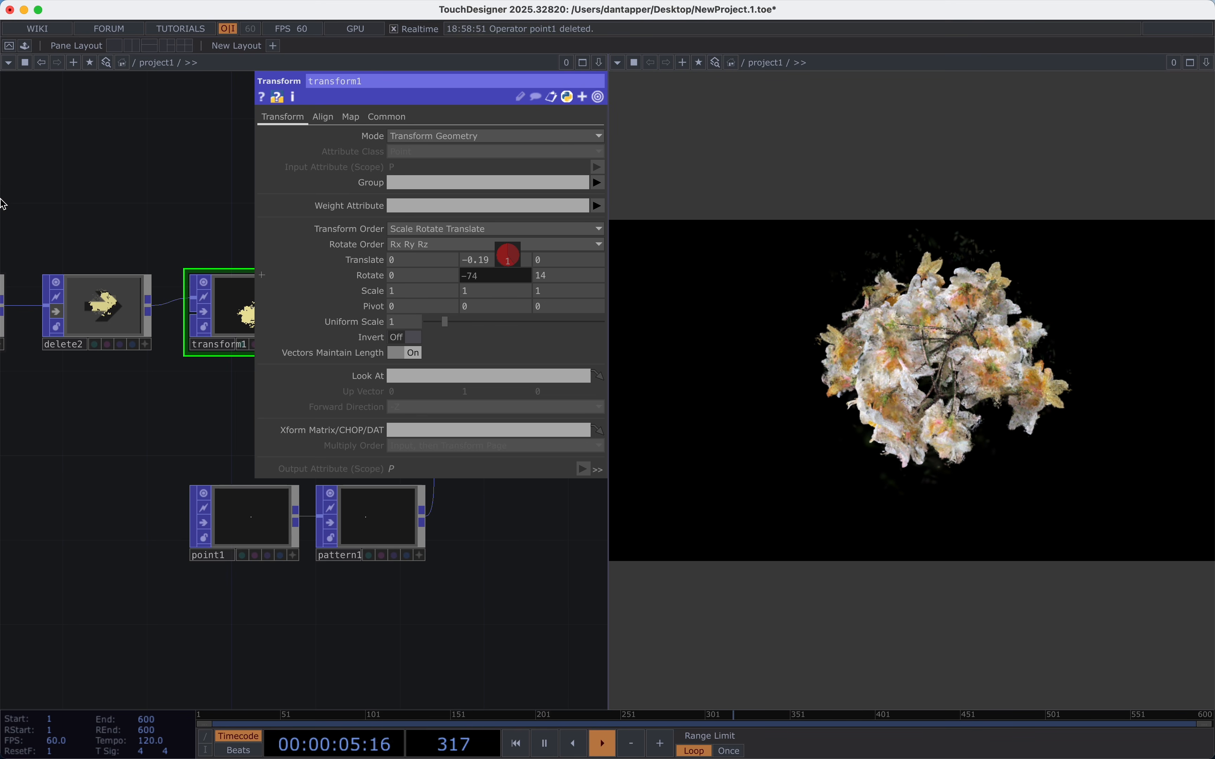
{"action": "left_click_drag", "start_coordinate": [1005, 397], "coordinate": [904, 425]}
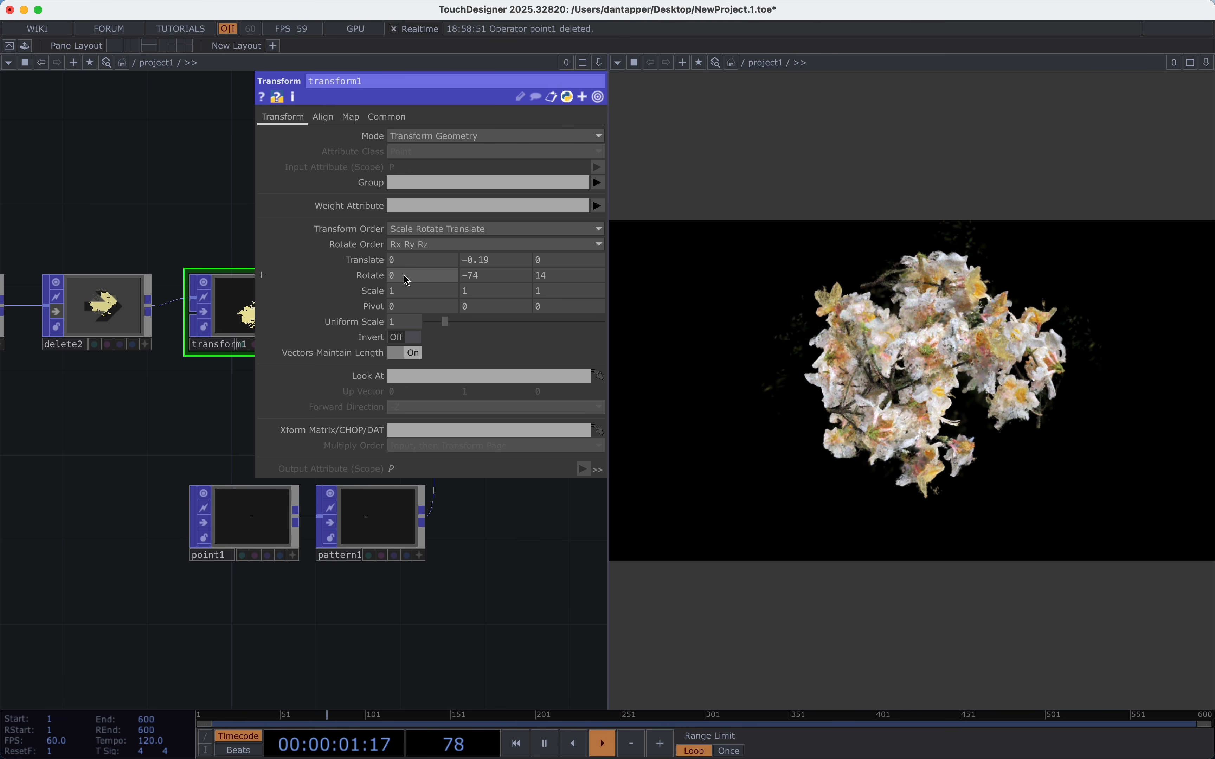
{"action": "middle_click_drag", "start_coordinate": [402, 275], "coordinate": [366, 273]}
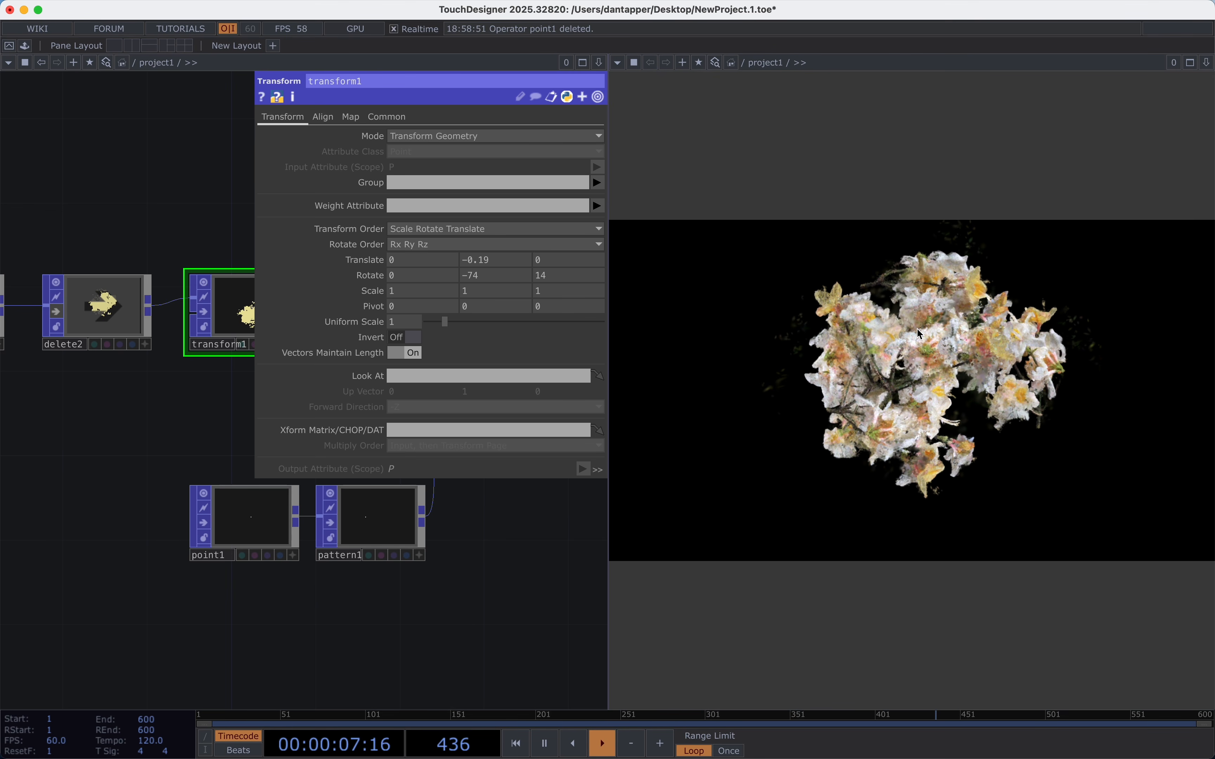
{"action": "key", "text": "p"}
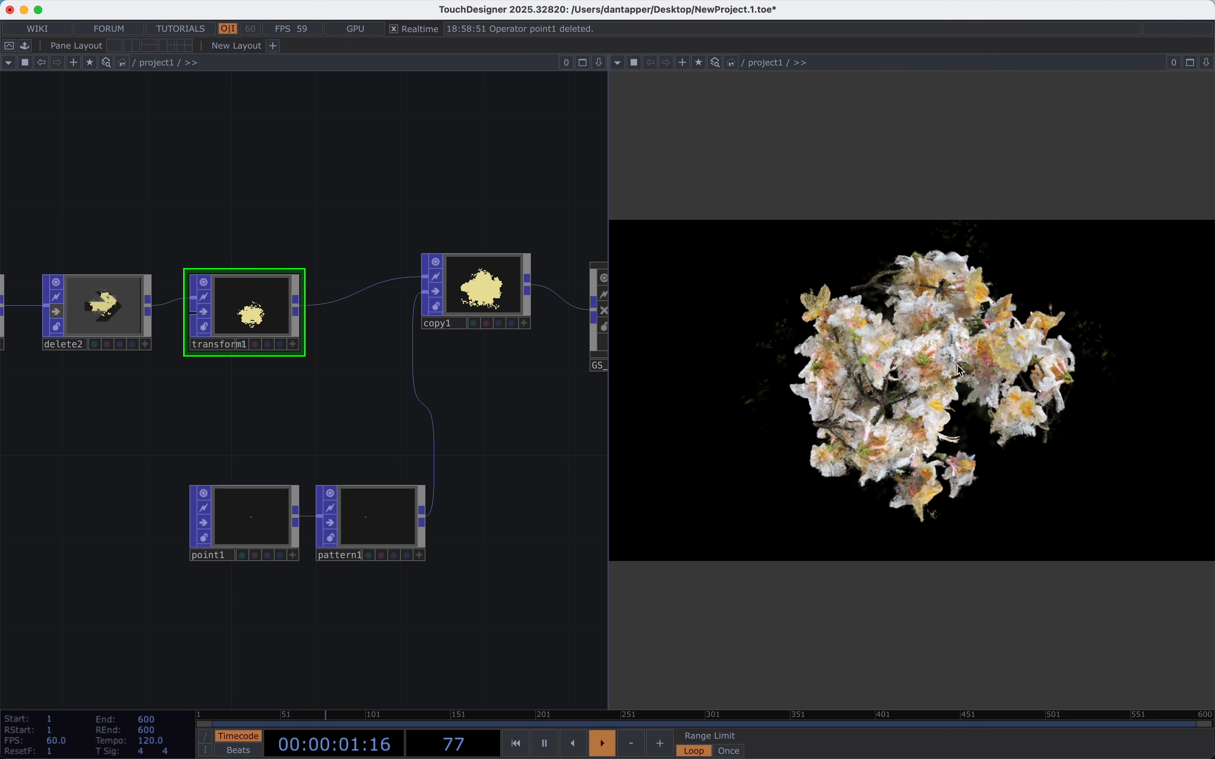
Drive the first Phase value of pattern1 with the expression absTime.seconds*0.02.
{"action": "left_click", "coordinate": [375, 533]}
{"action": "key", "text": "p"}
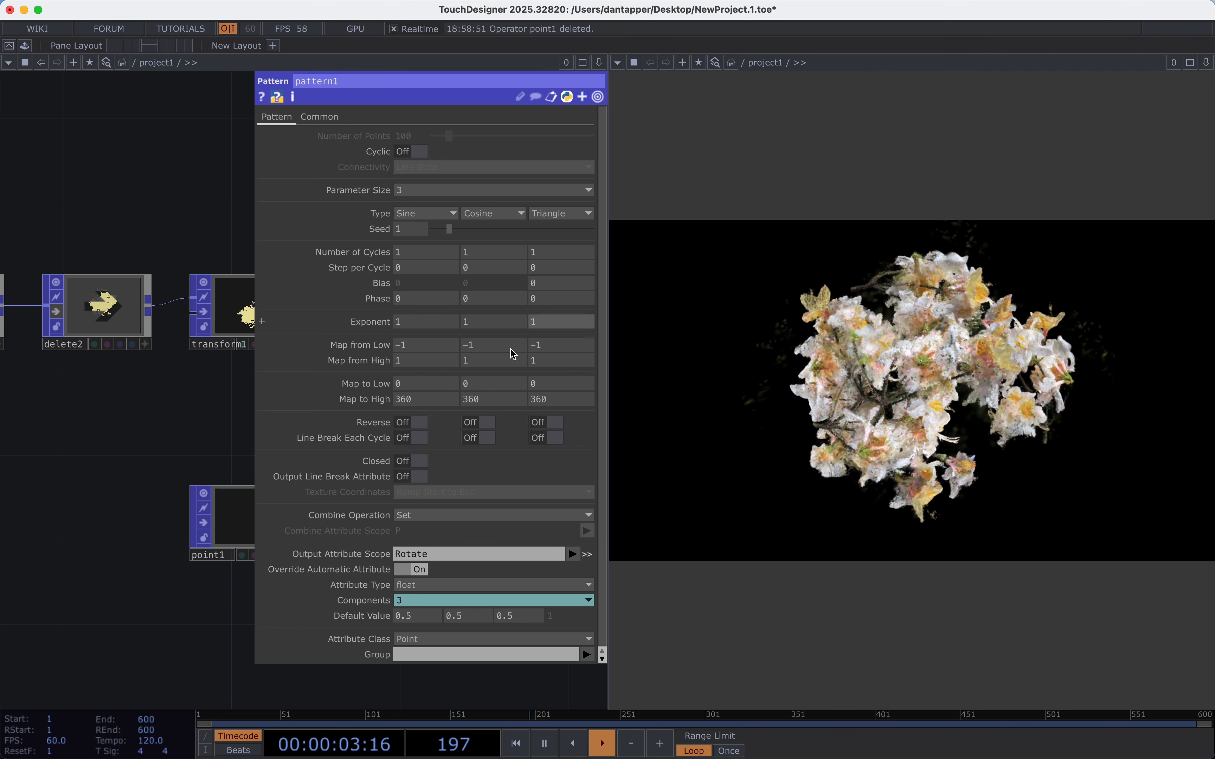
{"action": "type", "text": "ab"}
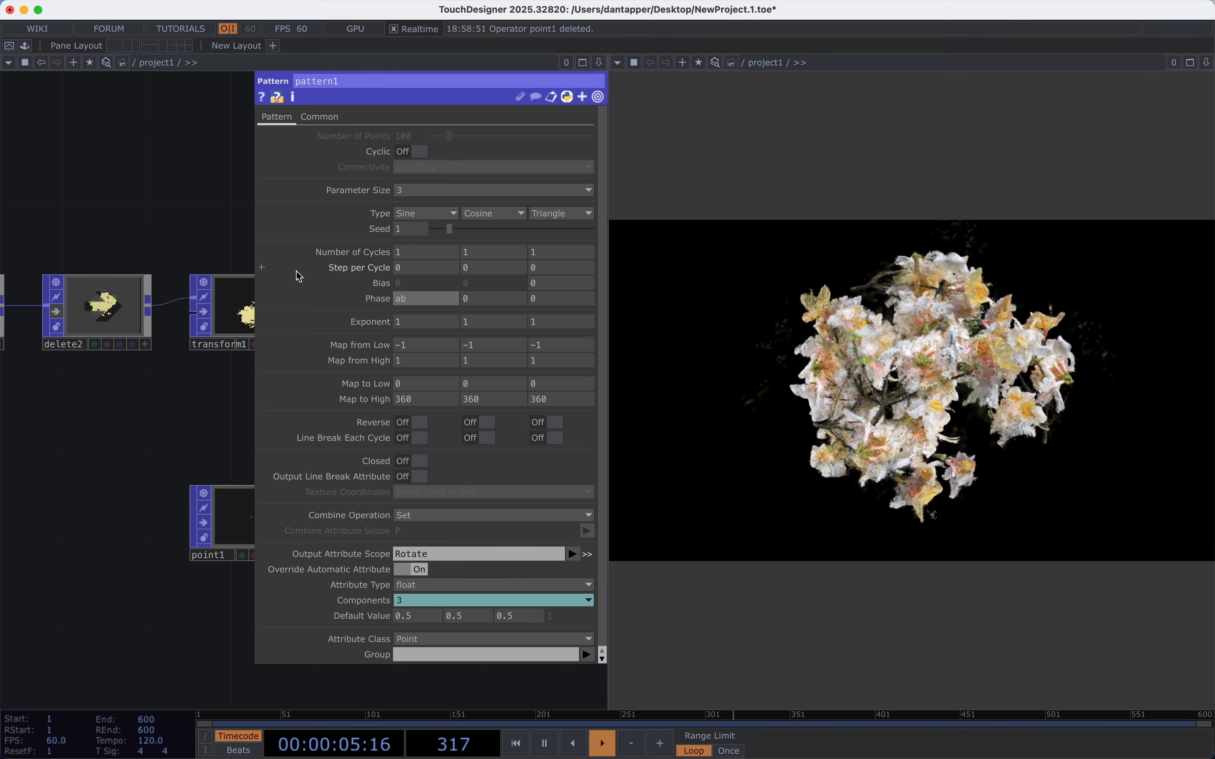
{"action": "type", "text": "sTi"}
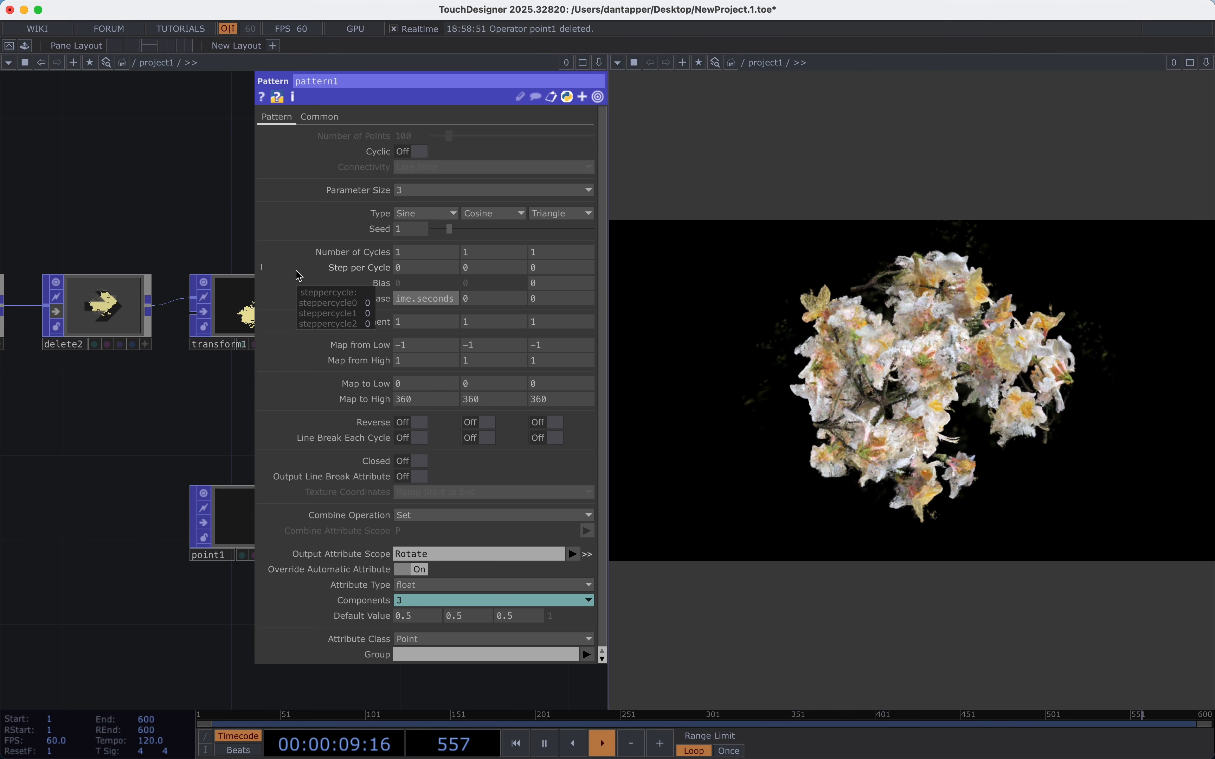
{"action": "key", "text": "Return"}
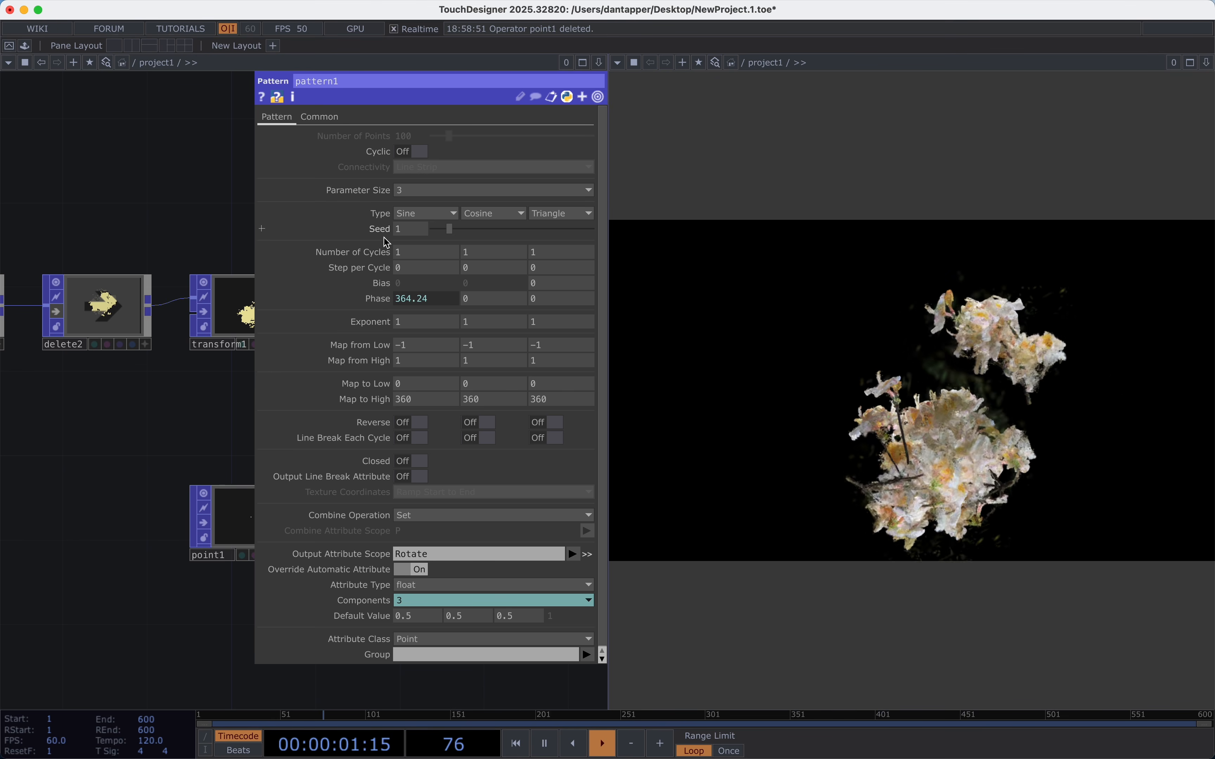
{"action": "left_click", "coordinate": [445, 297]}
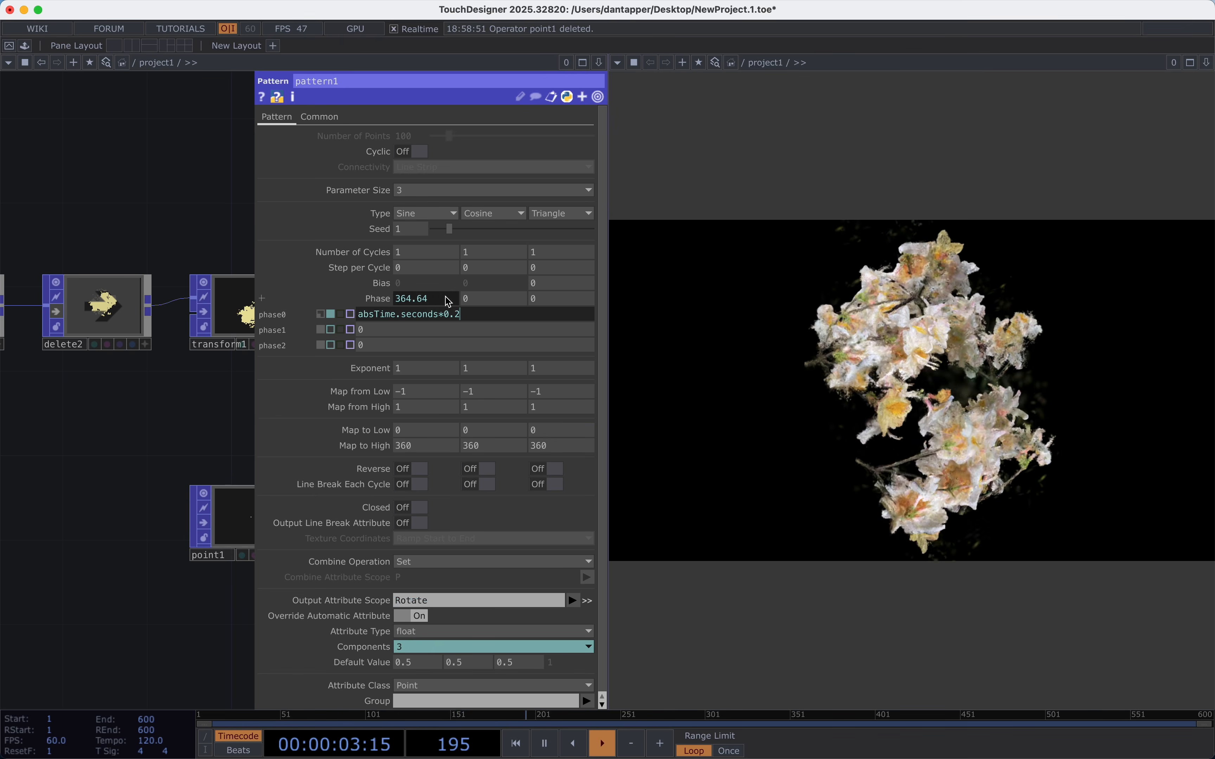
{"action": "key", "text": "Return"}
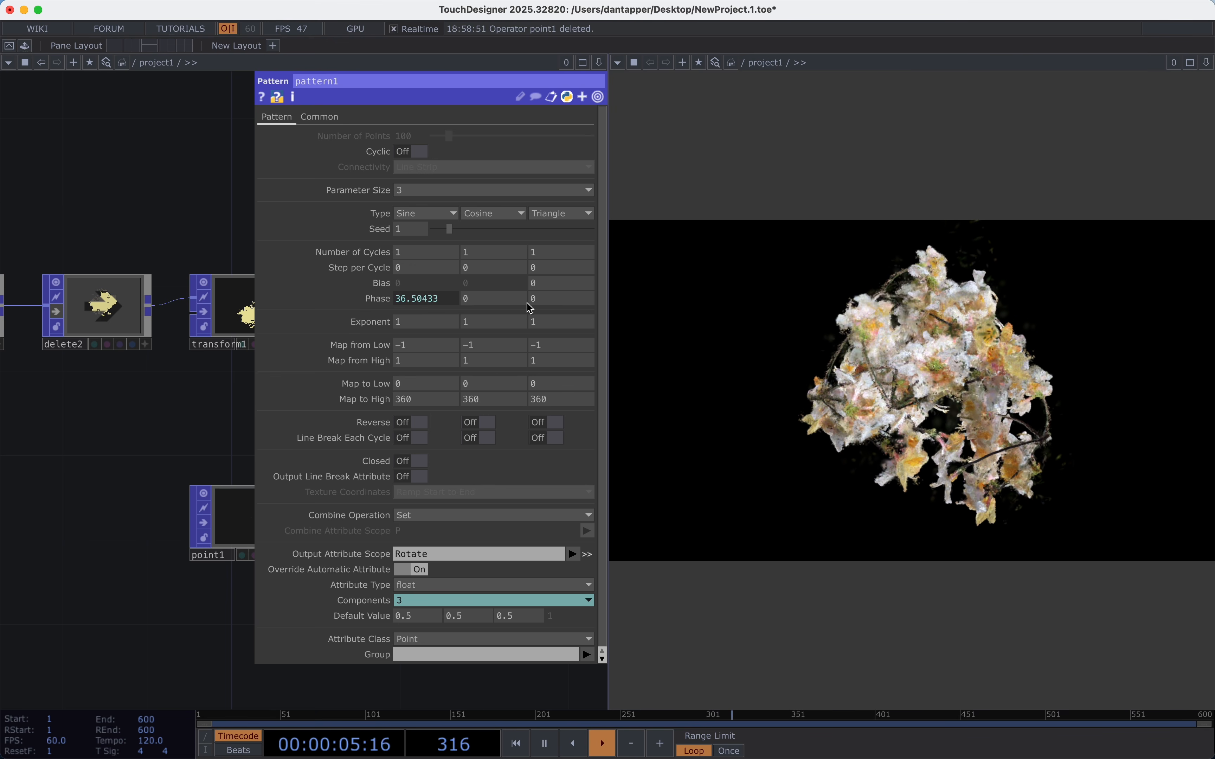
Drive pattern1's second Phase value with absTime.seconds*0.02 and the third with absTime.seconds*0.04, and expand the Phase expressions.
{"action": "type", "text": "absTi"}
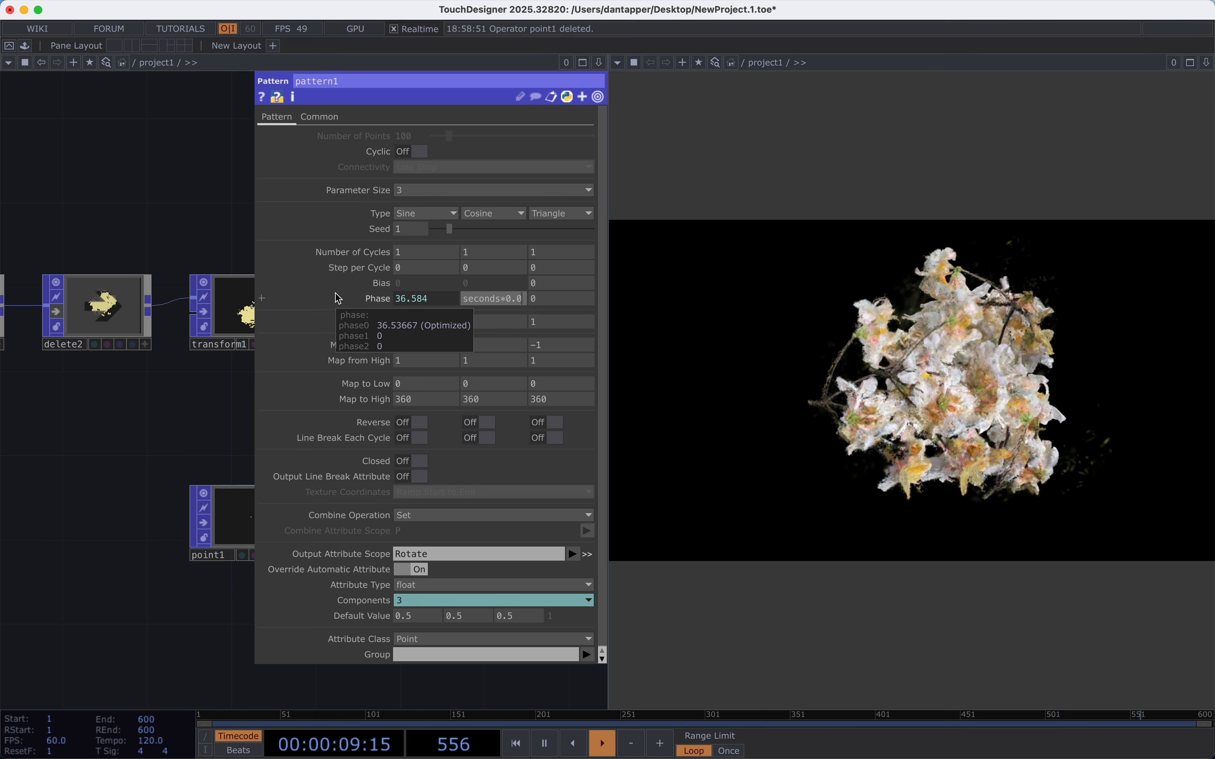
{"action": "type", "text": "2"}
{"action": "key", "text": "Return"}
{"action": "left_click", "coordinate": [558, 297]}
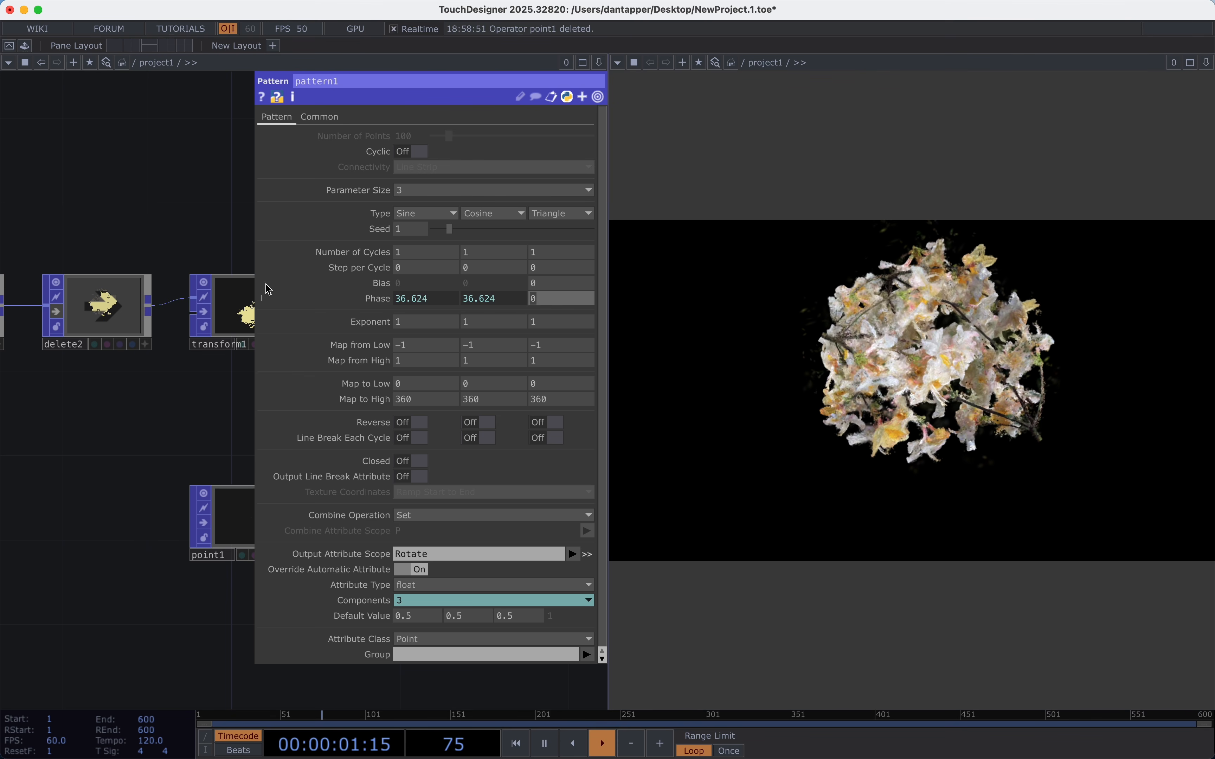
{"action": "type", "text": "absTim"}
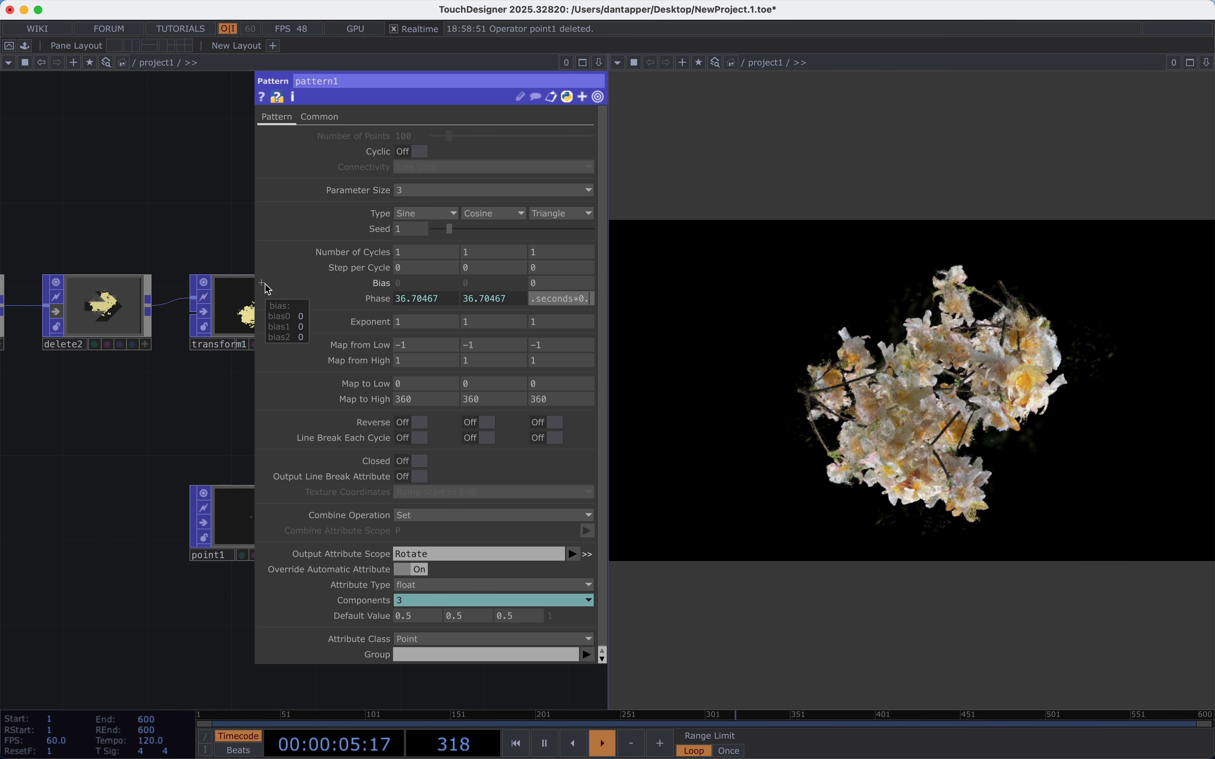
{"action": "type", "text": "e.seconds*0.04"}
{"action": "key", "text": "Return"}
{"action": "left_click", "coordinate": [377, 300]}
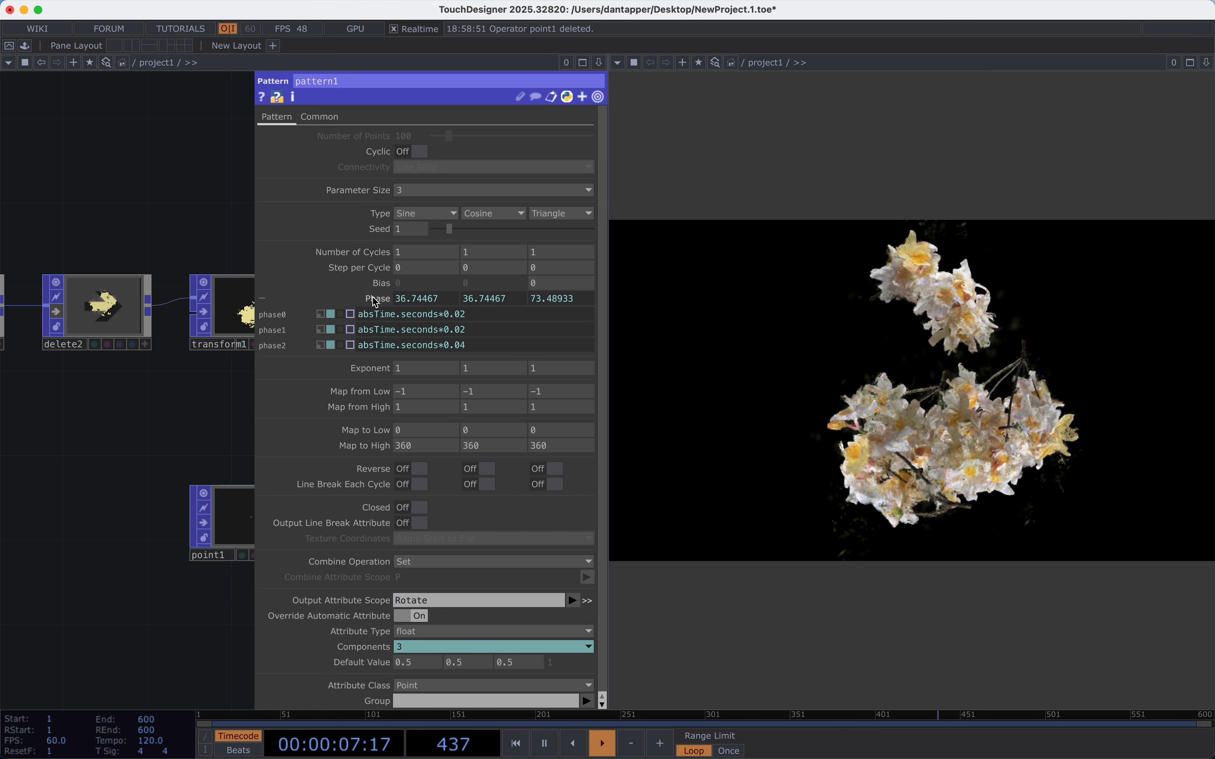
Change pattern1's second Phase expression to absTime.seconds*0.03.
{"action": "left_click", "coordinate": [489, 331]}
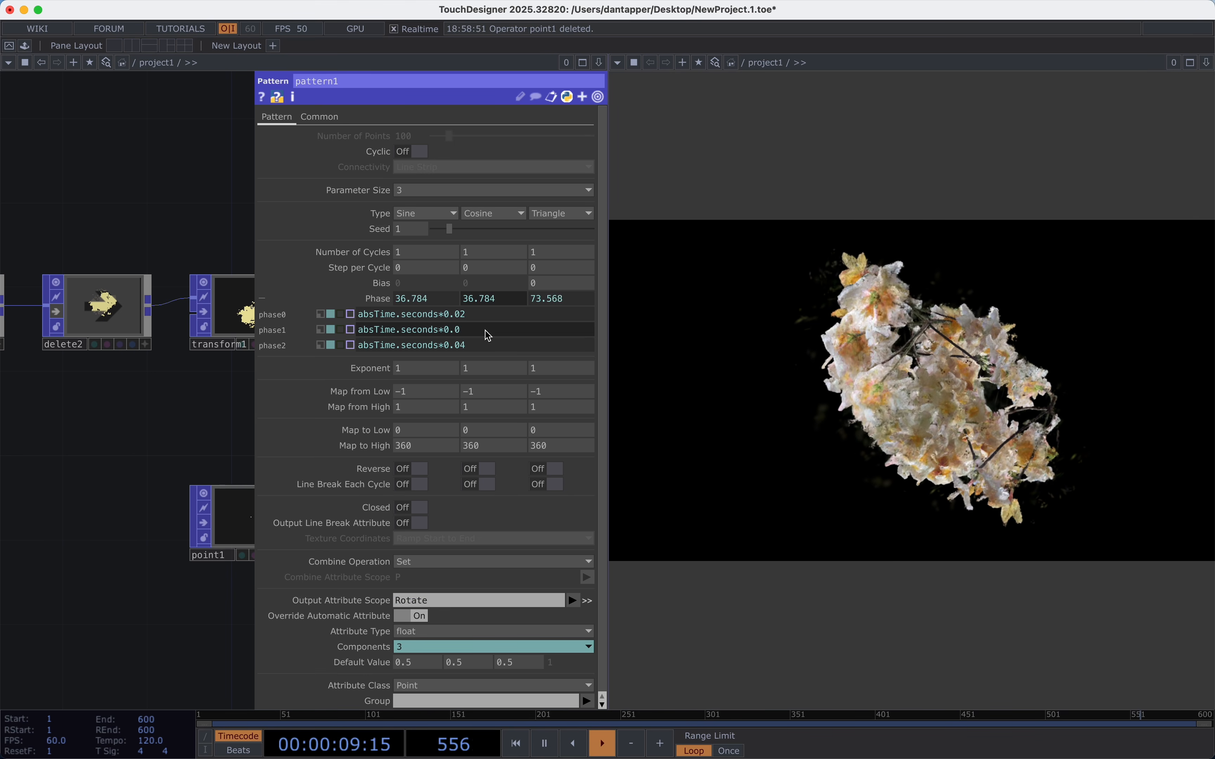
{"action": "key", "text": "Return"}
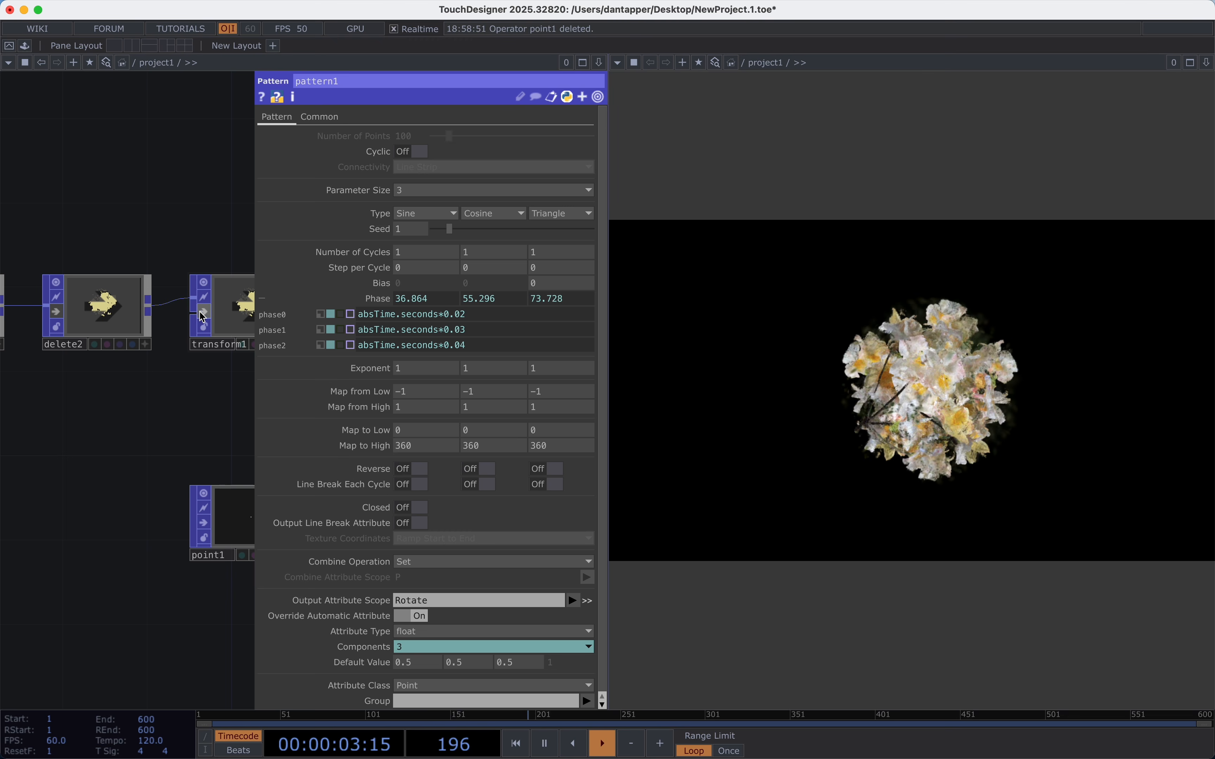
Set the scale of delete1's bounding sphere to 1.06 on all three axes.
{"action": "left_click", "coordinate": [226, 322]}
{"action": "mouse_move", "coordinate": [541, 262]}
{"action": "middle_mouse_down"}
{"action": "mouse_move", "coordinate": [540, 239]}
{"action": "mouse_move", "coordinate": [541, 279]}
{"action": "middle_mouse_up"}
{"action": "left_click_drag", "start_coordinate": [185, 447], "coordinate": [401, 484]}
{"action": "left_click", "coordinate": [149, 354]}
{"action": "middle_click_drag", "start_coordinate": [468, 248], "coordinate": [458, 229]}
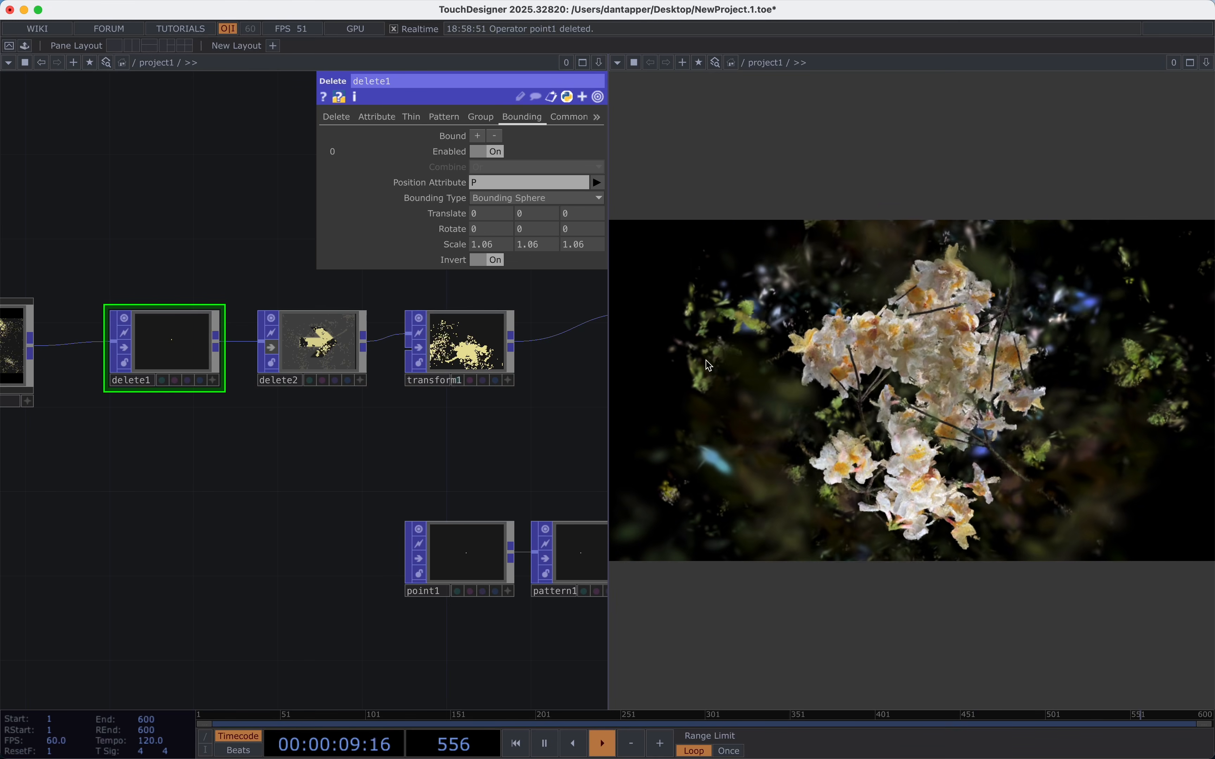
{"action": "left_click", "coordinate": [272, 349]}
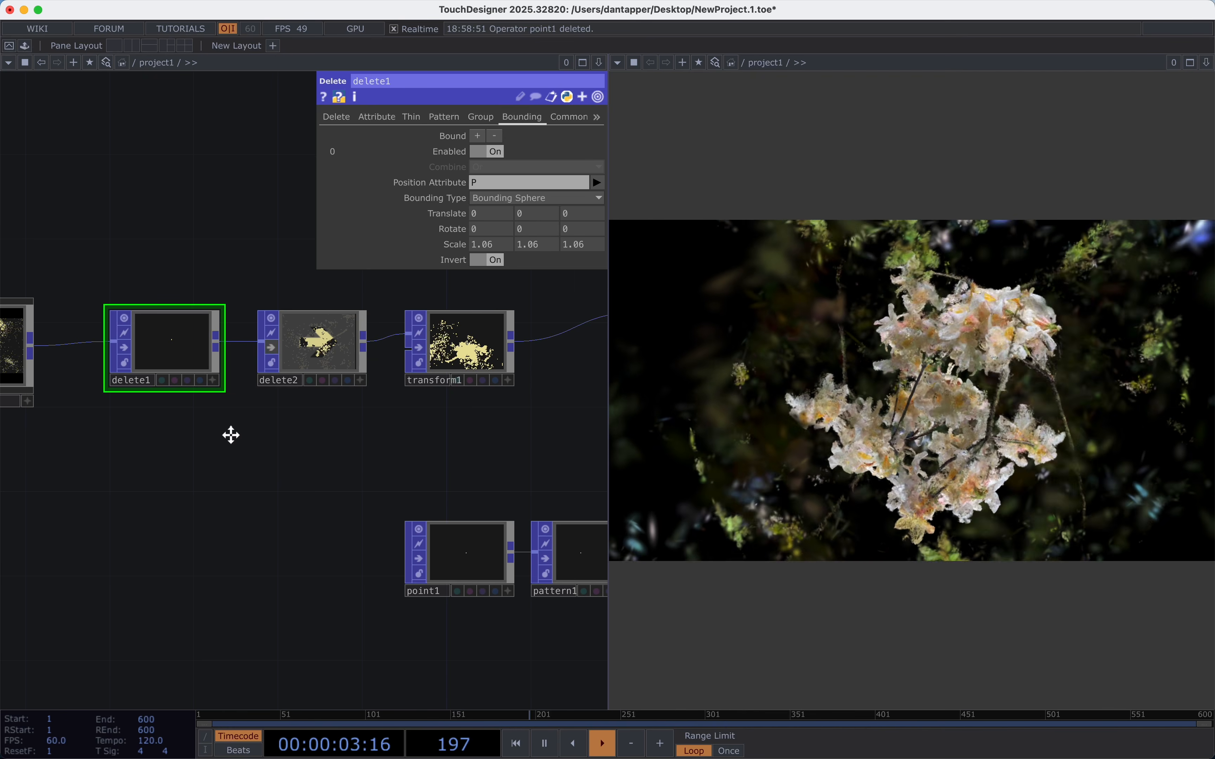
Move GS_POP_Calculation and GS_POP_Render away from copy1 and insert a Delete POP between copy1 and GS_POP_Calculation.
{"action": "left_click_drag", "start_coordinate": [230, 434], "coordinate": [3, 447]}
{"action": "scroll", "coordinate": [160, 447], "scroll_direction": "down", "scroll_amount": 4}
{"action": "left_click_drag", "start_coordinate": [386, 470], "coordinate": [215, 473]}
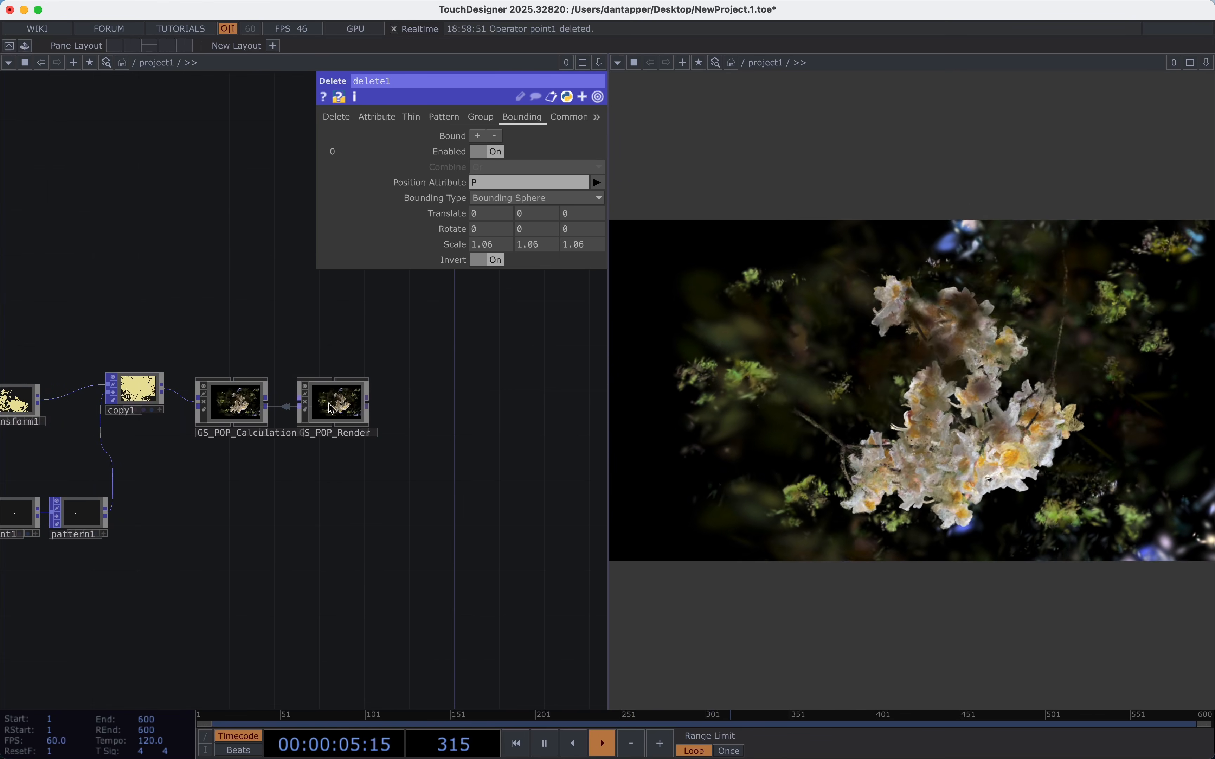
{"action": "left_click_drag", "start_coordinate": [329, 409], "coordinate": [443, 409]}
{"action": "left_click_drag", "start_coordinate": [237, 409], "coordinate": [347, 409]}
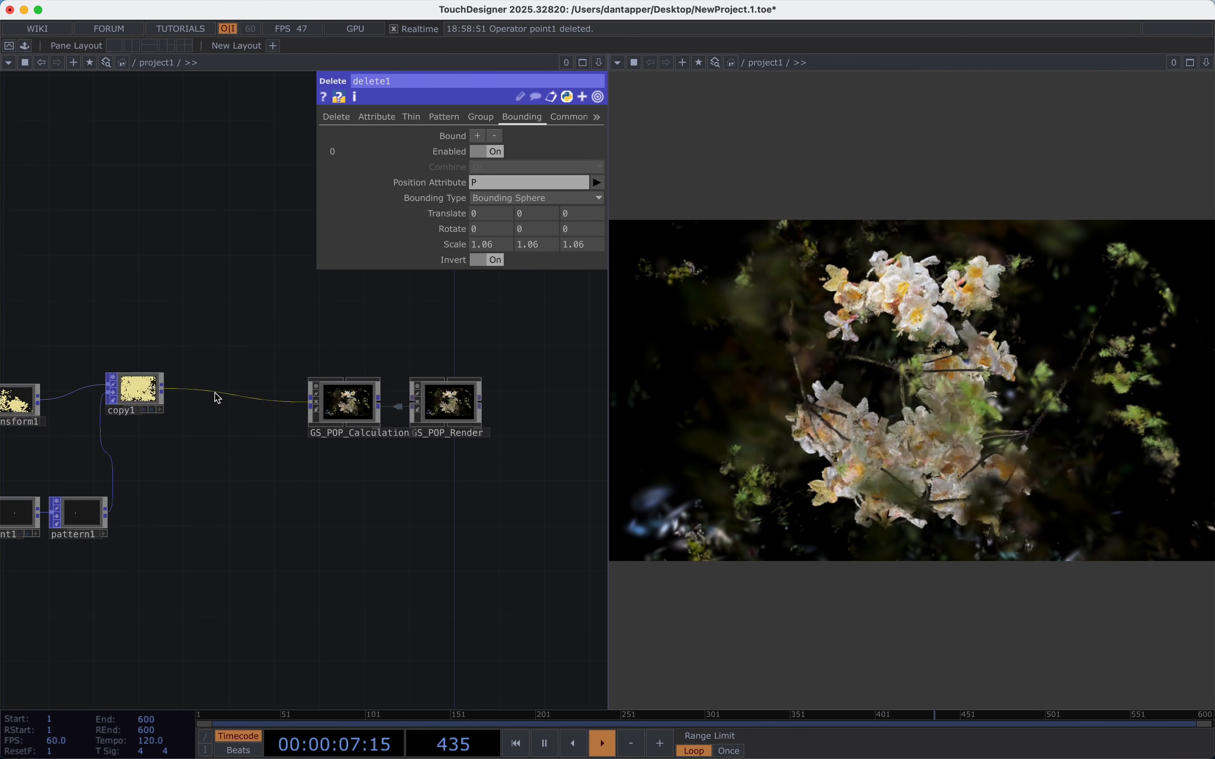
{"action": "right_click", "coordinate": [217, 399]}
{"action": "left_click", "coordinate": [246, 377]}
{"action": "type", "text": "de"}
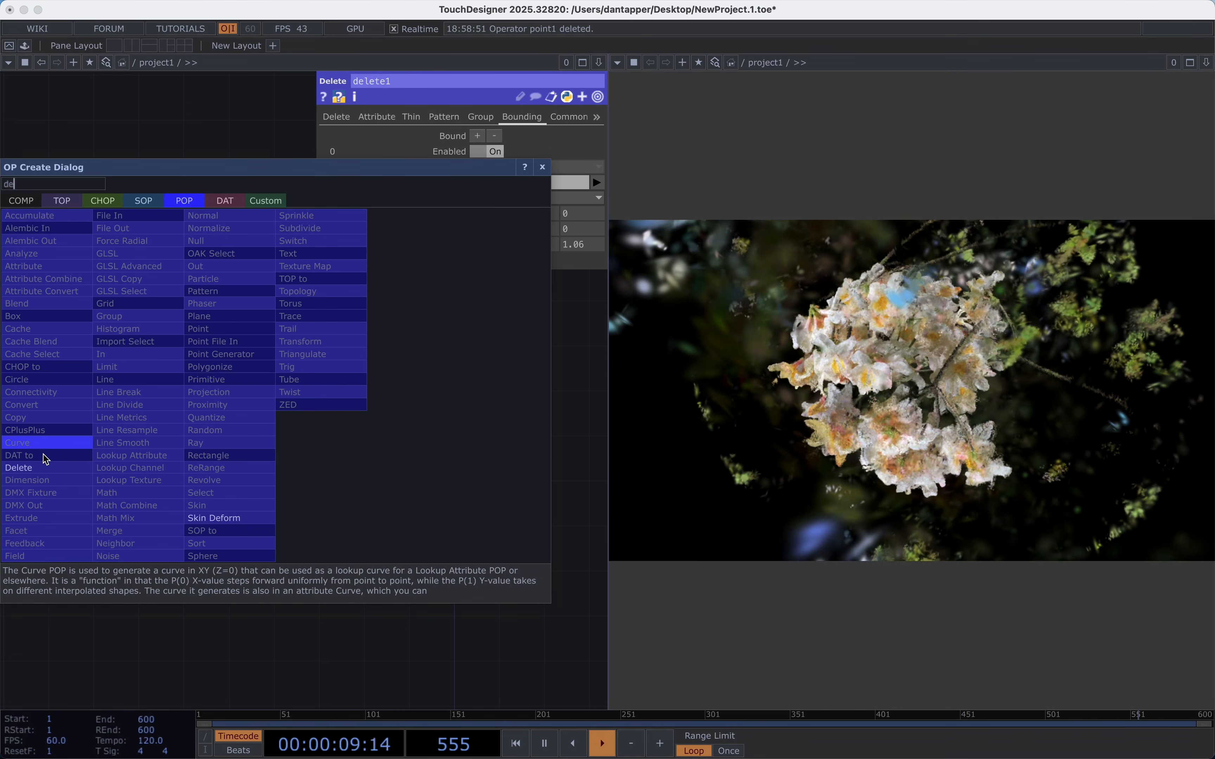
{"action": "left_click", "coordinate": [35, 468]}
{"action": "left_click", "coordinate": [212, 400]}
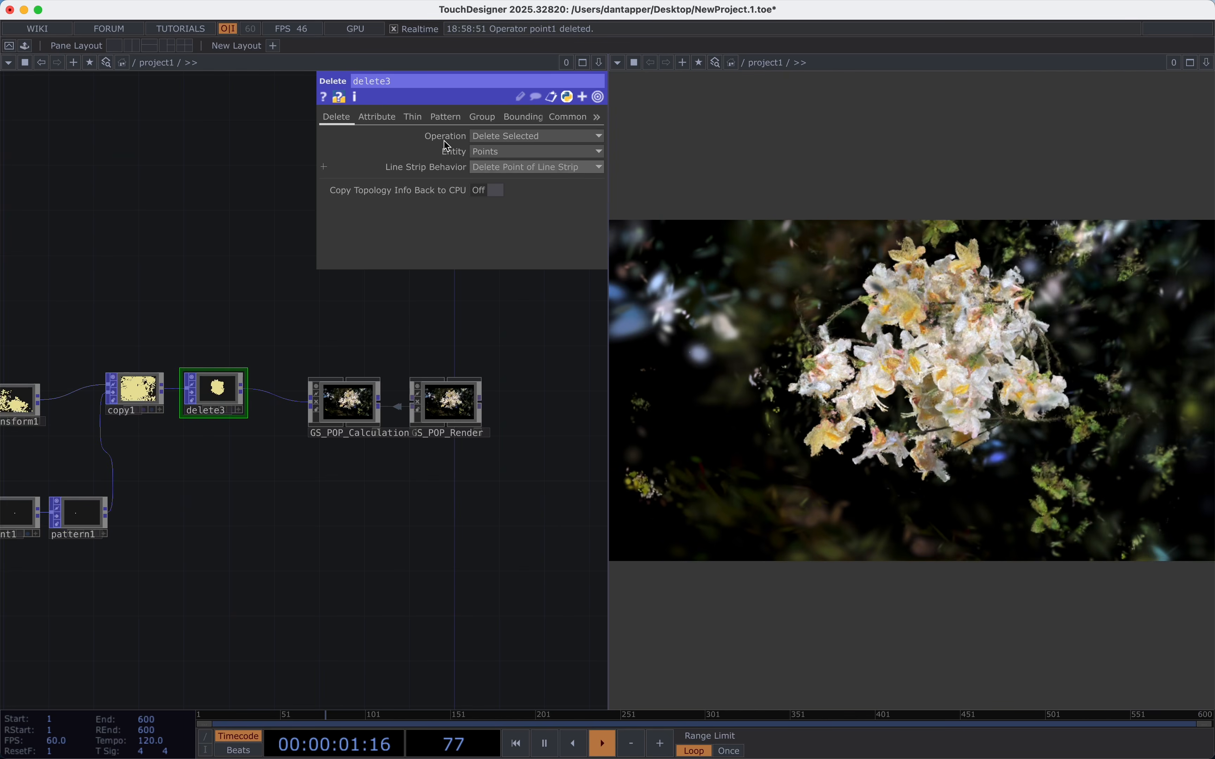
Enable delete3's inverted bounding box and set its scale to 0.6 on all three axes.
{"action": "left_click", "coordinate": [524, 117]}
{"action": "left_click", "coordinate": [495, 152]}
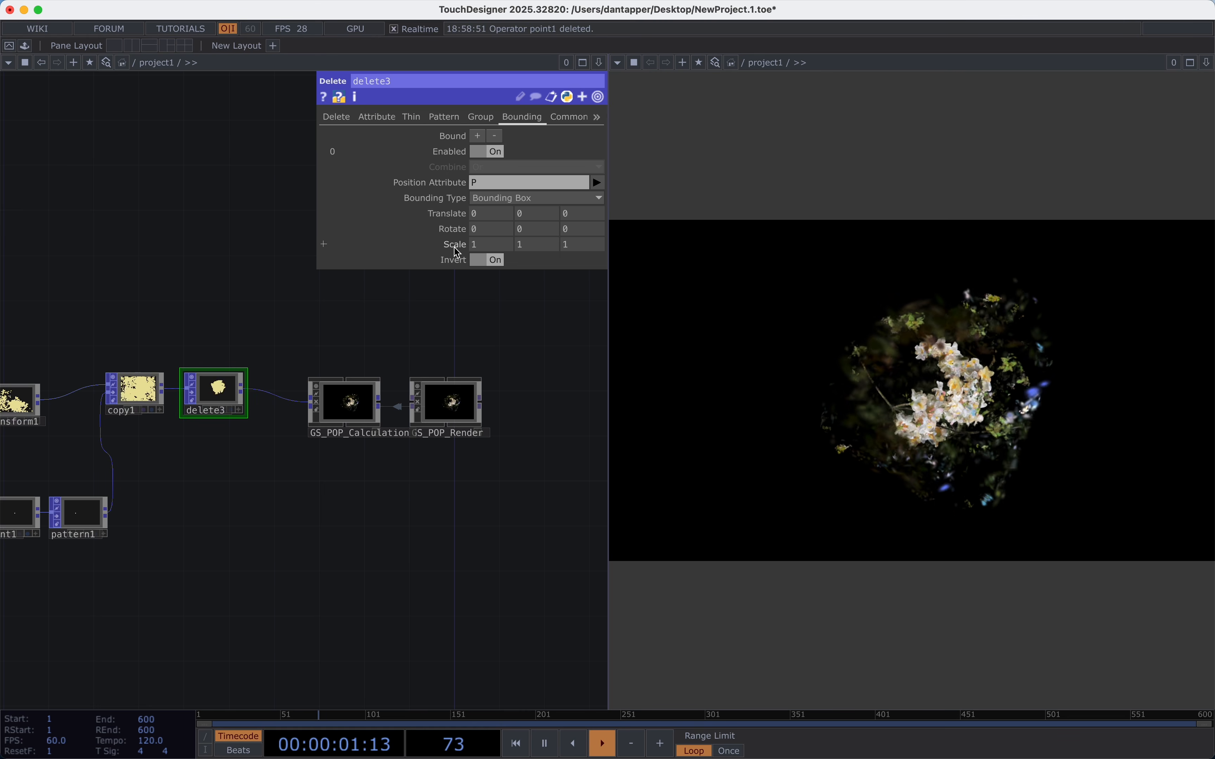
{"action": "mouse_move", "coordinate": [454, 246]}
{"action": "left_mouse_down"}
{"action": "mouse_move", "coordinate": [432, 223]}
{"action": "mouse_move", "coordinate": [457, 251]}
{"action": "left_mouse_up"}
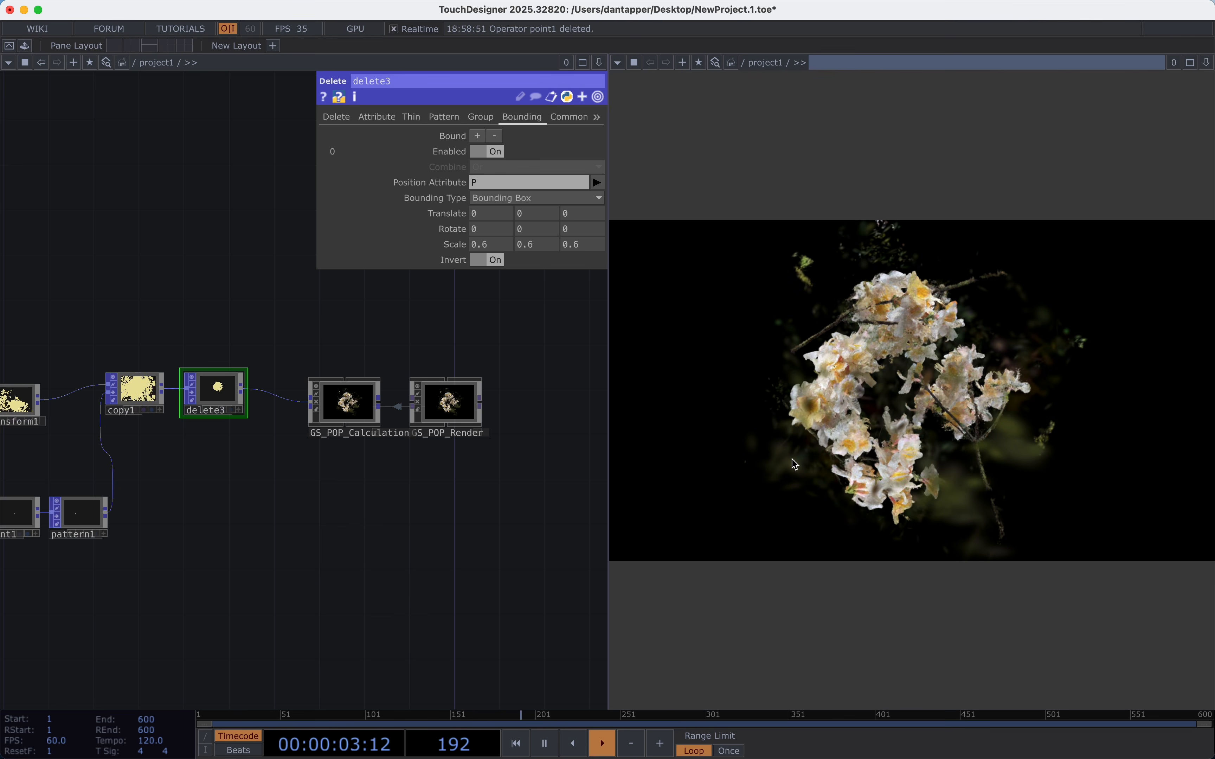
{"action": "right_click", "coordinate": [876, 424]}
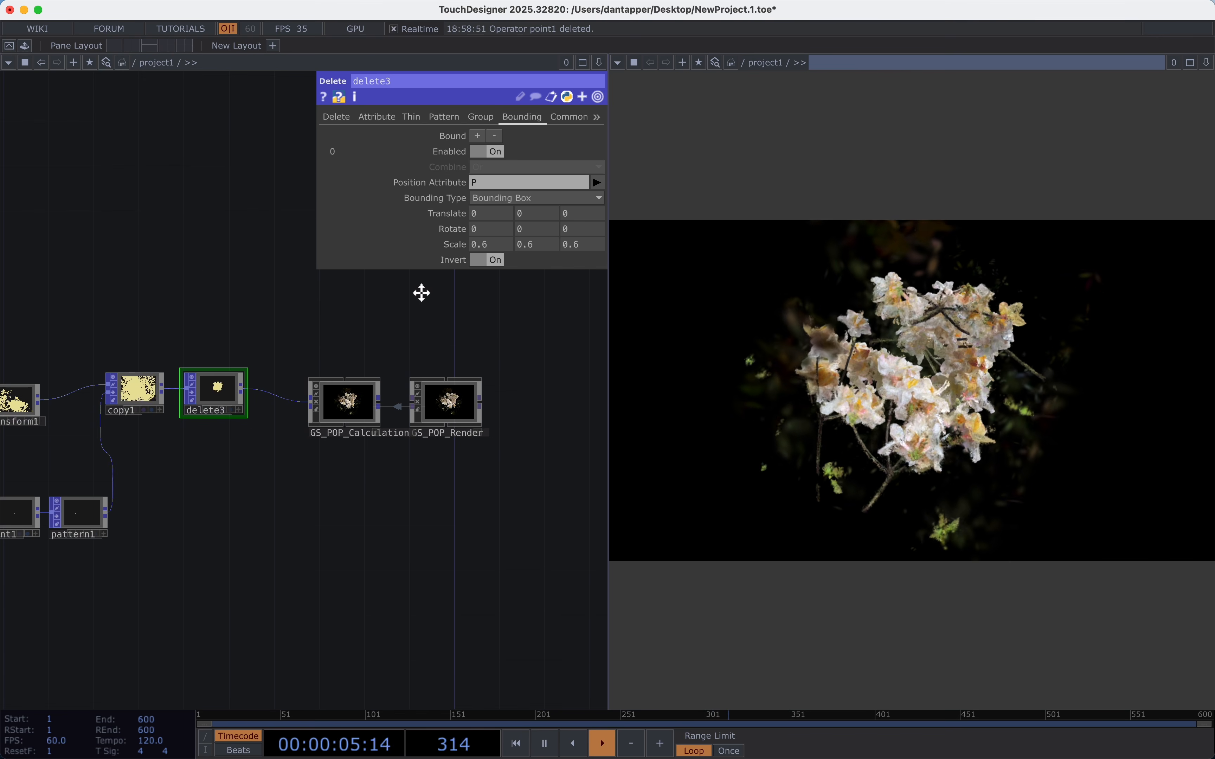
Set transform1's Uniform Scale to 1.99.
{"action": "left_click_drag", "start_coordinate": [422, 293], "coordinate": [766, 329]}
{"action": "left_click", "coordinate": [357, 442]}
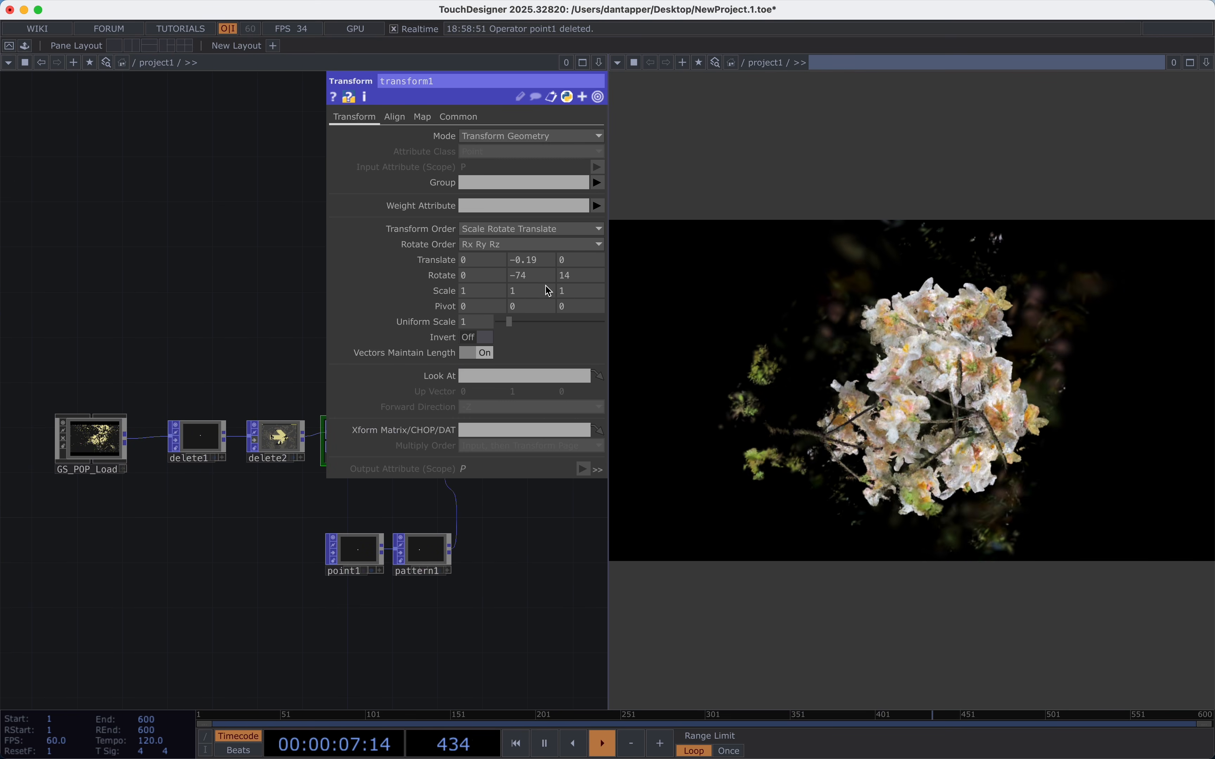
{"action": "mouse_move", "coordinate": [512, 322]}
{"action": "left_mouse_down"}
{"action": "mouse_move", "coordinate": [542, 321]}
{"action": "mouse_move", "coordinate": [474, 323]}
{"action": "mouse_move", "coordinate": [517, 320]}
{"action": "mouse_move", "coordinate": [500, 321]}
{"action": "left_mouse_up"}
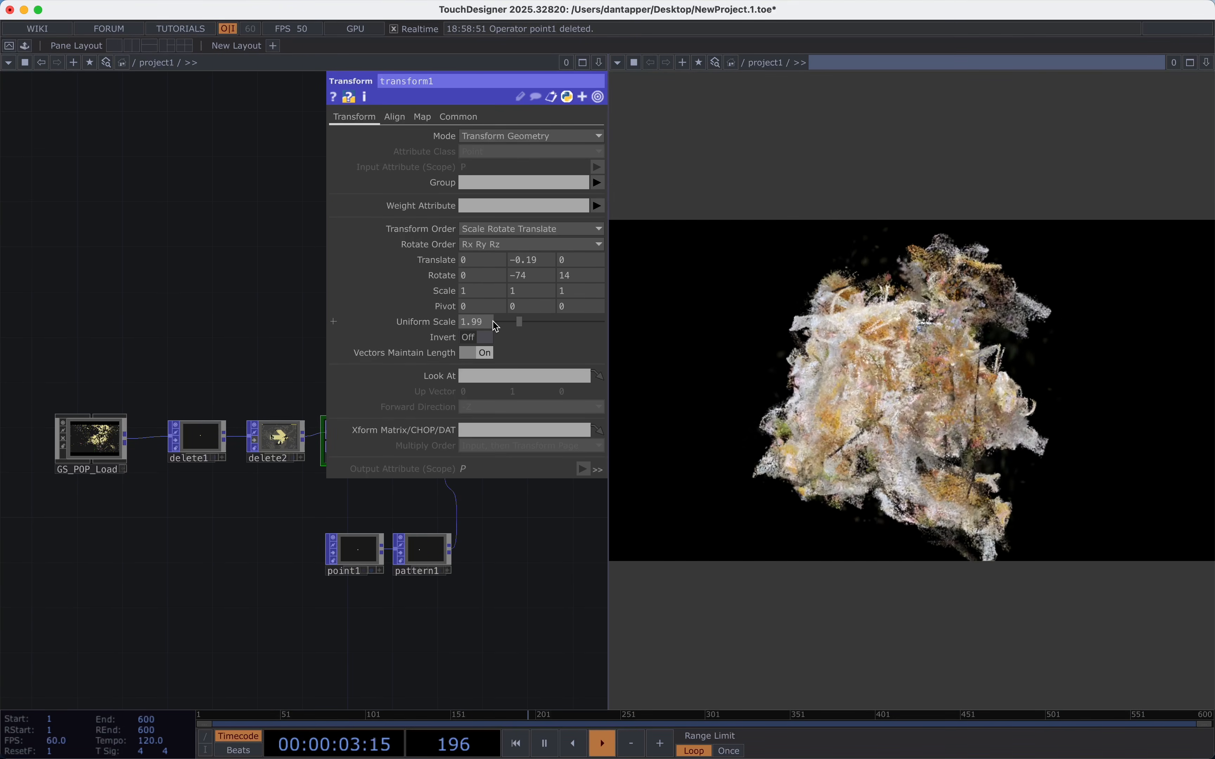
Spread out delete3 and GS_POP_Calculation, and insert a Noise POP between copy1 and delete3, close to copy1.
{"action": "left_click_drag", "start_coordinate": [502, 525], "coordinate": [160, 606]}
{"action": "left_click", "coordinate": [366, 538]}
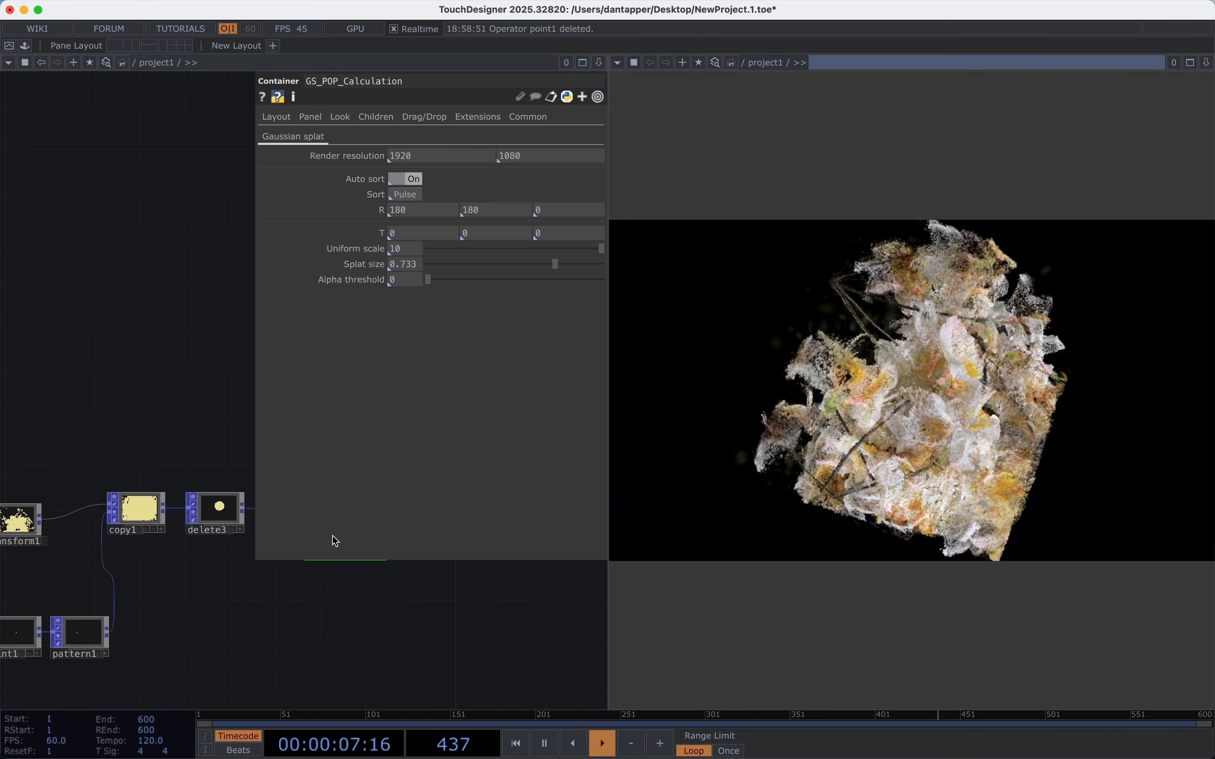
{"action": "key", "text": "p"}
{"action": "left_click_drag", "start_coordinate": [355, 517], "coordinate": [547, 516]}
{"action": "left_click_drag", "start_coordinate": [224, 508], "coordinate": [371, 507]}
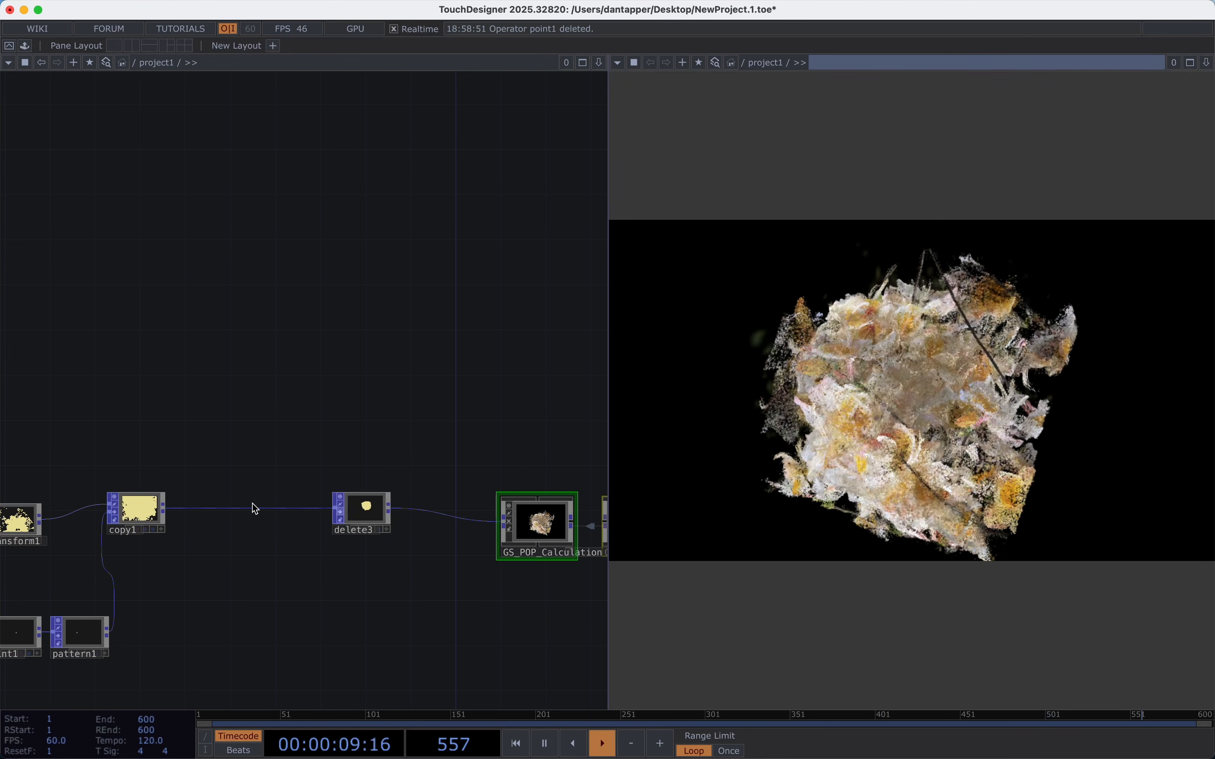
{"action": "right_click", "coordinate": [224, 510]}
{"action": "left_click", "coordinate": [237, 496]}
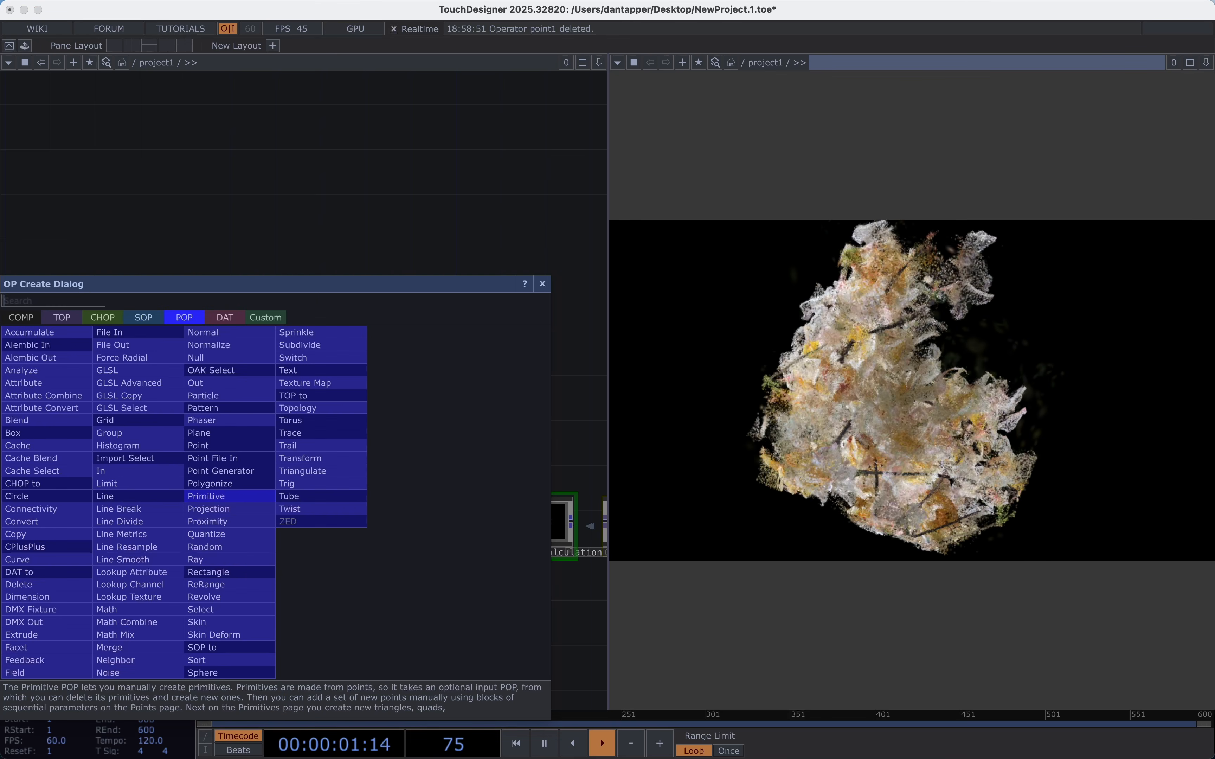
{"action": "type", "text": "no"}
{"action": "left_click", "coordinate": [115, 672]}
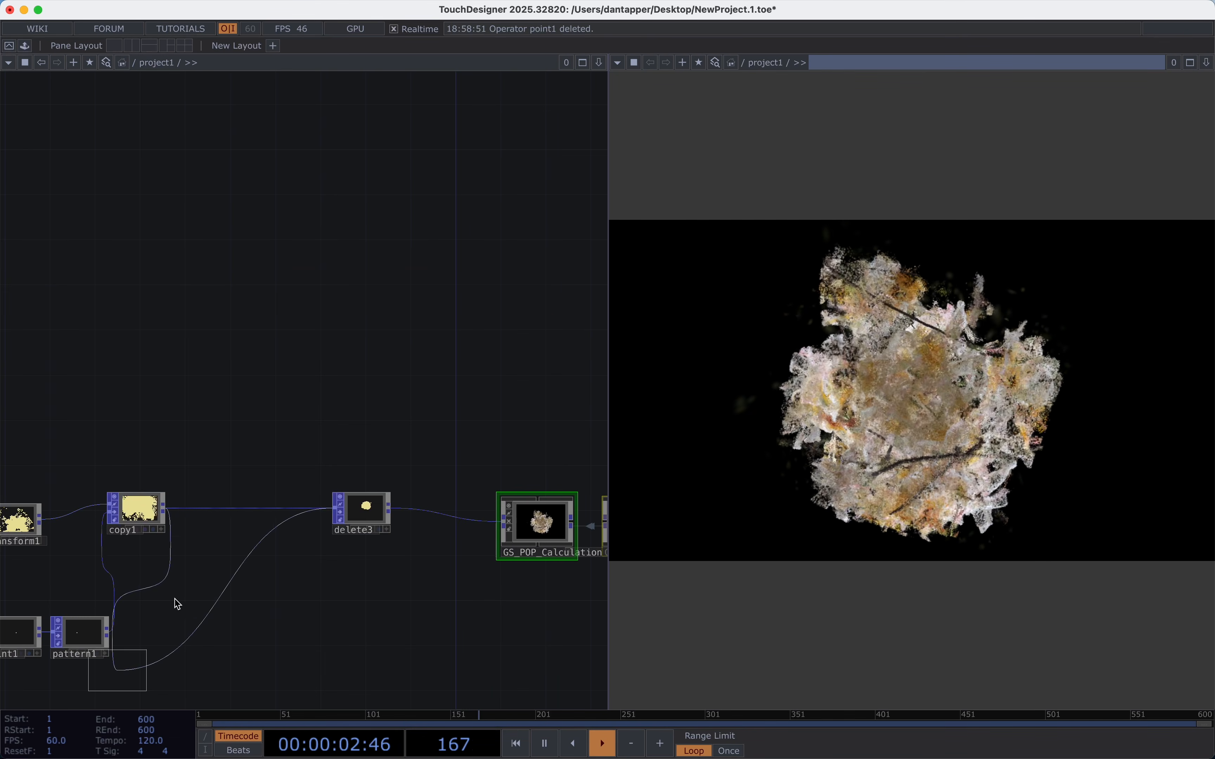
{"action": "left_click", "coordinate": [265, 511]}
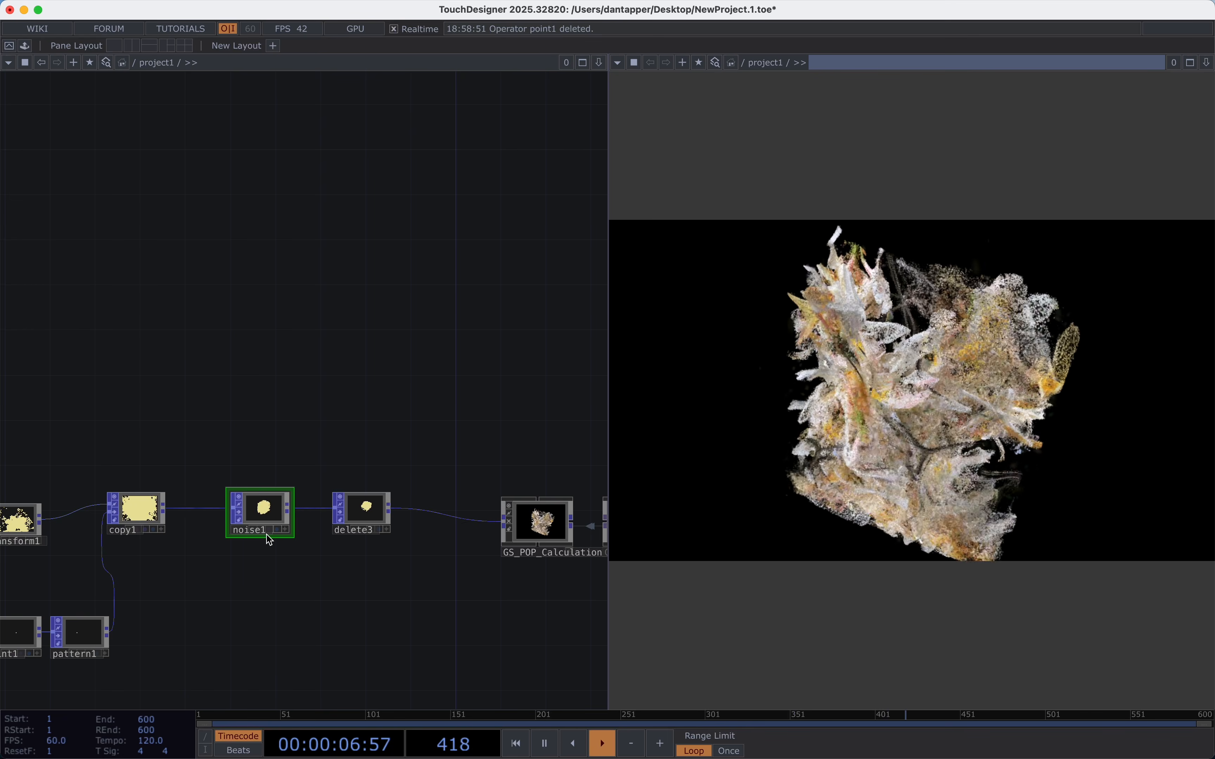
{"action": "left_click_drag", "start_coordinate": [268, 535], "coordinate": [224, 535]}
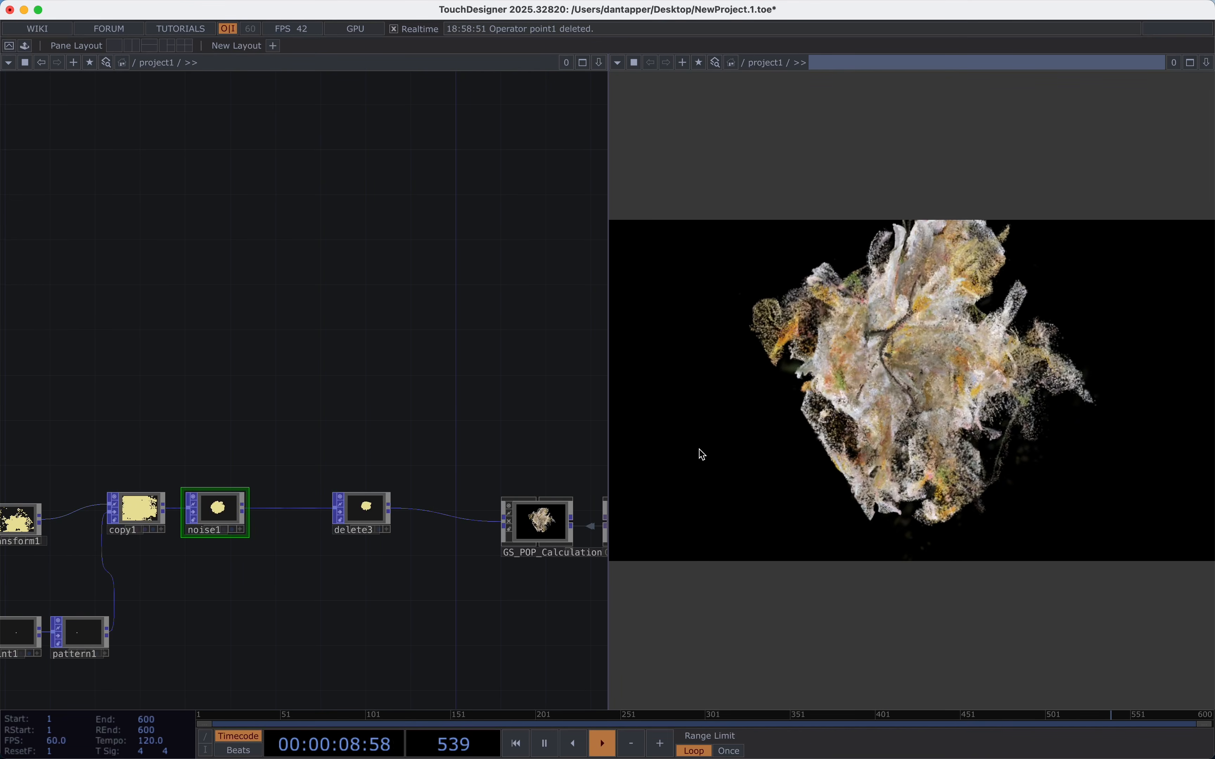
Set delete3's bounding box scale to 1 on all axes and noise1's Amplitude to 0.03.
{"action": "left_click", "coordinate": [366, 510]}
{"action": "key", "text": "p"}
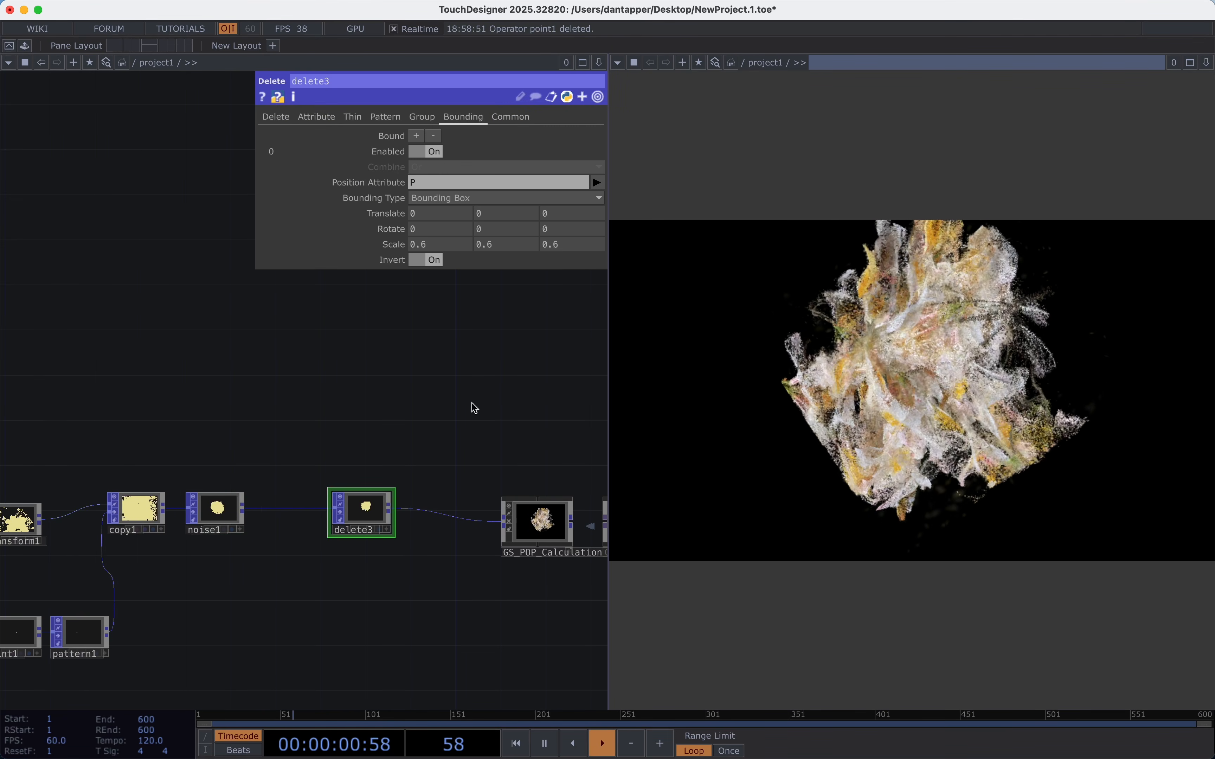
{"action": "mouse_move", "coordinate": [401, 239]}
{"action": "middle_mouse_down"}
{"action": "mouse_move", "coordinate": [451, 239]}
{"action": "mouse_move", "coordinate": [423, 244]}
{"action": "middle_mouse_up"}
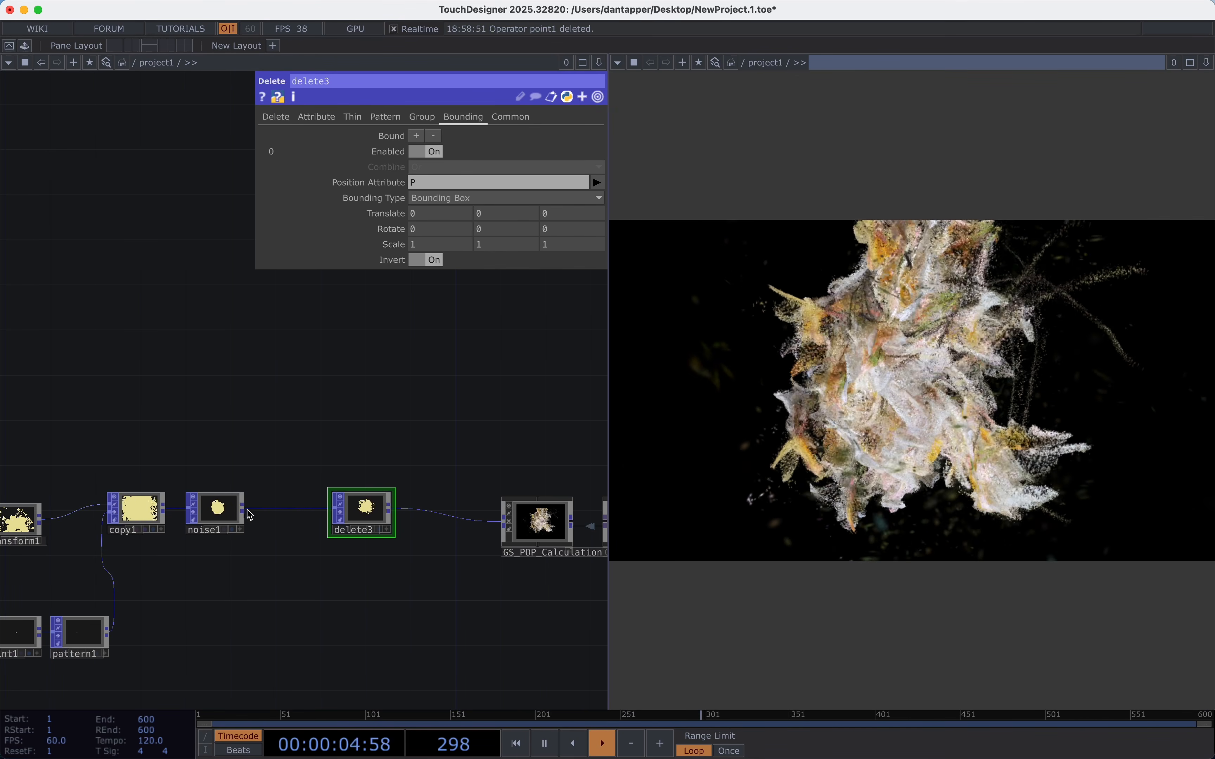
{"action": "left_click", "coordinate": [209, 520]}
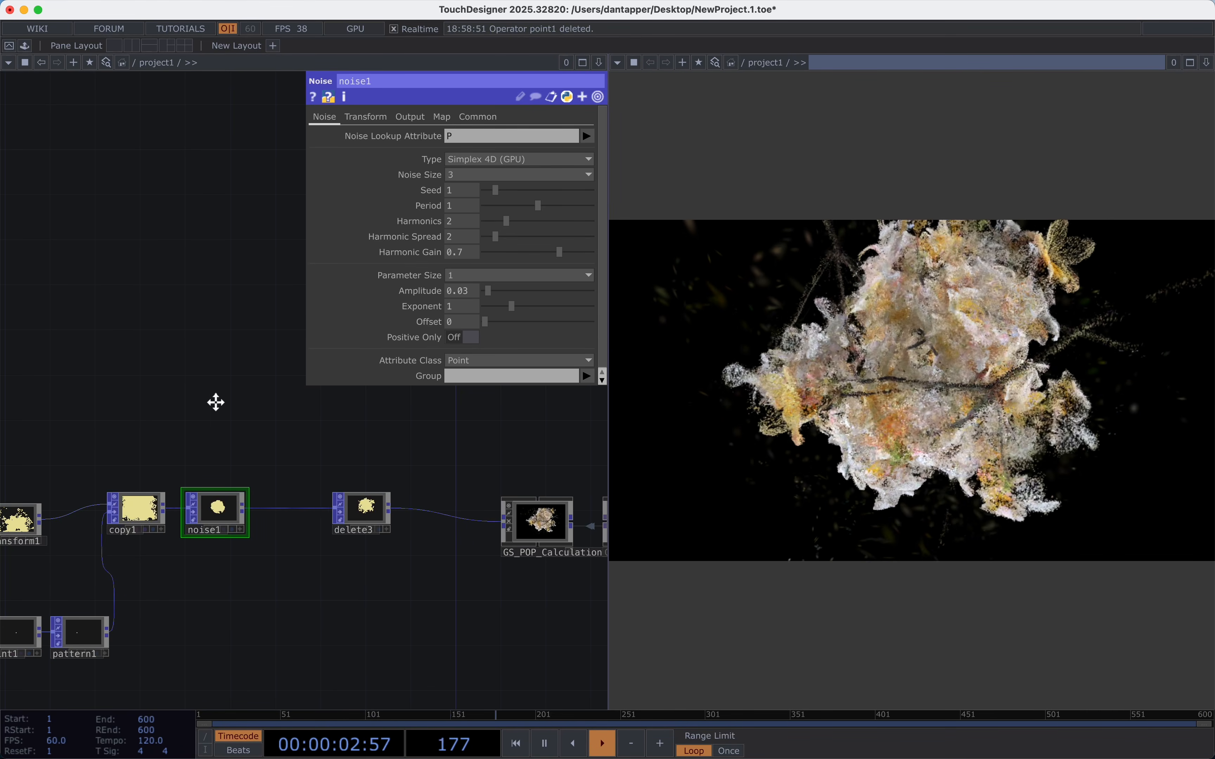
Move point1 and pattern1 away from copy1 and insert a second Pattern POP between pattern1 and copy1.
{"action": "scroll", "coordinate": [220, 504], "scroll_direction": "left", "scroll_amount": 5}
{"action": "left_click", "coordinate": [219, 504]}
{"action": "left_click", "coordinate": [269, 121]}
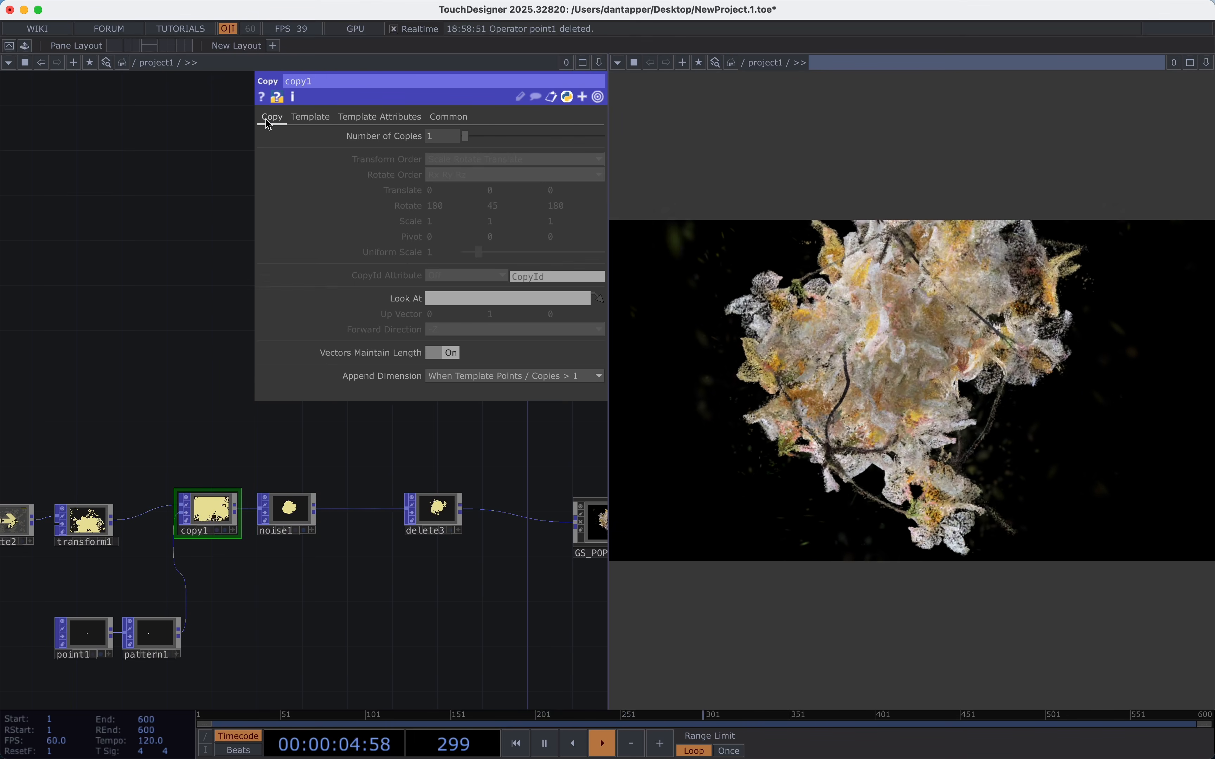
{"action": "scroll", "coordinate": [239, 624], "scroll_direction": "left", "scroll_amount": 10}
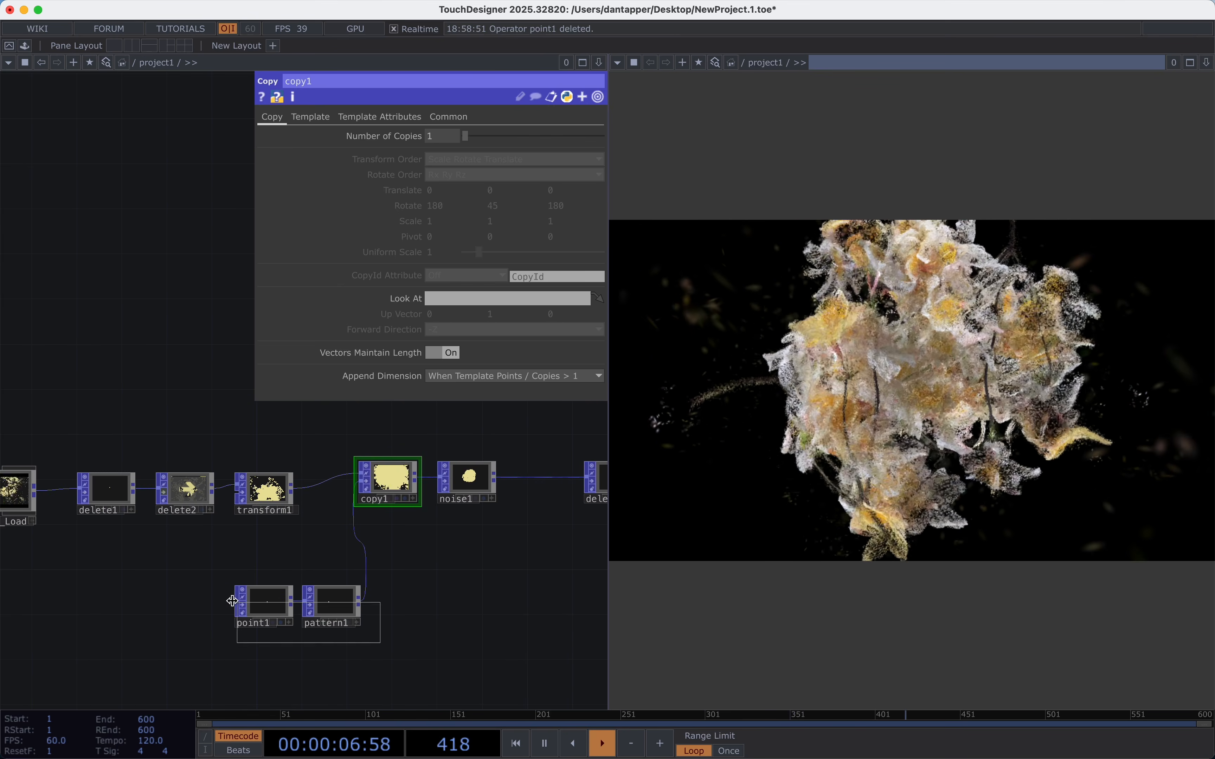
{"action": "left_click", "coordinate": [240, 604]}
{"action": "left_click_drag", "start_coordinate": [354, 622], "coordinate": [263, 622]}
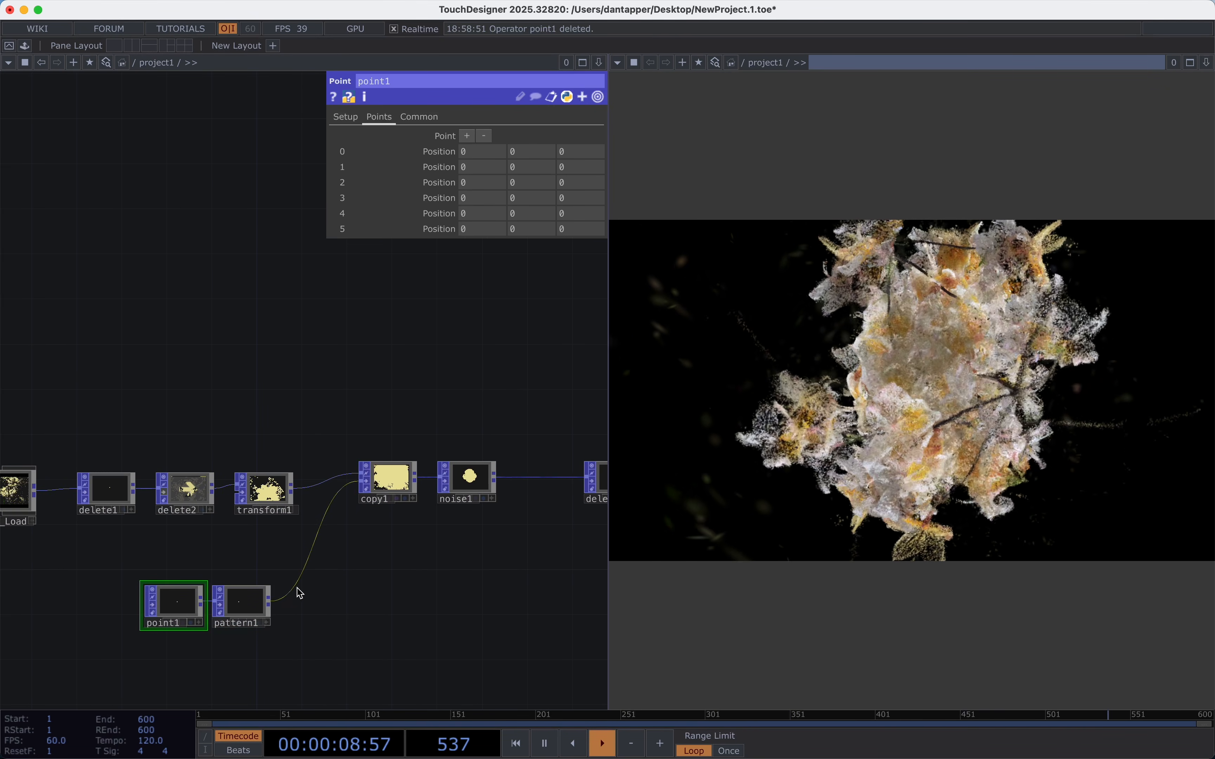
{"action": "right_click", "coordinate": [300, 593]}
{"action": "left_click", "coordinate": [321, 573]}
{"action": "type", "text": "pa"}
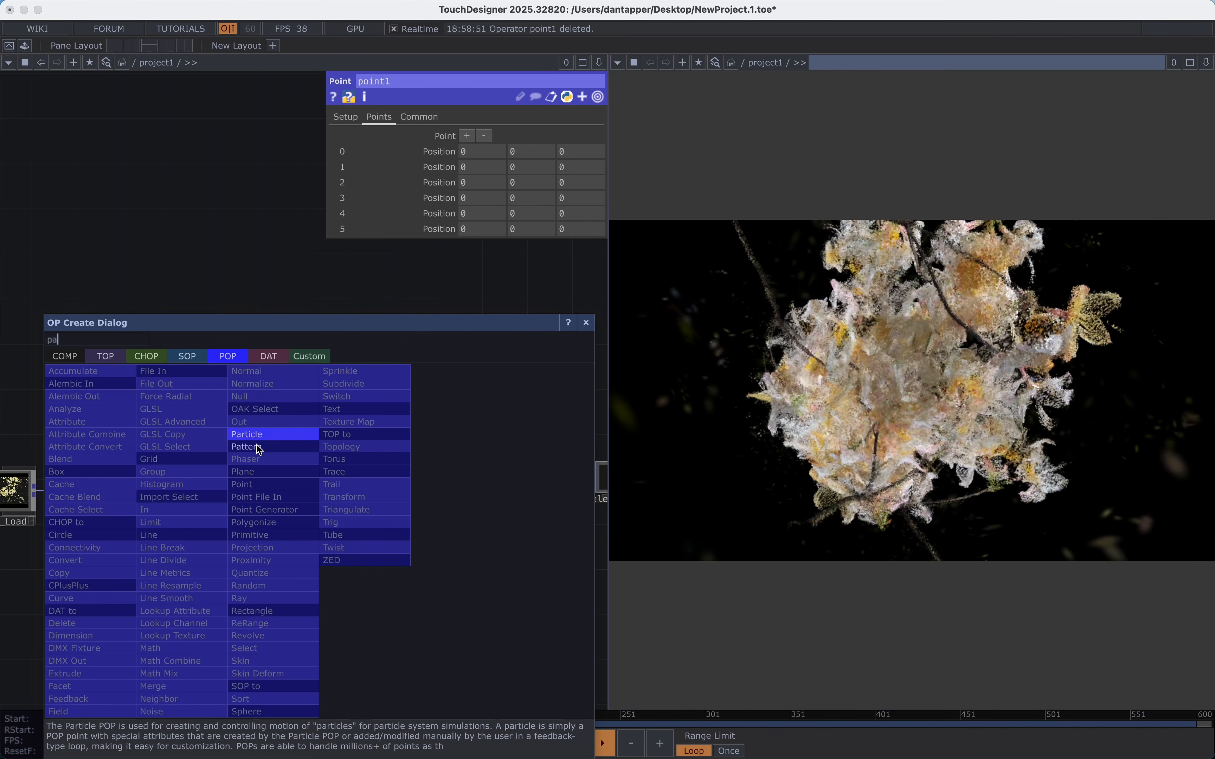
{"action": "left_click", "coordinate": [260, 447]}
{"action": "left_click", "coordinate": [314, 599]}
Set pattern2's Output Attribute Scope to Scale.
{"action": "key", "text": "p"}
{"action": "key", "text": "p"}
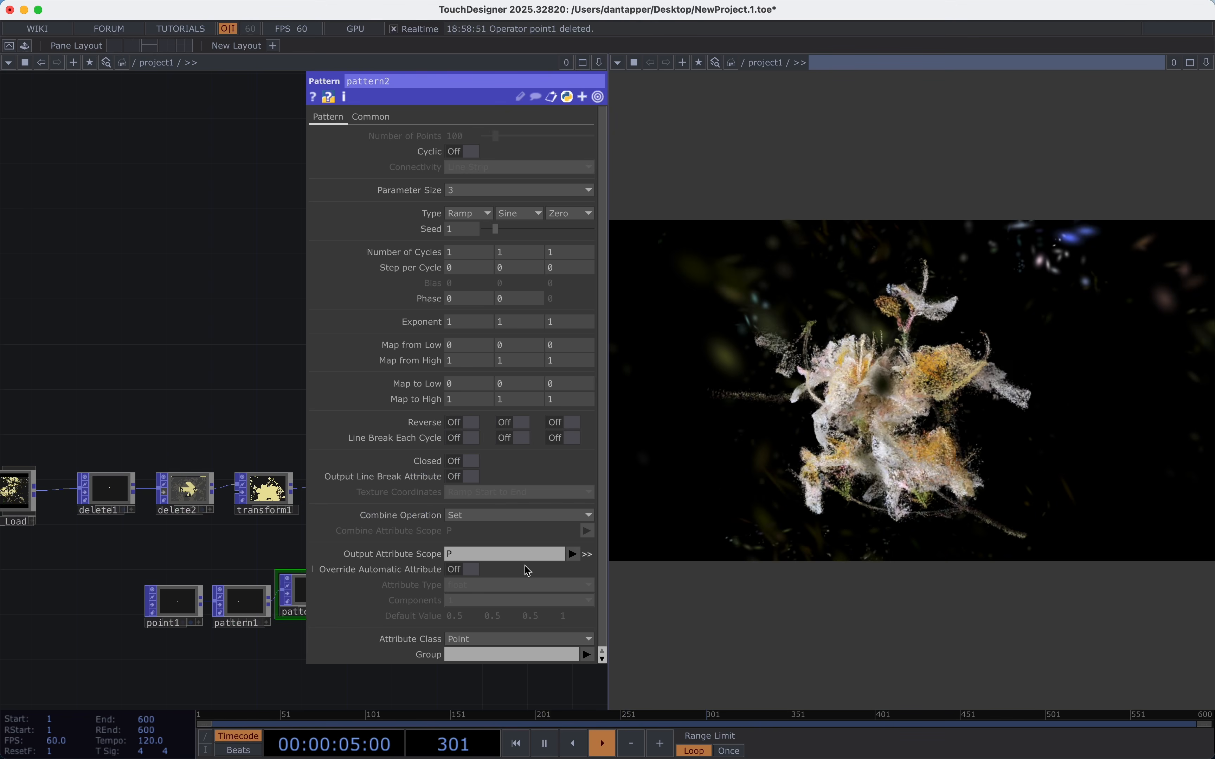
{"action": "type", "text": "Scale"}
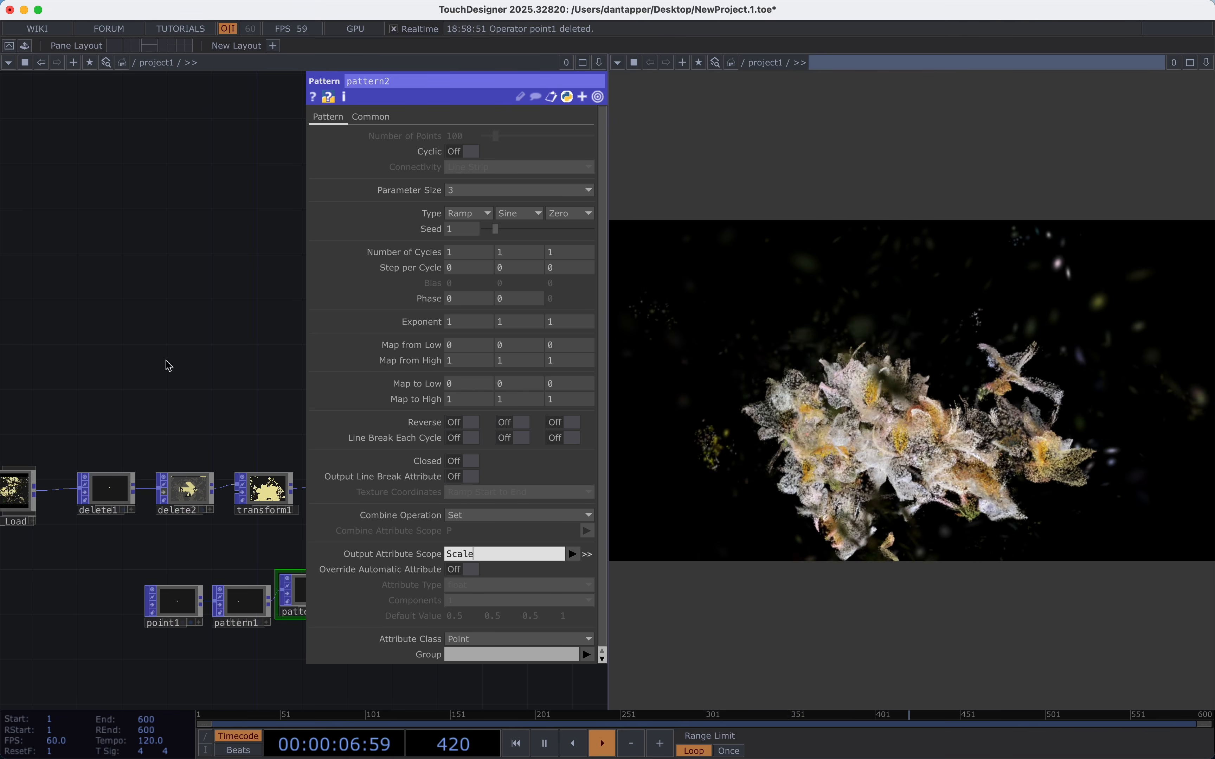
{"action": "key", "text": "Return"}
{"action": "key", "text": "p"}
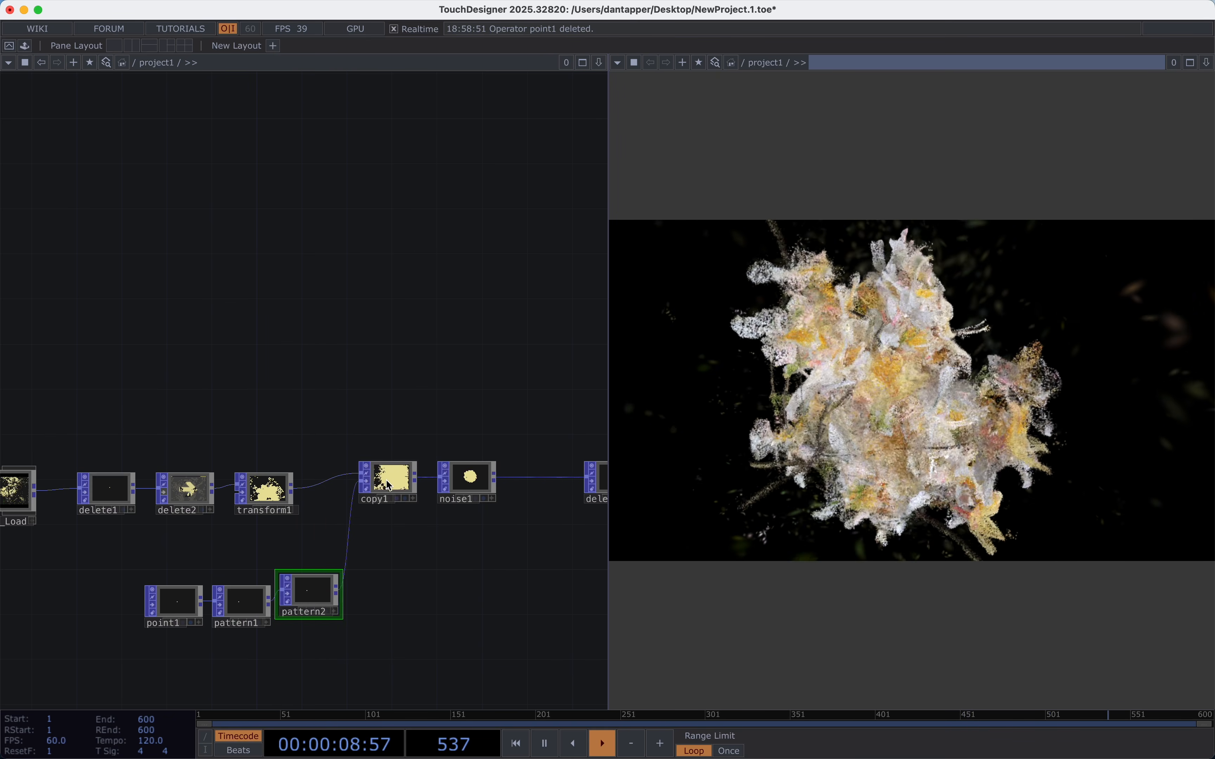
Enable Template Scale on copy1 and assign the Scale attribute to it.
{"action": "left_click", "coordinate": [386, 479]}
{"action": "key", "text": "p"}
{"action": "left_click", "coordinate": [307, 119]}
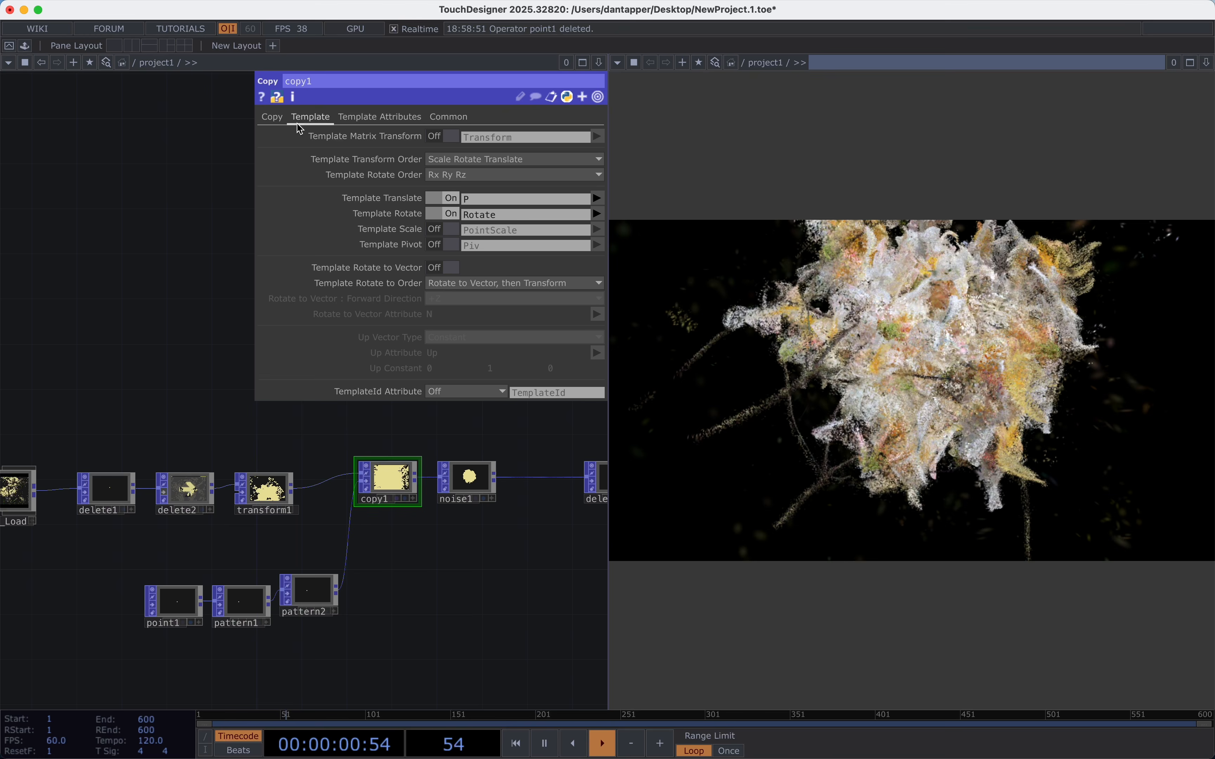
{"action": "left_click", "coordinate": [444, 229]}
{"action": "left_click", "coordinate": [597, 229]}
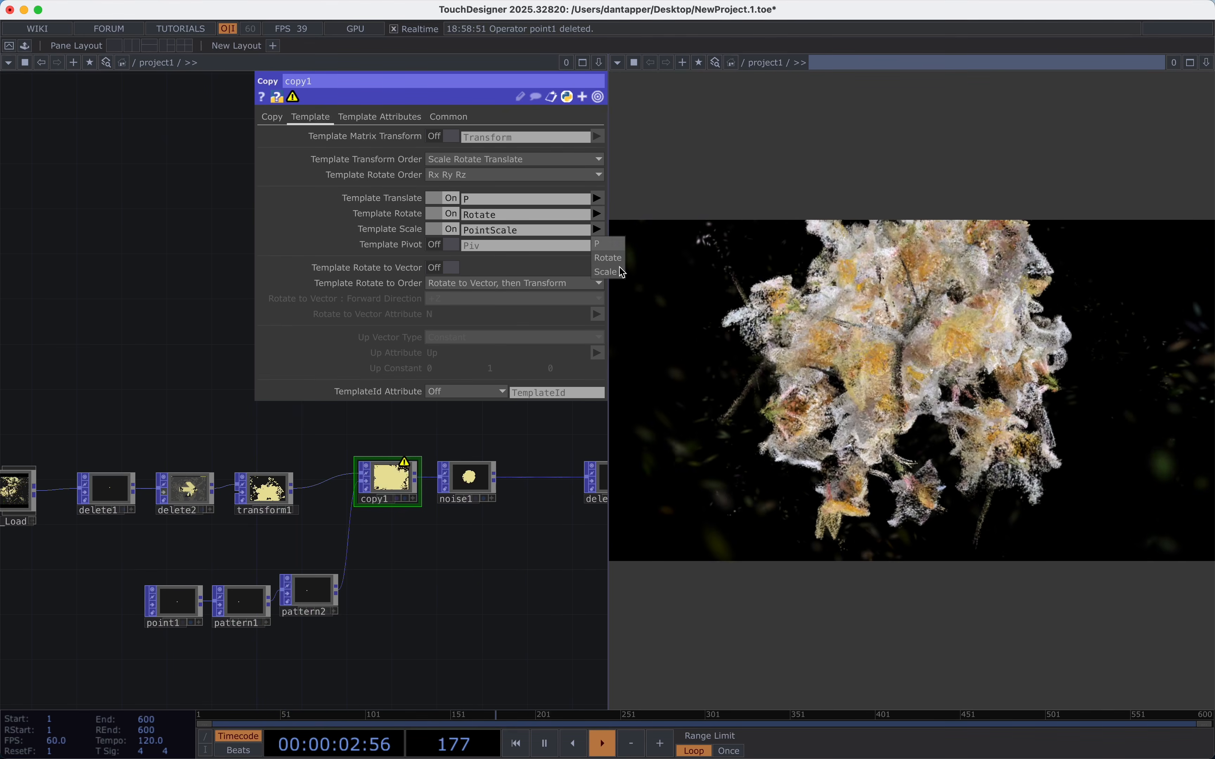
{"action": "left_click", "coordinate": [608, 271]}
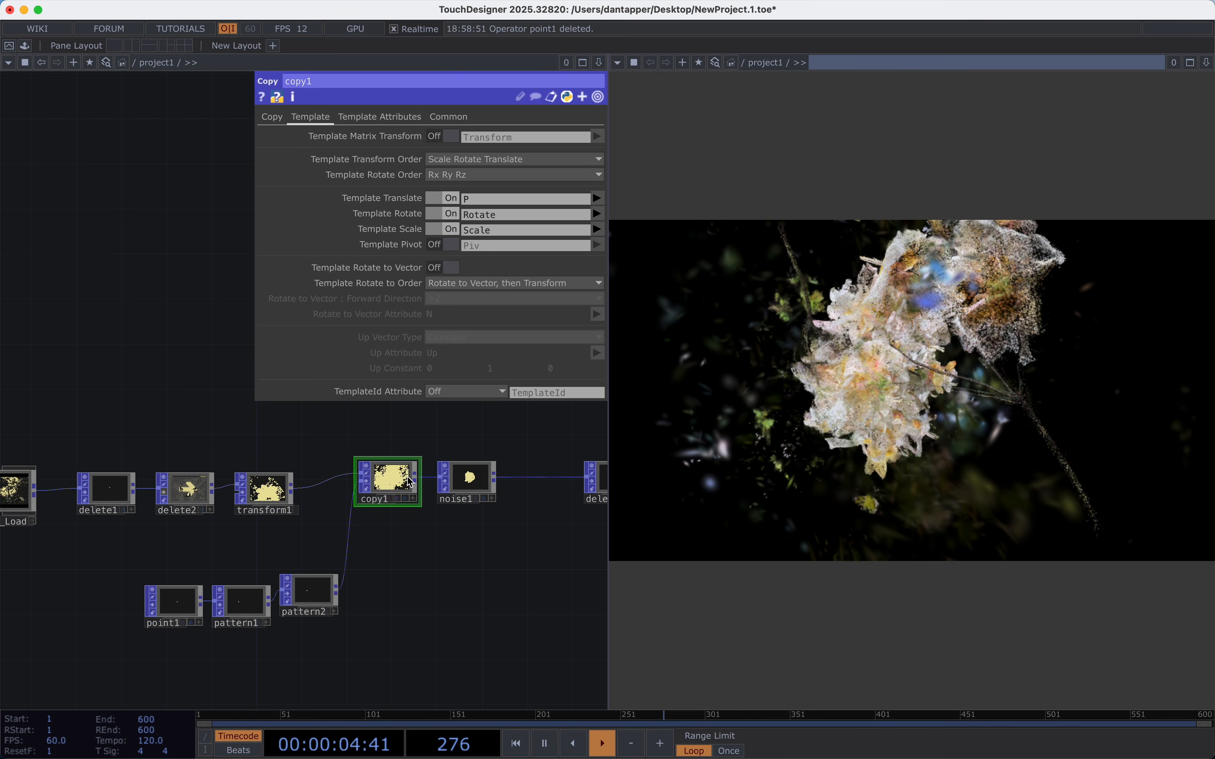
Set pattern2's Map from Low to 0 and Map to Low to 0.1.
{"action": "left_click", "coordinate": [323, 588]}
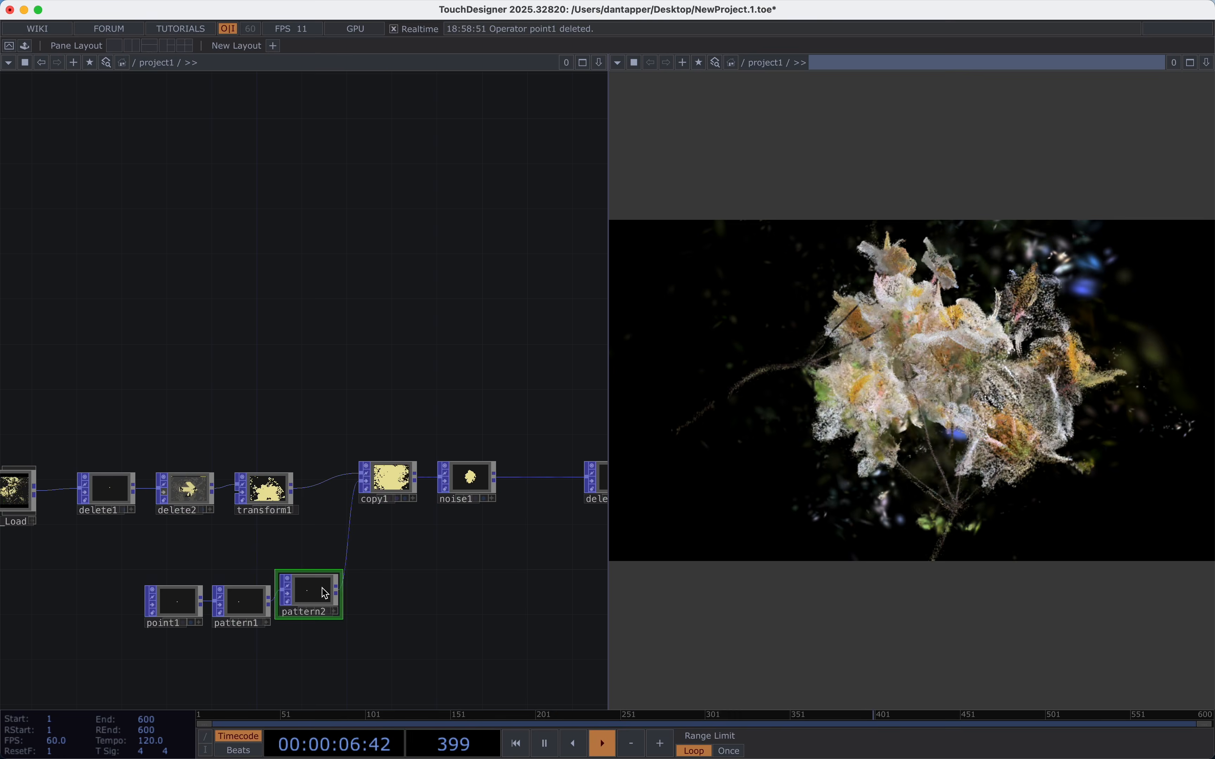
{"action": "key", "text": "p"}
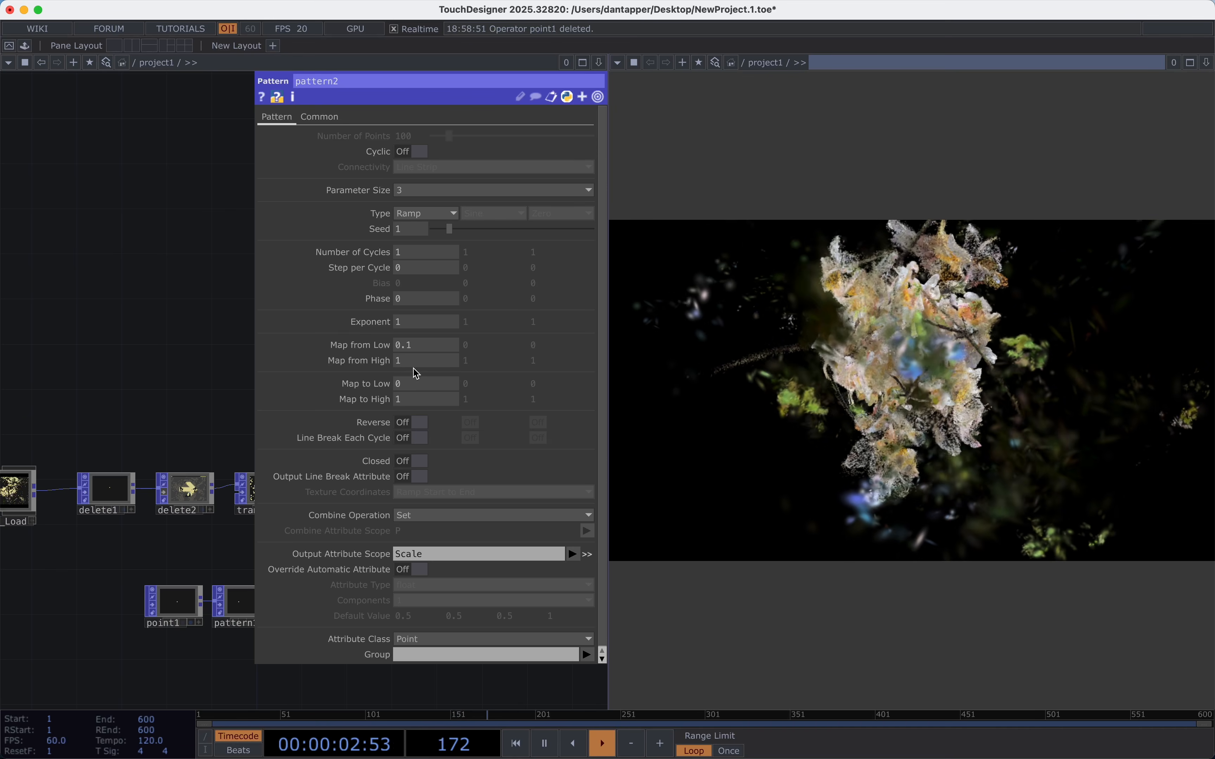
{"action": "type", "text": "0"}
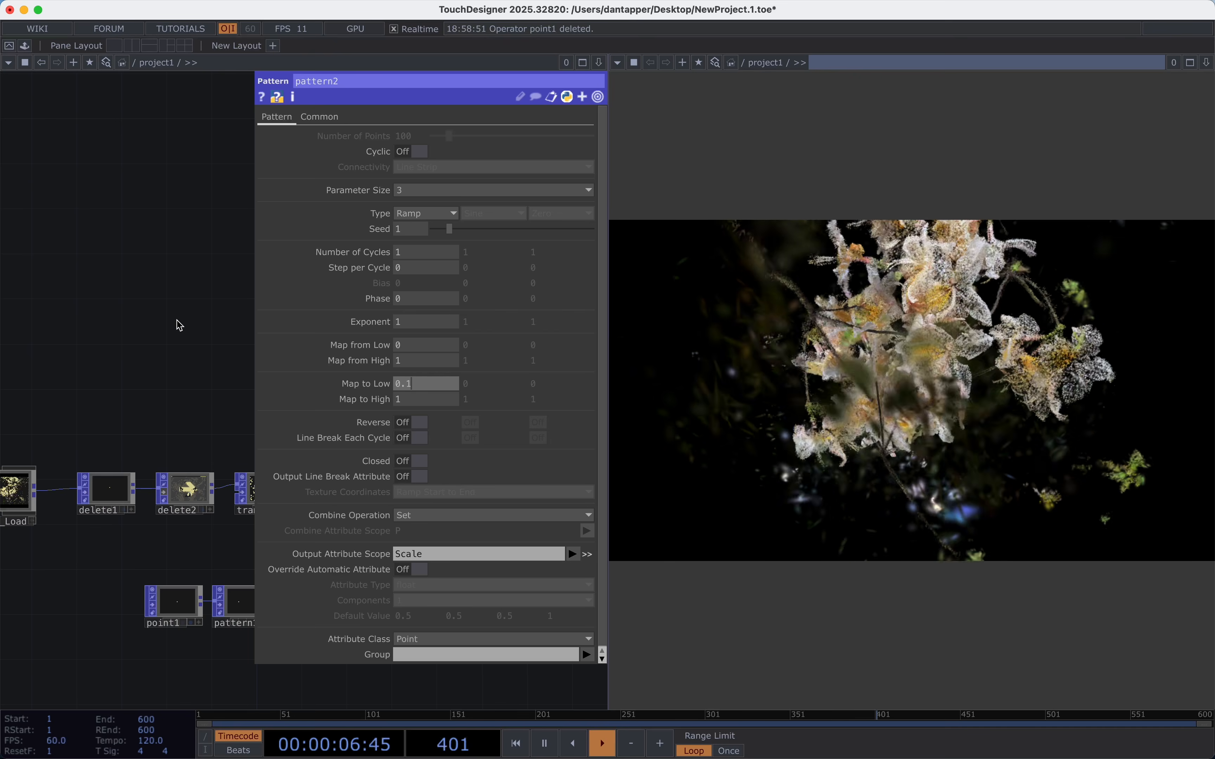
Set pattern2's Map to Low to 0.2 and drive its Phase with the expression absTime.seconds.
{"action": "left_click", "coordinate": [426, 383]}
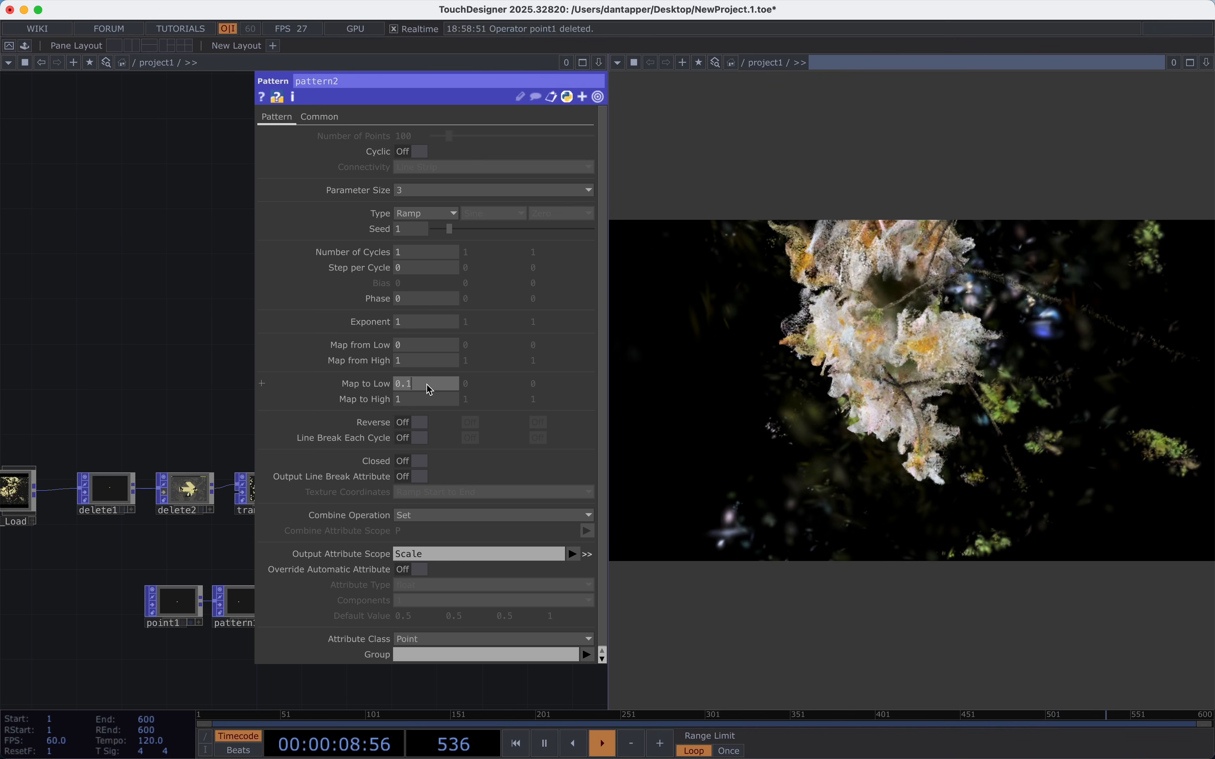
{"action": "type", "text": "0.2"}
{"action": "key", "text": "Return"}
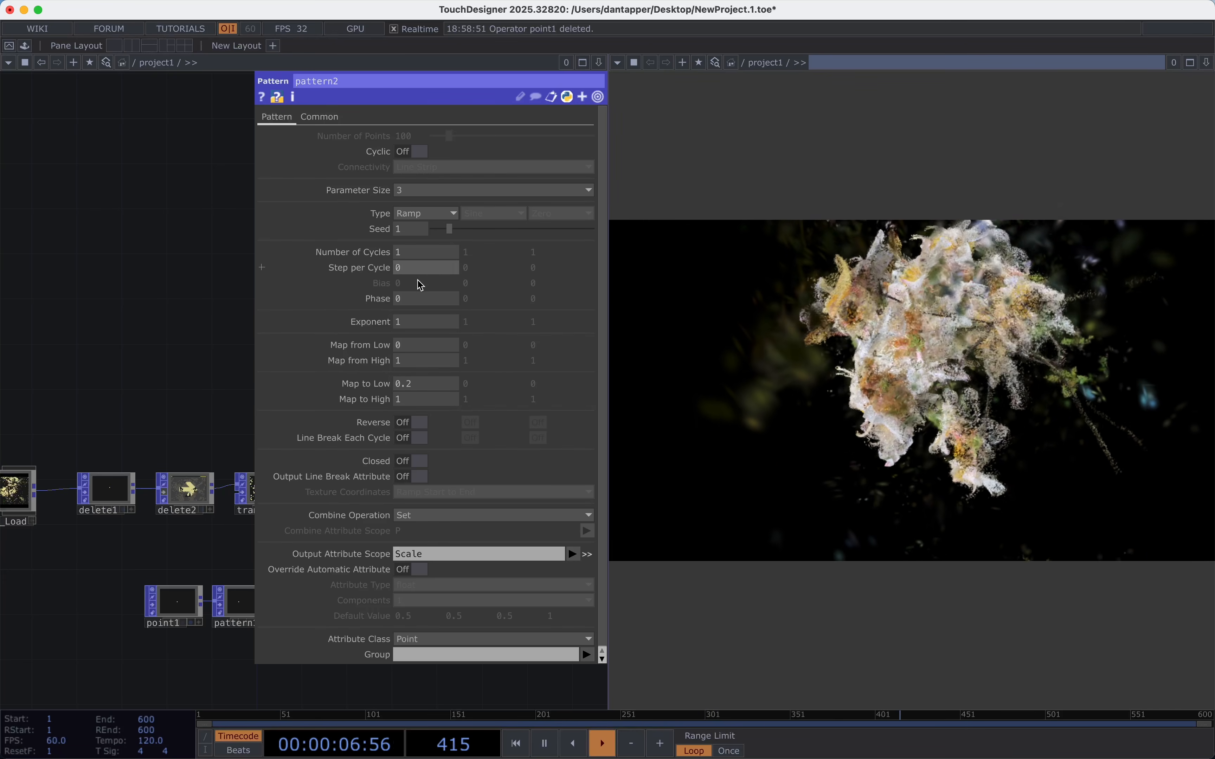
{"action": "left_click", "coordinate": [422, 298]}
{"action": "type", "text": "absTime.seconds"}
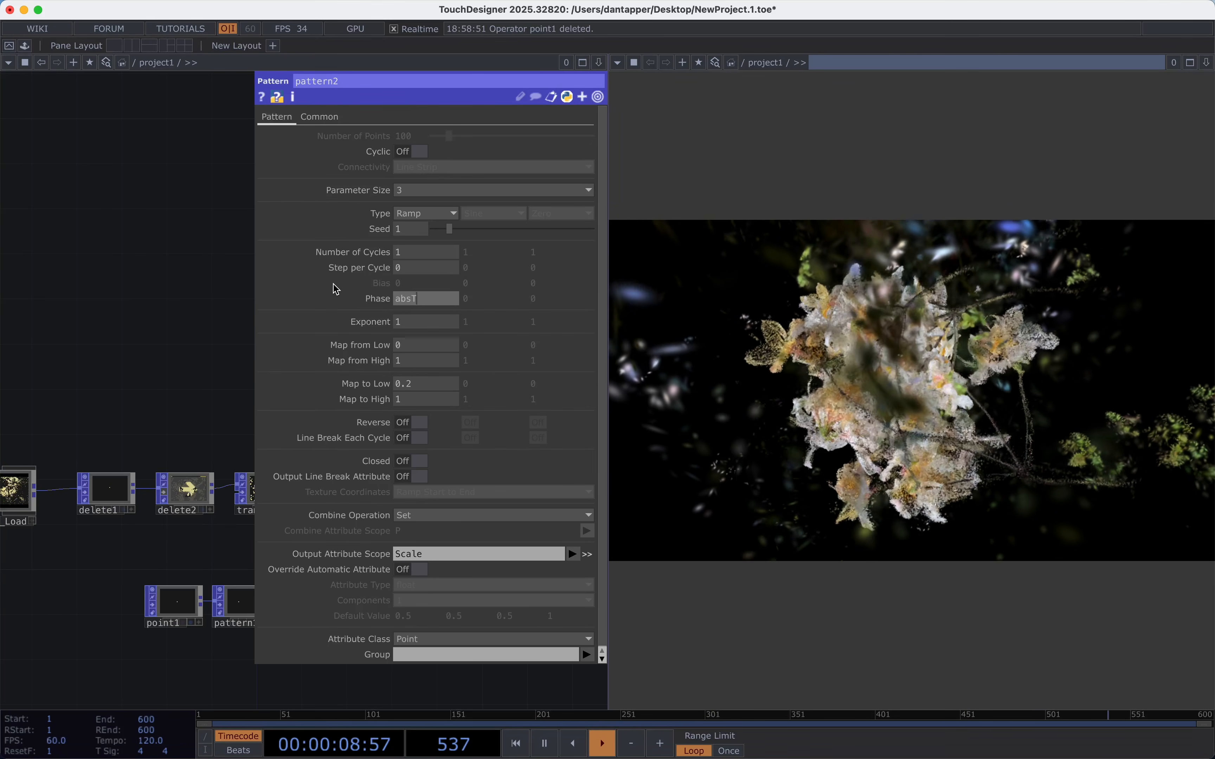
{"action": "key", "text": "Return"}
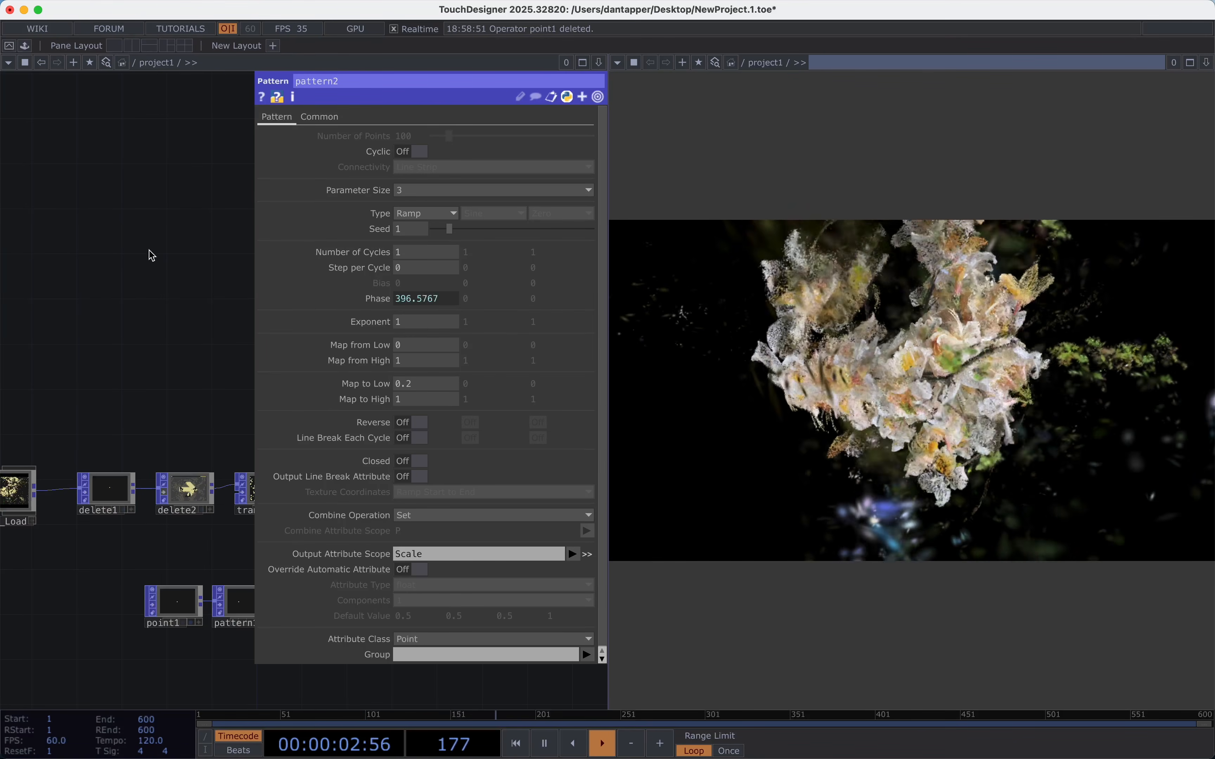
Set pattern2's Type to Sine and open its Map from Low value for editing.
{"action": "left_click", "coordinate": [422, 213]}
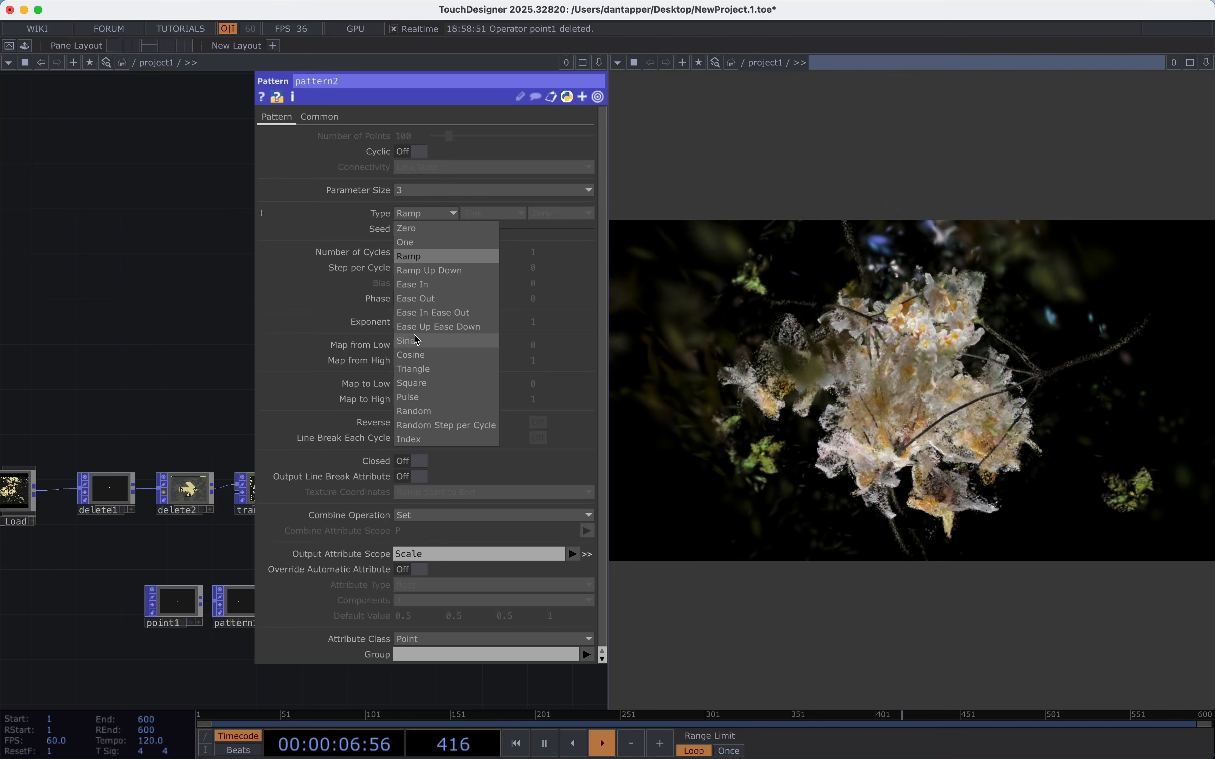
{"action": "left_click", "coordinate": [414, 337]}
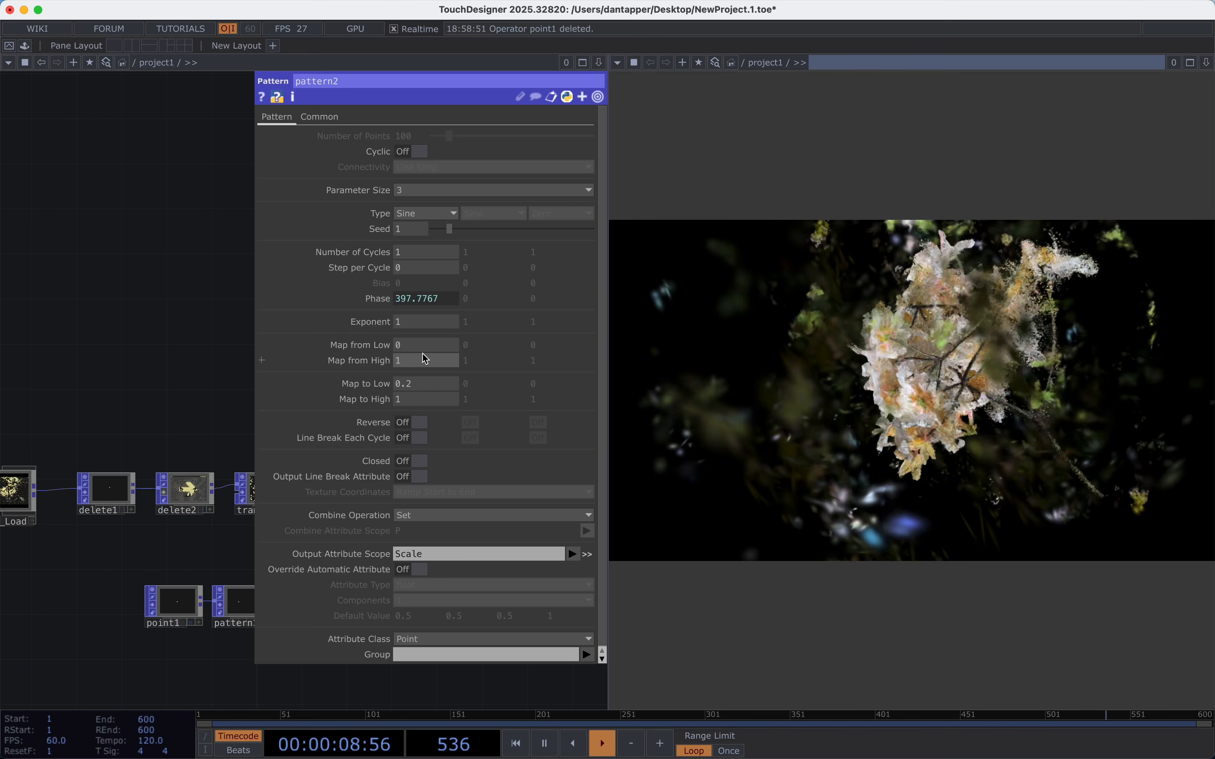
{"action": "left_click_drag", "start_coordinate": [422, 347], "coordinate": [322, 338]}
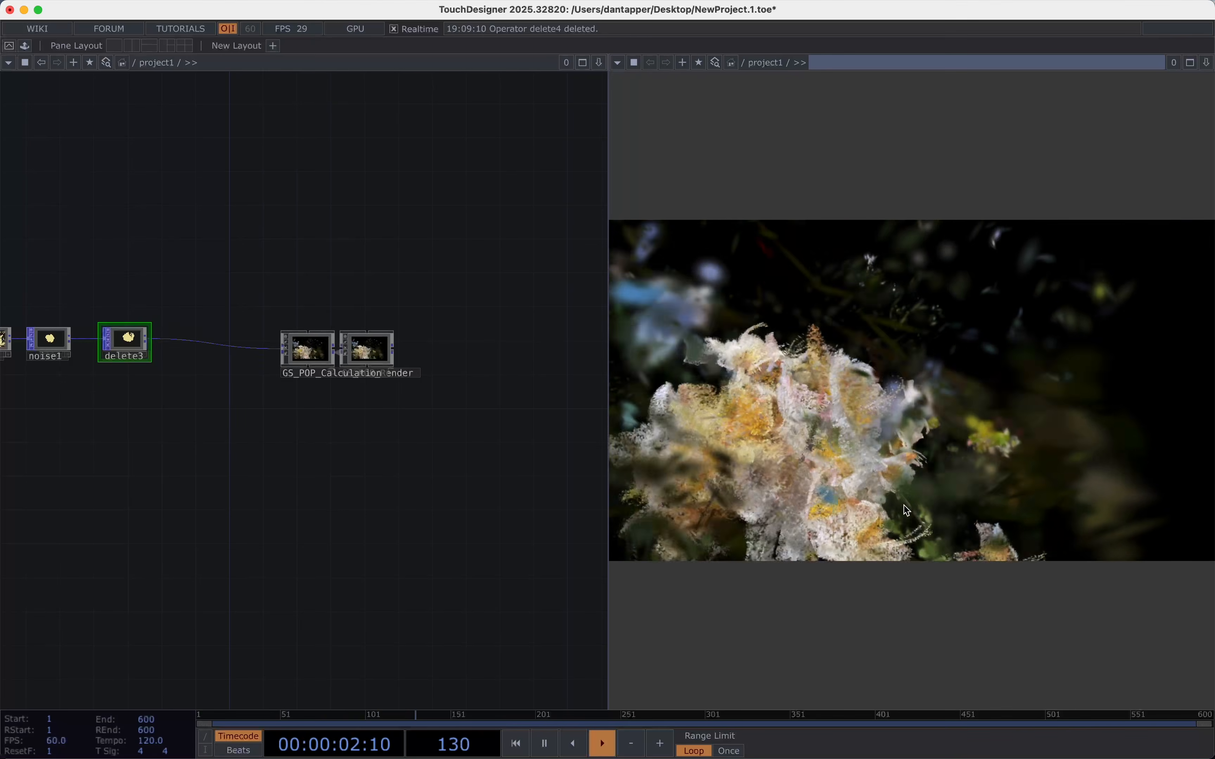
Insert a Twist POP between delete3 and GS_POP_Calculation.
{"action": "scroll", "coordinate": [280, 535], "scroll_direction": "down", "scroll_amount": 4}
{"action": "left_click_drag", "start_coordinate": [225, 535], "coordinate": [337, 535]}
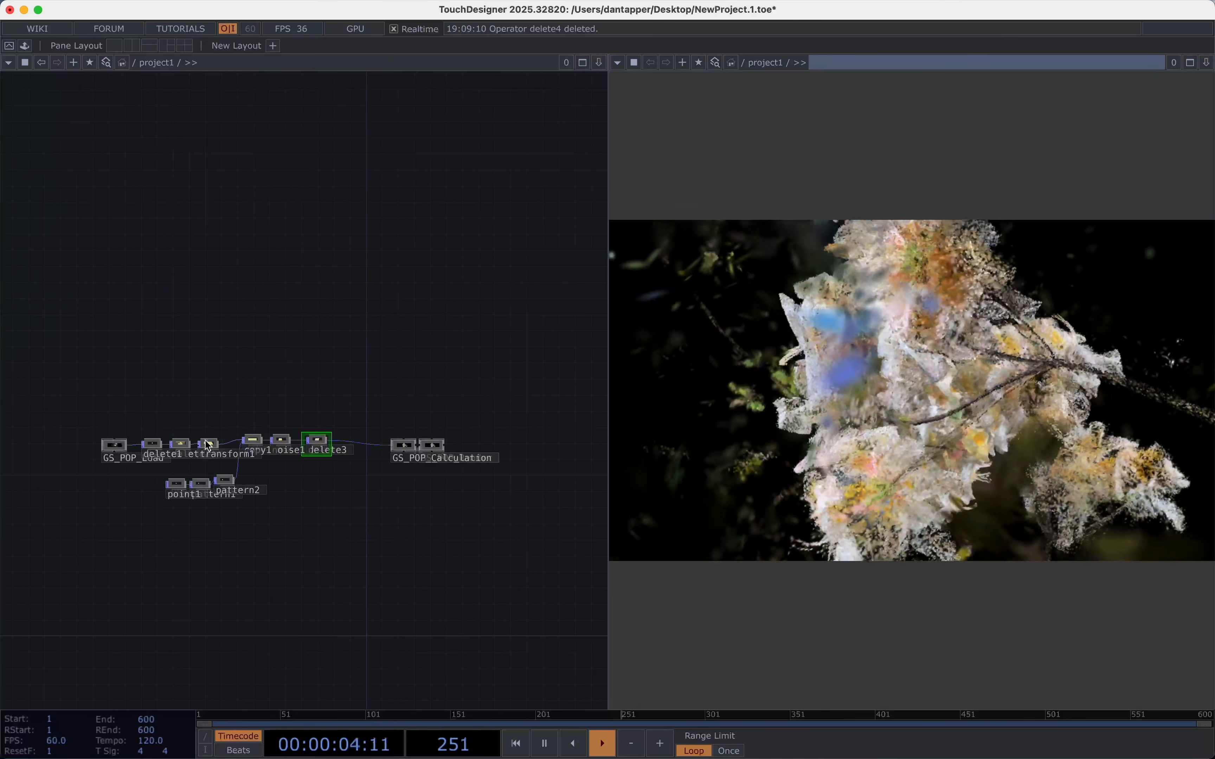
{"action": "scroll", "coordinate": [206, 440], "scroll_direction": "up", "scroll_amount": 8}
{"action": "scroll", "coordinate": [258, 345], "scroll_direction": "down", "scroll_amount": 3}
{"action": "scroll", "coordinate": [339, 347], "scroll_direction": "down", "scroll_amount": 3}
{"action": "left_click_drag", "start_coordinate": [251, 340], "coordinate": [32, 339]}
{"action": "right_click", "coordinate": [415, 392]}
{"action": "left_click", "coordinate": [425, 380]}
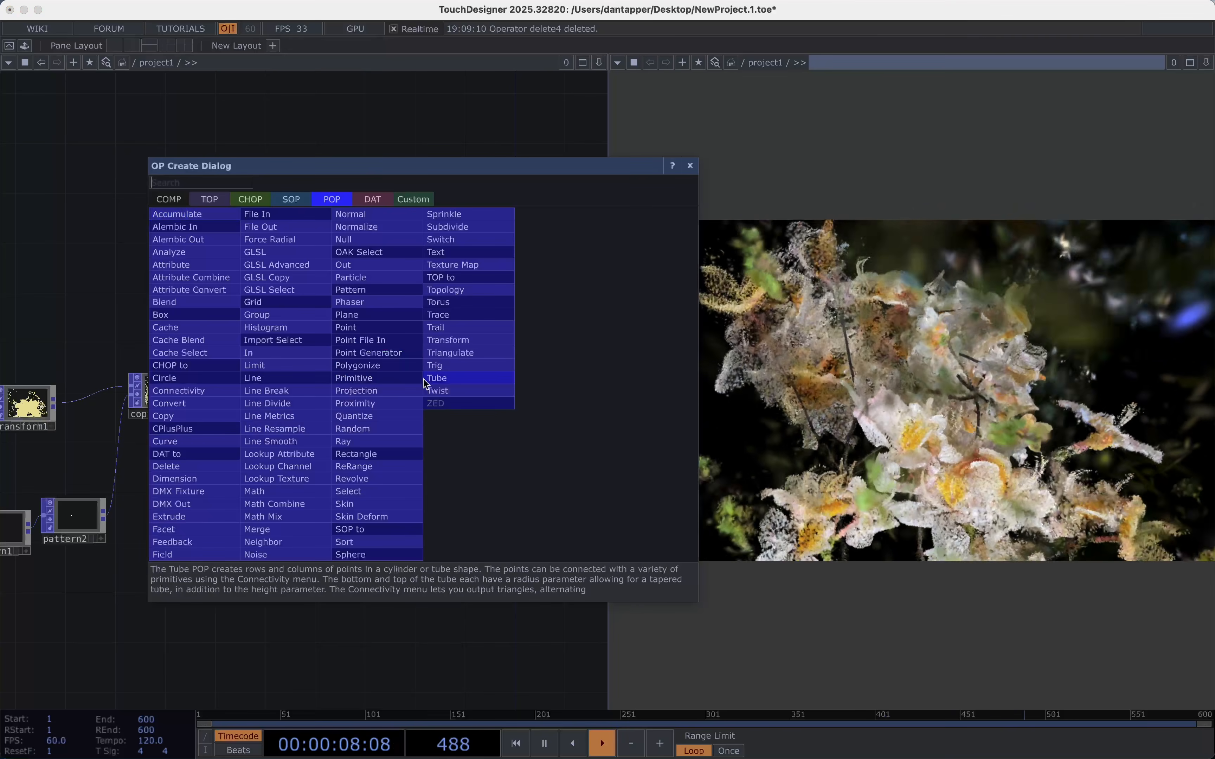
{"action": "left_click", "coordinate": [447, 400]}
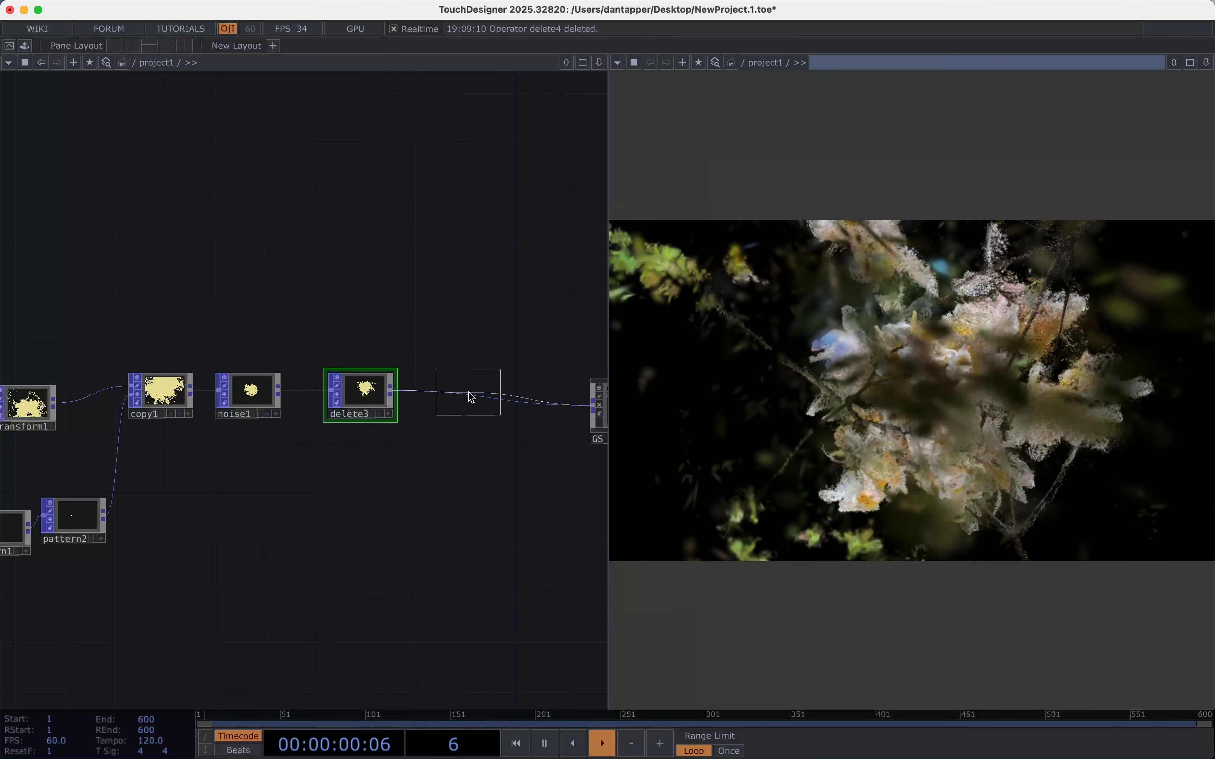
{"action": "left_click", "coordinate": [468, 399]}
Set twist1's Strength to 360 and its Rolloff to about 0.33.
{"action": "key", "text": "p"}
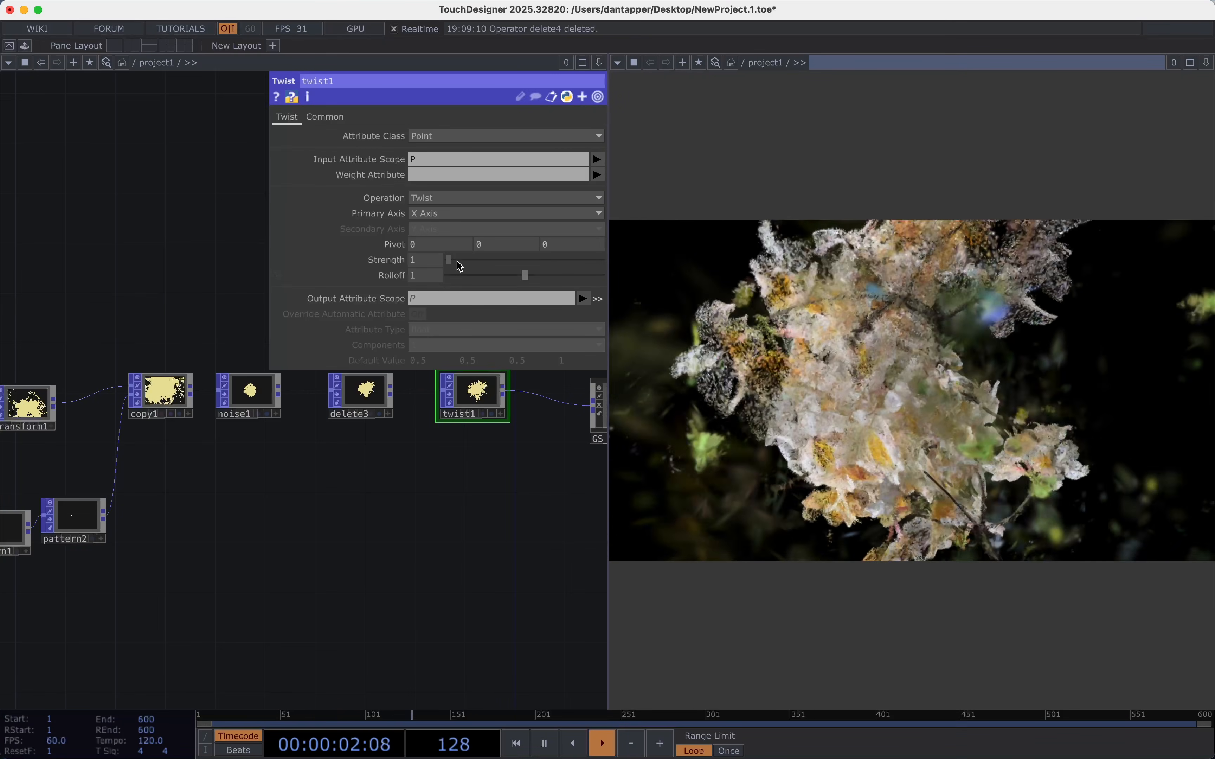
{"action": "left_click_drag", "start_coordinate": [455, 261], "coordinate": [694, 268]}
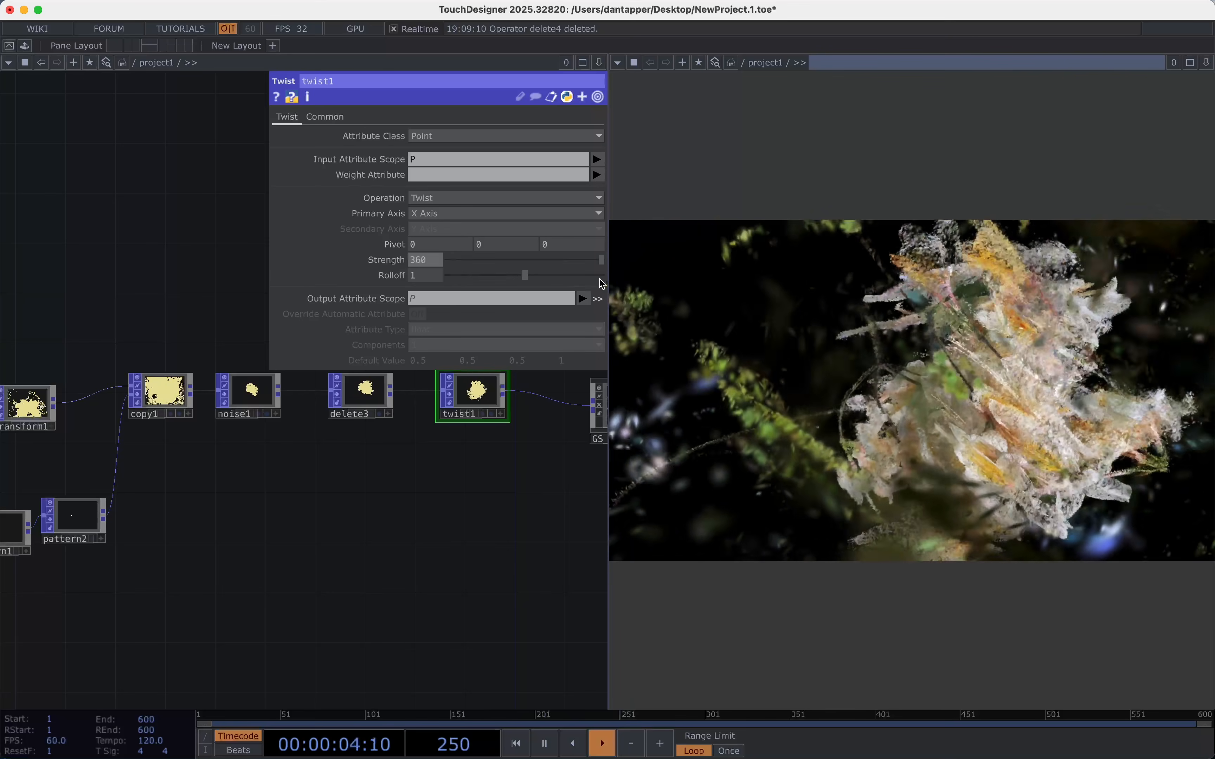
{"action": "left_click_drag", "start_coordinate": [533, 274], "coordinate": [434, 282]}
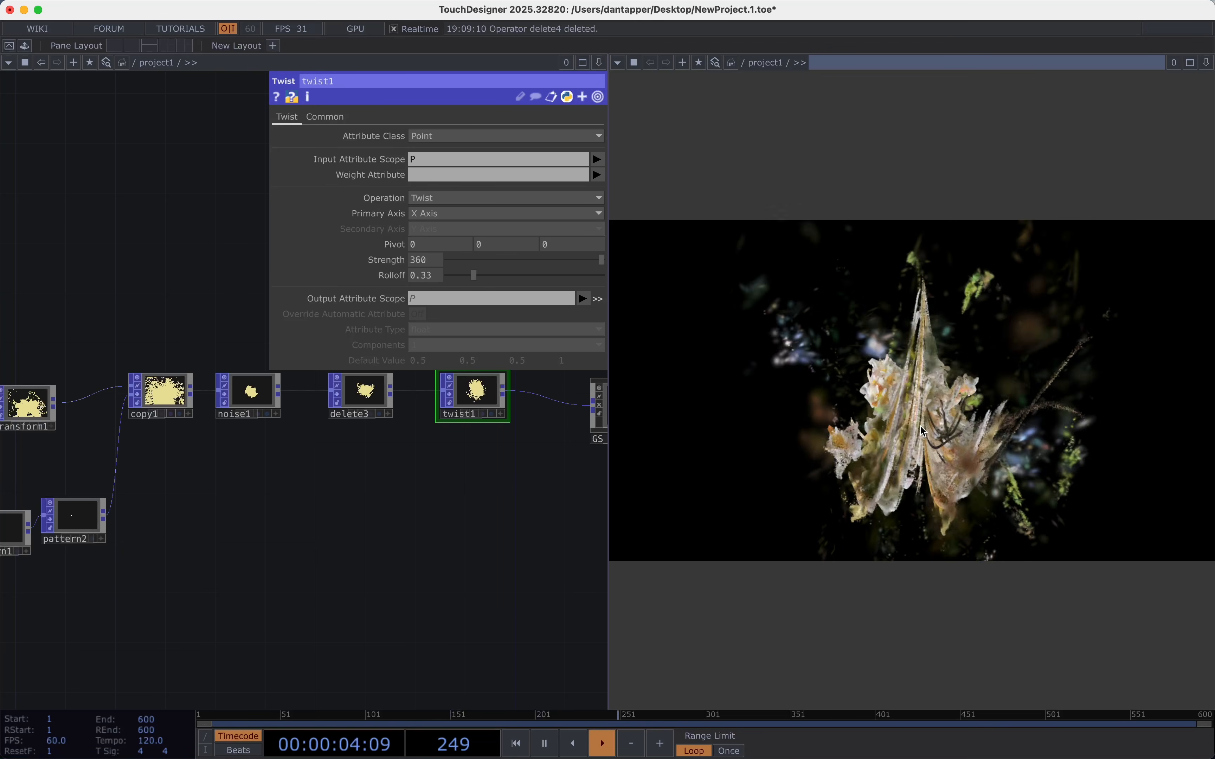
{"action": "key", "text": "p"}
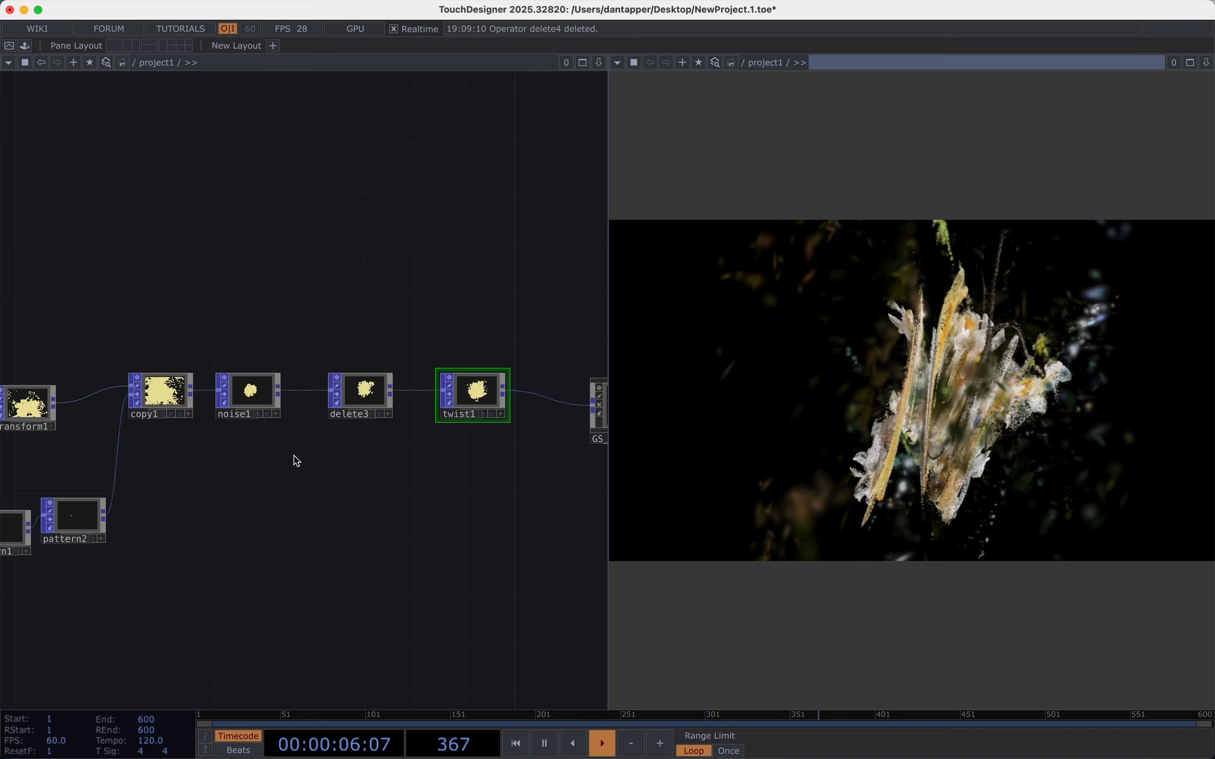
Reduce the Splat size on GS_POP_Calculation.
{"action": "scroll", "coordinate": [295, 455], "scroll_direction": "down", "scroll_amount": 3}
{"action": "scroll", "coordinate": [289, 527], "scroll_direction": "down", "scroll_amount": 2}
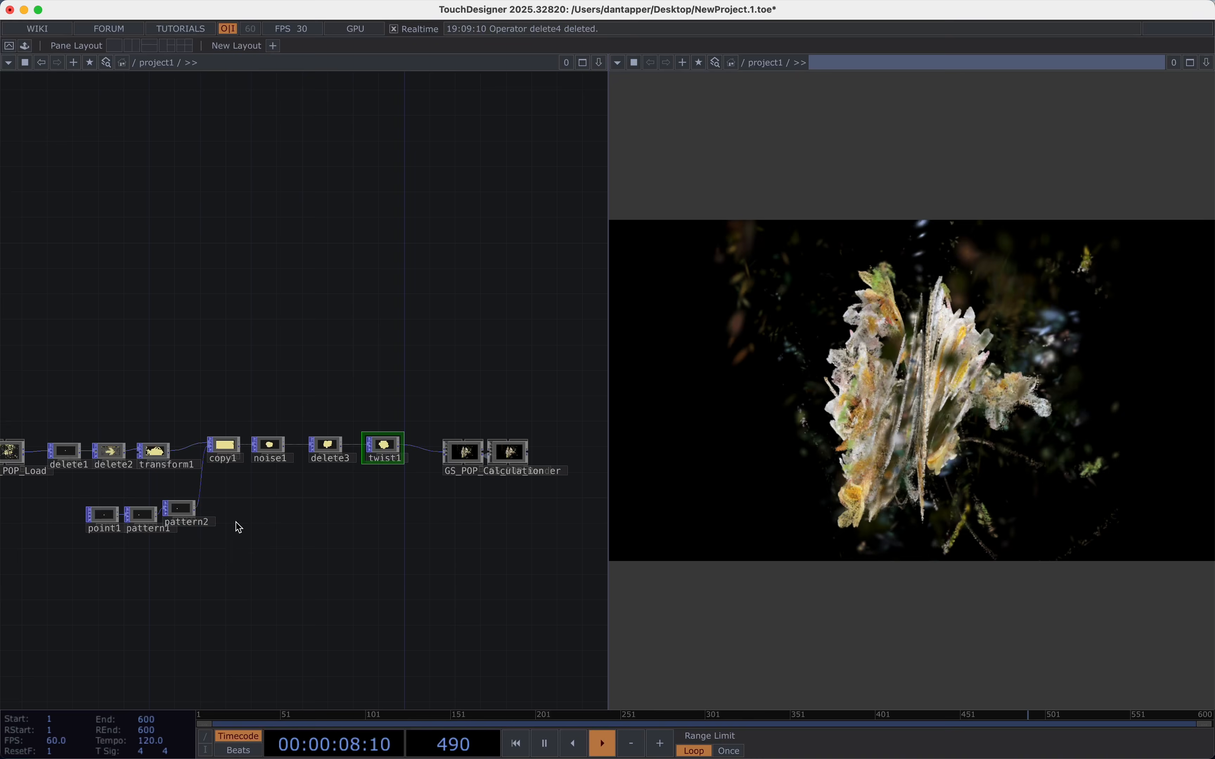
{"action": "key", "text": "p"}
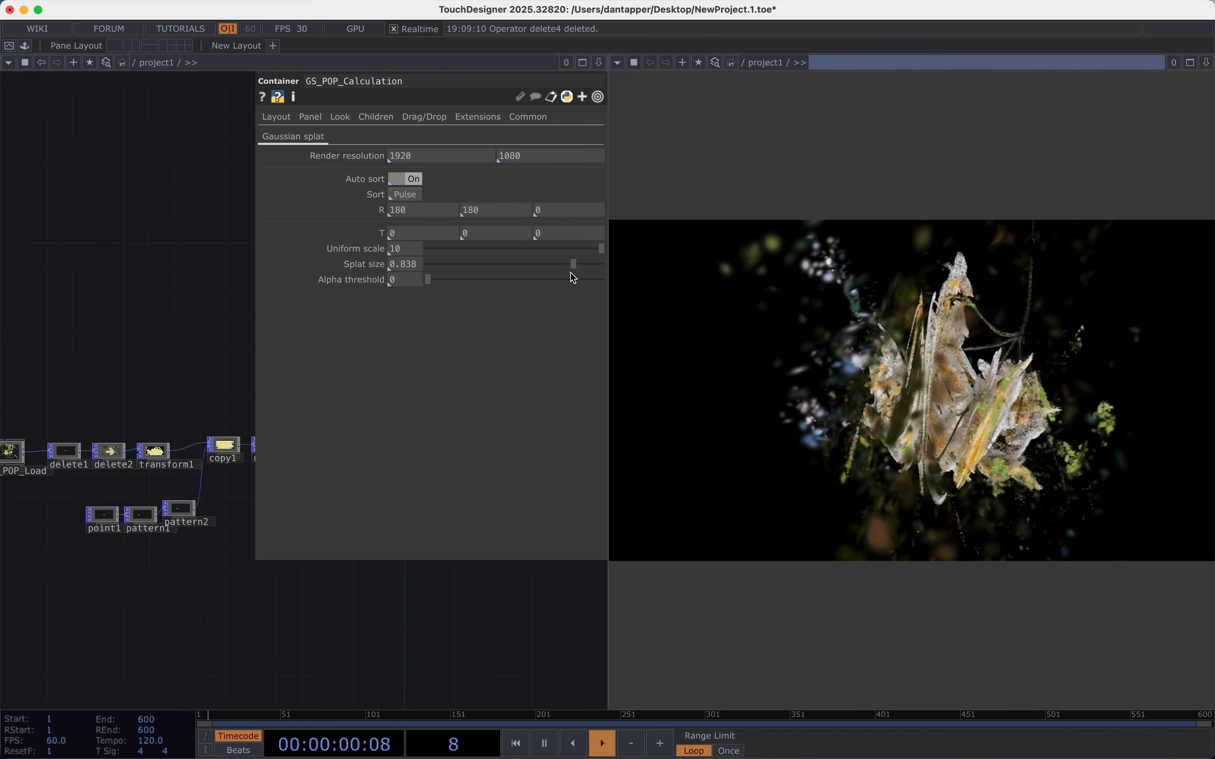
{"action": "left_click_drag", "start_coordinate": [573, 266], "coordinate": [506, 266]}
{"action": "key", "text": "p"}
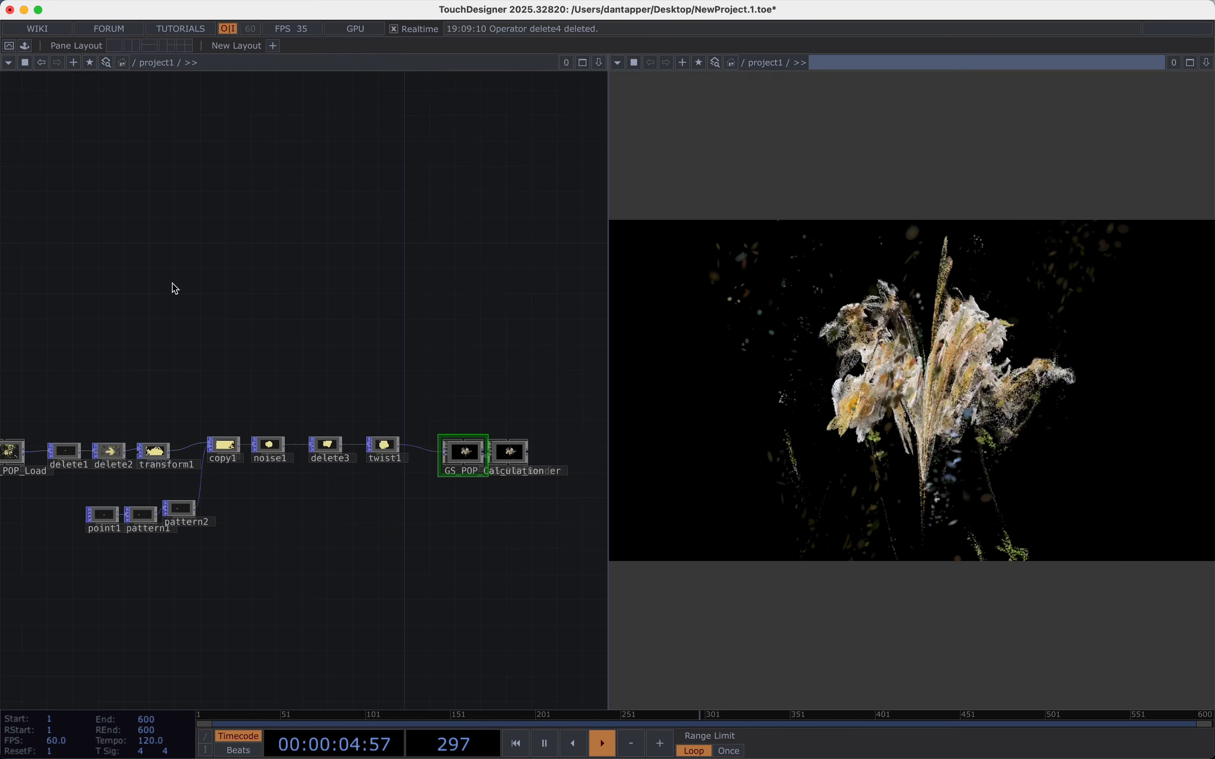
{"action": "scroll", "coordinate": [207, 377], "scroll_direction": "left", "scroll_amount": 5}
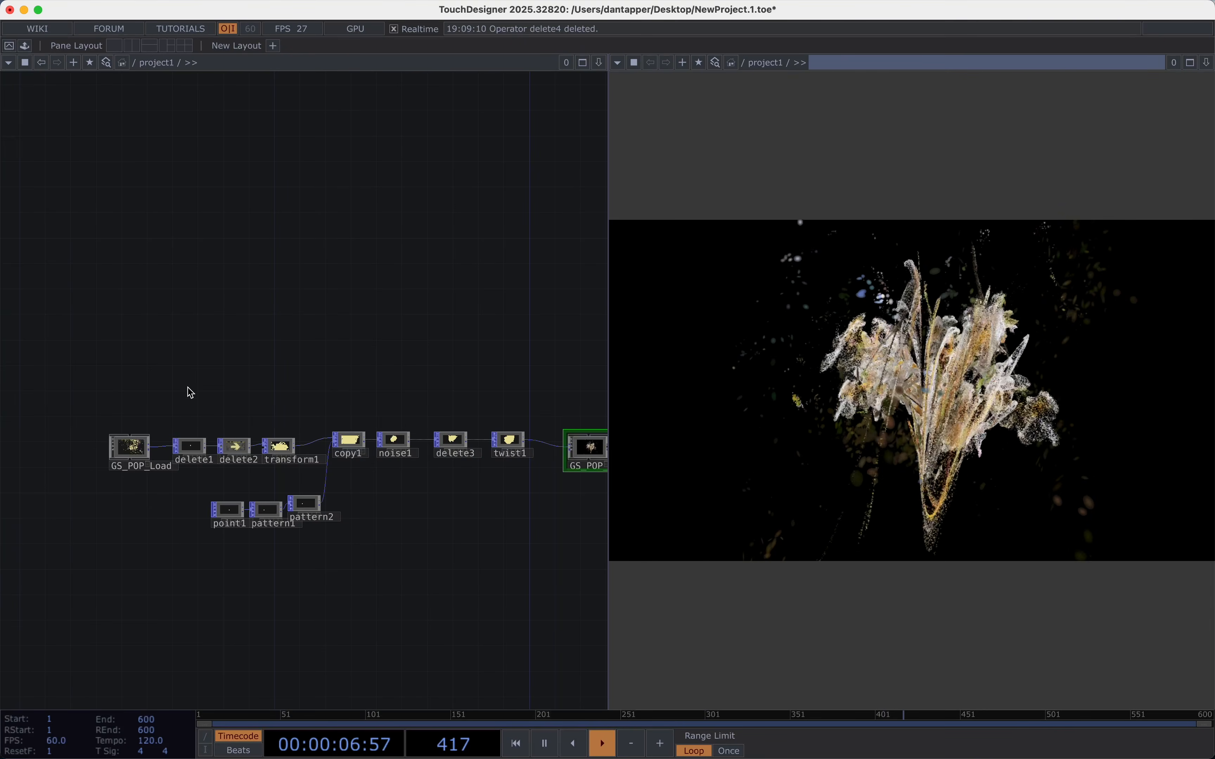
{"action": "left_click_drag", "start_coordinate": [461, 582], "coordinate": [522, 586]}
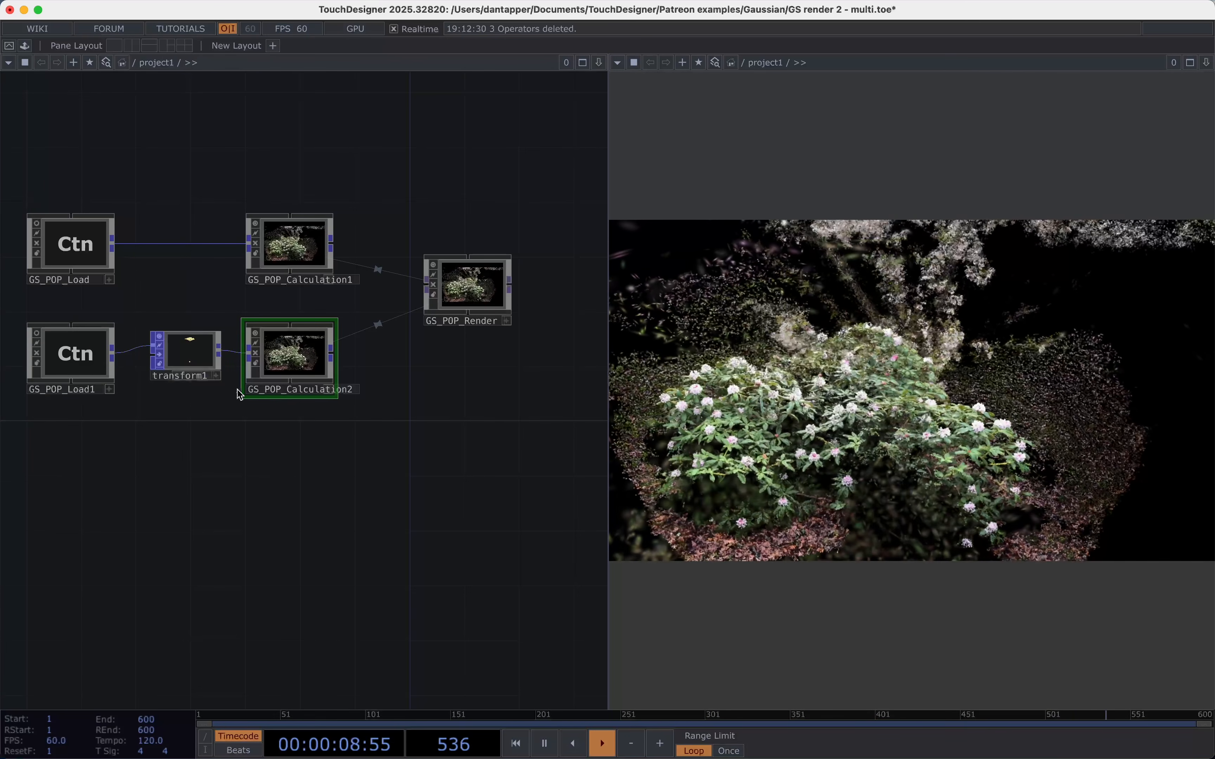
In the GS render 2 - multi project, set transform1's Translate to 1.5, -0.7, -4.3 to reposition the tree splat.
{"action": "left_click", "coordinate": [182, 358]}
{"action": "key", "text": "p"}
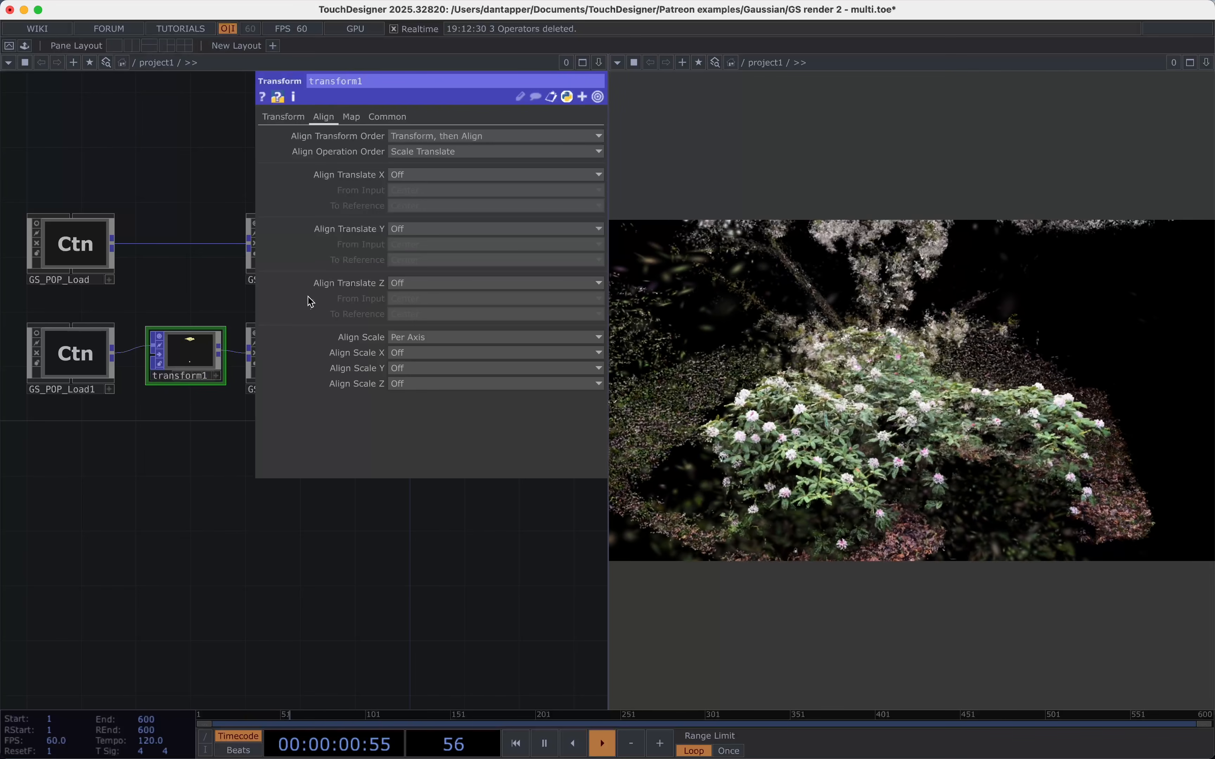
{"action": "mouse_move", "coordinate": [483, 260]}
{"action": "middle_mouse_down"}
{"action": "mouse_move", "coordinate": [489, 240]}
{"action": "mouse_move", "coordinate": [485, 257]}
{"action": "middle_mouse_up"}
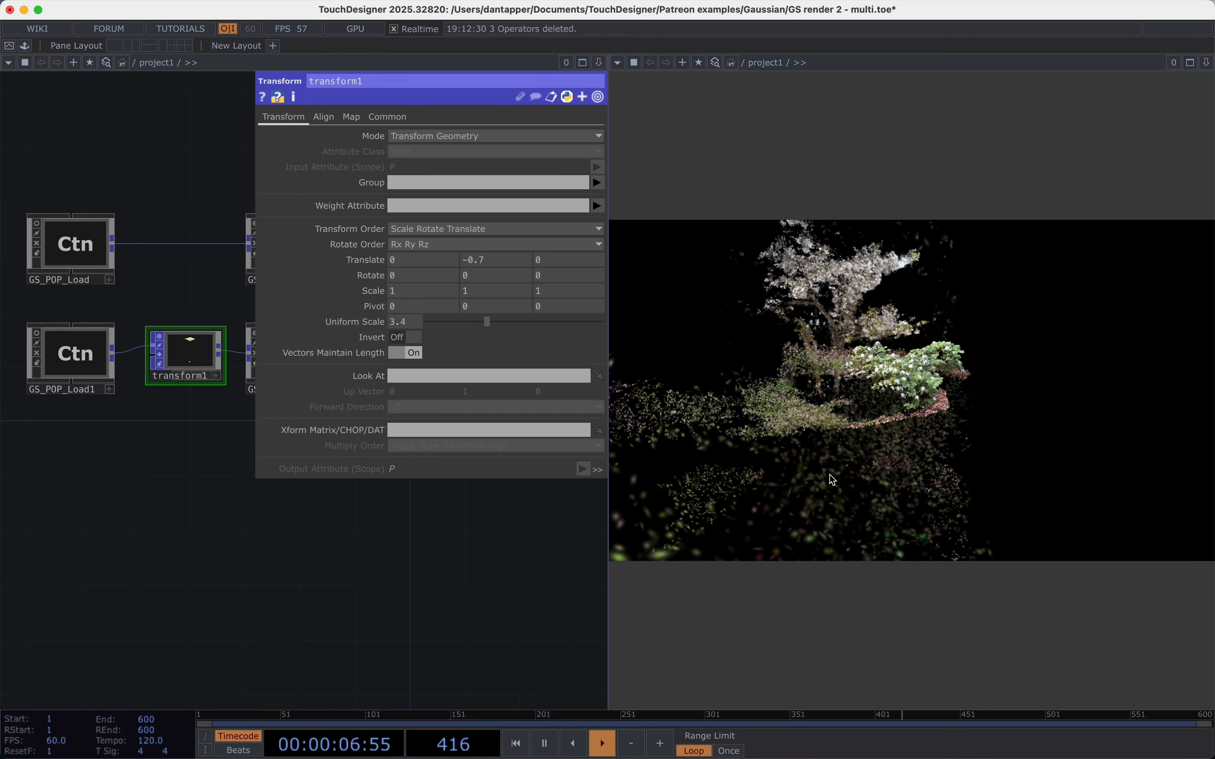
{"action": "middle_click_drag", "start_coordinate": [547, 260], "coordinate": [547, 238]}
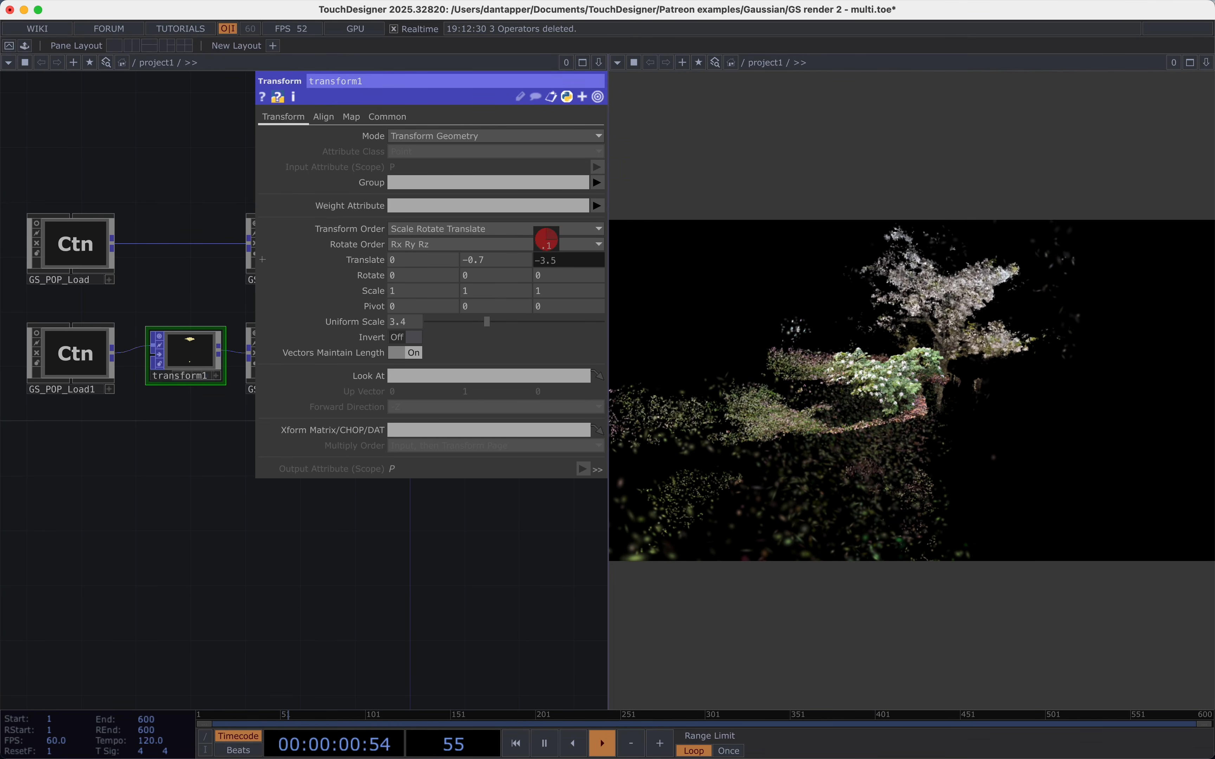
{"action": "middle_click_drag", "start_coordinate": [421, 259], "coordinate": [420, 245]}
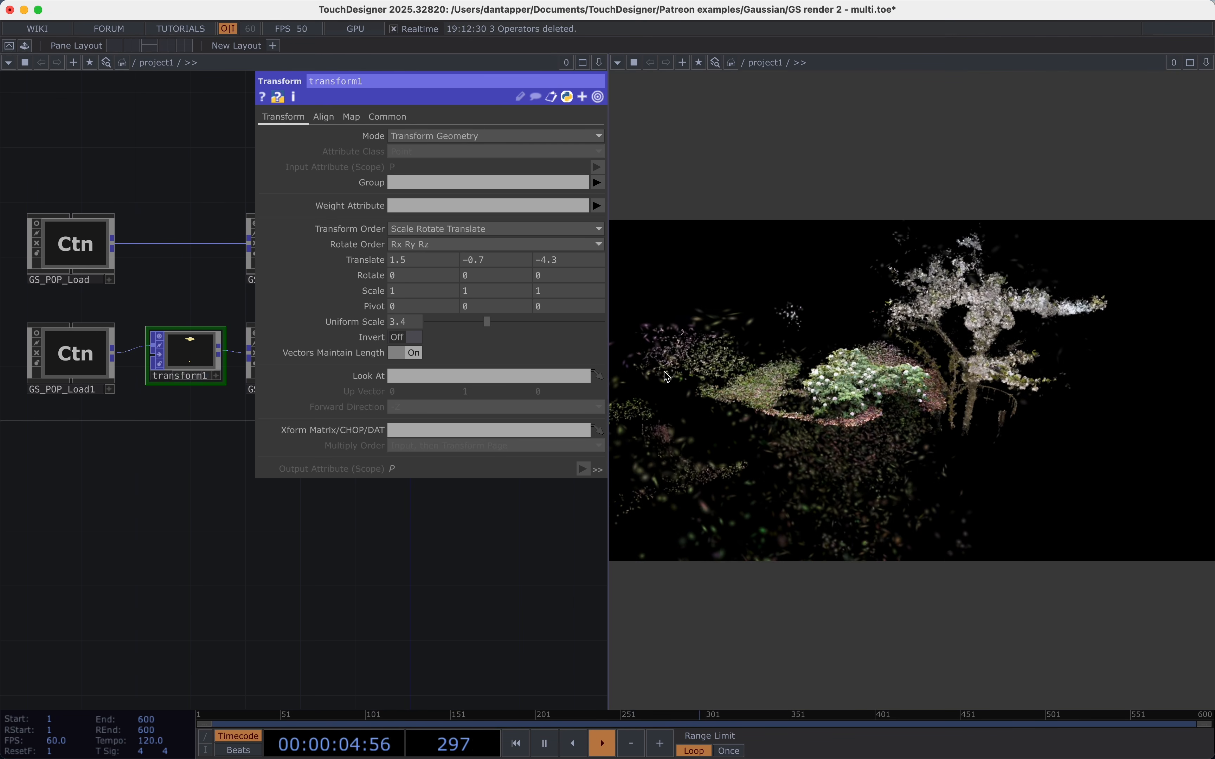
{"action": "left_click_drag", "start_coordinate": [174, 415], "coordinate": [146, 523]}
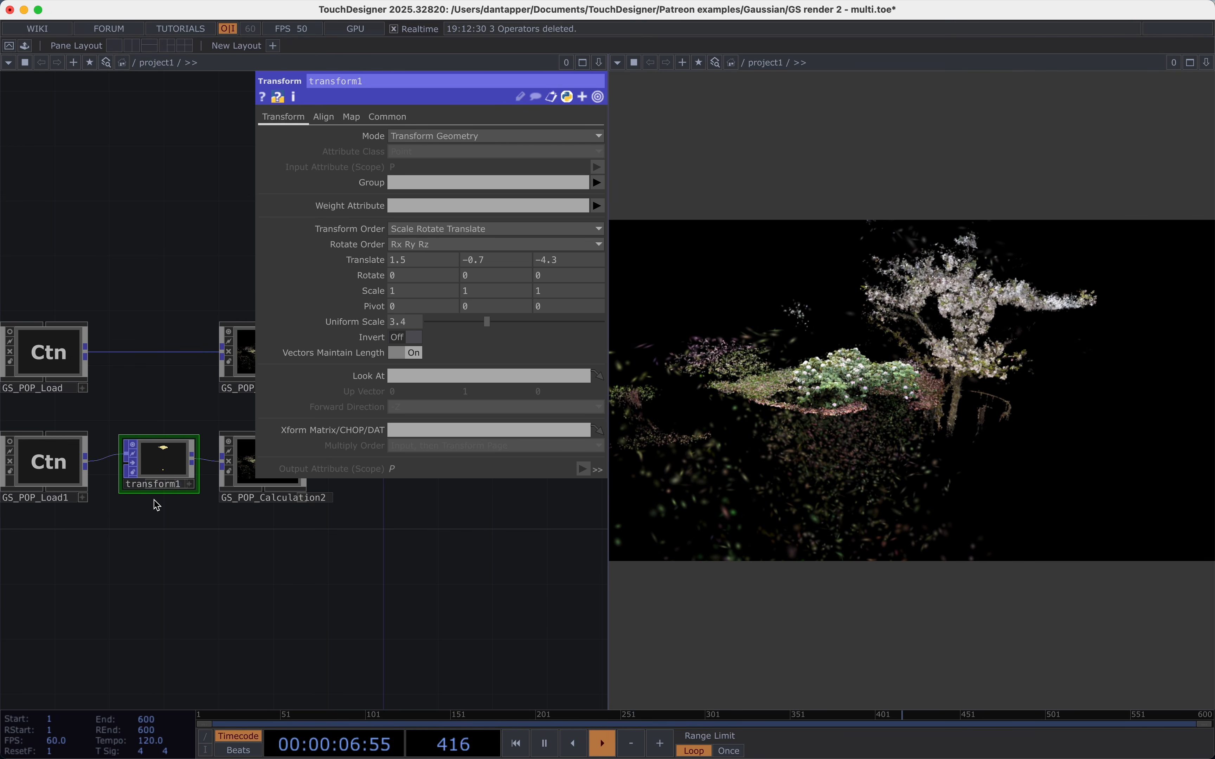
{"action": "key", "text": "p"}
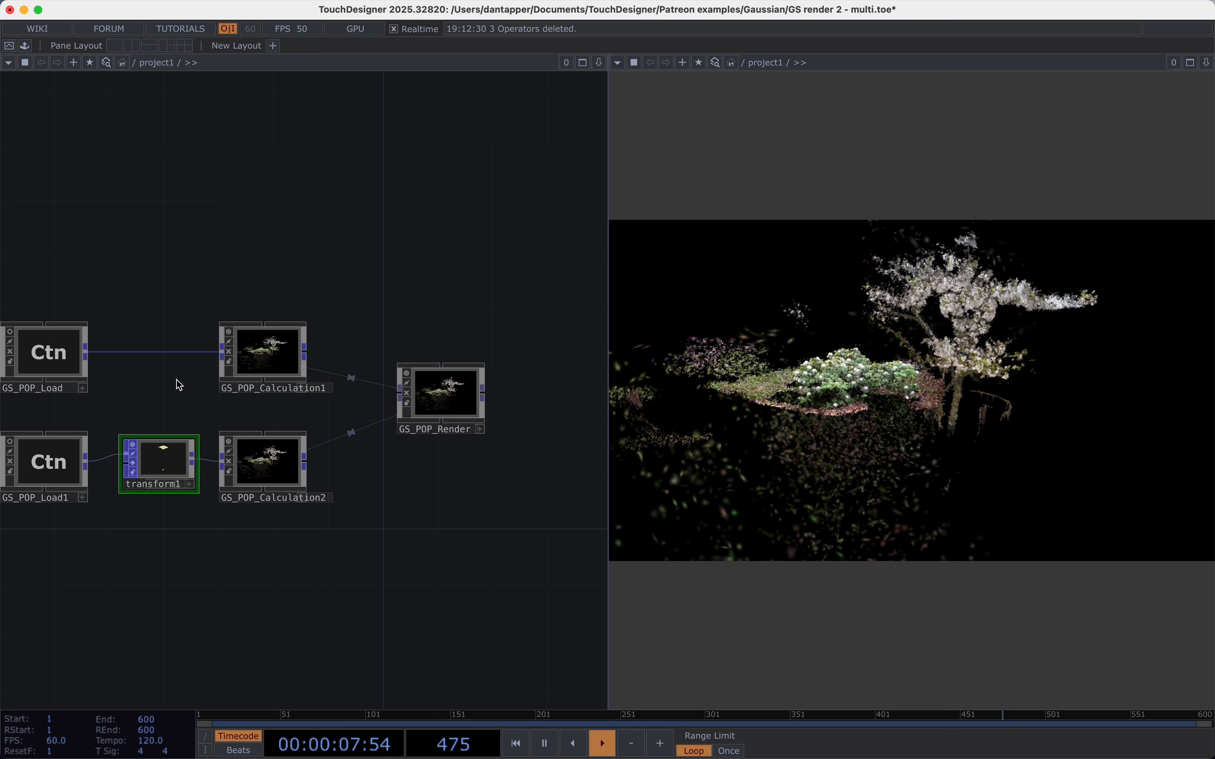
Insert a Delete POP between GS_POP_Load and GS_POP_Calculation1.
{"action": "right_click", "coordinate": [117, 352]}
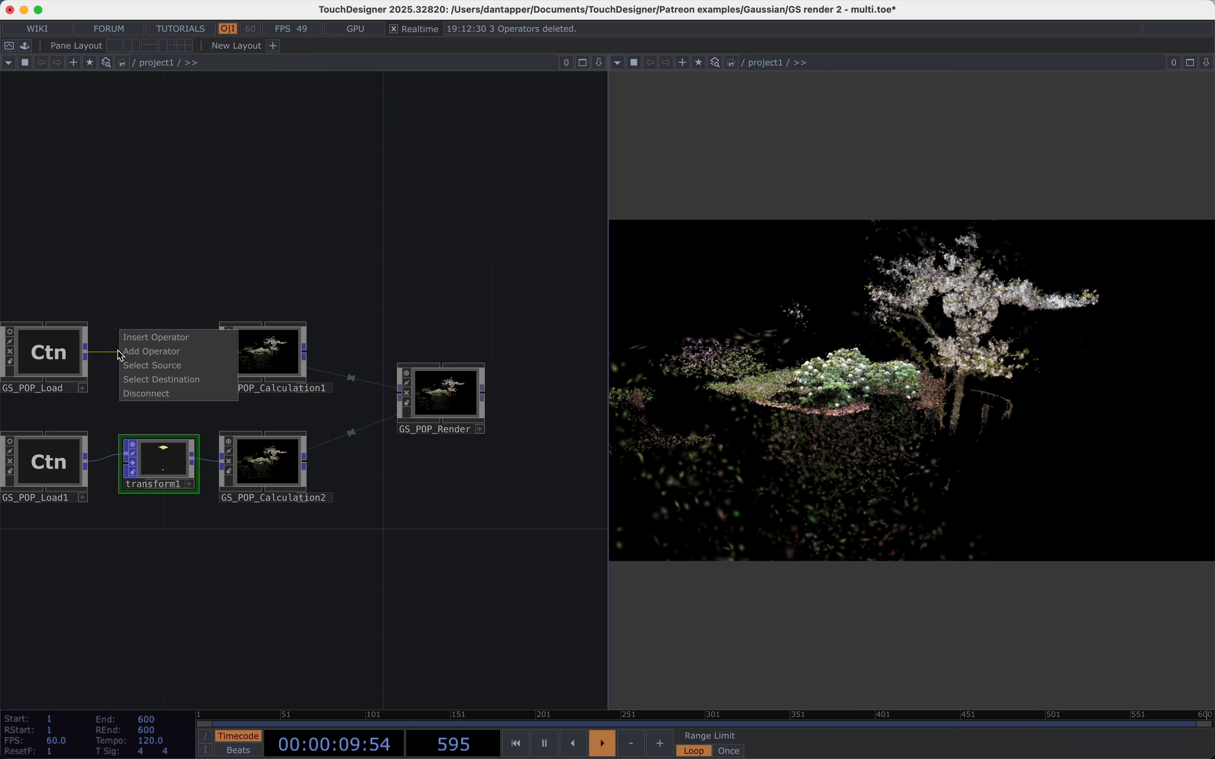
{"action": "left_click", "coordinate": [136, 343]}
{"action": "type", "text": "de"}
{"action": "key", "text": "Return"}
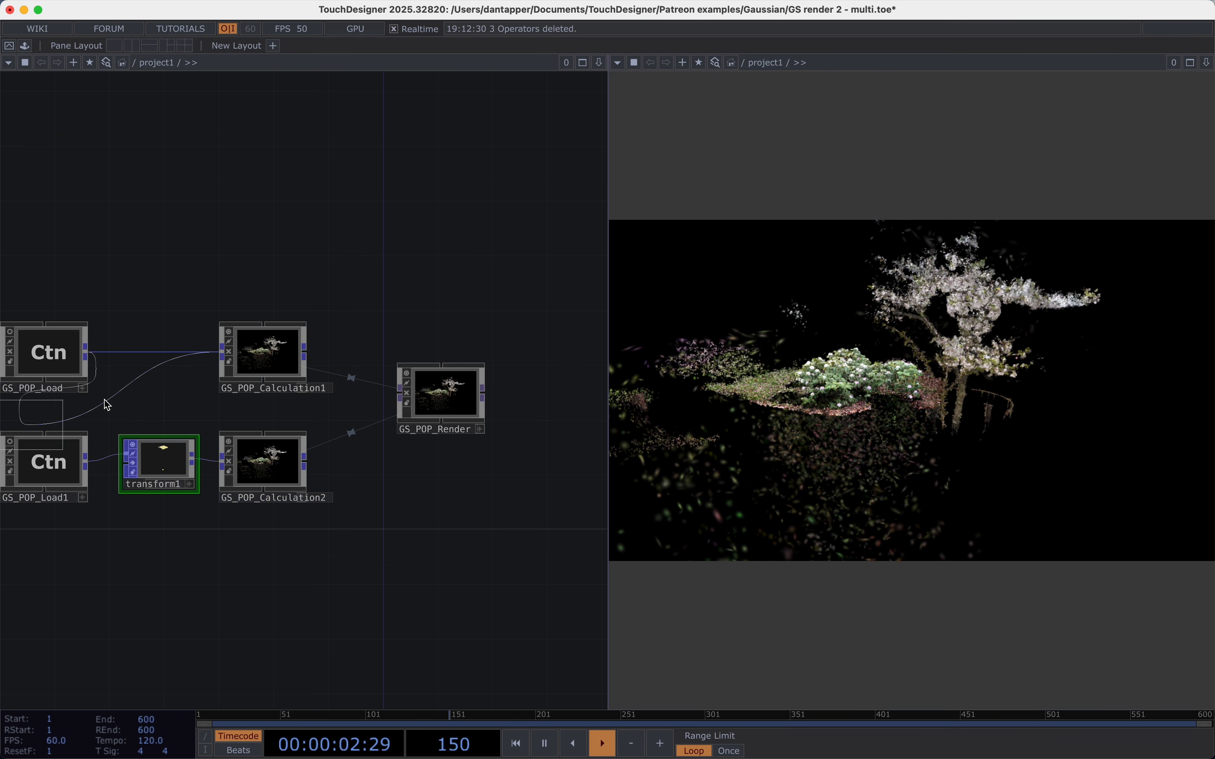
{"action": "left_click", "coordinate": [161, 360]}
Crop the shrub splat with delete1 using an inverted bounding box with Scale 5, 5, 5.
{"action": "key", "text": "p"}
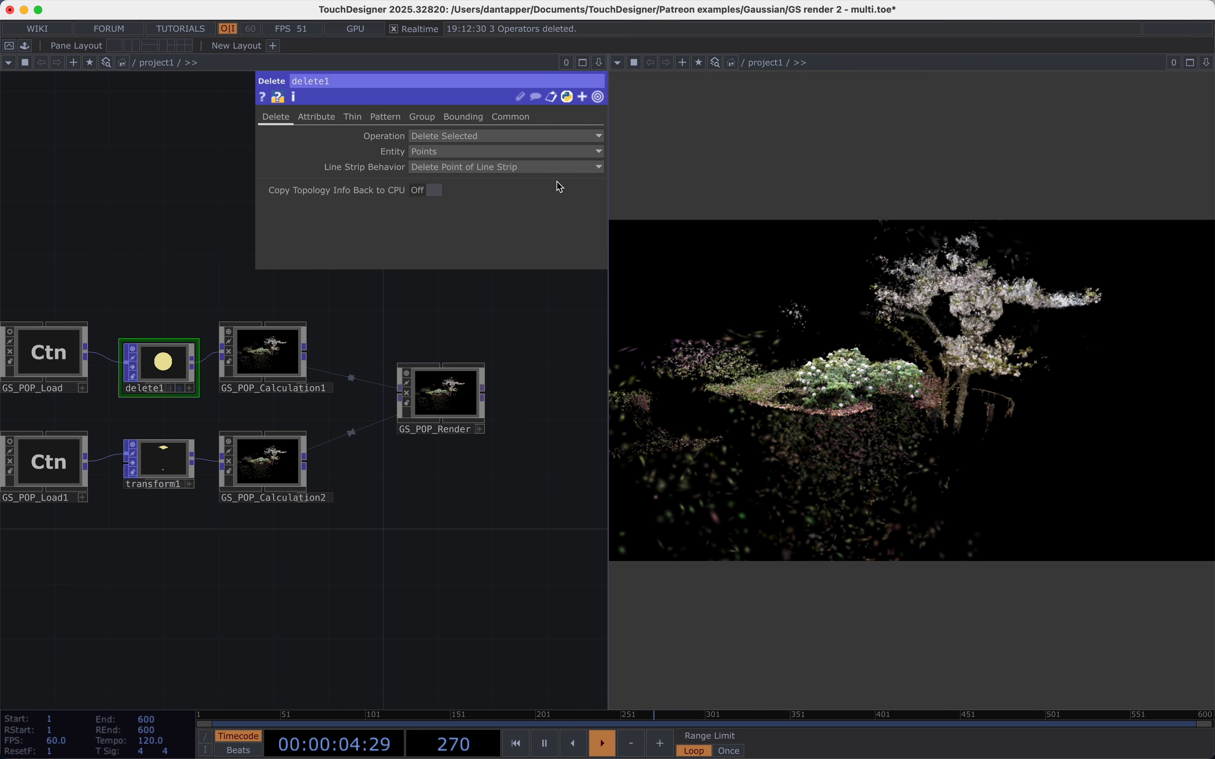
{"action": "left_click", "coordinate": [460, 116]}
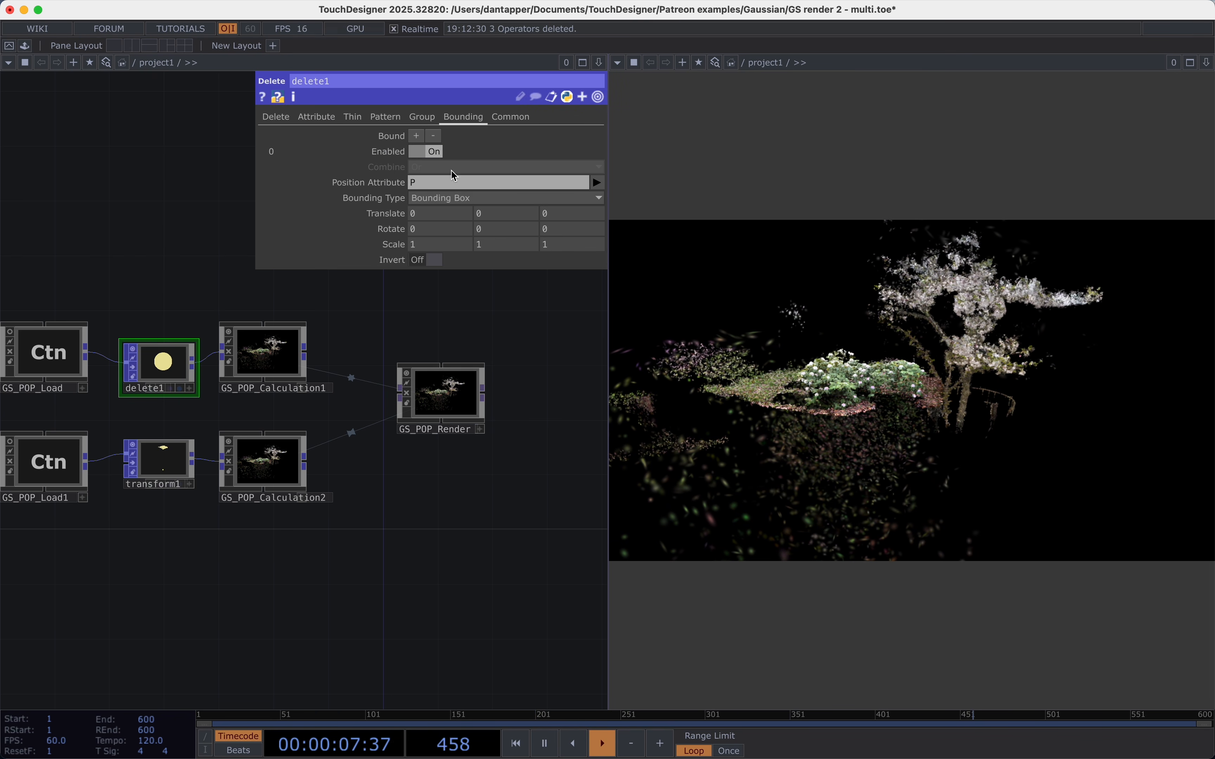
{"action": "left_click", "coordinate": [431, 260]}
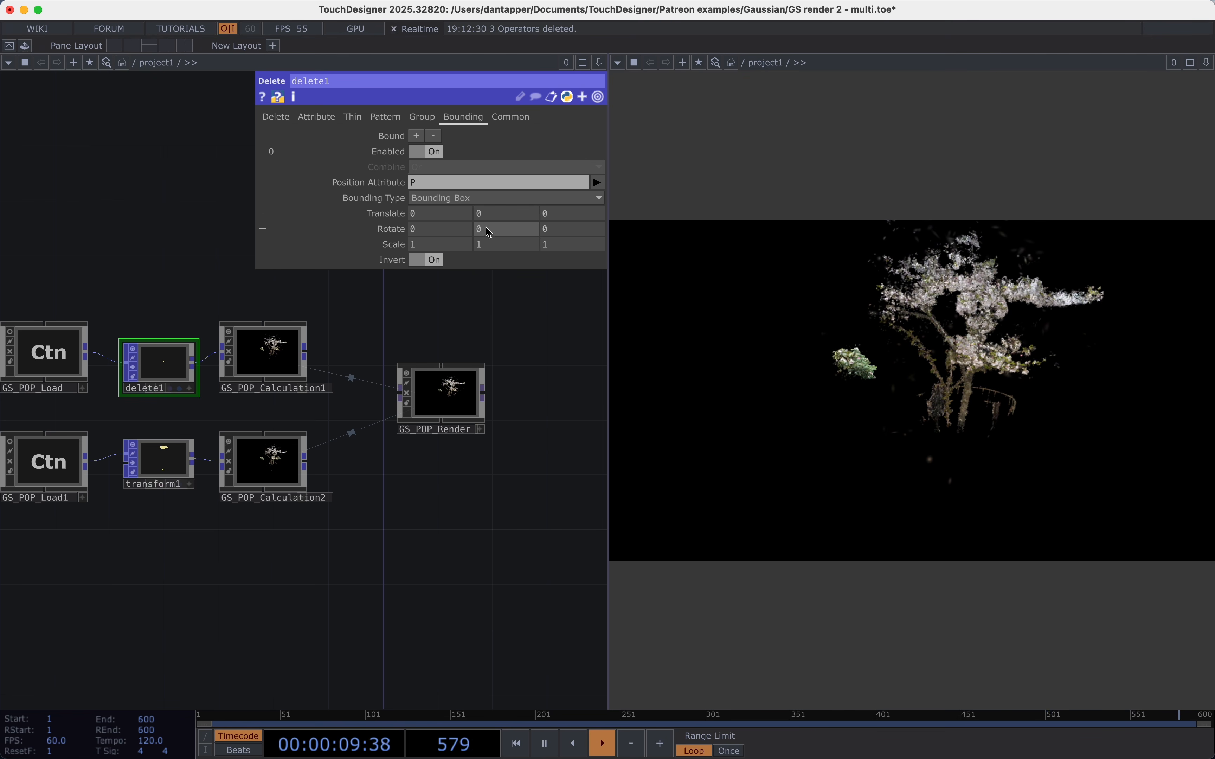
{"action": "mouse_move", "coordinate": [404, 251]}
{"action": "middle_mouse_down"}
{"action": "mouse_move", "coordinate": [393, 224]}
{"action": "mouse_move", "coordinate": [401, 246]}
{"action": "middle_mouse_up"}
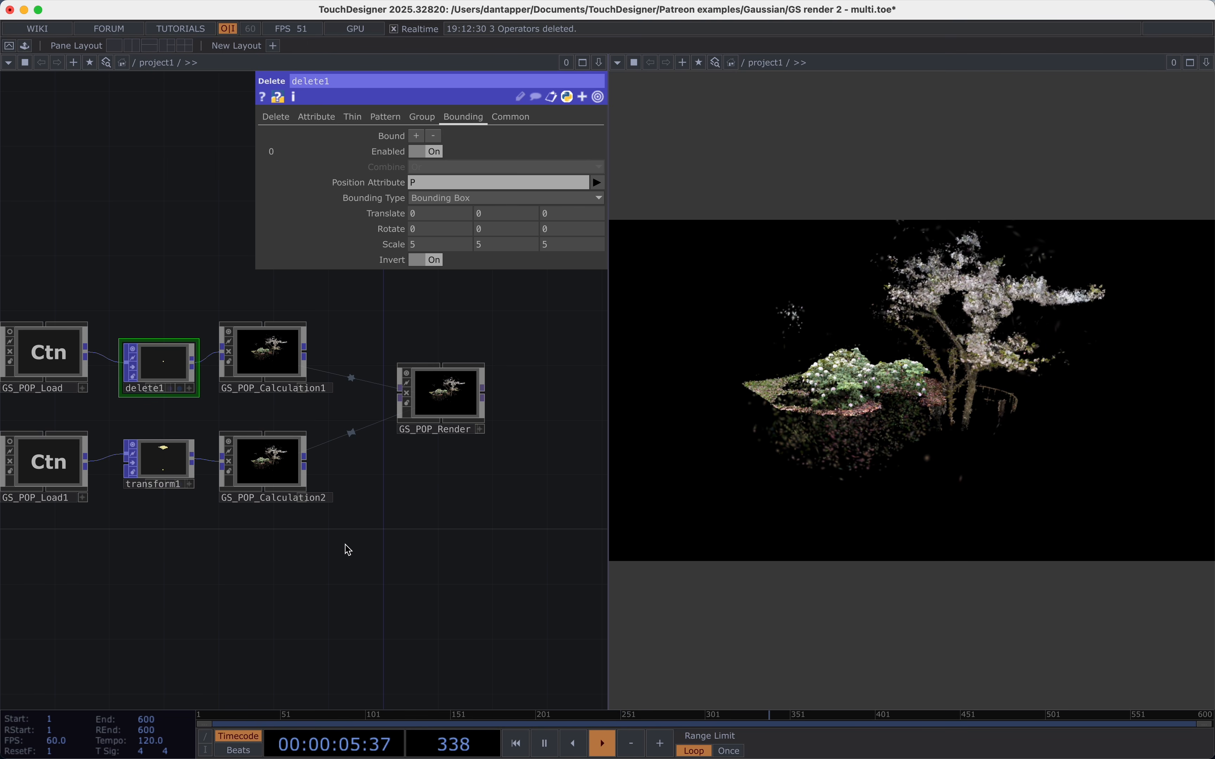
Duplicate GS_POP_Load1, transform1 and GS_POP_Calculation2 as a third chain beneath the originals, and bypass the copied transform.
{"action": "left_click", "coordinate": [32, 480]}
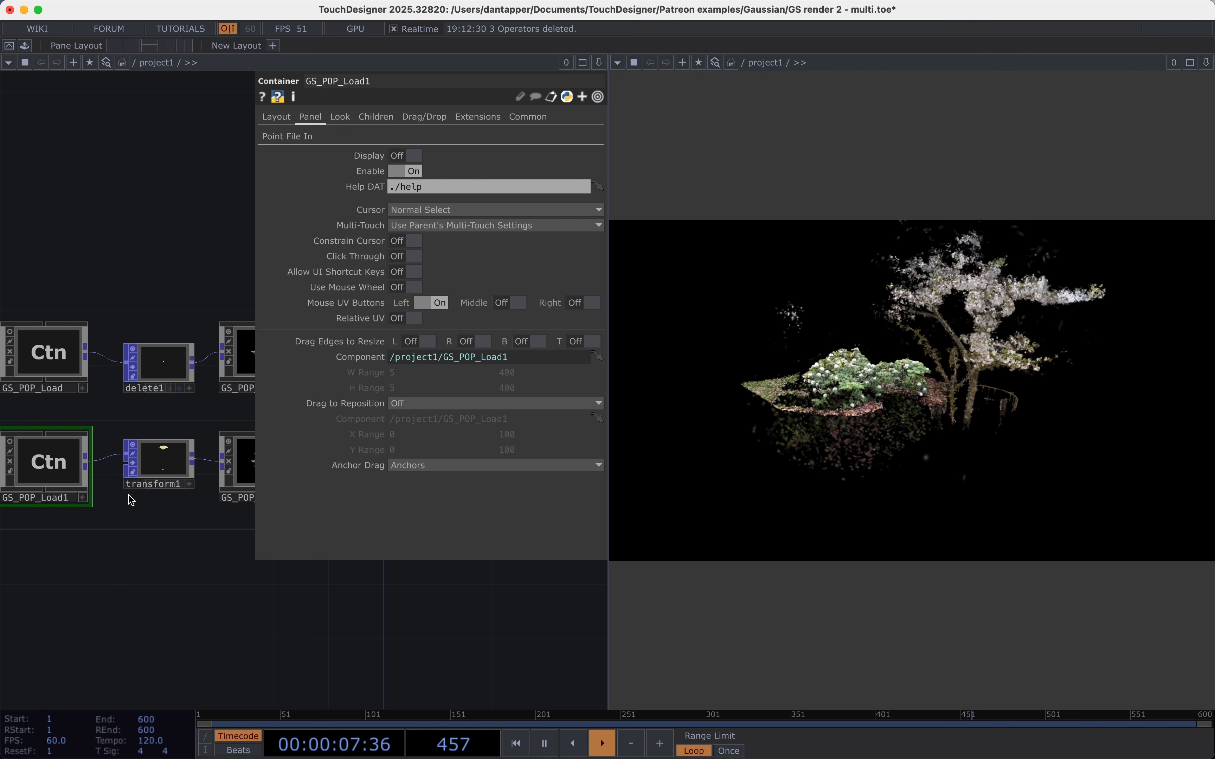
{"action": "key", "text": "p"}
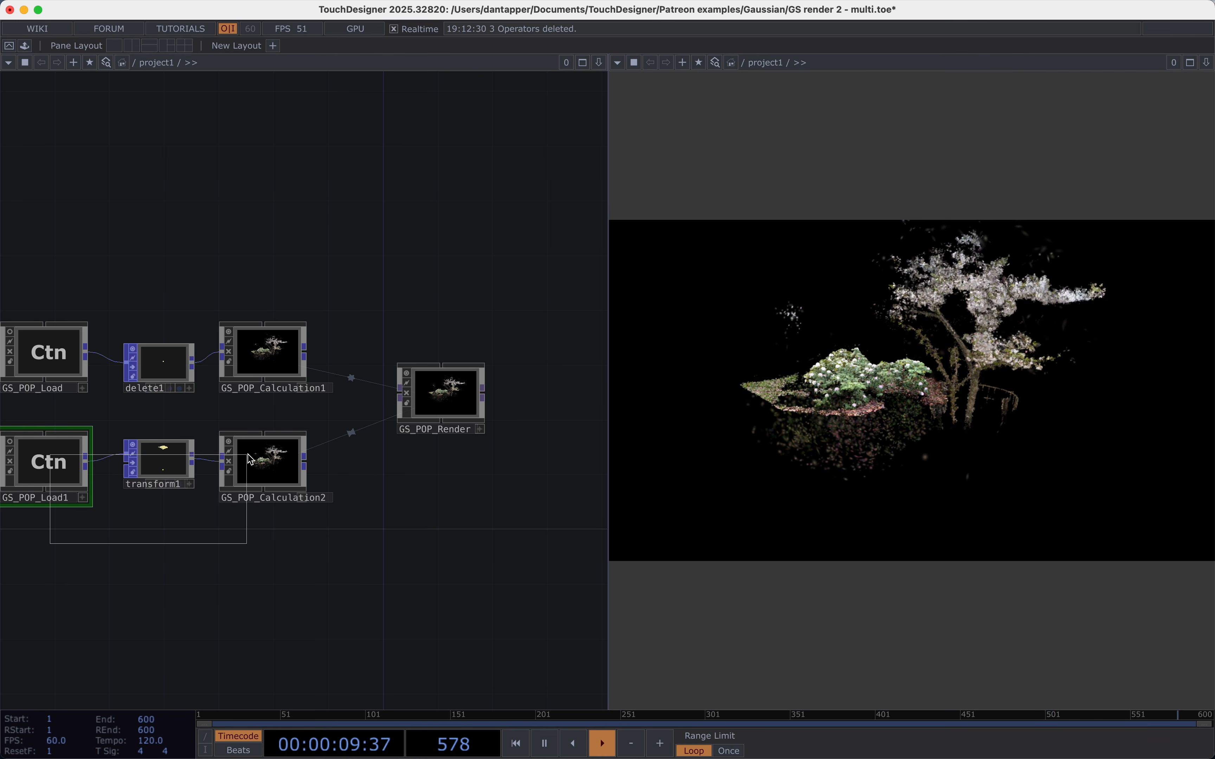
{"action": "left_click_drag", "start_coordinate": [250, 458], "coordinate": [250, 458]}
{"action": "key", "text": "super+v"}
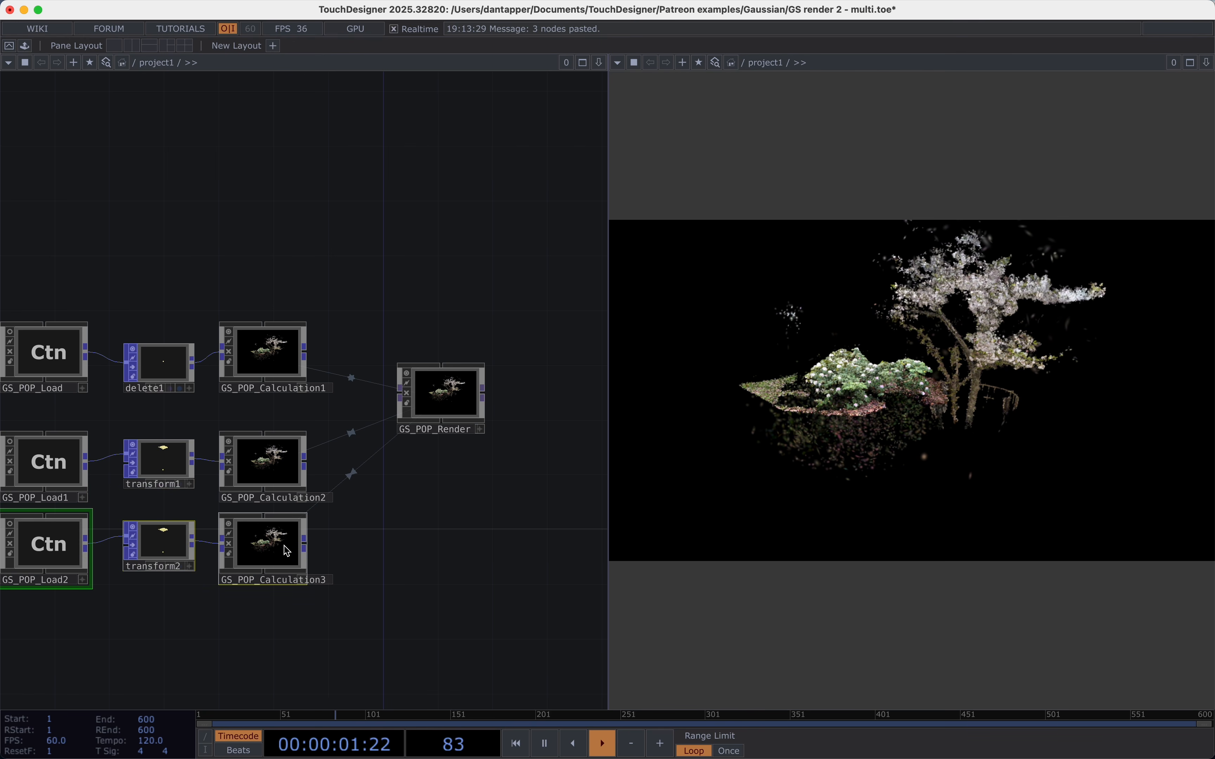
{"action": "left_click_drag", "start_coordinate": [287, 551], "coordinate": [287, 592]}
{"action": "left_click", "coordinate": [133, 586]}
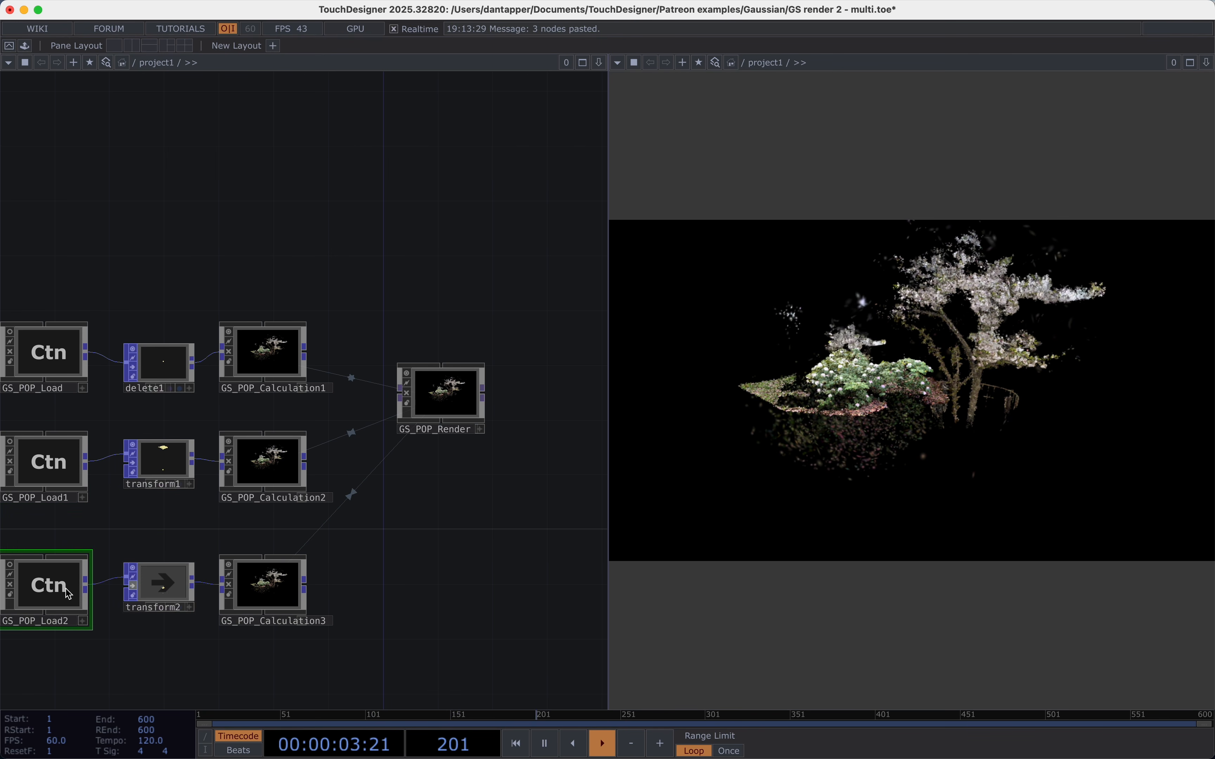
Load a different PLY splat file into GS_POP_Load2.
{"action": "key", "text": "p"}
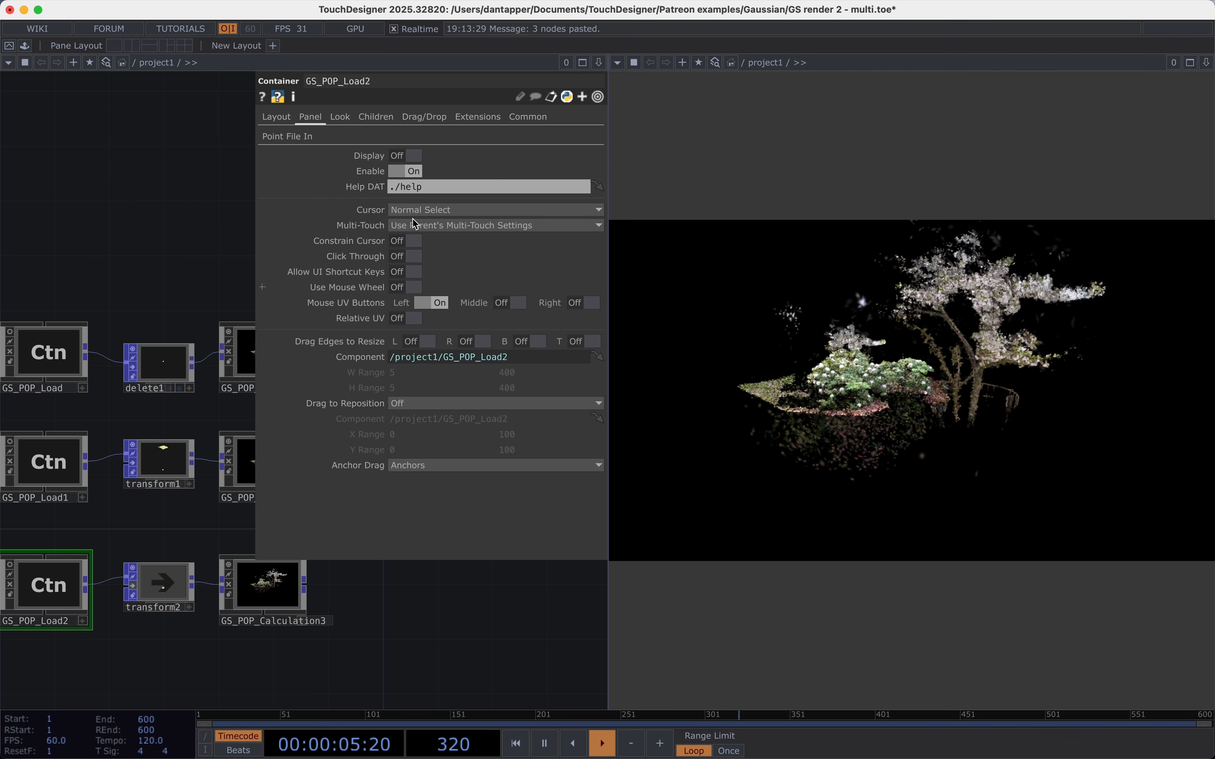
{"action": "left_click", "coordinate": [295, 136]}
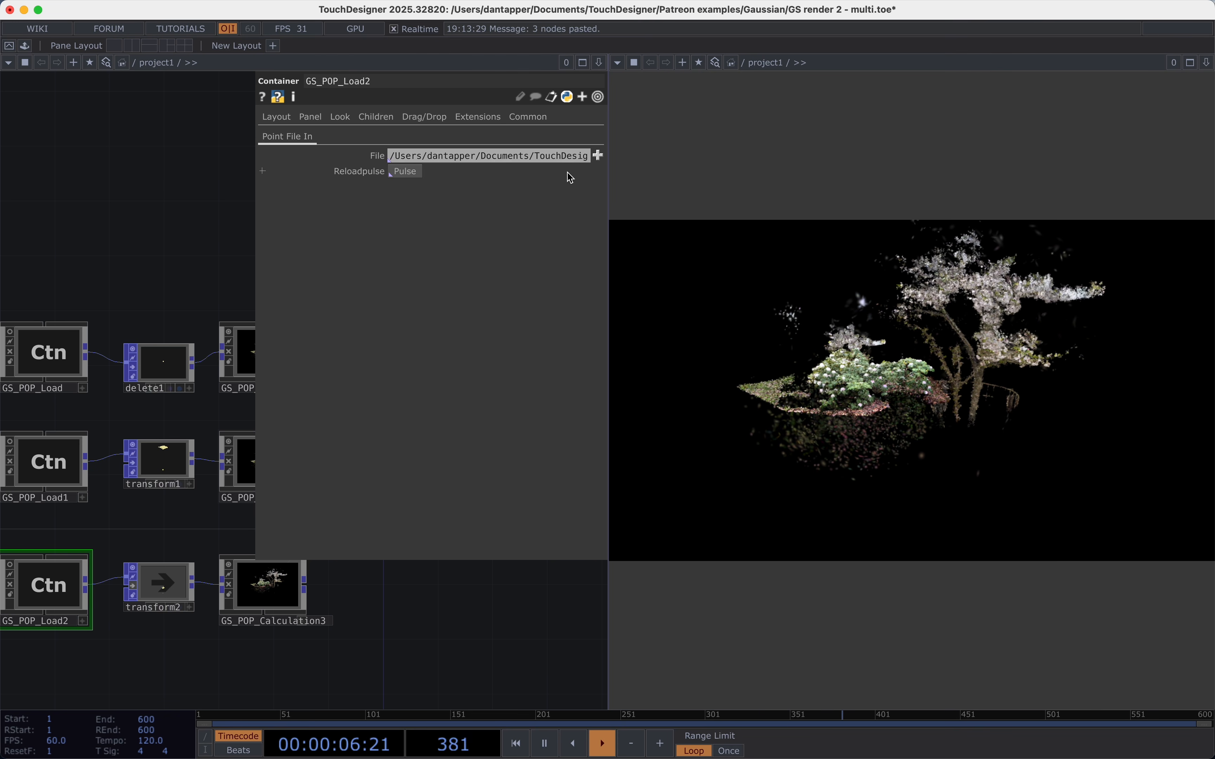
{"action": "left_click", "coordinate": [603, 156]}
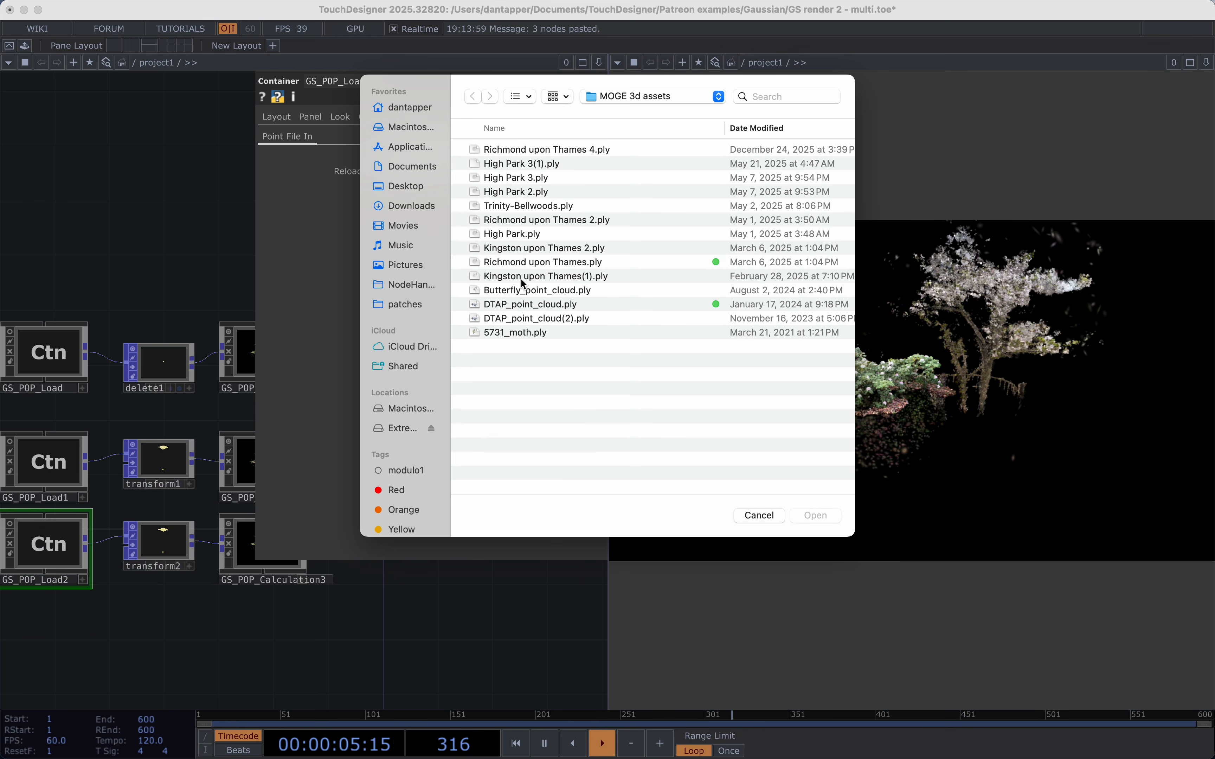
{"action": "double_click", "coordinate": [522, 279]}
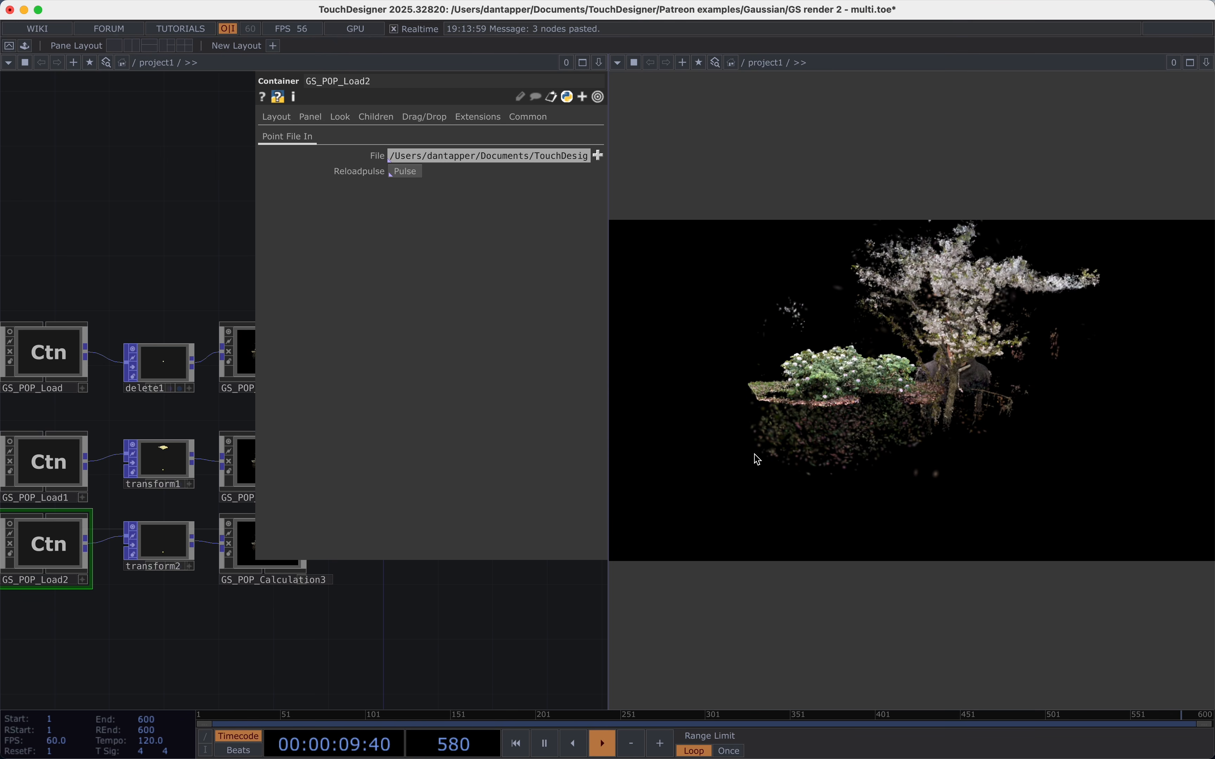
{"action": "key", "text": "p"}
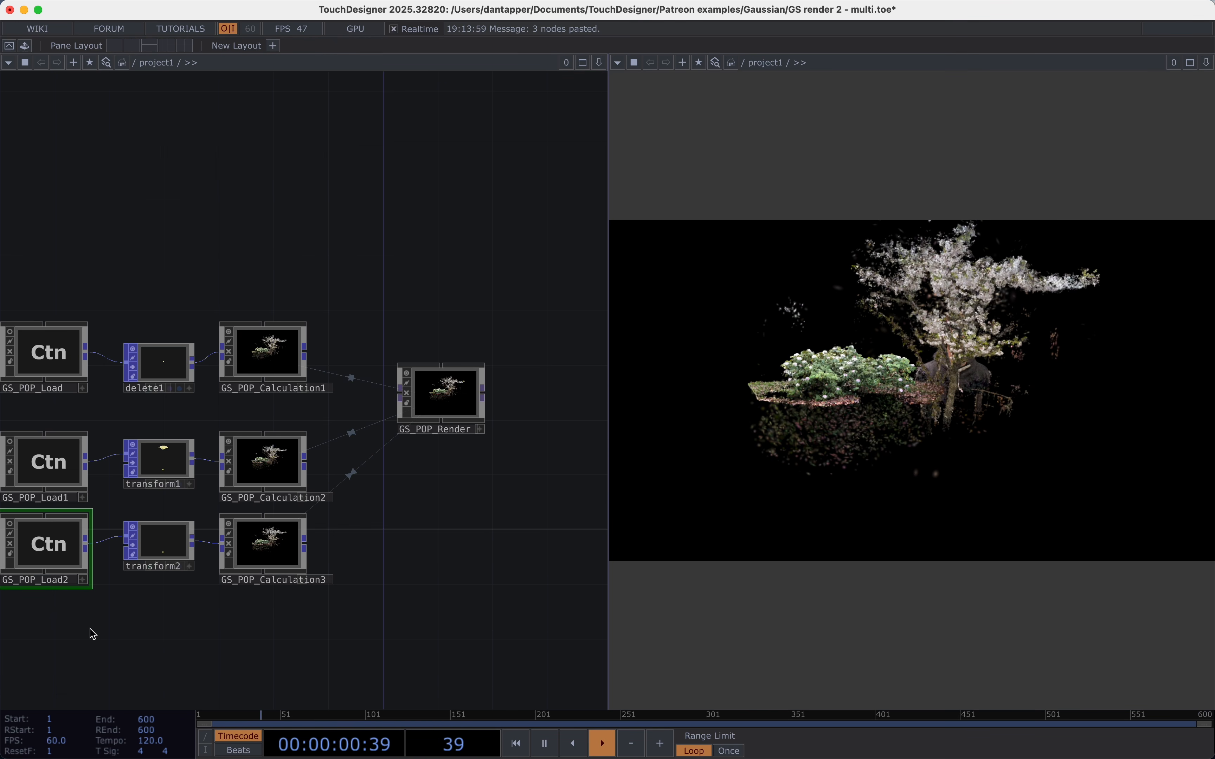
Unlock and delete transform2, and insert a fresh Transform POP between GS_POP_Load2 and GS_POP_Calculation3.
{"action": "left_click", "coordinate": [134, 554]}
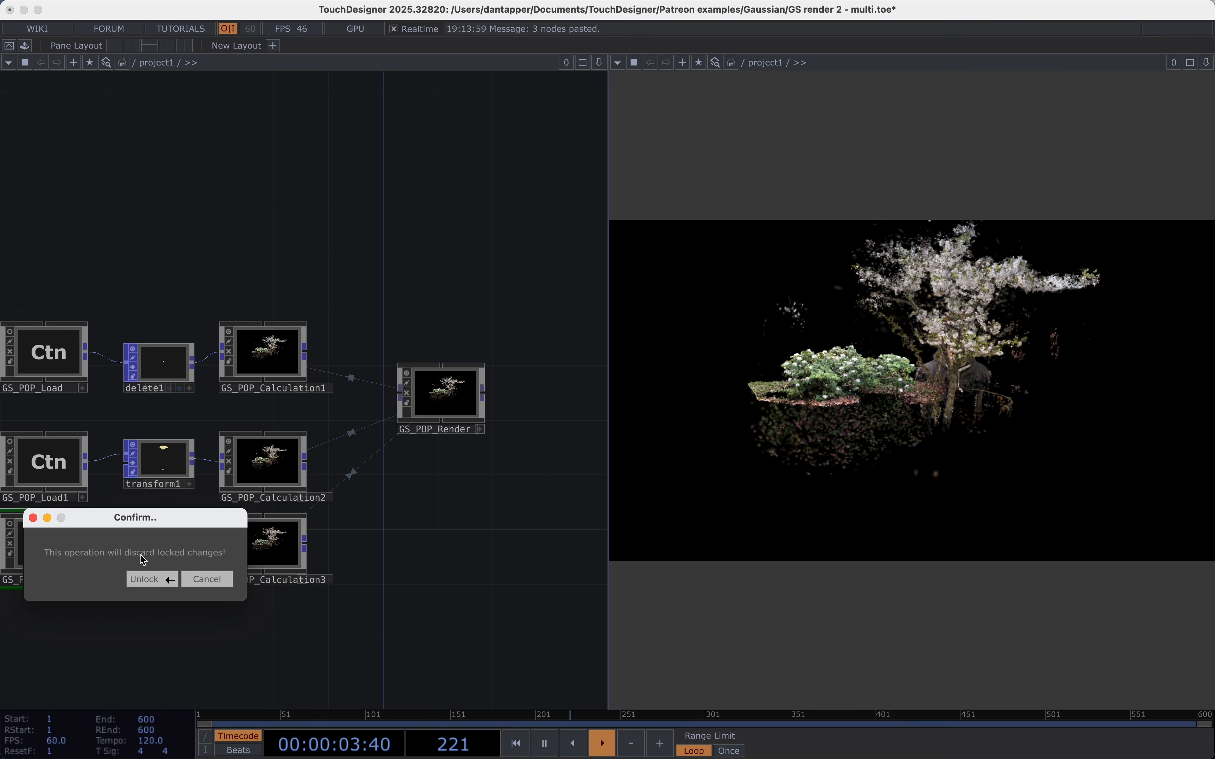
{"action": "left_click", "coordinate": [160, 576]}
{"action": "left_click", "coordinate": [161, 550]}
{"action": "key", "text": "Delete"}
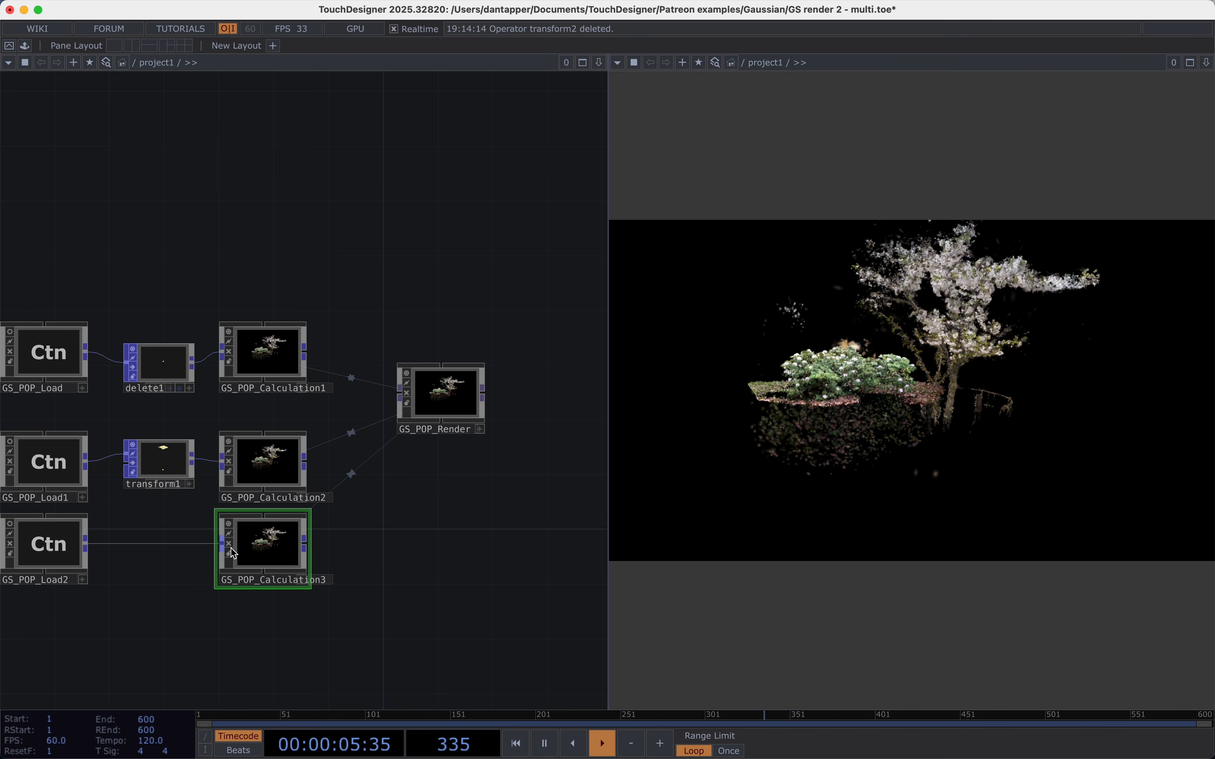
{"action": "right_click", "coordinate": [136, 545]}
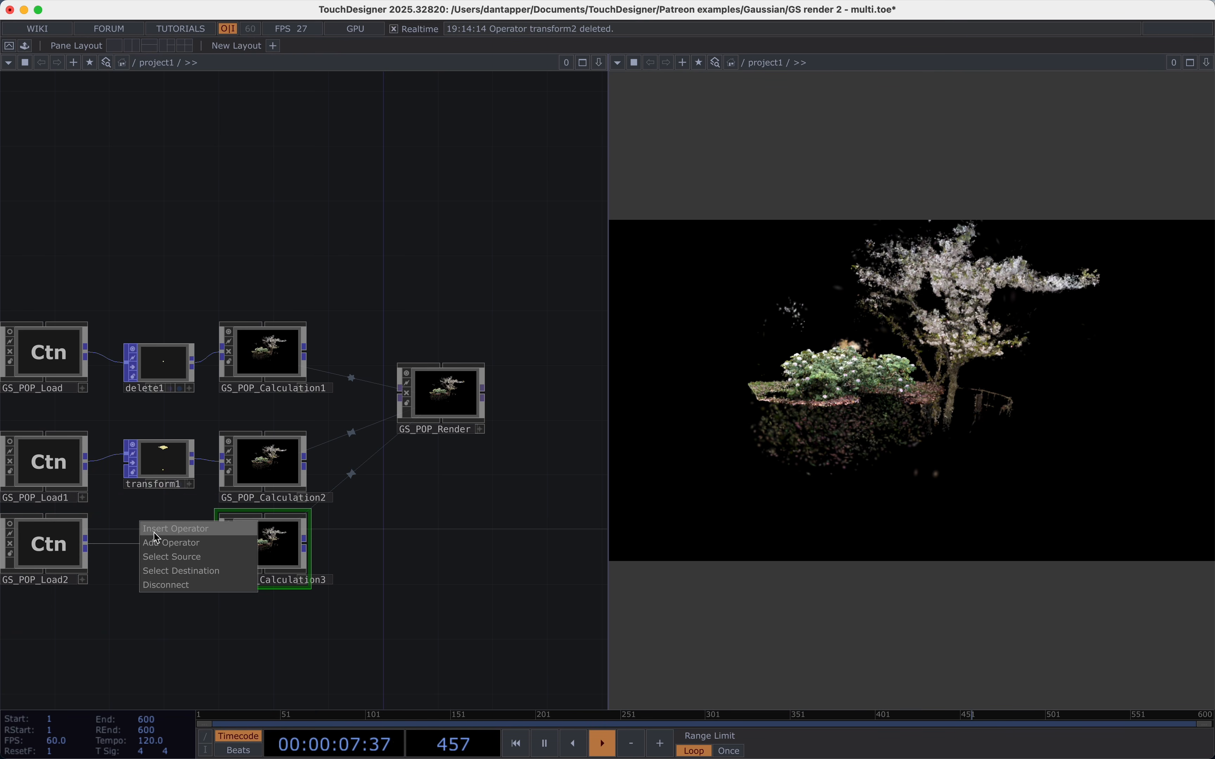
{"action": "left_click", "coordinate": [153, 528]}
{"action": "type", "text": "tr"}
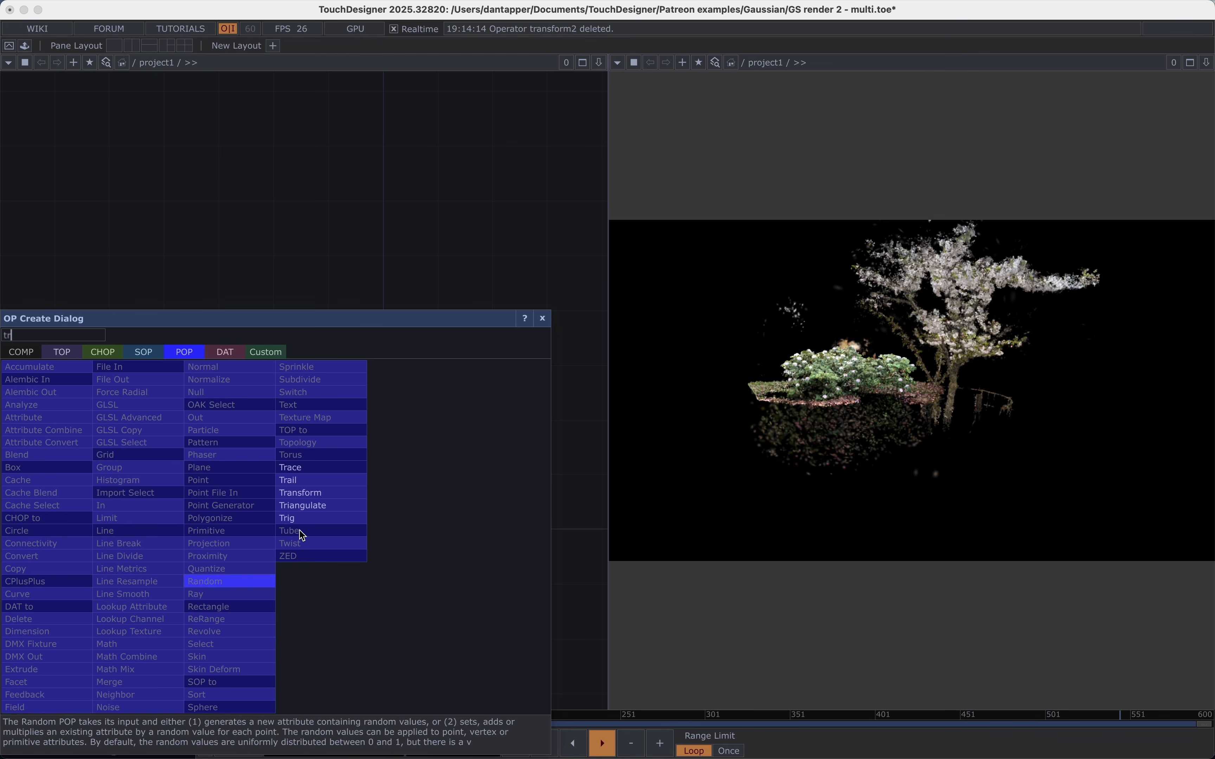
{"action": "left_click", "coordinate": [332, 492]}
Set the new transform2's Uniform Scale to 10 and its Translate to -2.6, -0.7, 0 to place the portrait splat beside the shrub.
{"action": "left_click", "coordinate": [179, 556]}
{"action": "key", "text": "p"}
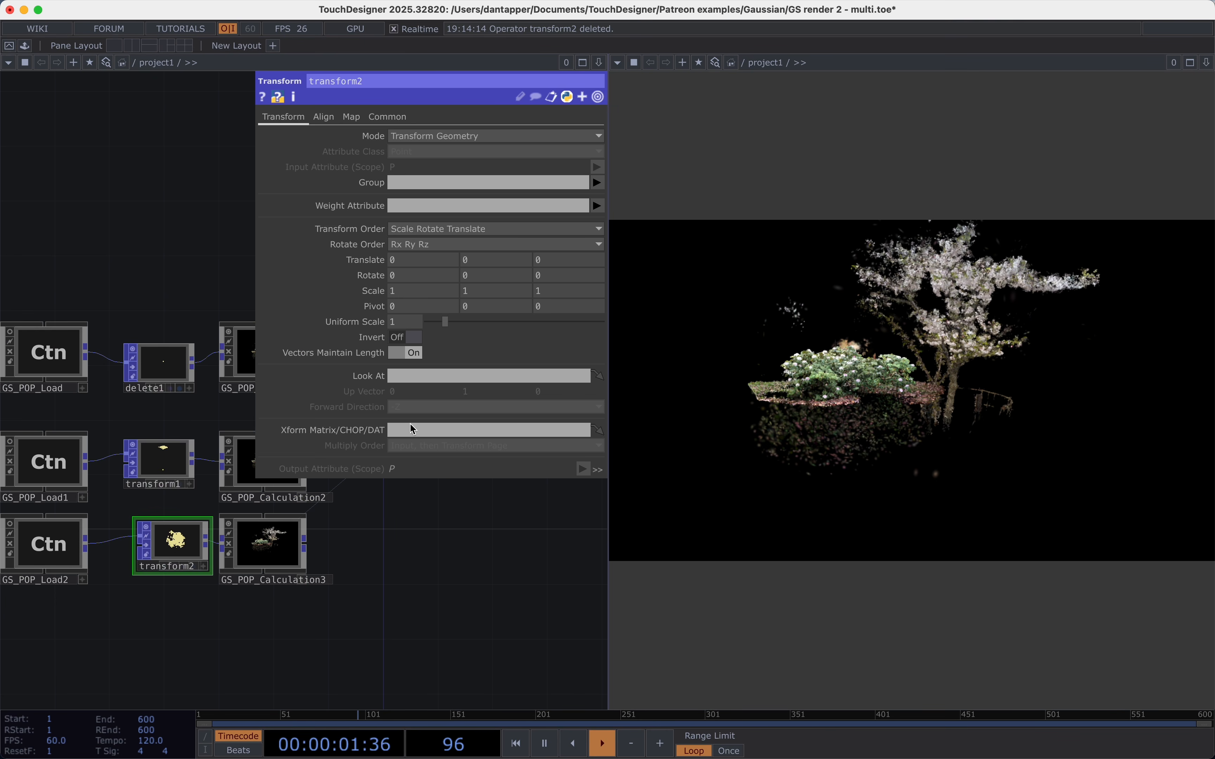
{"action": "left_click_drag", "start_coordinate": [544, 330], "coordinate": [622, 335]}
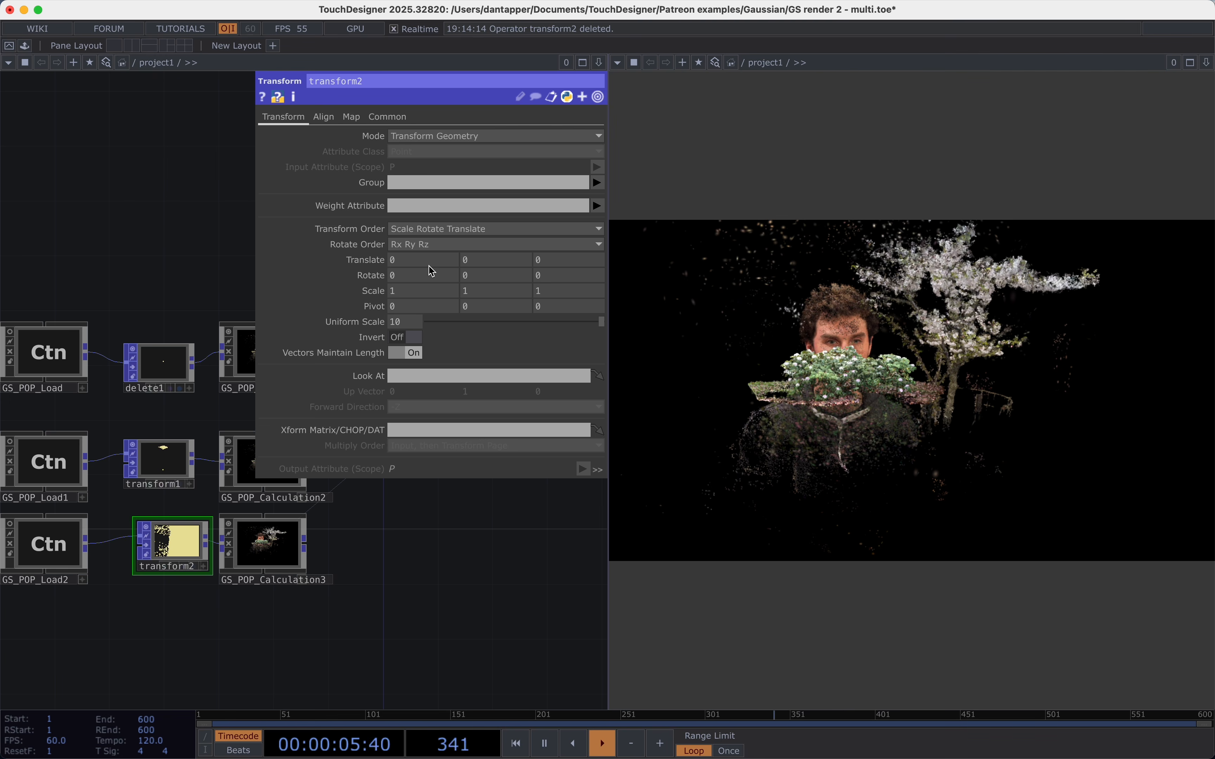
{"action": "middle_click_drag", "start_coordinate": [427, 260], "coordinate": [474, 243]}
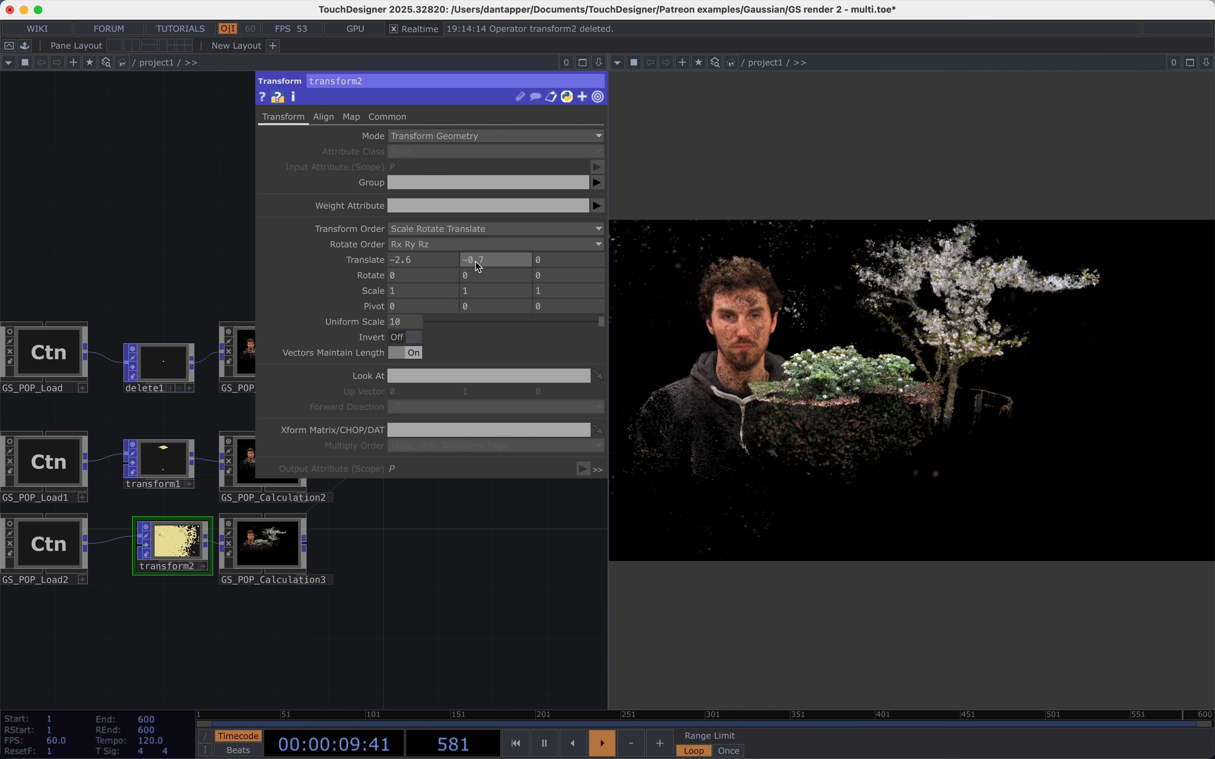
Try a Splat size of 1.3 on GS_POP_Calculation3.
{"action": "scroll", "coordinate": [432, 622], "scroll_direction": "right", "scroll_amount": 3}
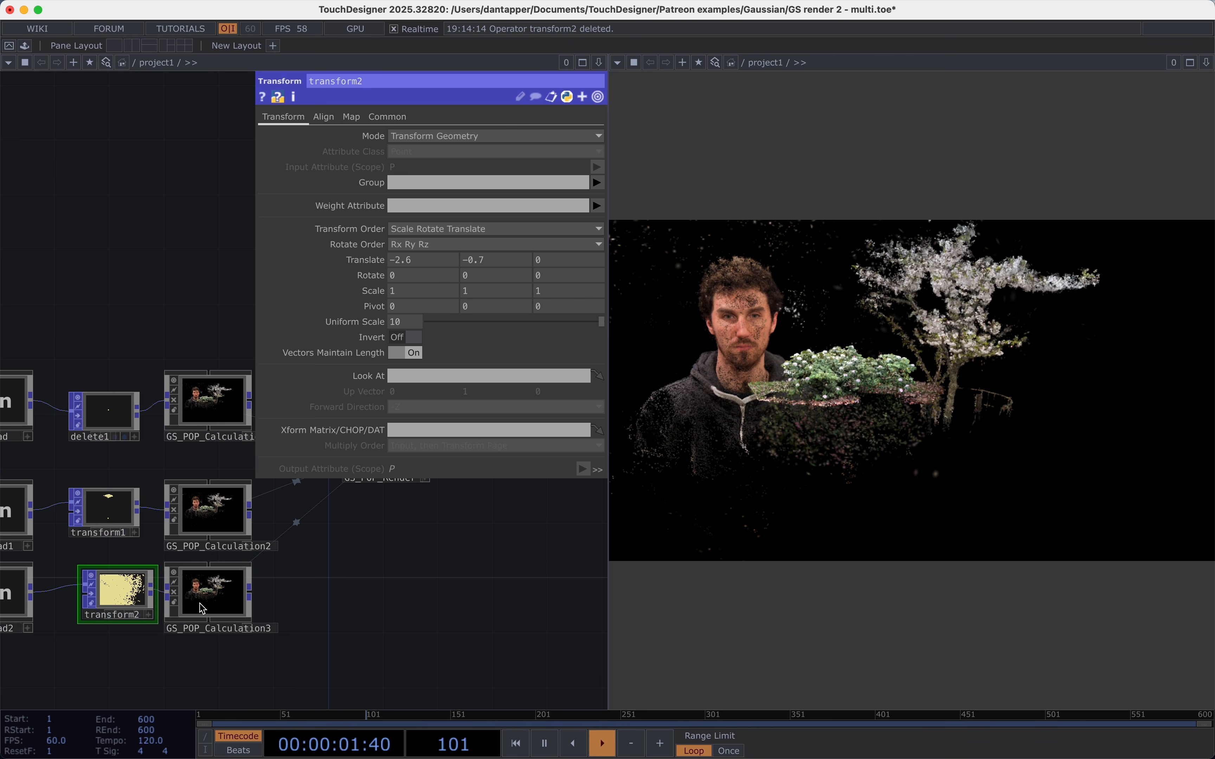
{"action": "left_click", "coordinate": [286, 535]}
{"action": "left_click", "coordinate": [290, 140]}
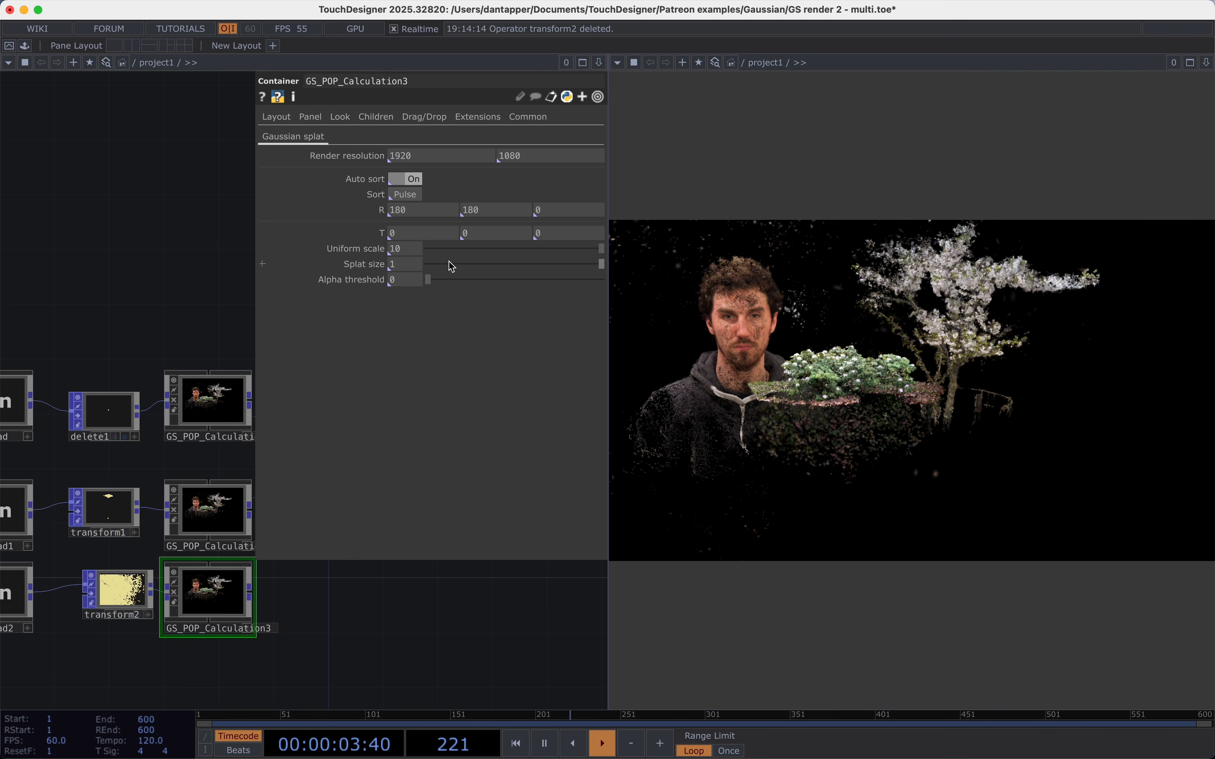
{"action": "middle_click_drag", "start_coordinate": [407, 267], "coordinate": [432, 250]}
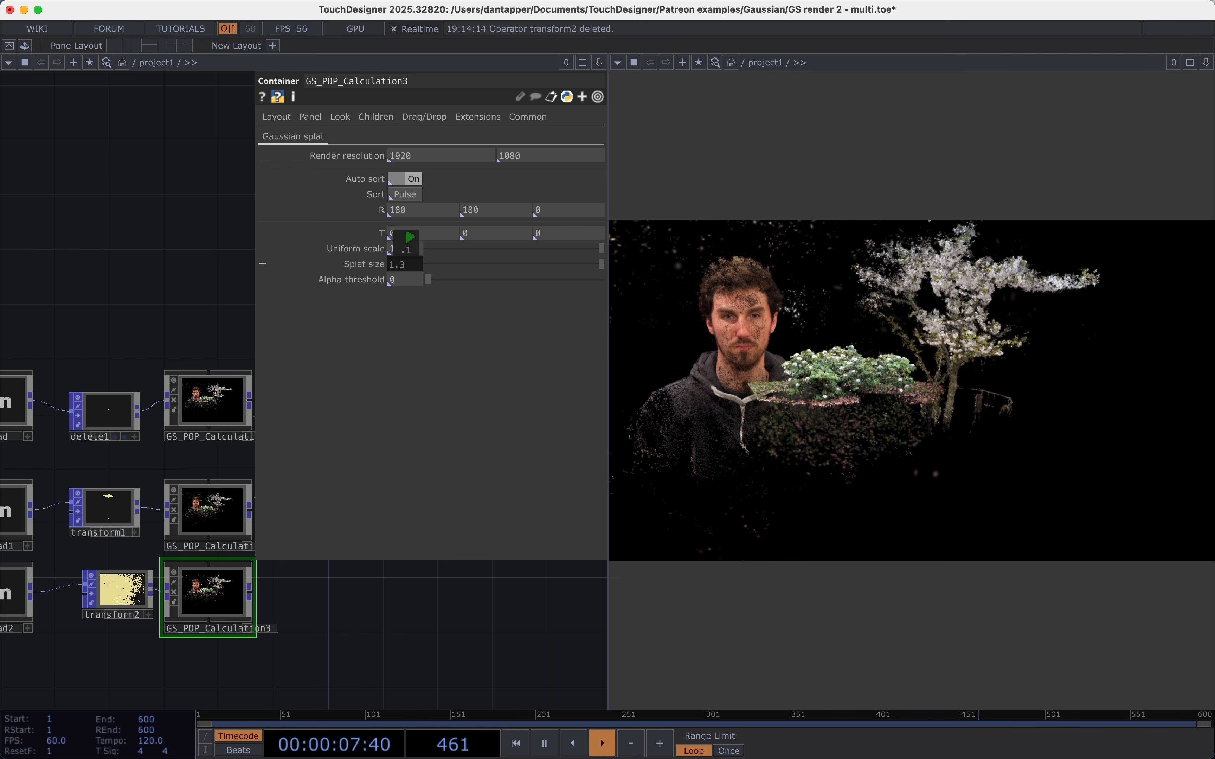
Check GS_POP_Calculation2's splat settings, and try Splat size 1 with Alpha threshold 0.453 on GS_POP_Calculation3.
{"action": "left_click", "coordinate": [210, 513]}
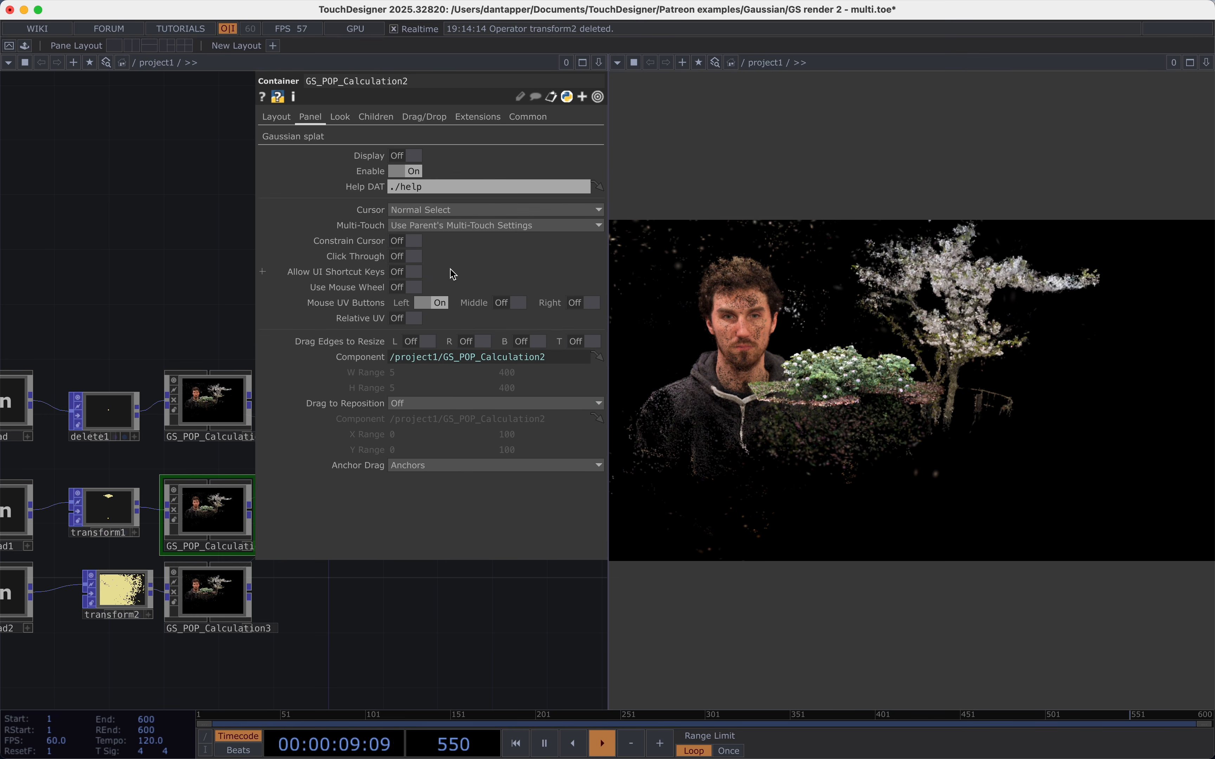
{"action": "left_click", "coordinate": [295, 143]}
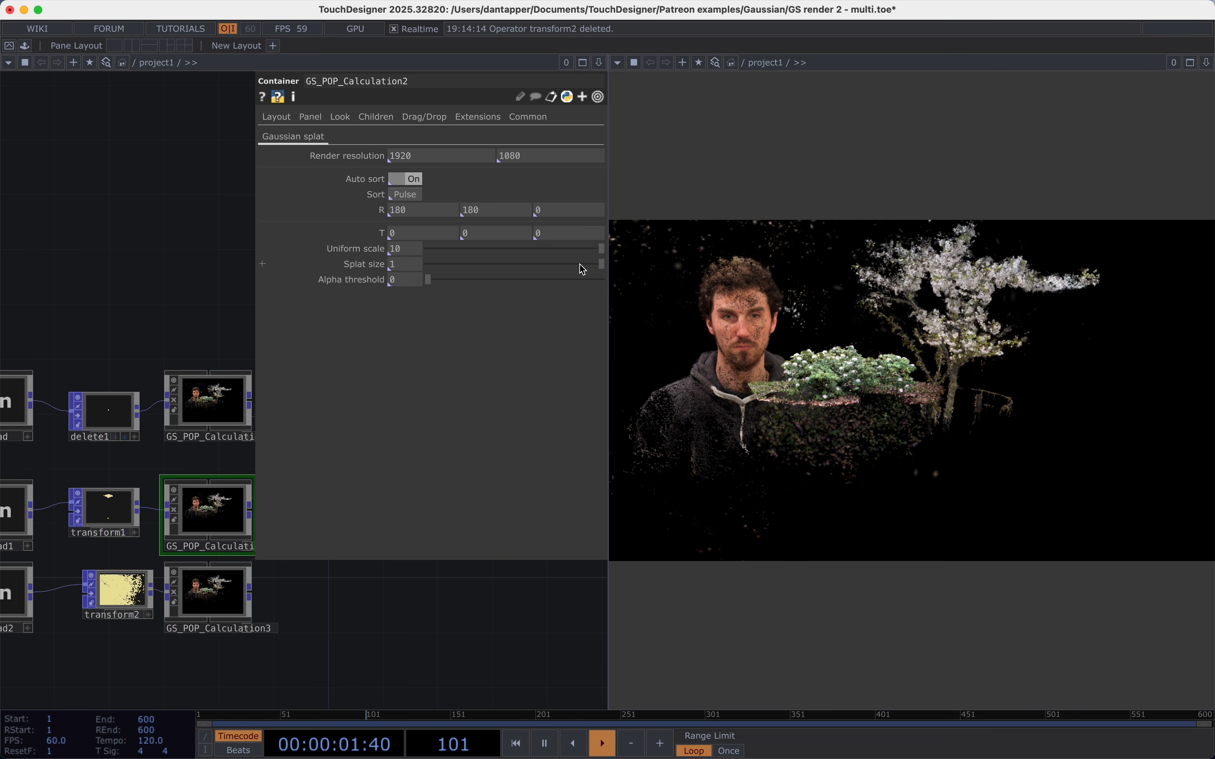
{"action": "left_click", "coordinate": [217, 597]}
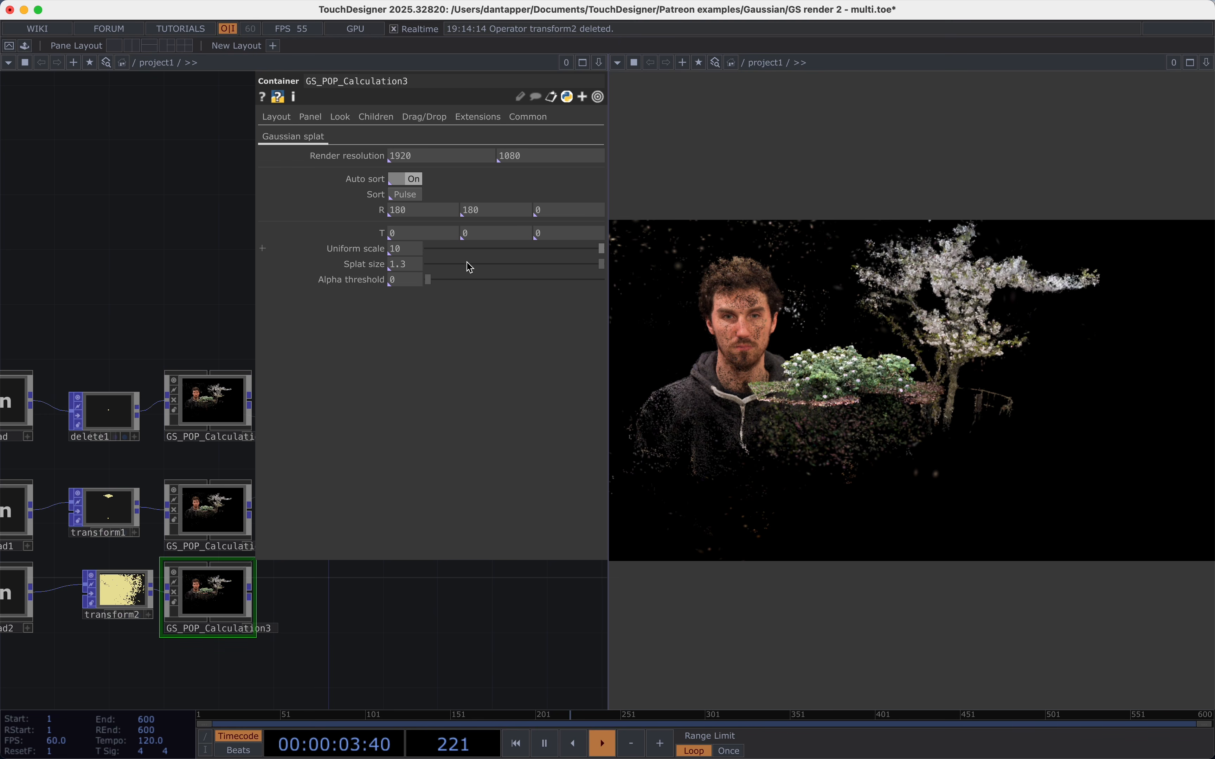
{"action": "left_click_drag", "start_coordinate": [466, 262], "coordinate": [526, 265]}
{"action": "left_click_drag", "start_coordinate": [439, 278], "coordinate": [508, 278]}
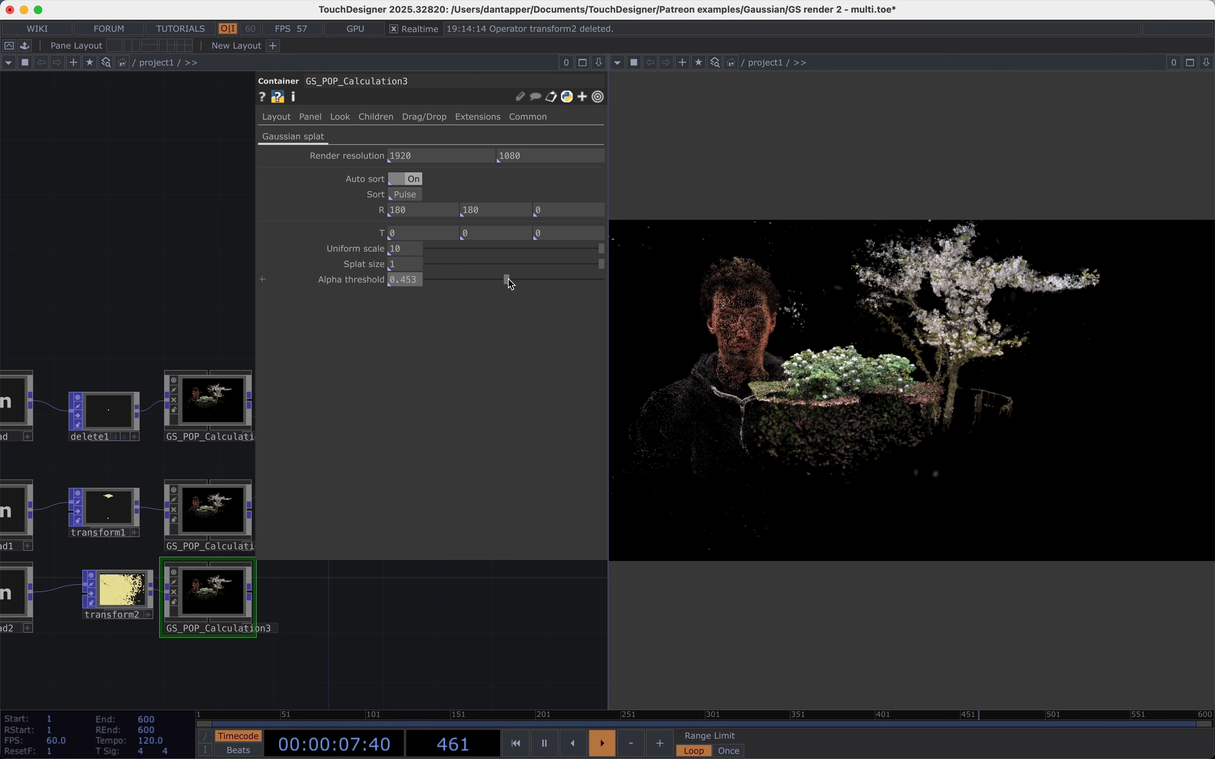
Try an exaggerated Splat size of 100 on GS_POP_Calculation3 and bring its Alpha threshold back to 0.
{"action": "left_click", "coordinate": [404, 264]}
{"action": "type", "text": "10"}
{"action": "key", "text": "Return"}
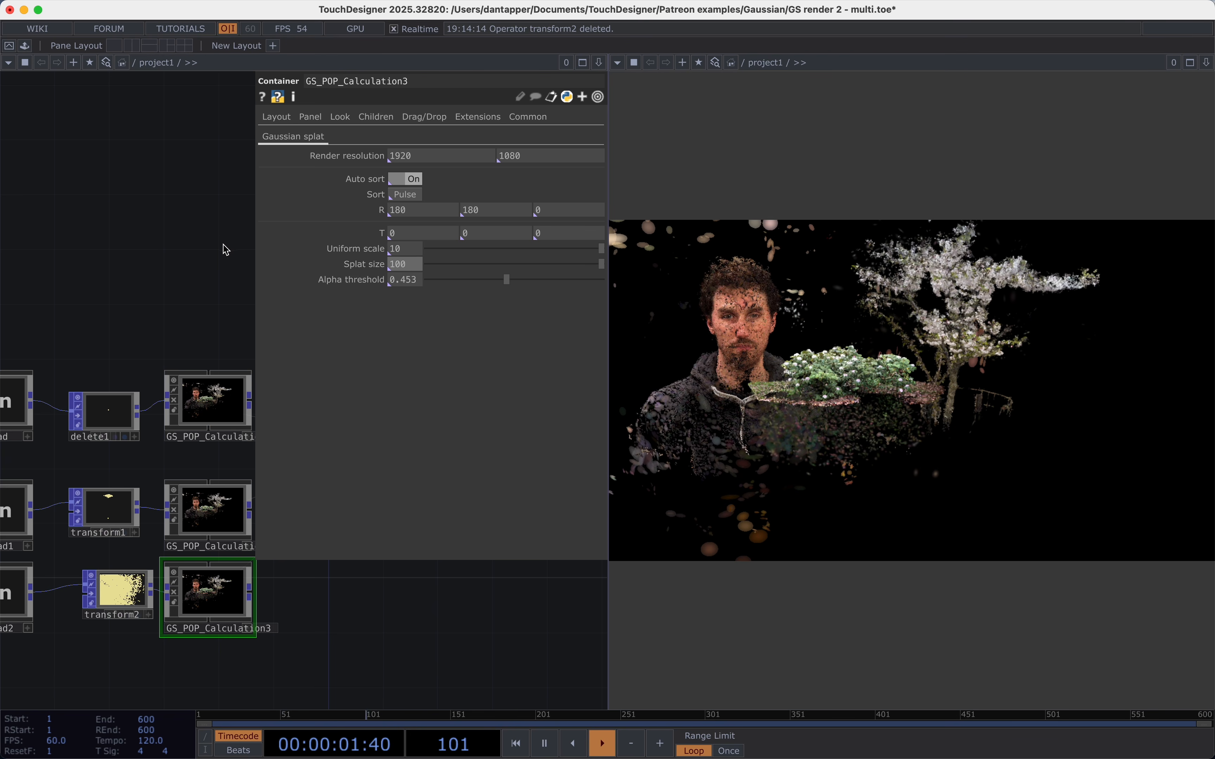
{"action": "left_click_drag", "start_coordinate": [487, 283], "coordinate": [443, 284]}
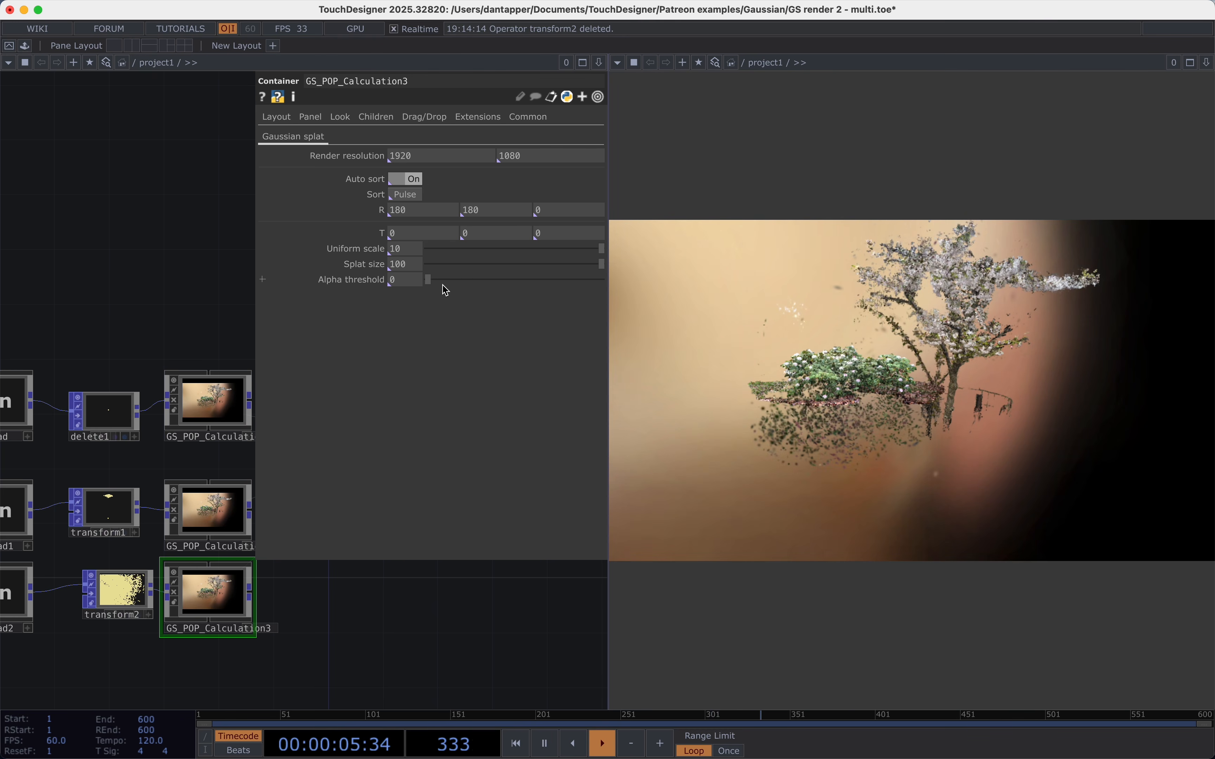
Set the portrait splat's Splat size to 12 in GS_POP_Calculation3.
{"action": "left_click", "coordinate": [418, 265]}
{"action": "type", "text": "12"}
{"action": "key", "text": "Return"}
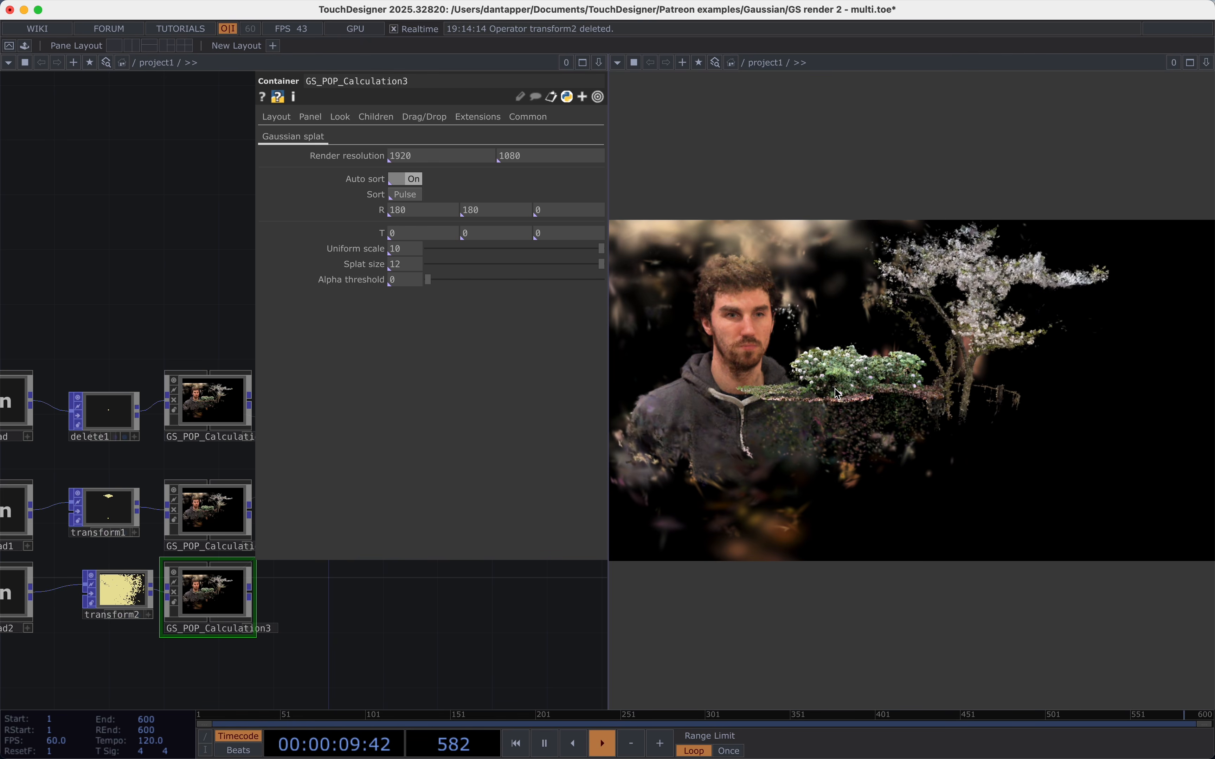
{"action": "key", "text": "p"}
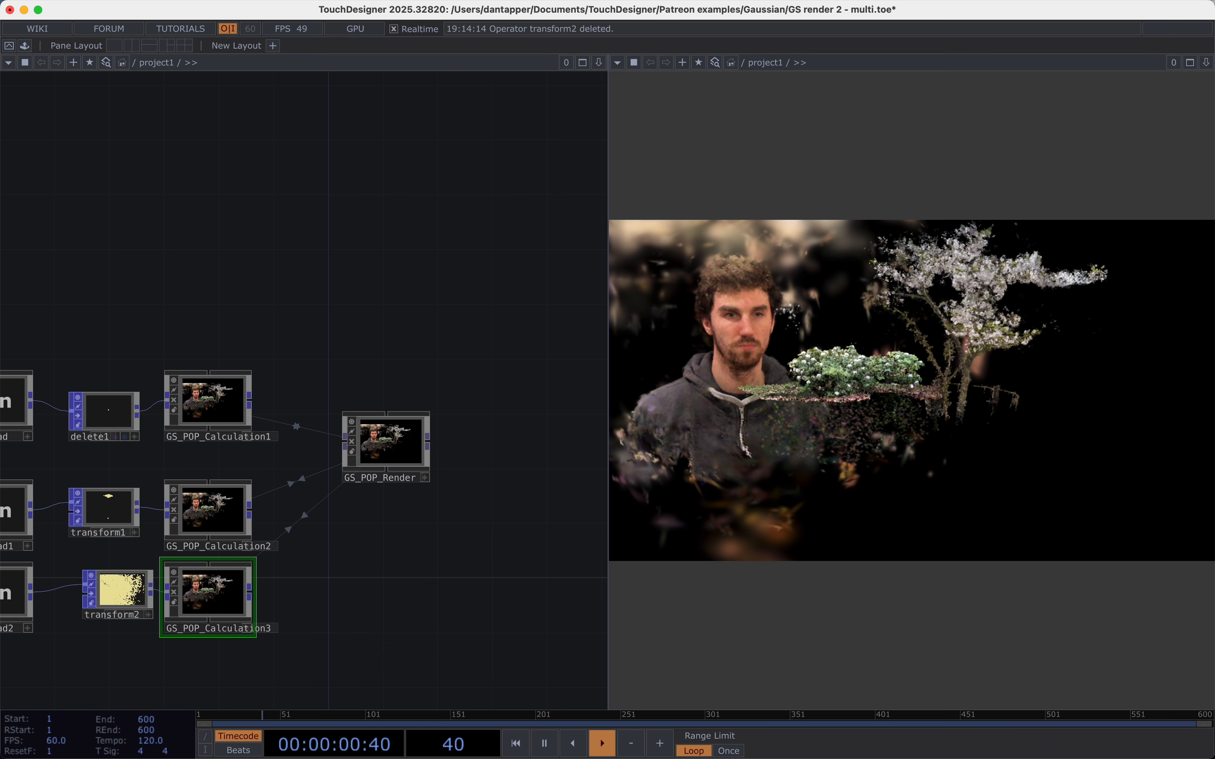
Set the tree splat's Splat size to 3 in GS_POP_Calculation2.
{"action": "left_click", "coordinate": [222, 524]}
{"action": "key", "text": "p"}
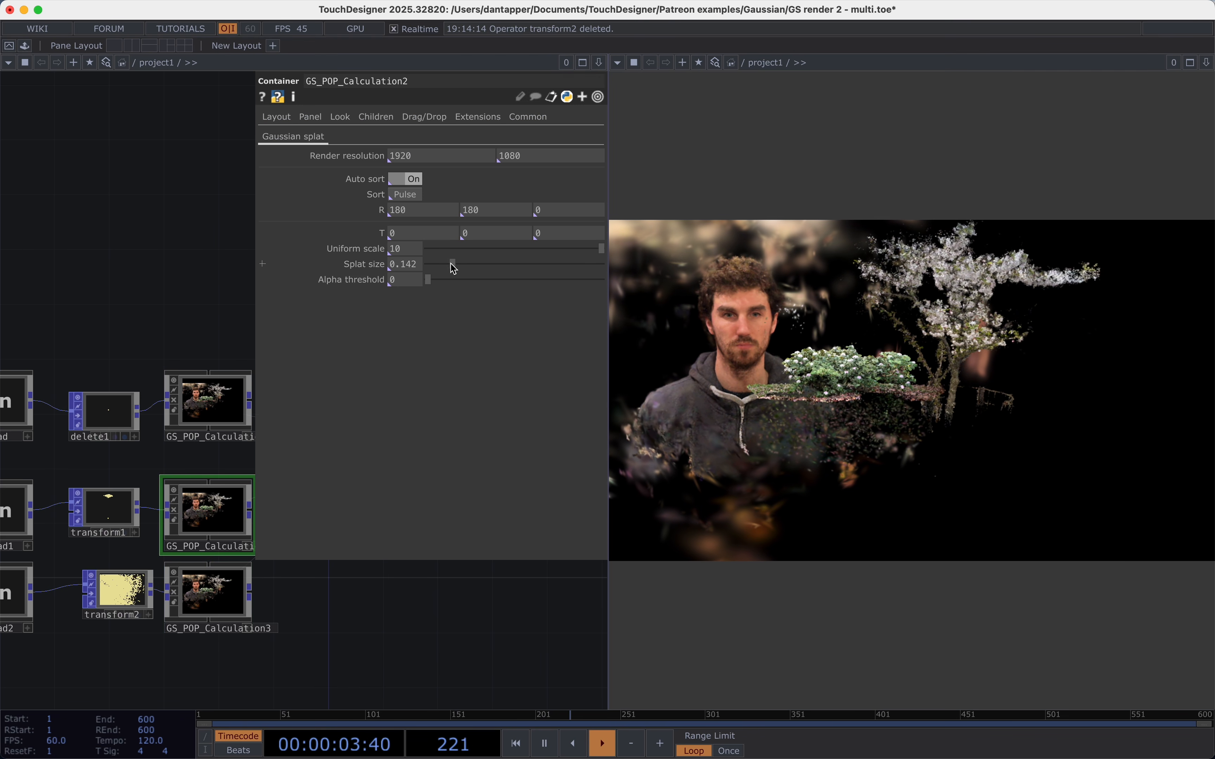
{"action": "left_click", "coordinate": [402, 264]}
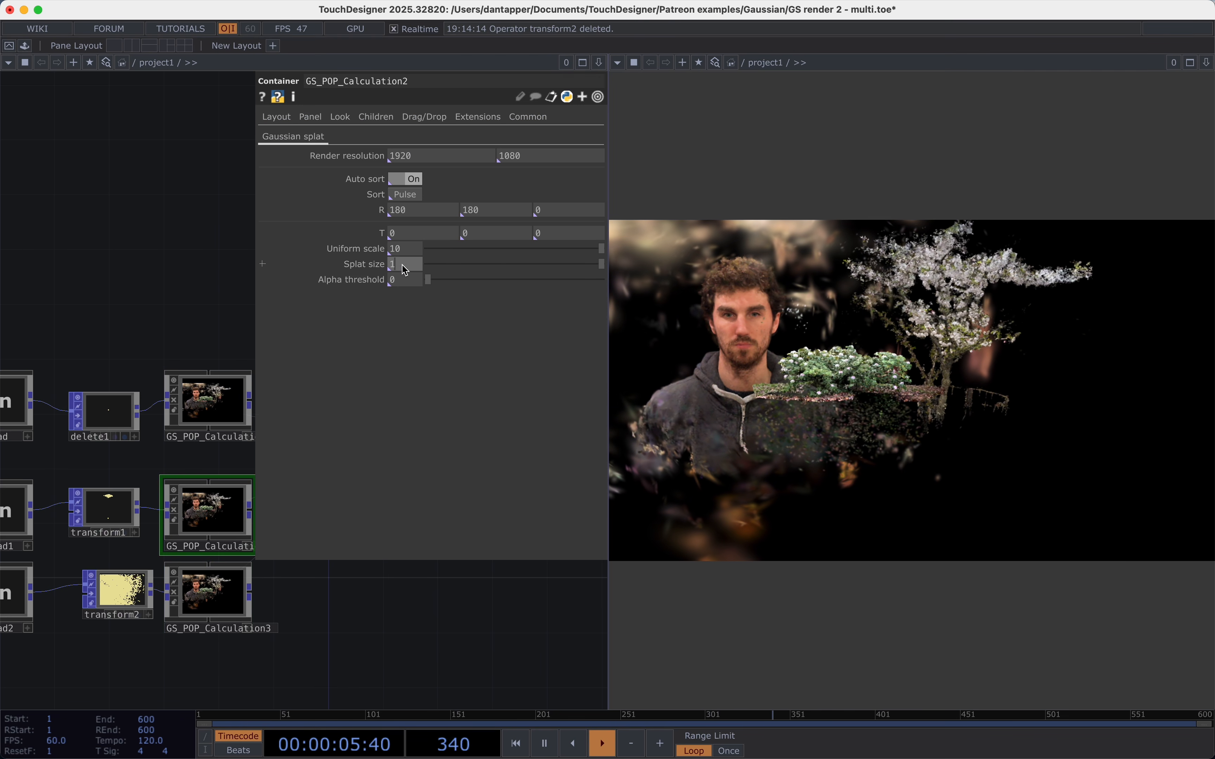
{"action": "type", "text": "3"}
{"action": "key", "text": "Return"}
Try a Splat size of 2 for the shrub splat in GS_POP_Calculation1.
{"action": "left_click", "coordinate": [213, 410]}
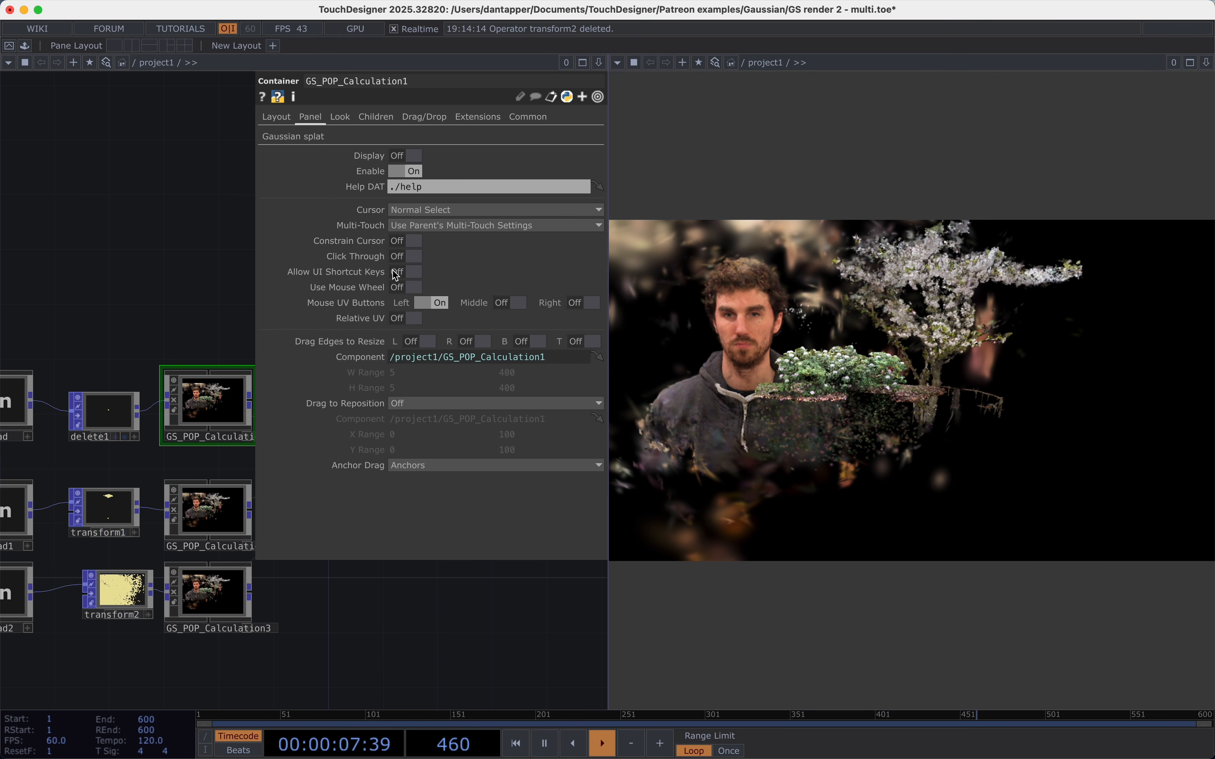
{"action": "left_click", "coordinate": [293, 136]}
{"action": "left_click", "coordinate": [418, 264]}
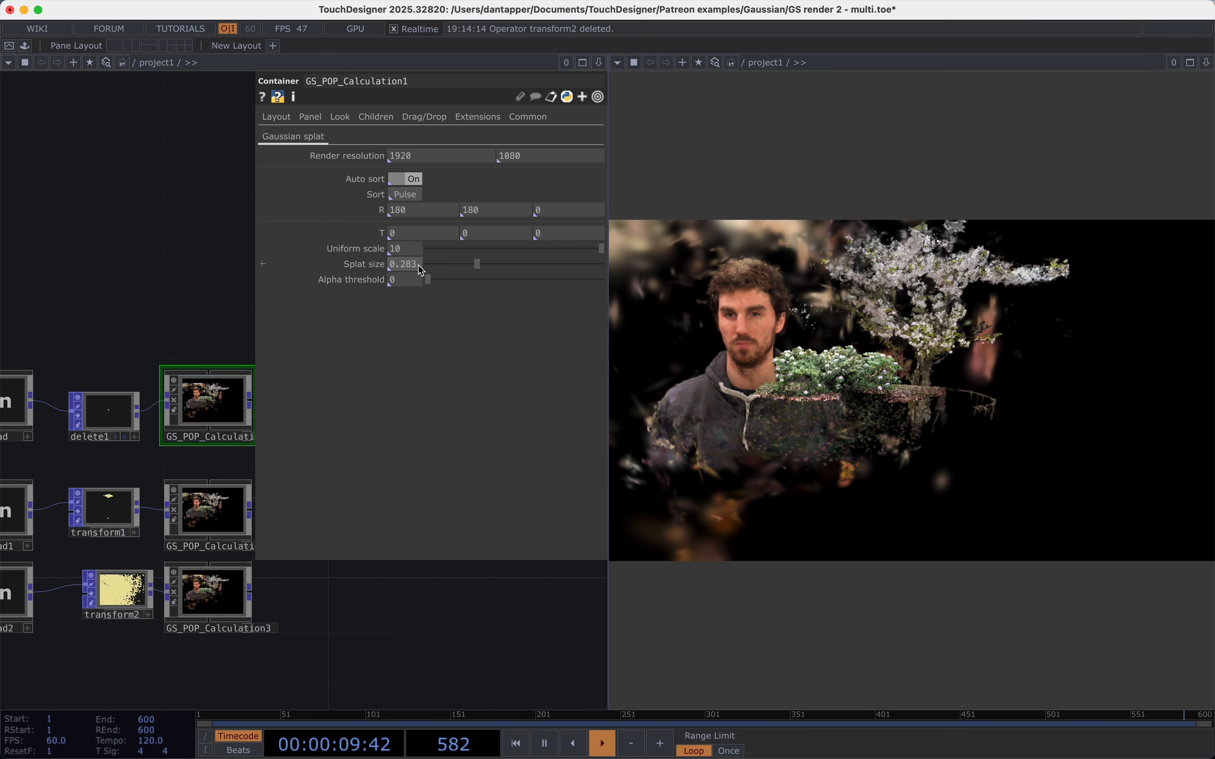
{"action": "type", "text": "2"}
{"action": "key", "text": "Return"}
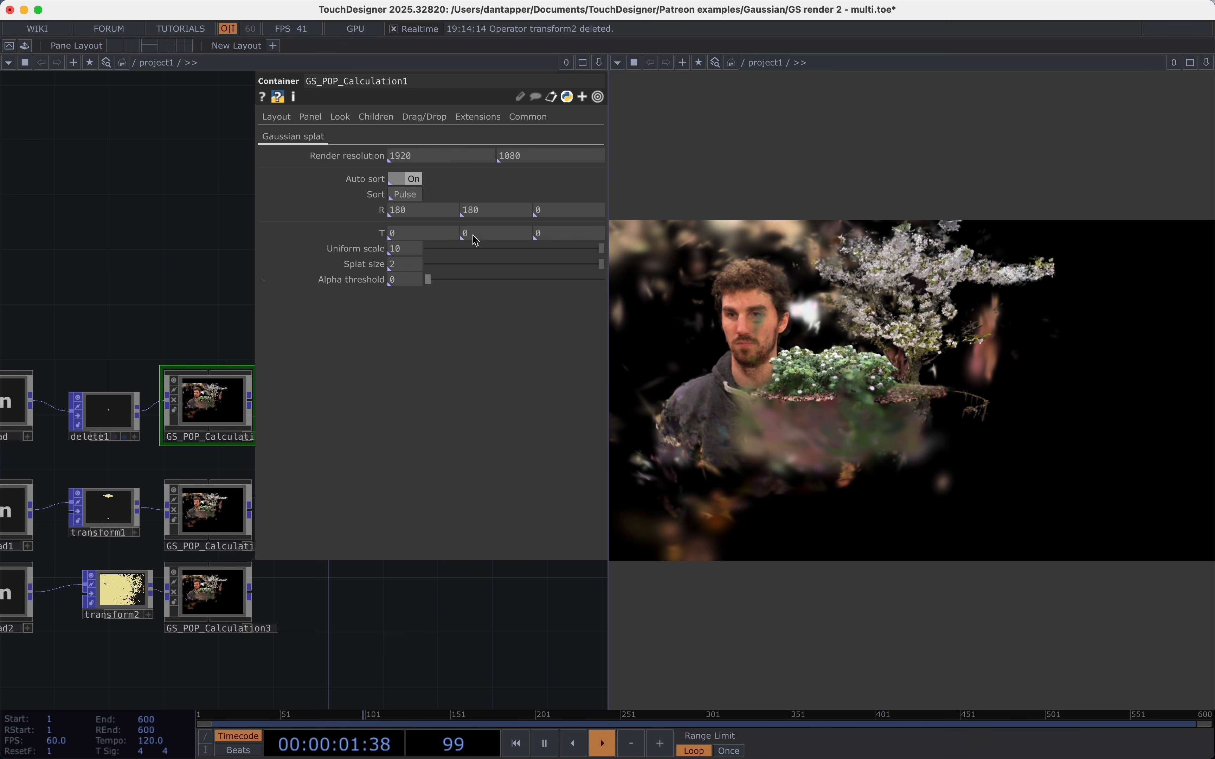
Set GS_POP_Calculation1's Splat size to 1 and its Uniform scale to 23 to enlarge the shrub.
{"action": "left_click", "coordinate": [418, 263]}
{"action": "type", "text": "1"}
{"action": "key", "text": "Return"}
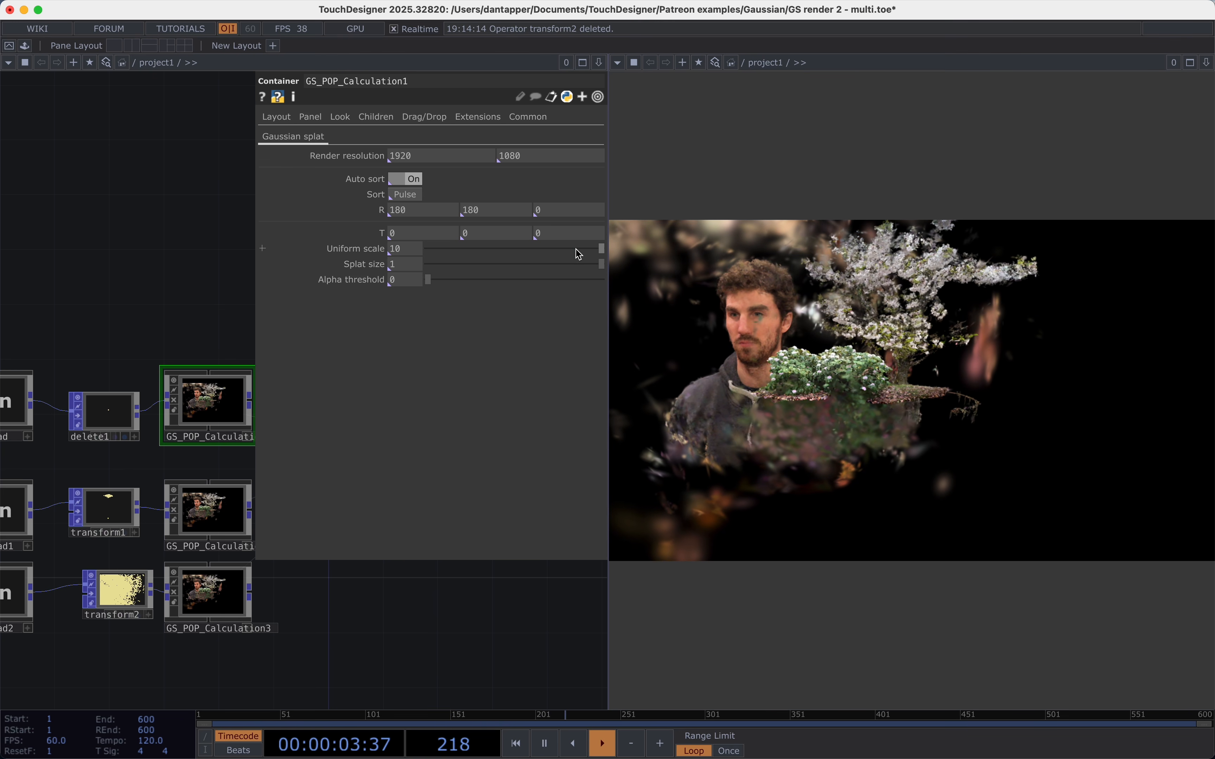
{"action": "middle_click_drag", "start_coordinate": [411, 250], "coordinate": [467, 232]}
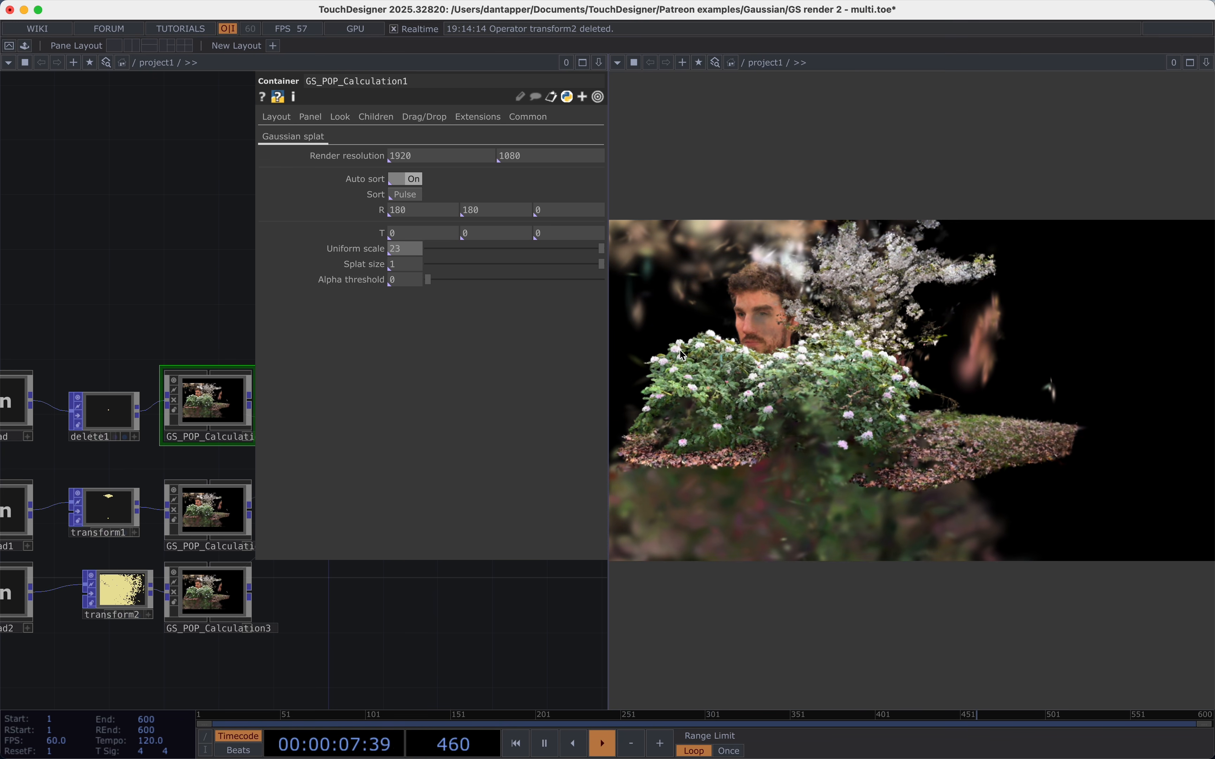
{"action": "left_click_drag", "start_coordinate": [821, 446], "coordinate": [834, 376]}
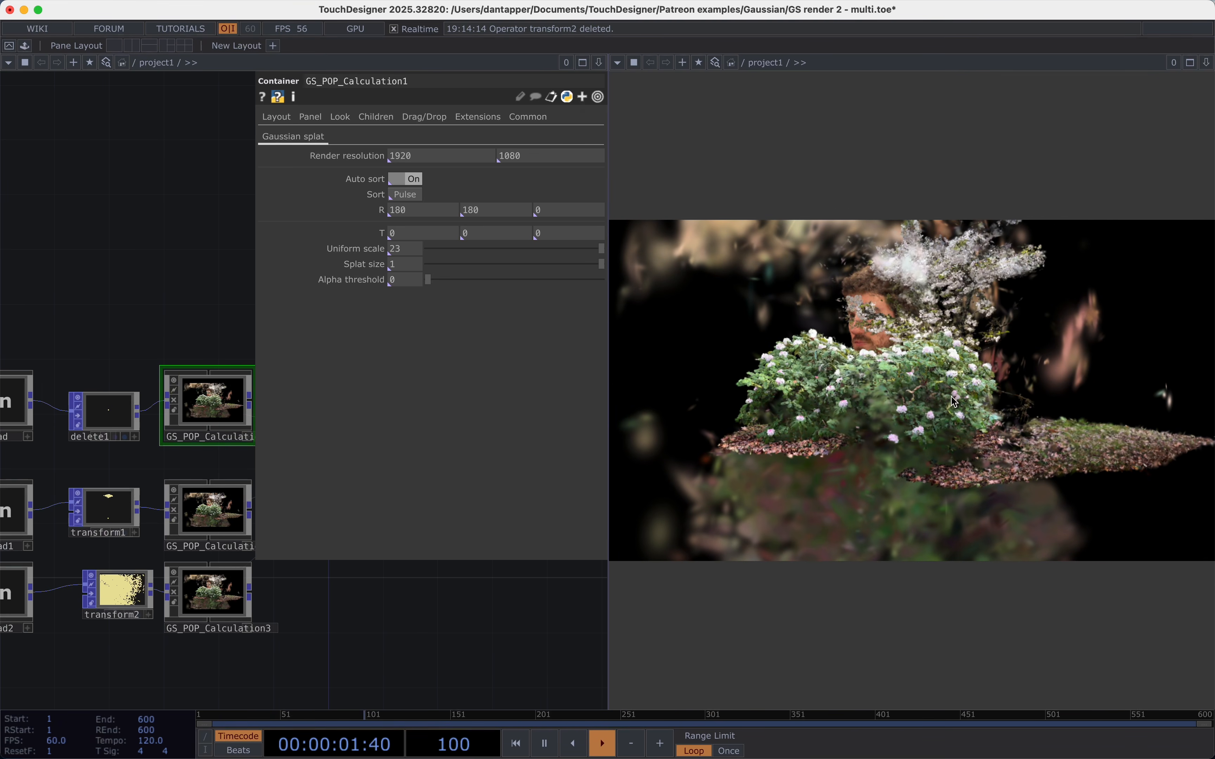
{"action": "key", "text": "p"}
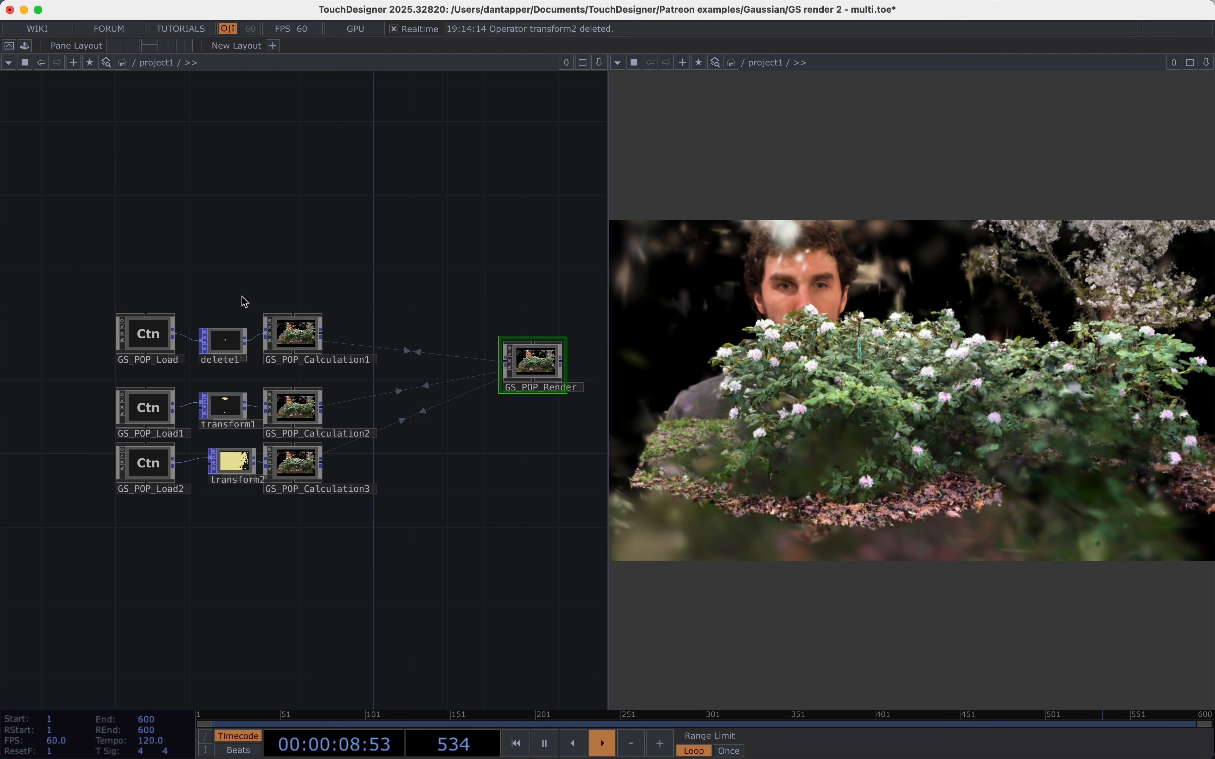